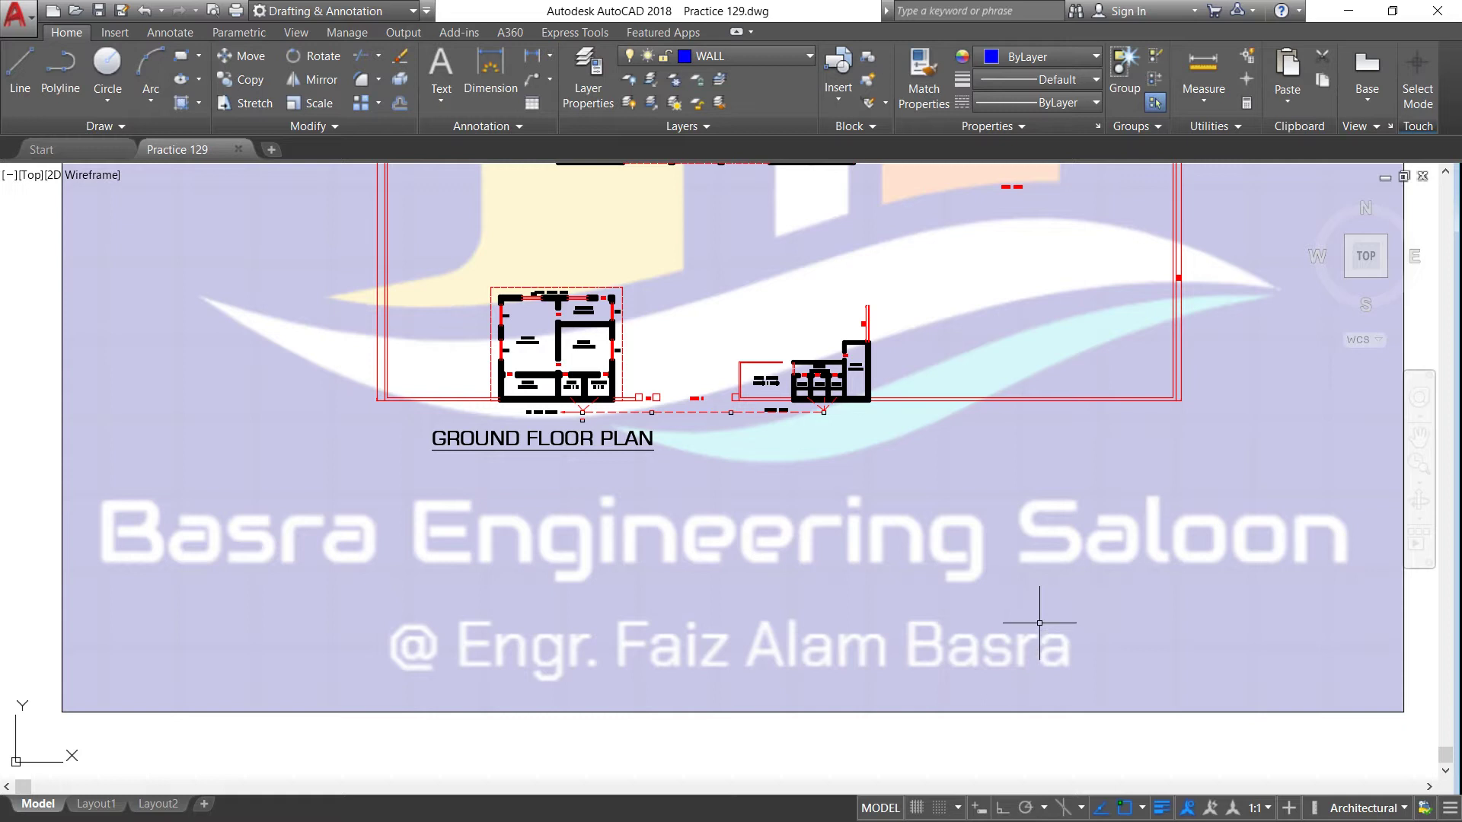
Zoom in on the factory layout title and the 2nd floor dust room
scroll(952, 518, down, 3)
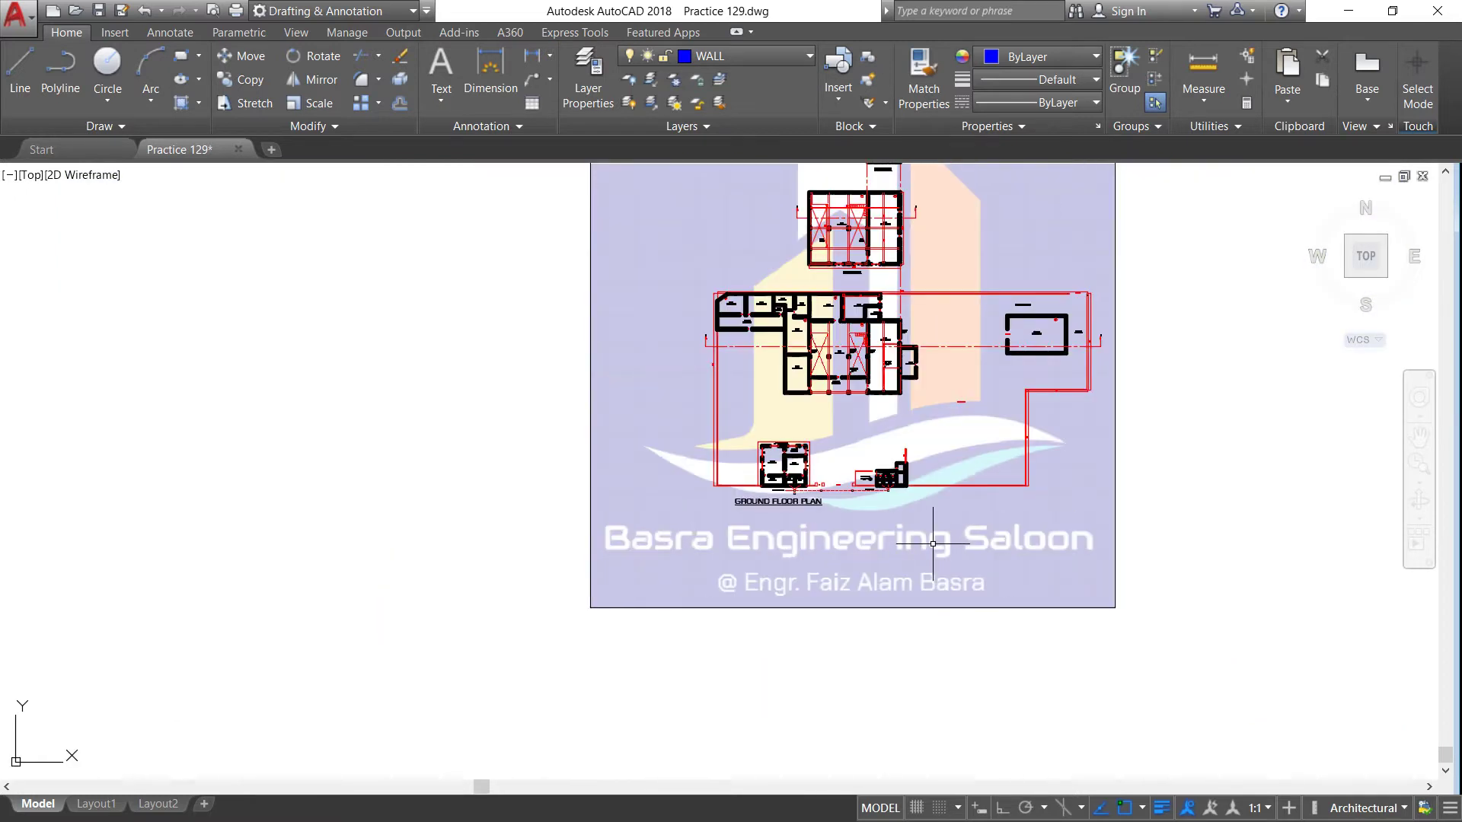
scroll(890, 448, down, 2)
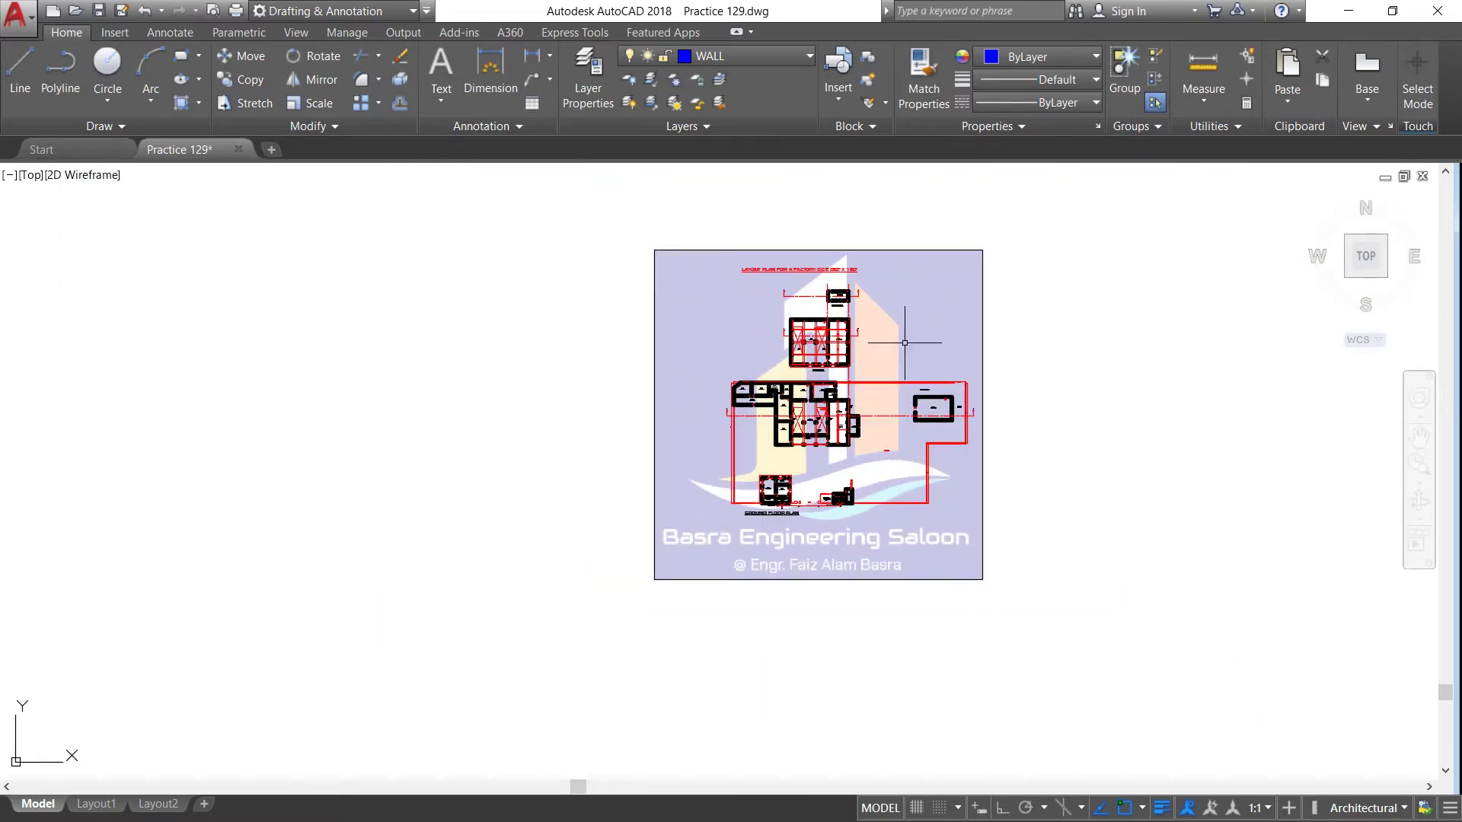
scroll(940, 295, up, 2)
scroll(845, 291, up, 2)
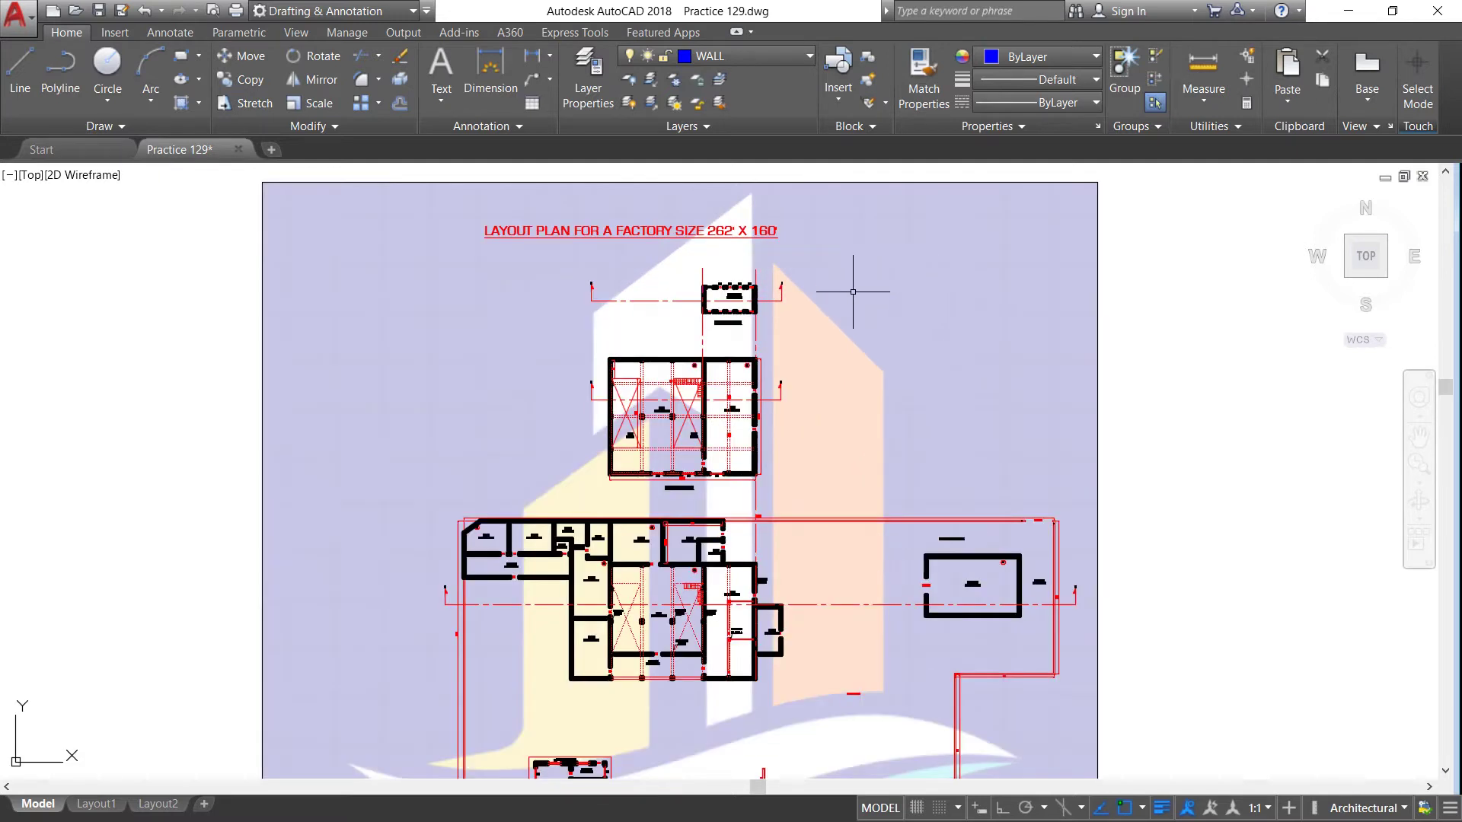
scroll(662, 236, up, 2)
scroll(599, 228, up, 2)
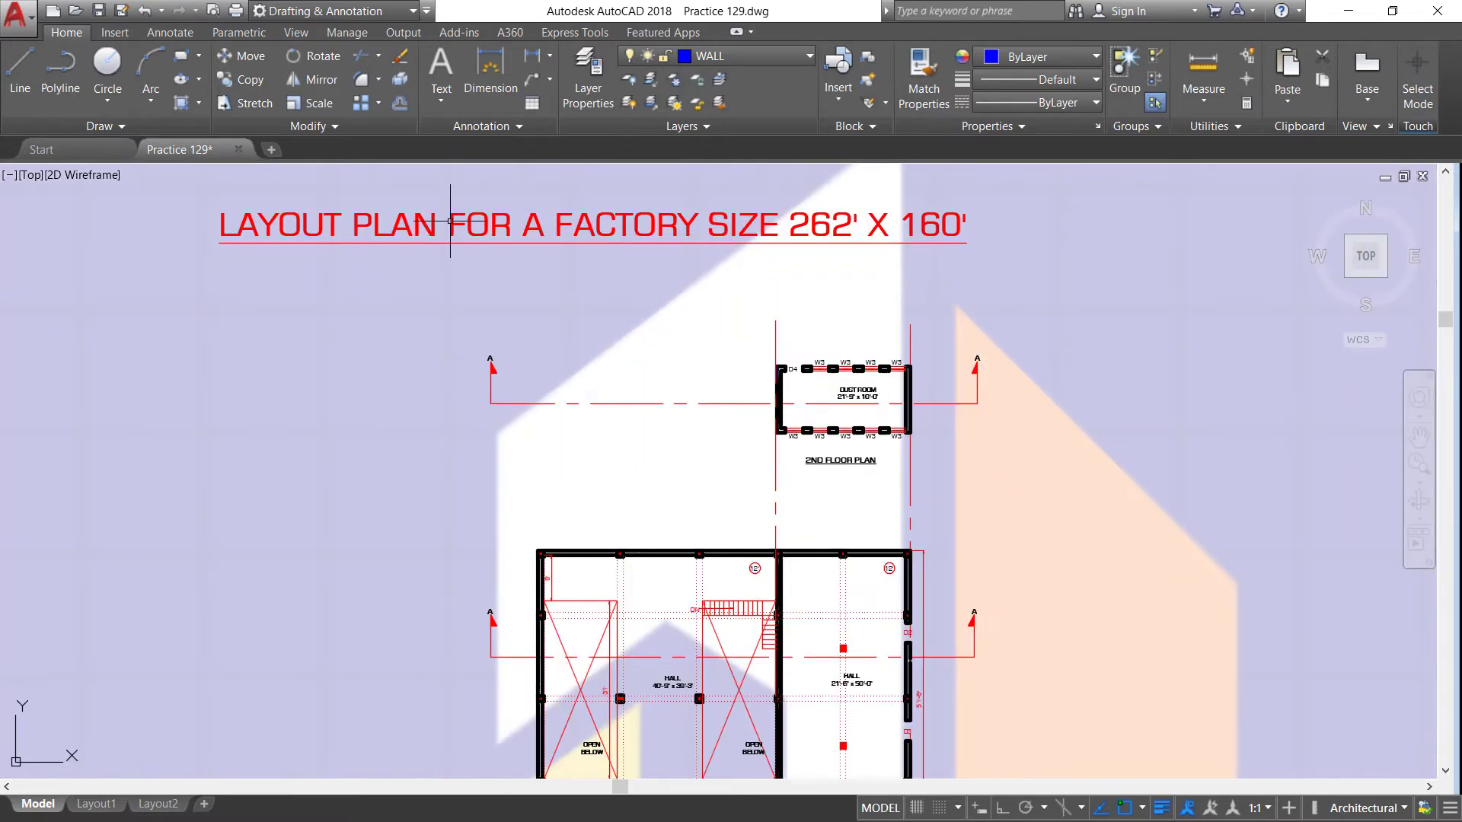
scroll(468, 245, up, 2)
Zoom out slightly to frame the 'FACTORY SIZE 262' X 160'' title above the 2nd floor plan
scroll(467, 245, down, 2)
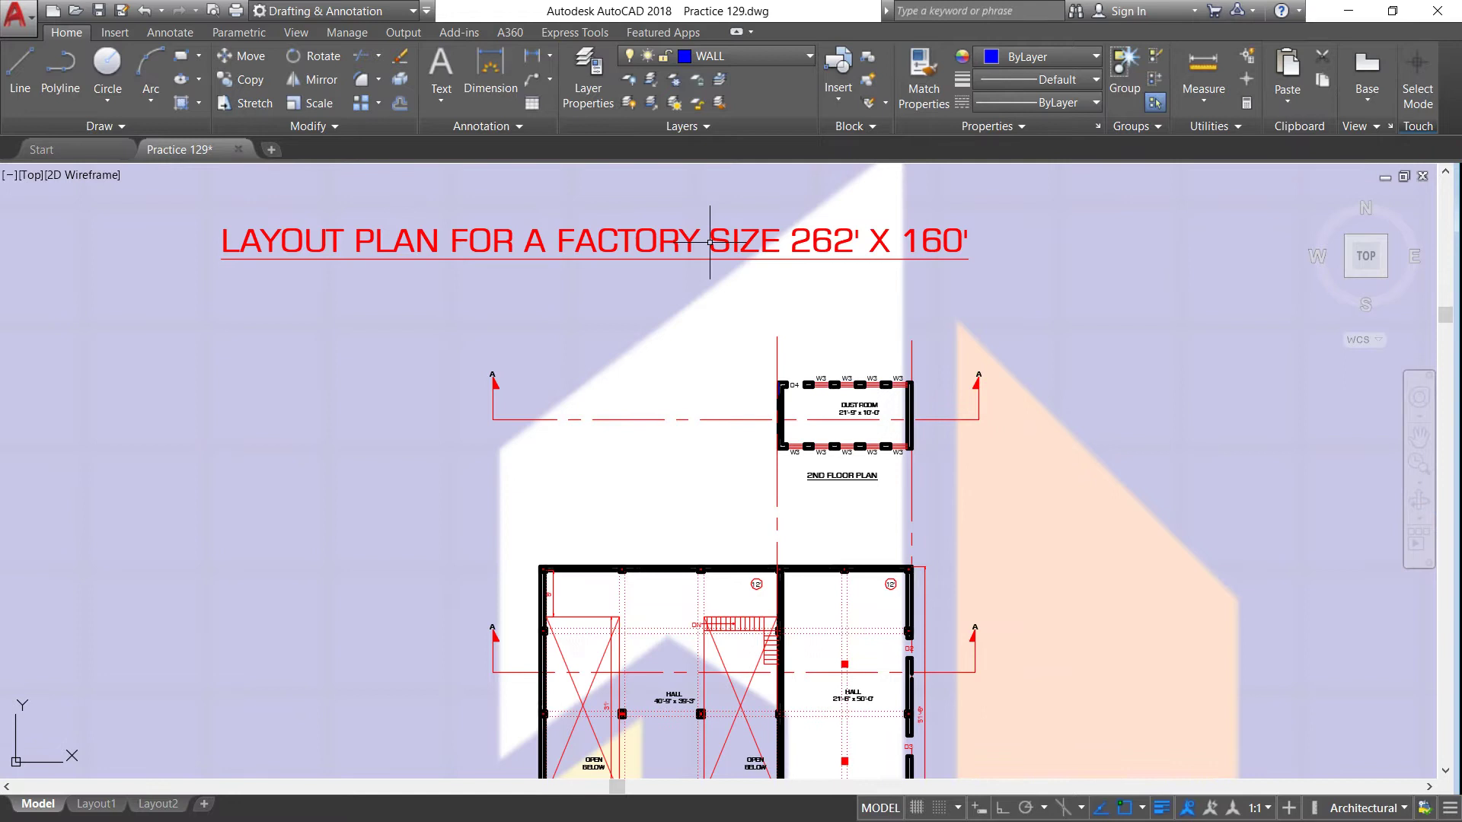
scroll(881, 241, up, 2)
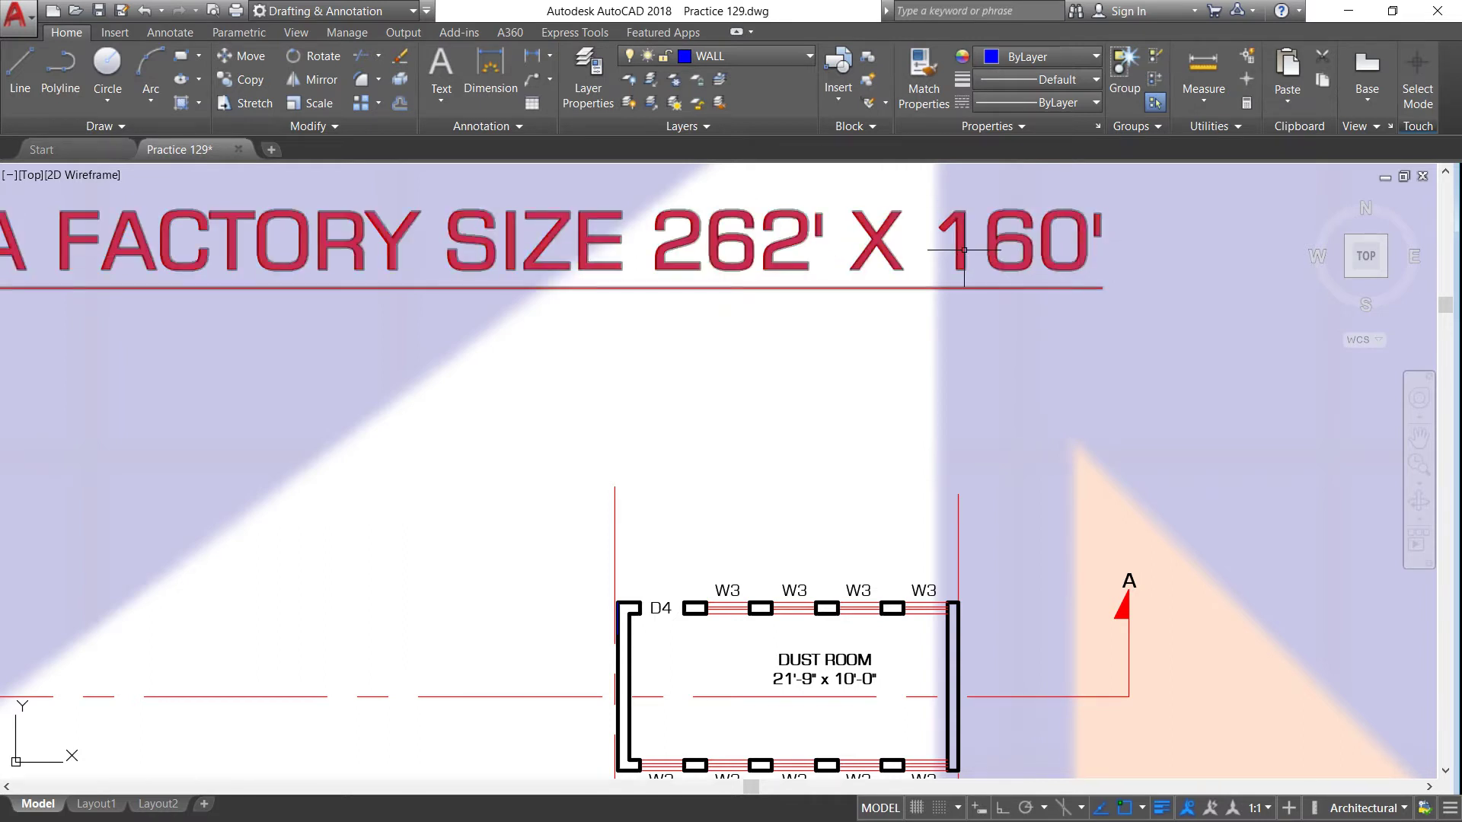
scroll(936, 253, down, 2)
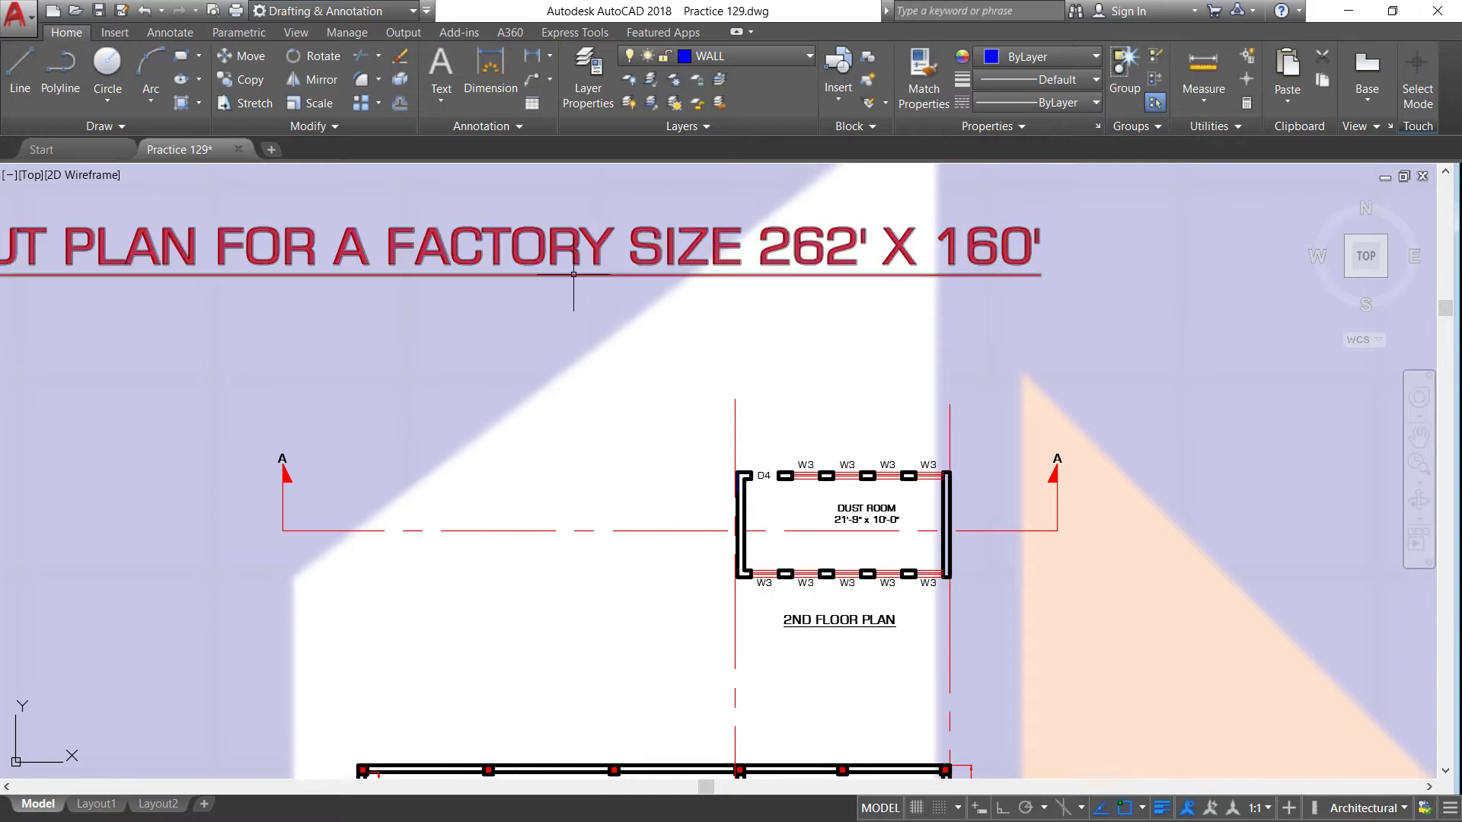
scroll(604, 259, down, 2)
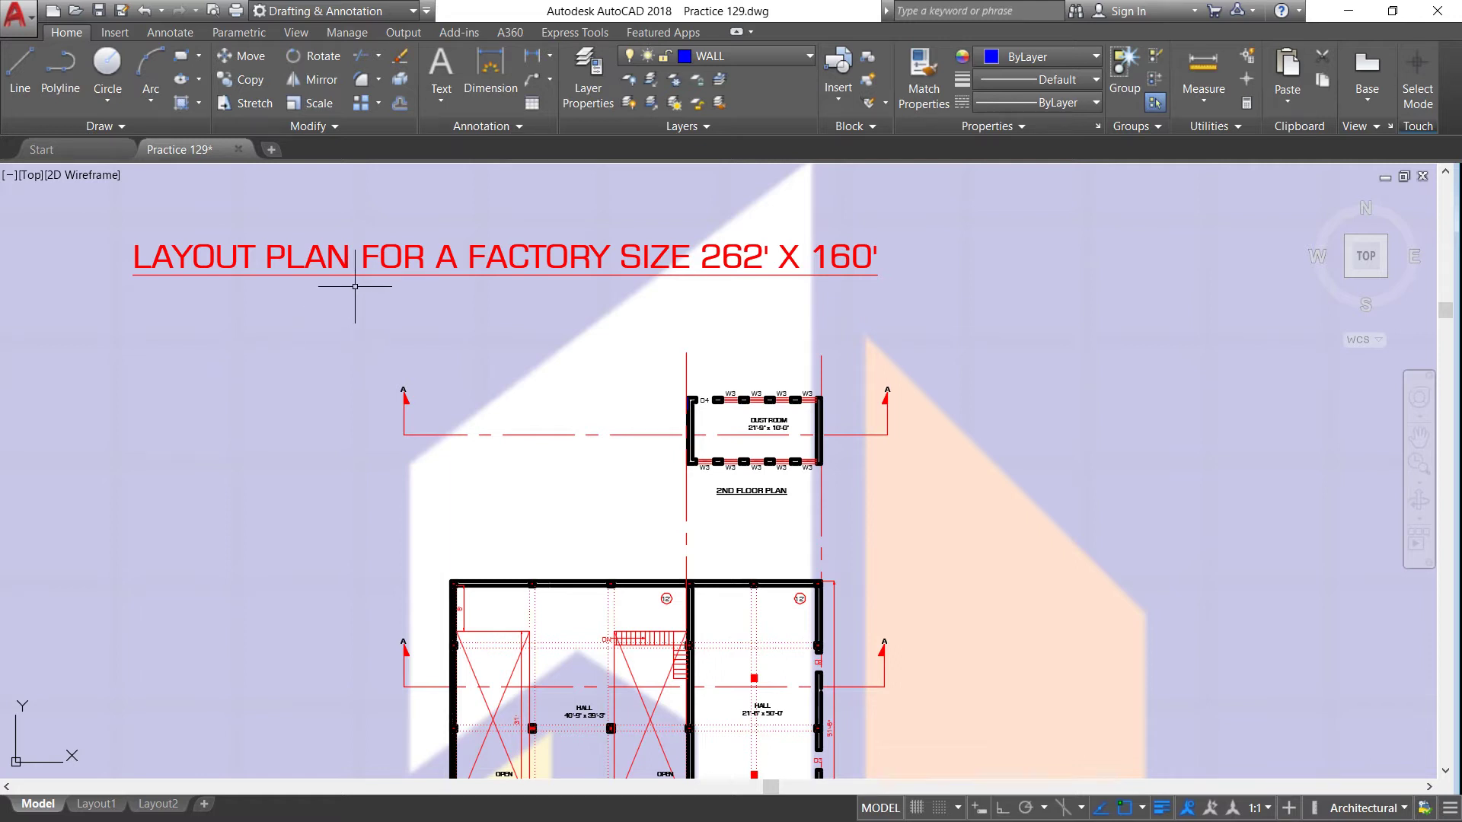
Zoom out to the full sheet, then close in on the 262' dimension beside the stores
scroll(354, 286, down, 2)
scroll(324, 286, down, 2)
scroll(324, 286, down, 2)
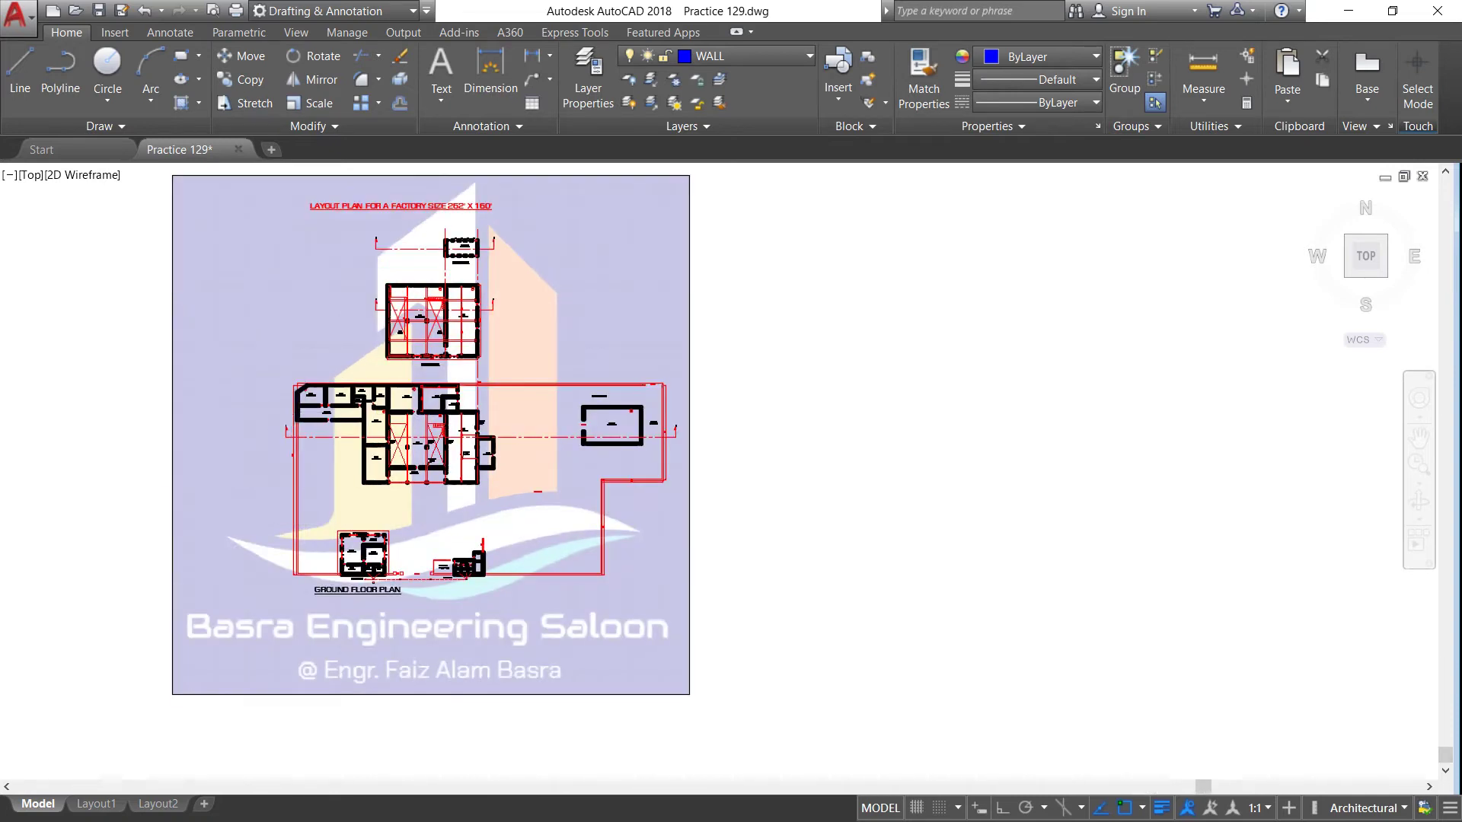
scroll(304, 460, up, 5)
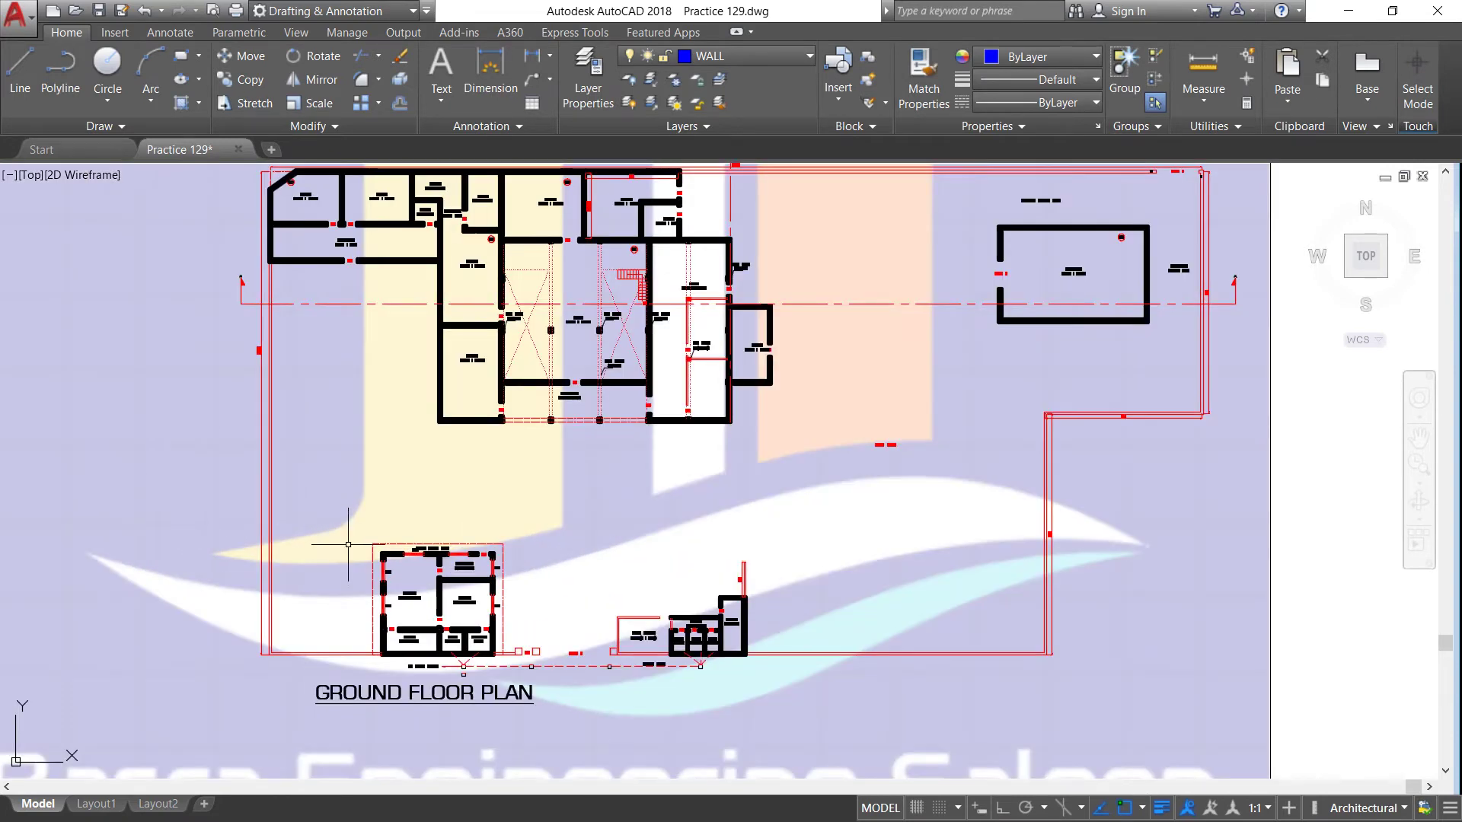
scroll(357, 517, down, 2)
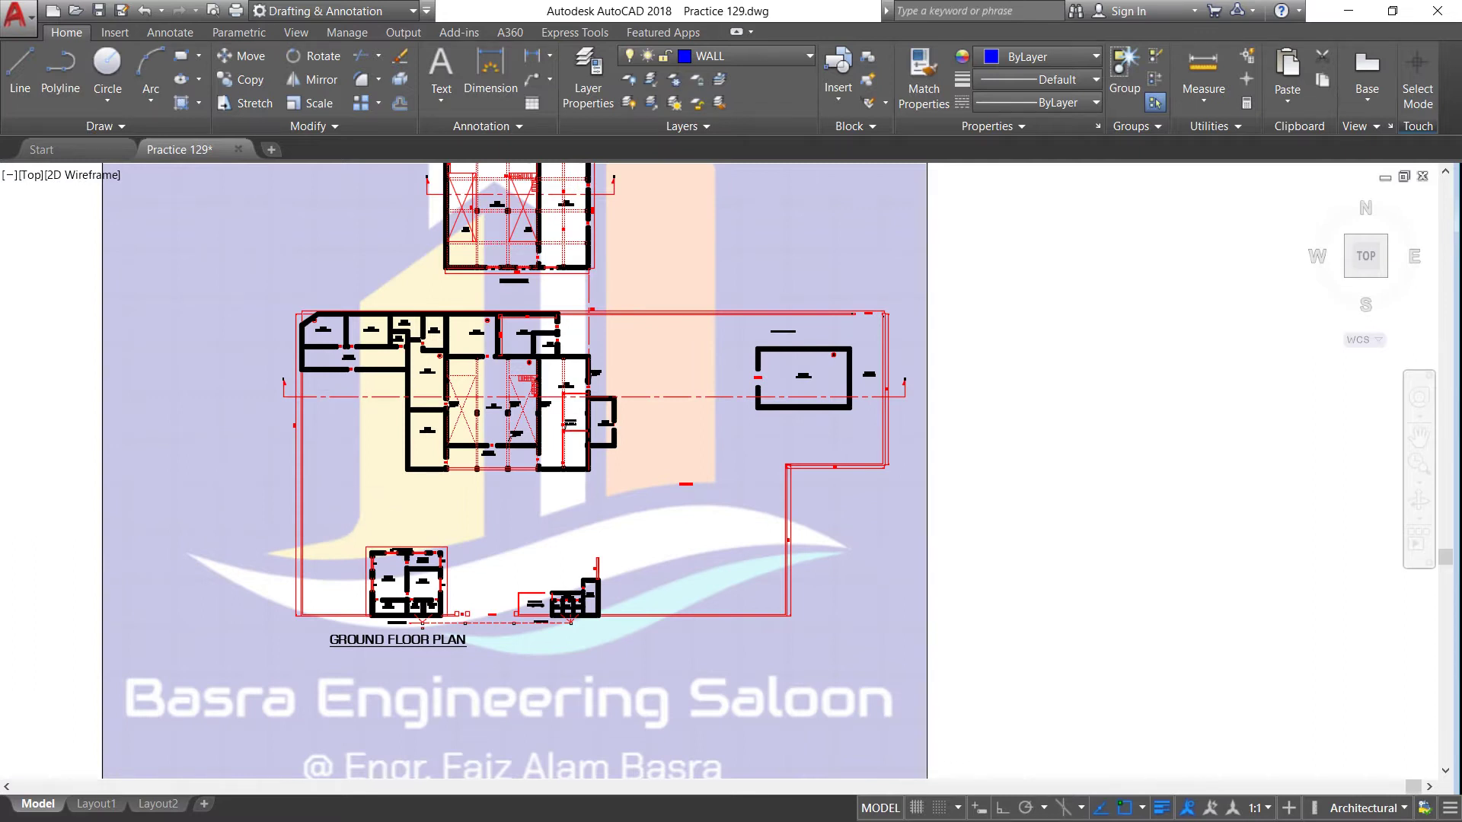
scroll(316, 335, up, 4)
scroll(304, 328, up, 2)
scroll(305, 327, down, 2)
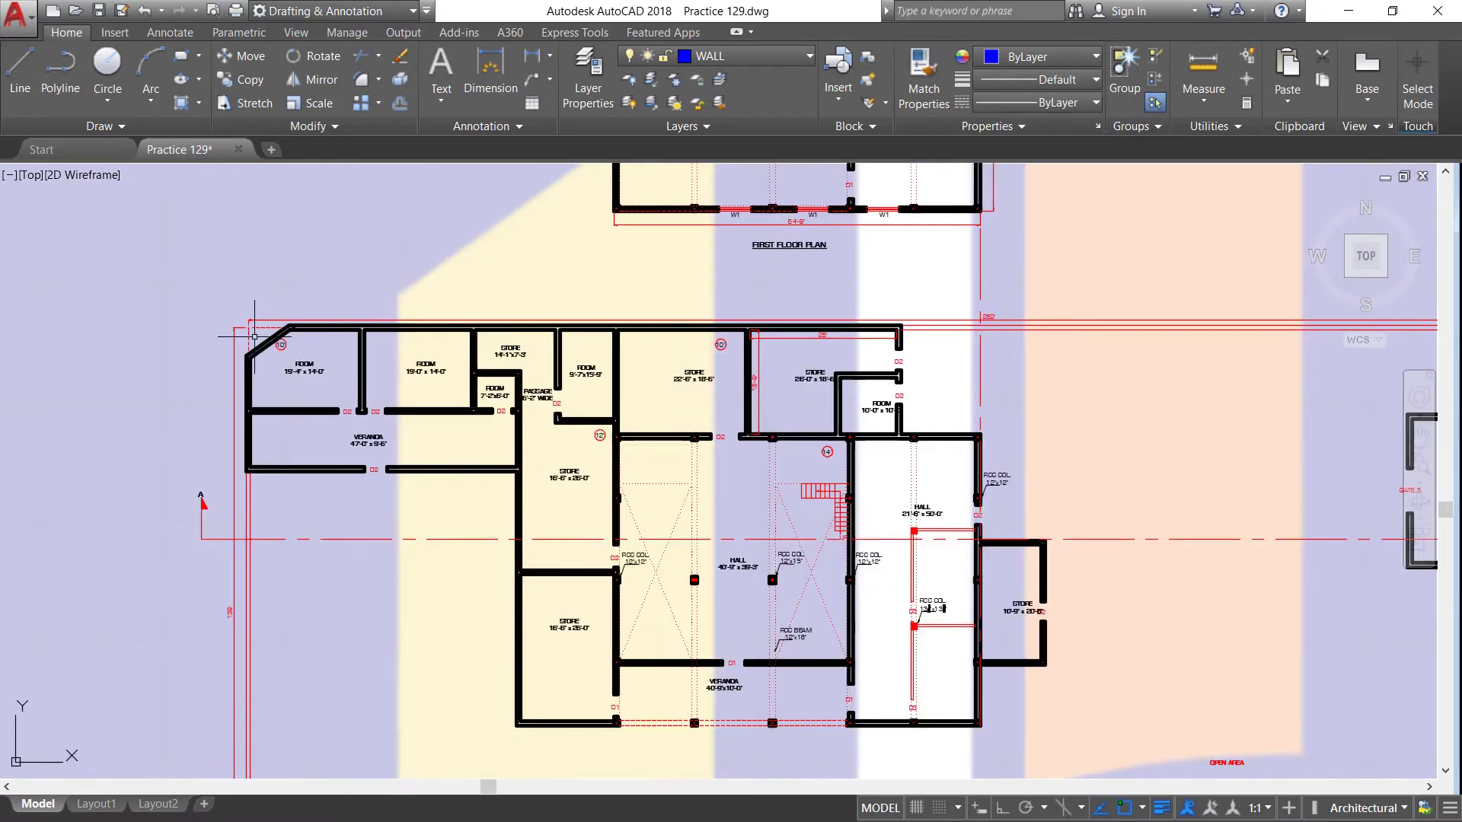
scroll(947, 305, up, 5)
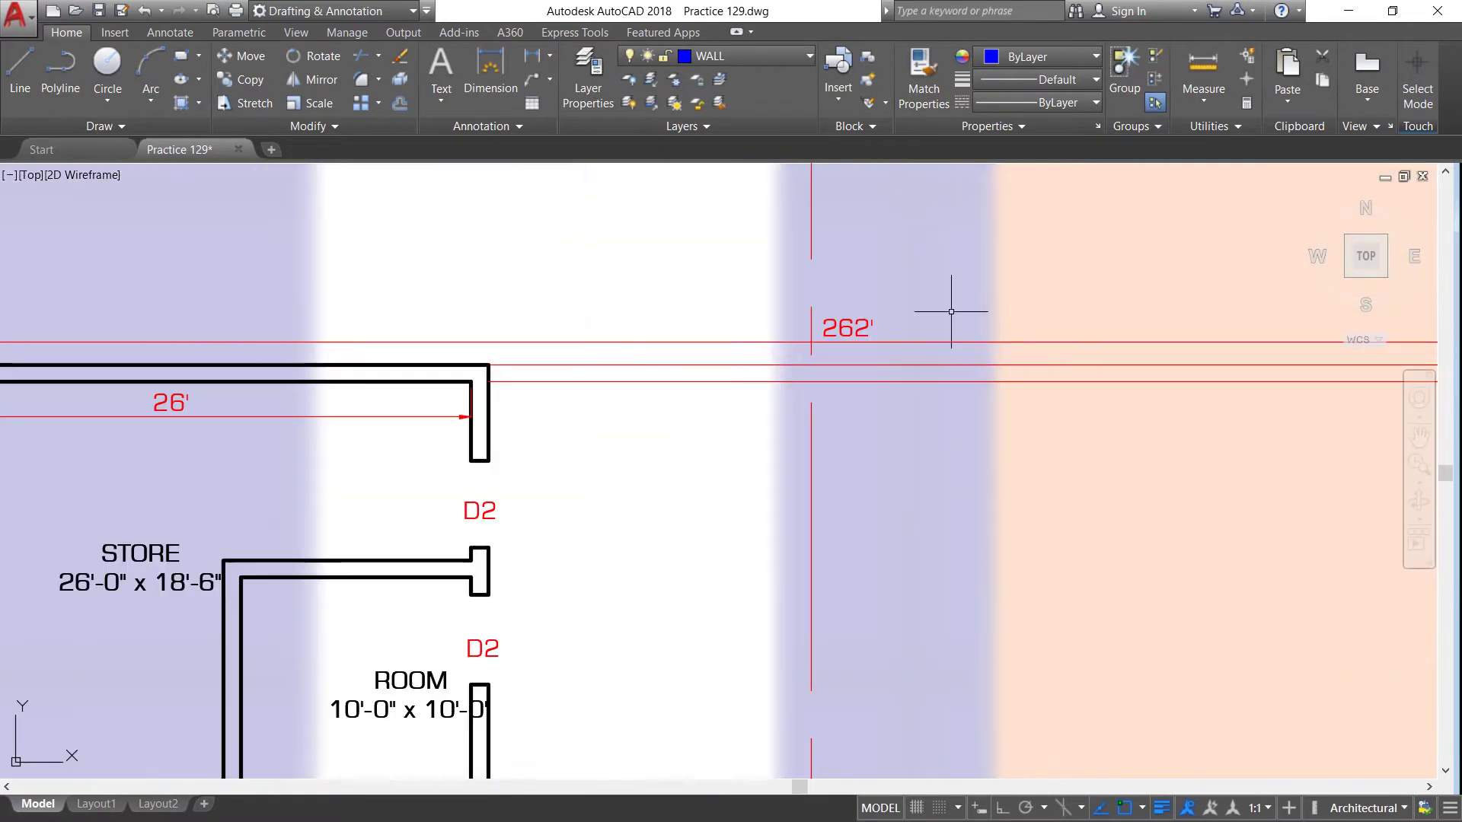
scroll(855, 305, up, 2)
scroll(680, 327, down, 2)
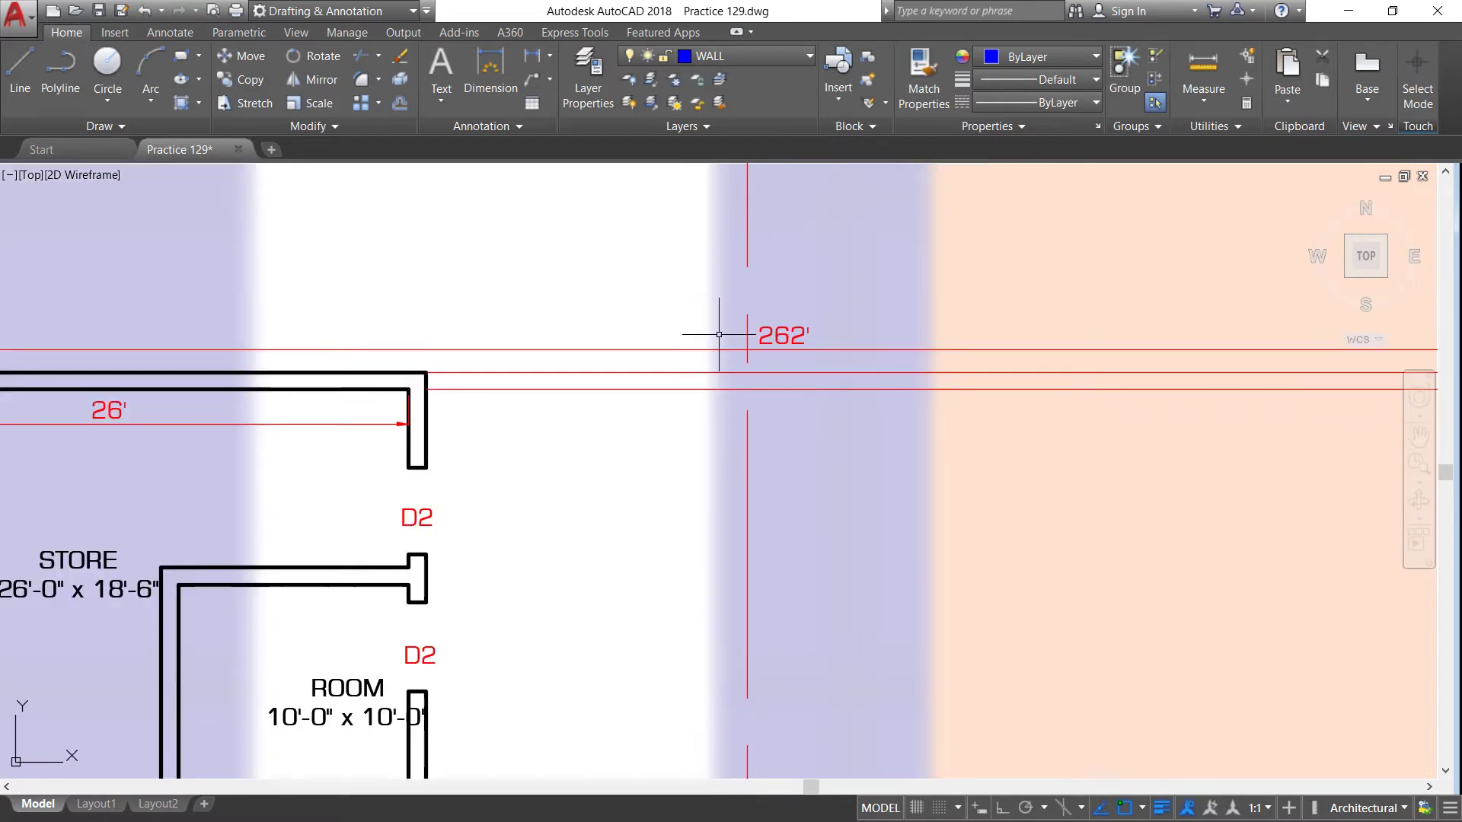
scroll(721, 332, down, 2)
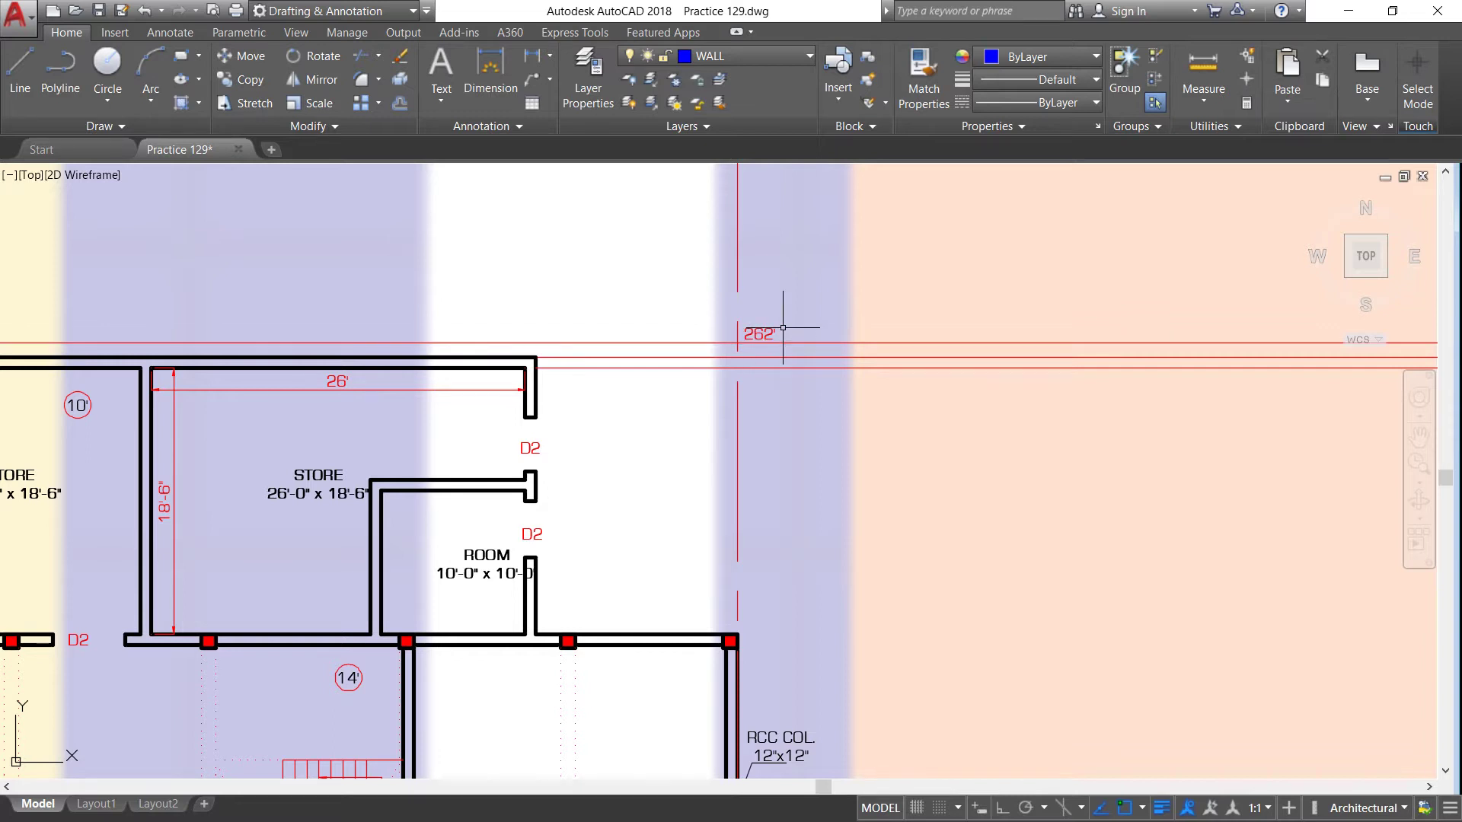
Zoom out to show the main factory block and godown within the site boundary
scroll(783, 320, down, 2)
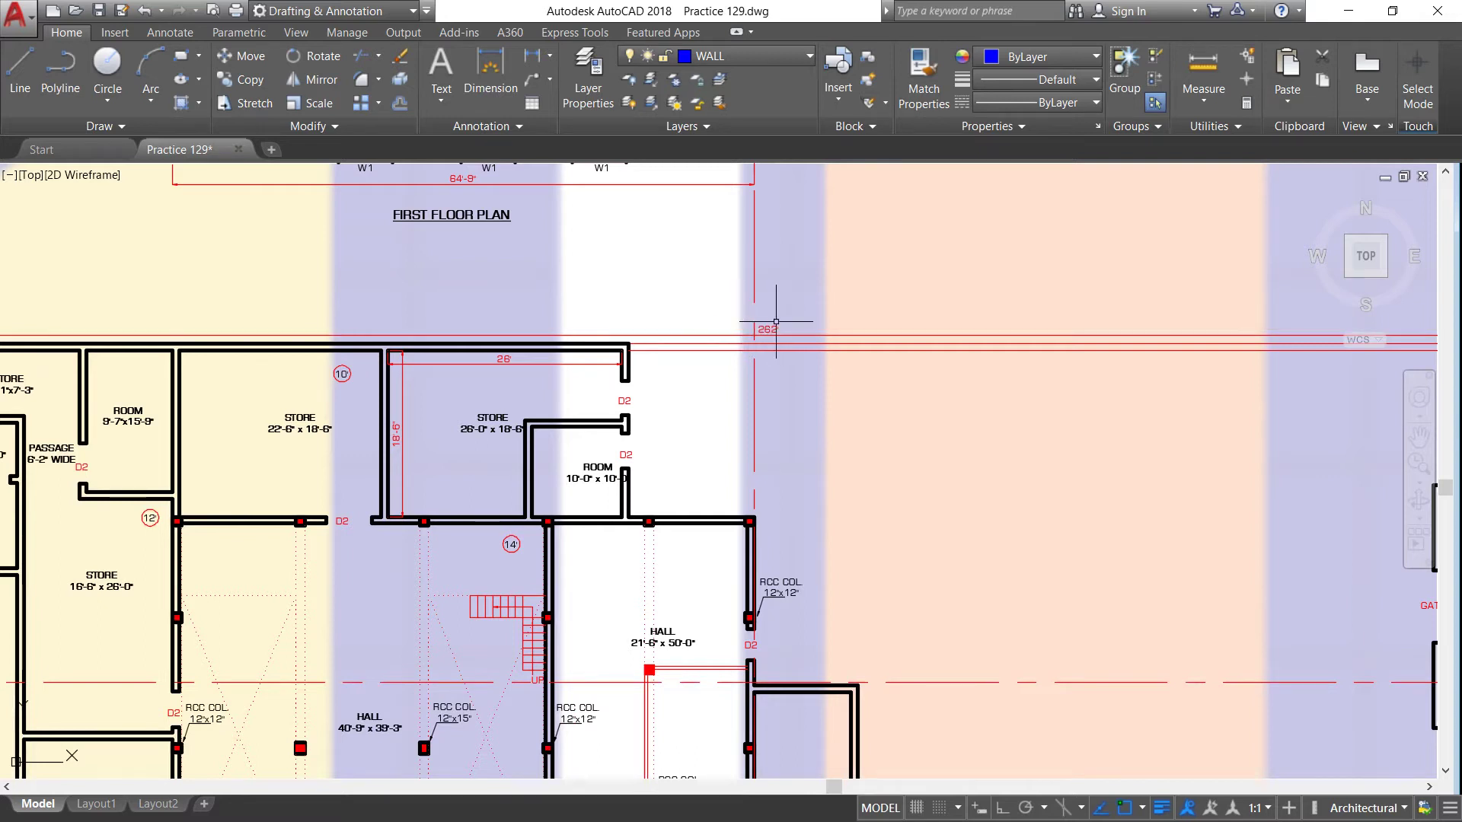
scroll(769, 325, up, 2)
scroll(767, 312, up, 3)
scroll(713, 374, down, 2)
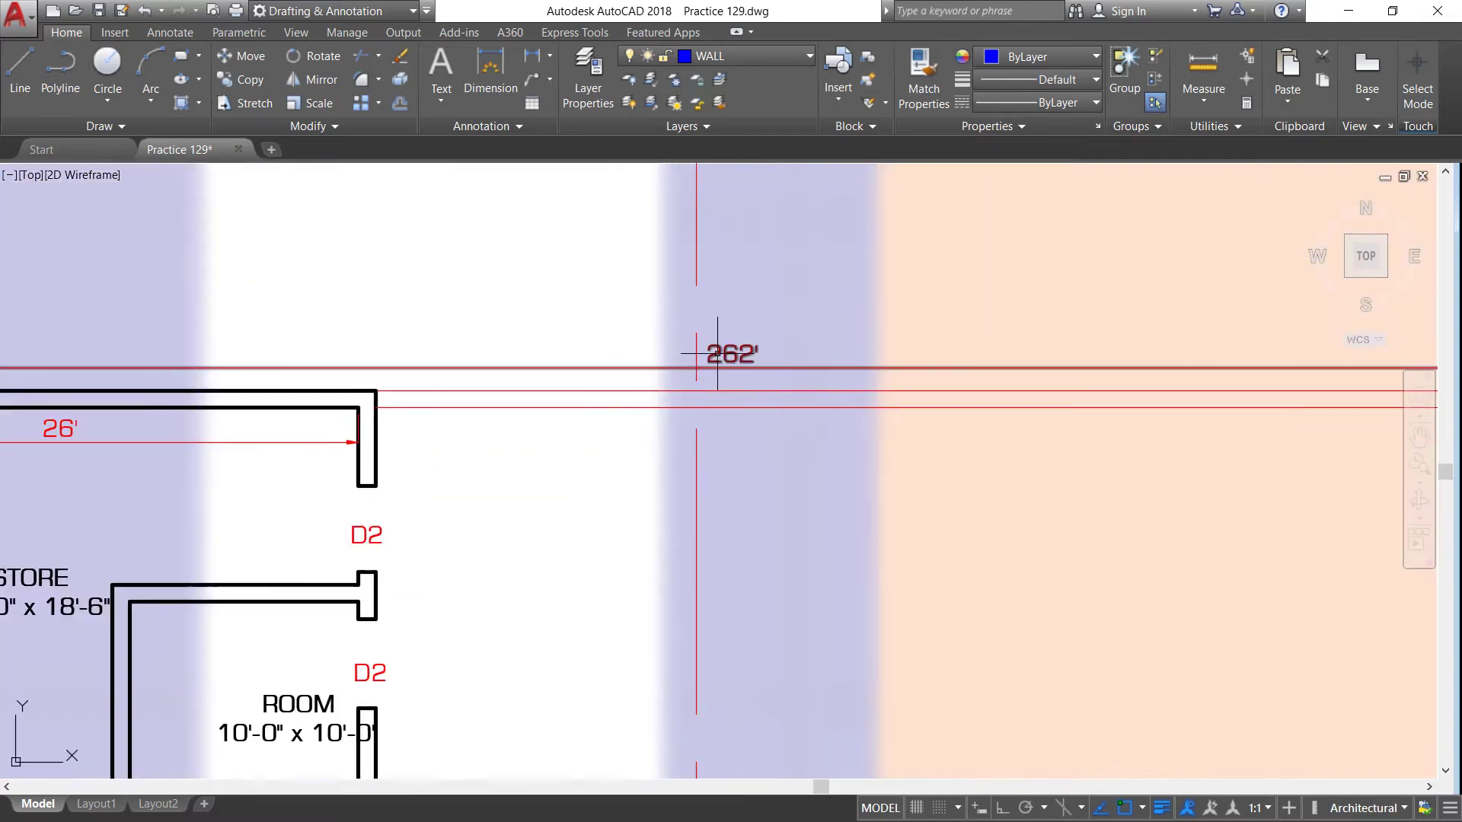
scroll(692, 346, down, 2)
scroll(345, 363, down, 2)
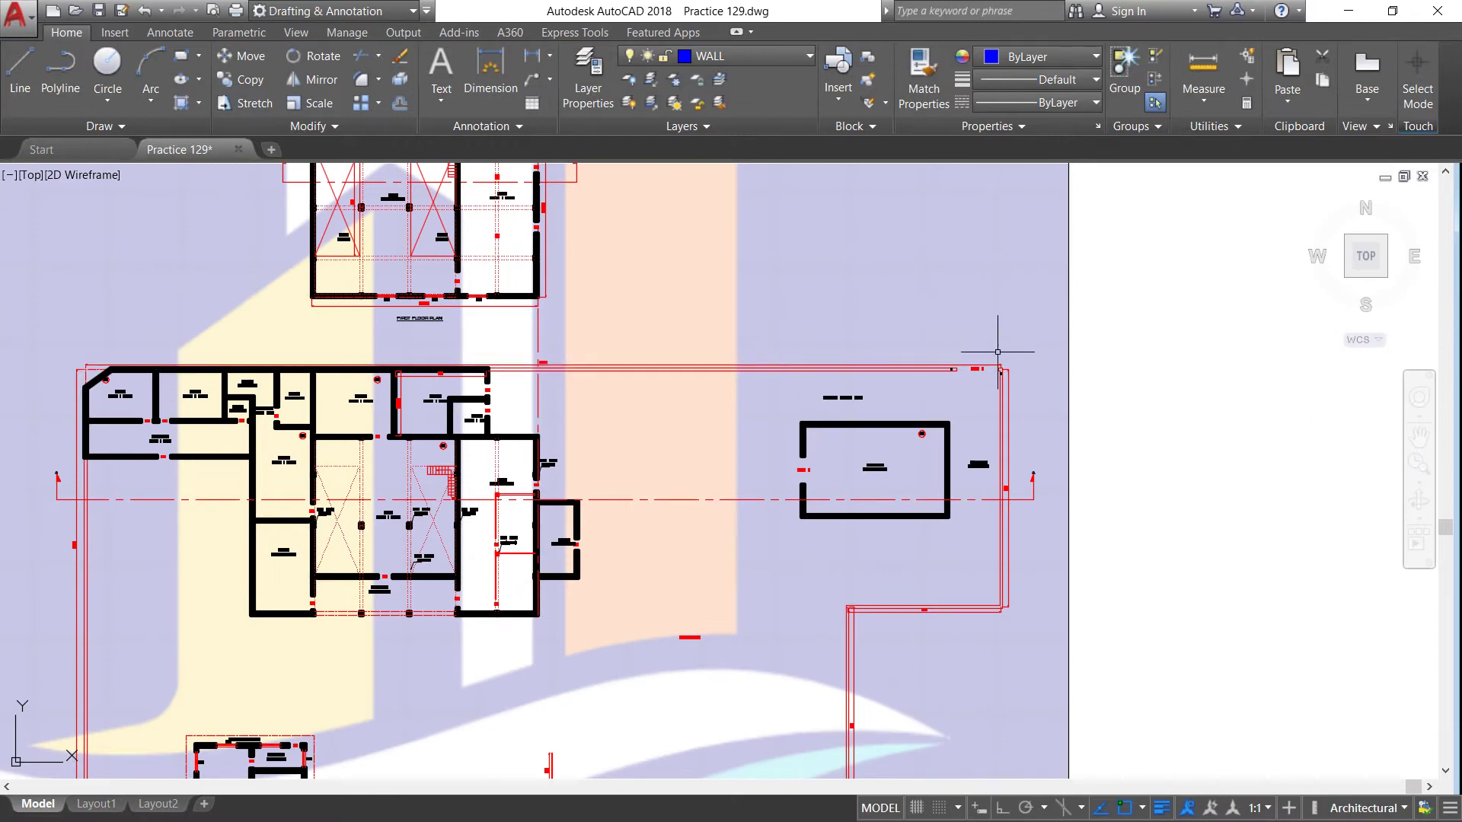
Zoom in on the 136' side dimension of the site boundary
scroll(1009, 426, up, 2)
scroll(1012, 488, up, 1)
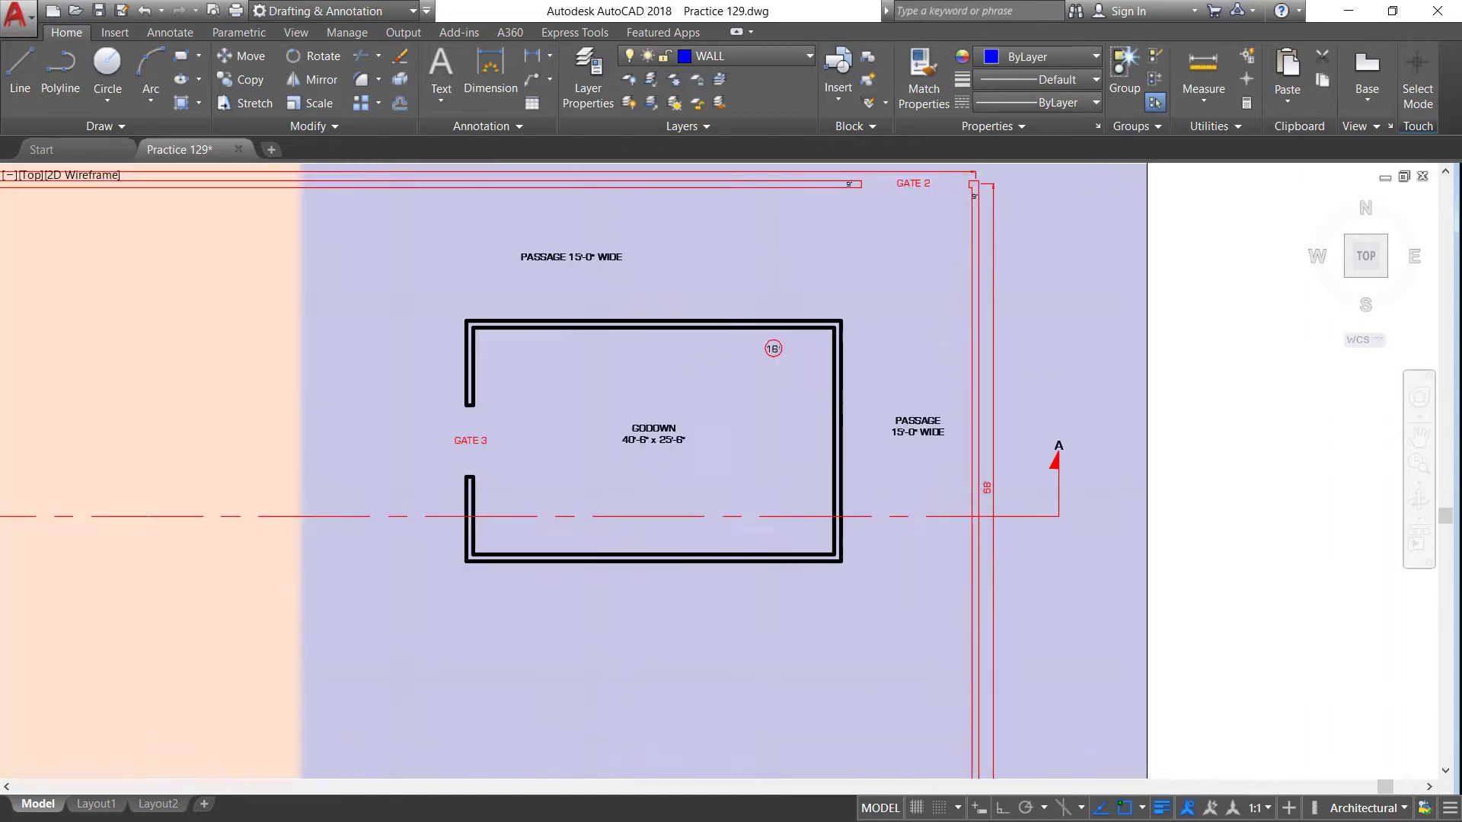
scroll(982, 476, up, 1)
scroll(973, 466, up, 1)
scroll(972, 512, up, 1)
scroll(969, 448, up, 1)
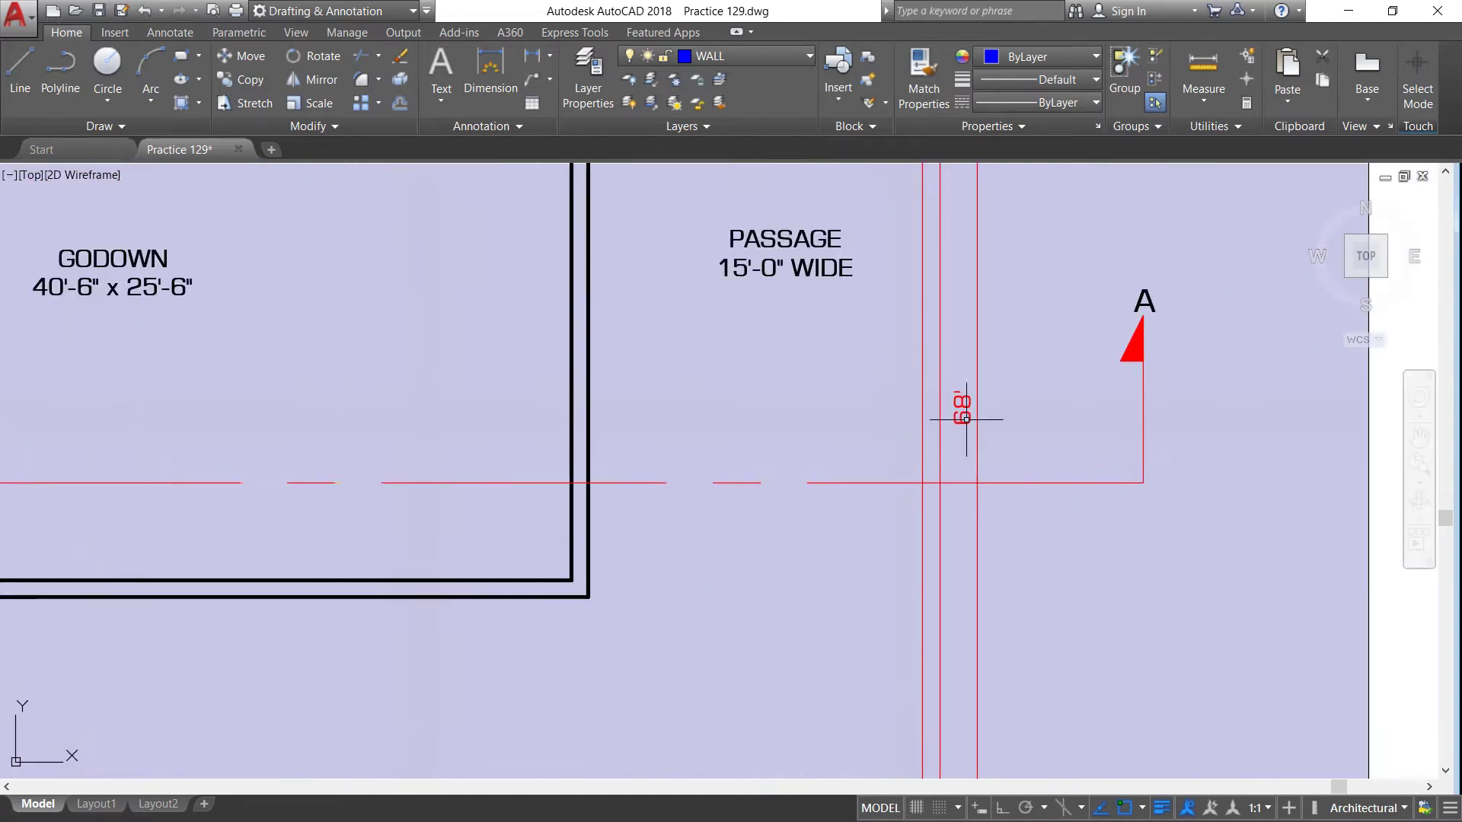
scroll(966, 418, down, 3)
scroll(969, 408, down, 1)
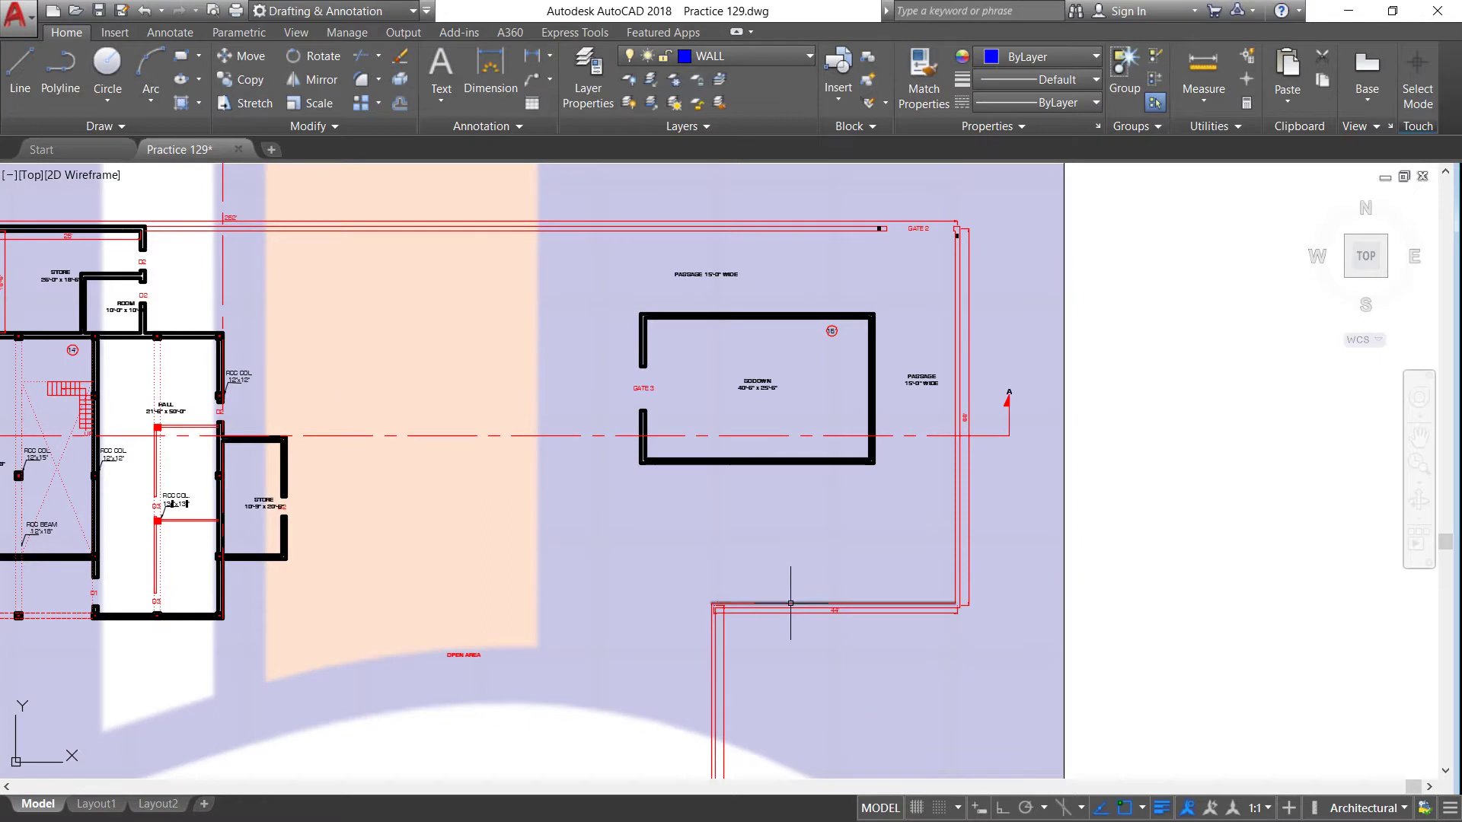
scroll(833, 608, down, 5)
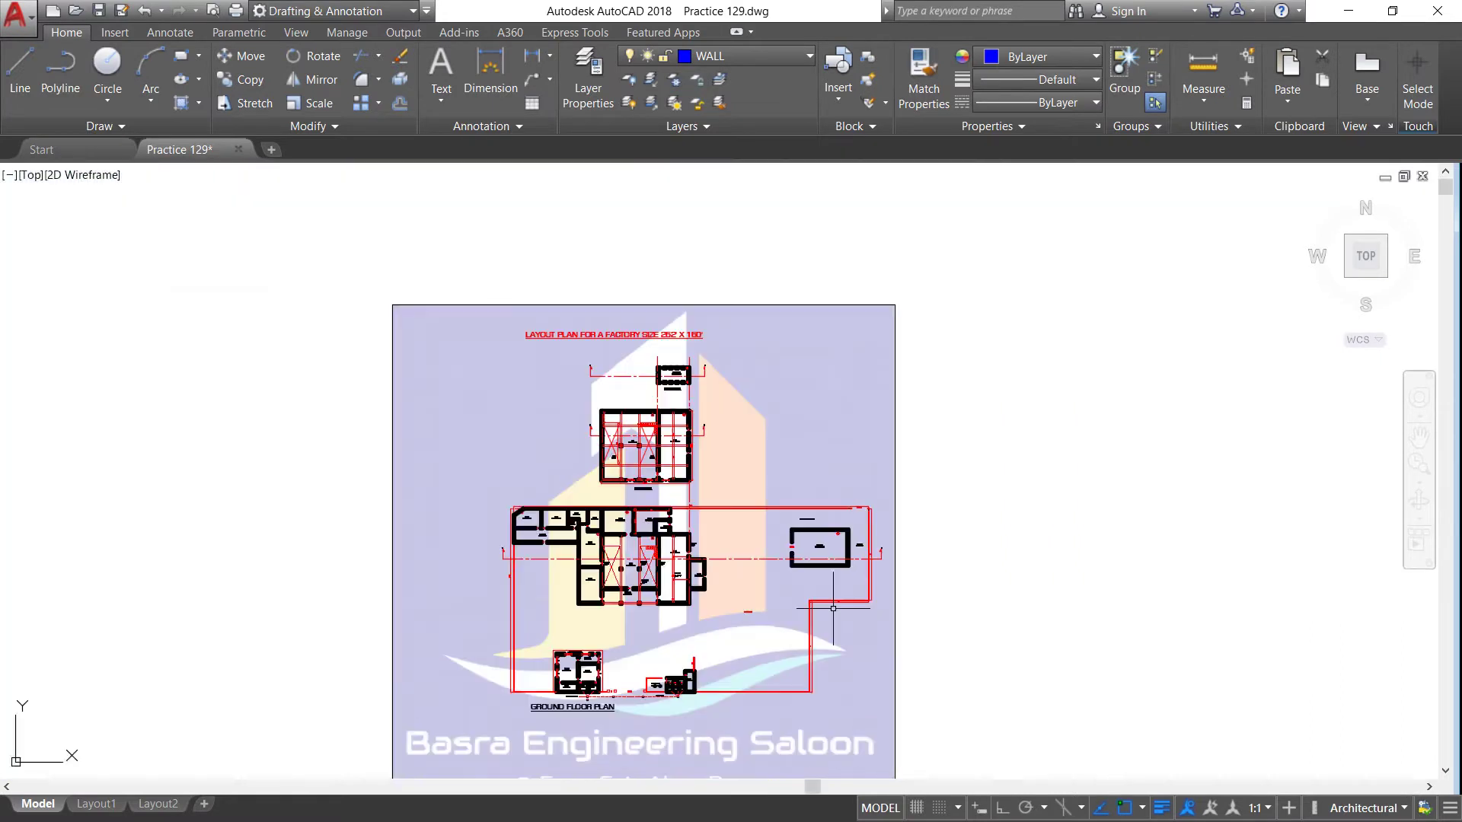
Examine the 136' dimension lines at closer magnification
scroll(833, 608, up, 1)
scroll(837, 594, up, 2)
scroll(852, 579, up, 1)
scroll(837, 549, up, 1)
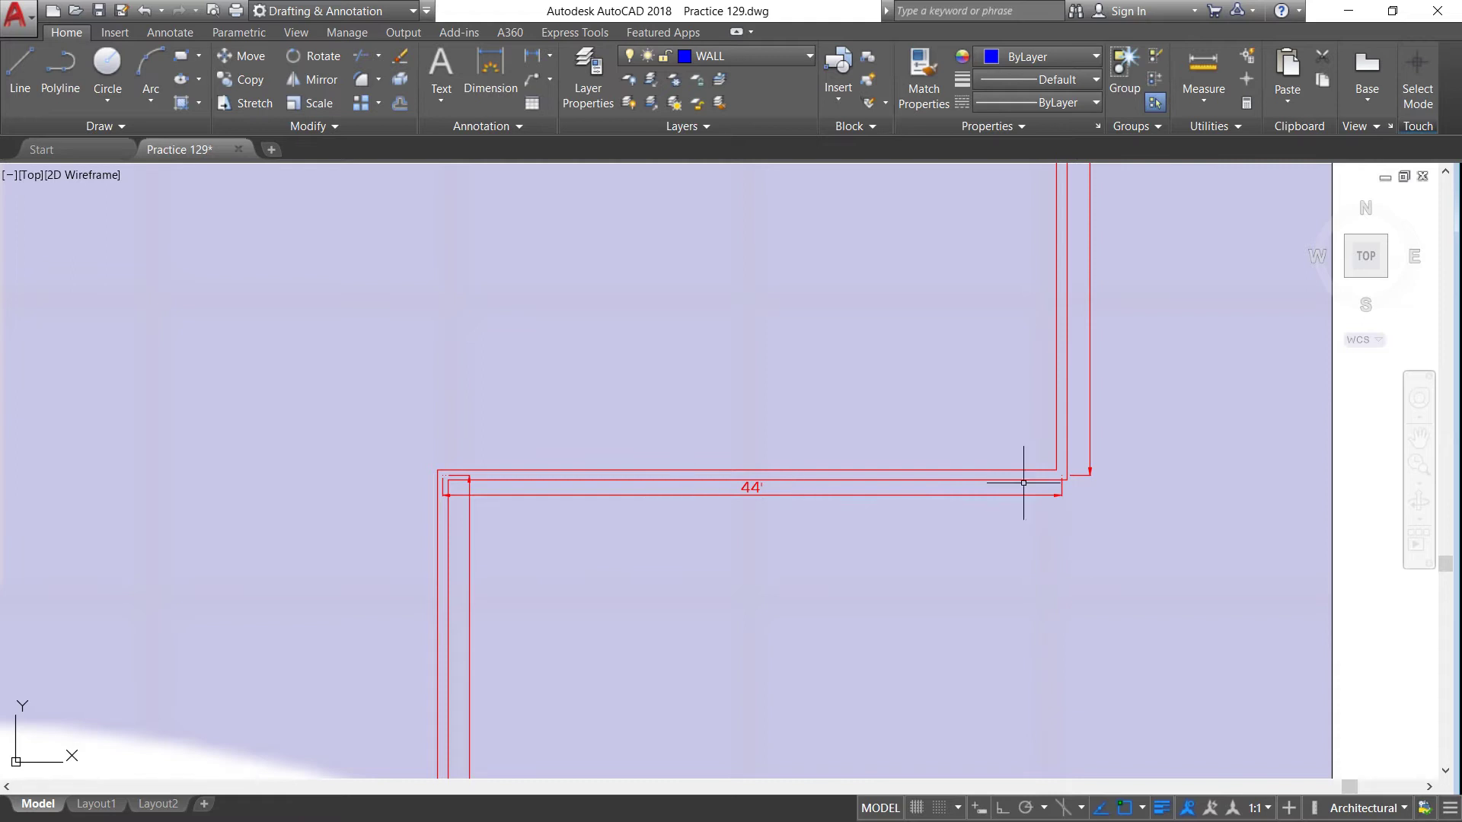
scroll(571, 476, down, 4)
scroll(567, 471, down, 1)
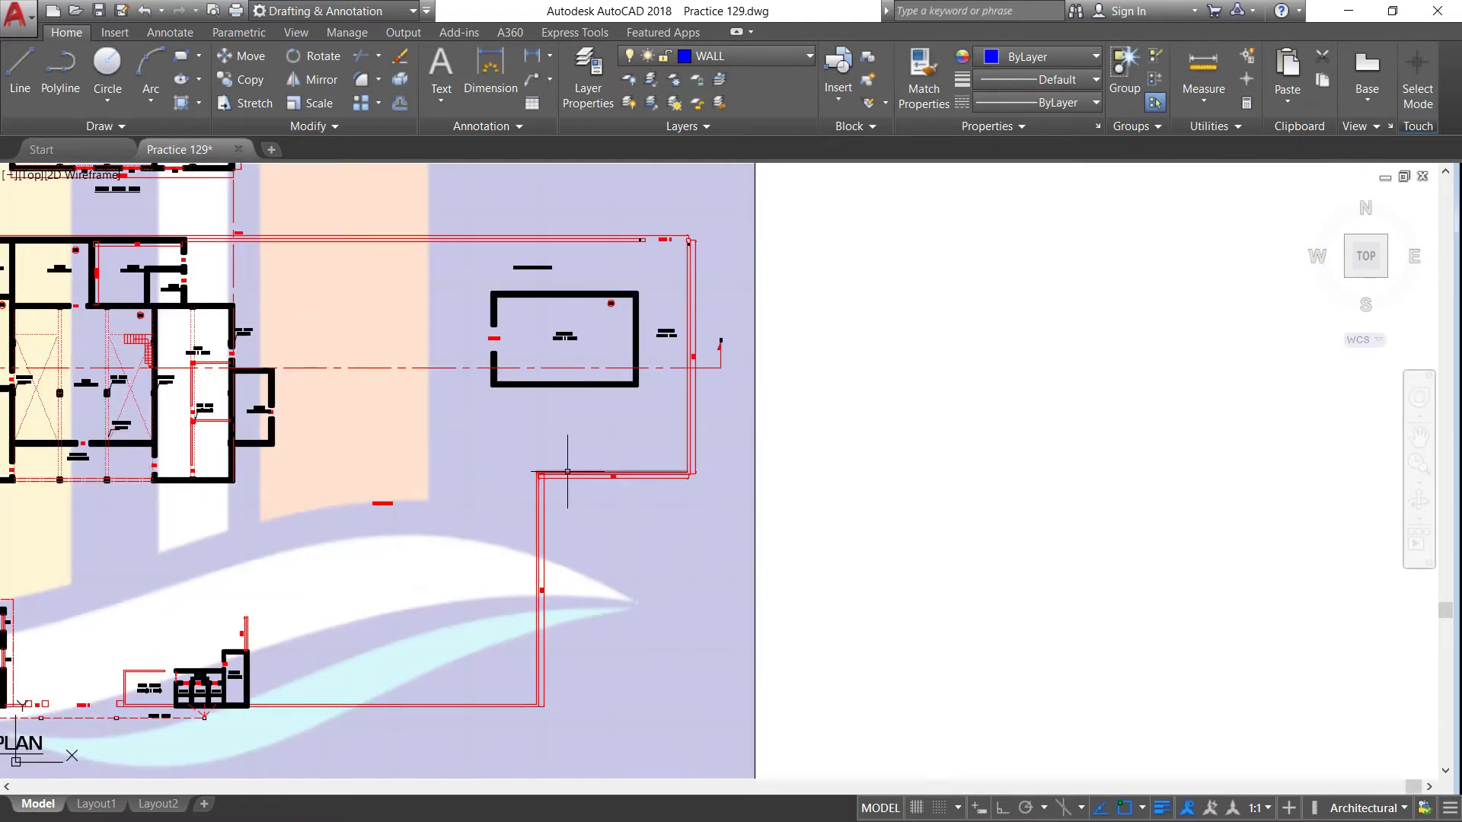
scroll(542, 533, up, 5)
scroll(592, 532, down, 1)
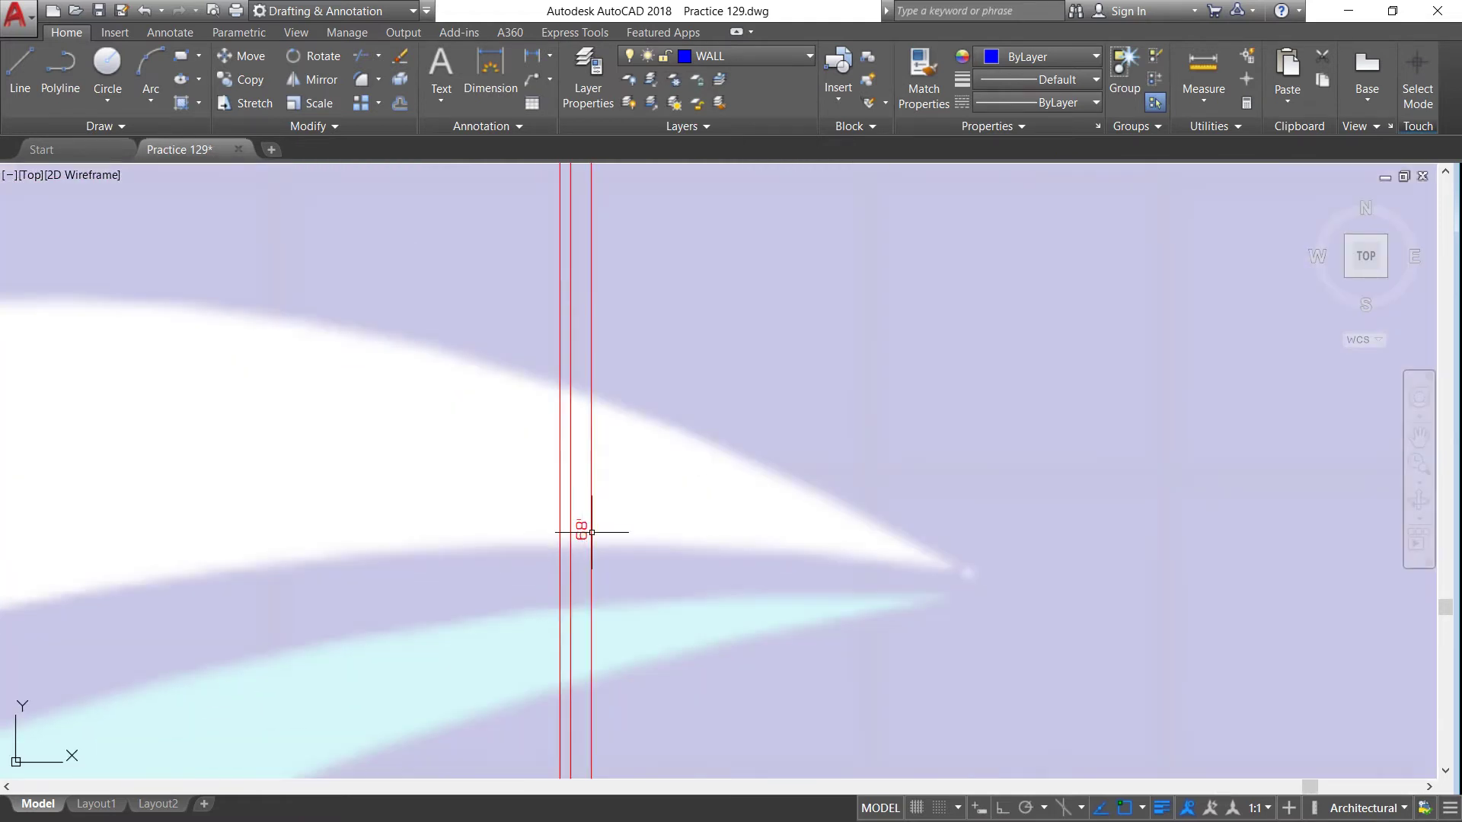
scroll(591, 532, down, 3)
scroll(587, 523, down, 2)
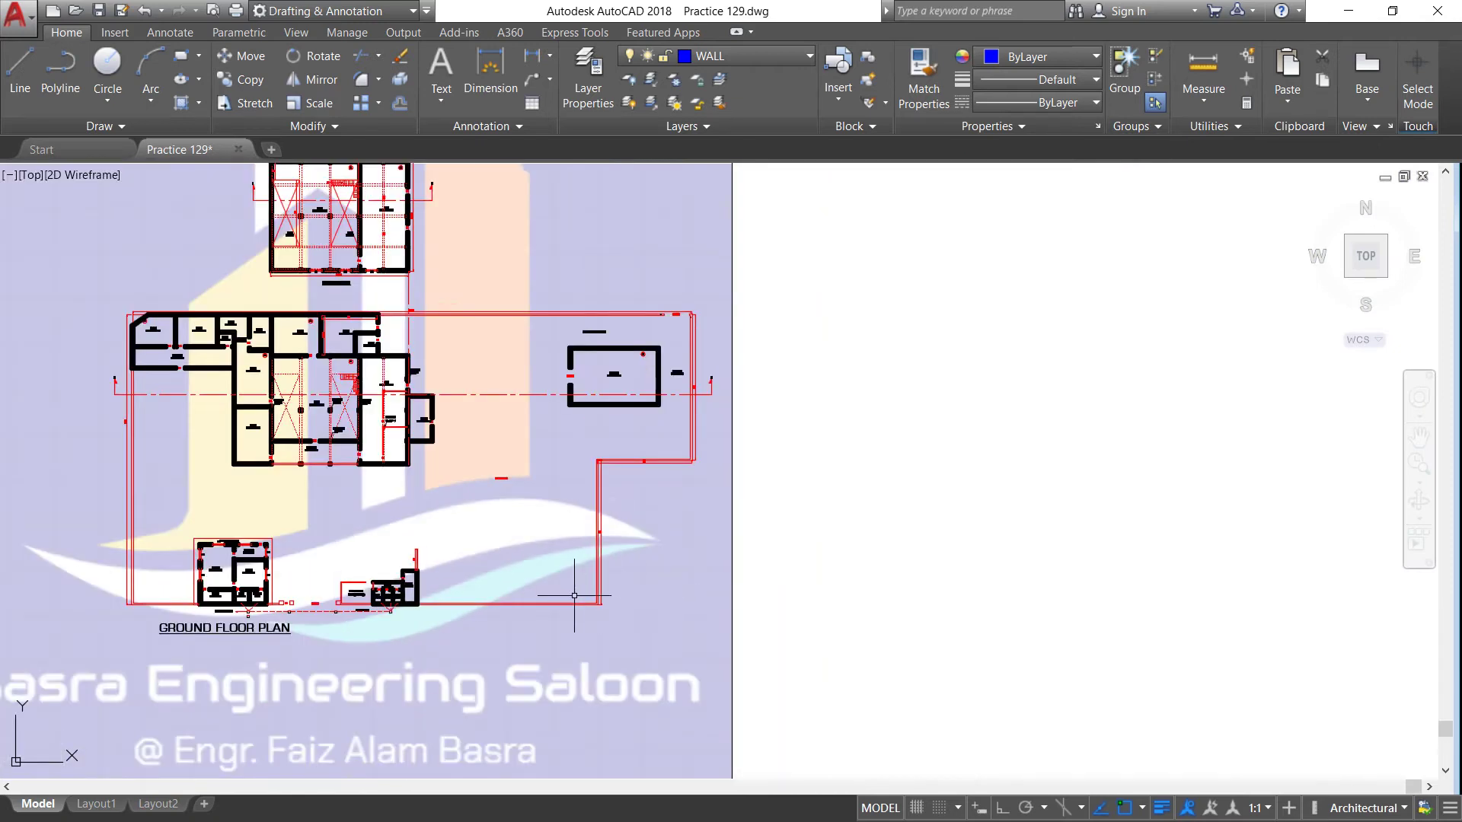
Zoom back out to show the full ground floor site plan
scroll(236, 603, up, 4)
scroll(415, 603, up, 1)
scroll(464, 601, down, 2)
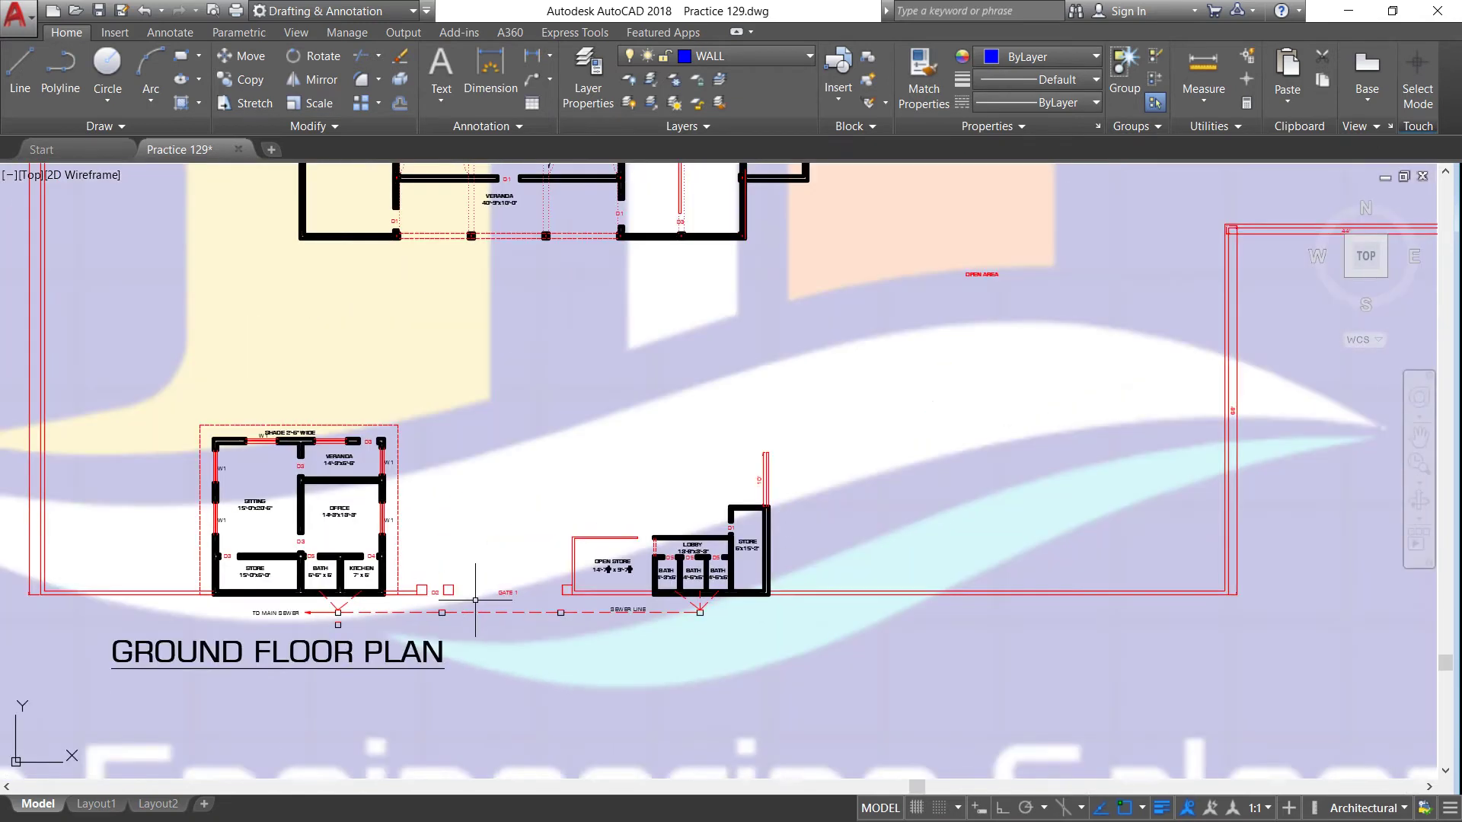
scroll(133, 585, down, 4)
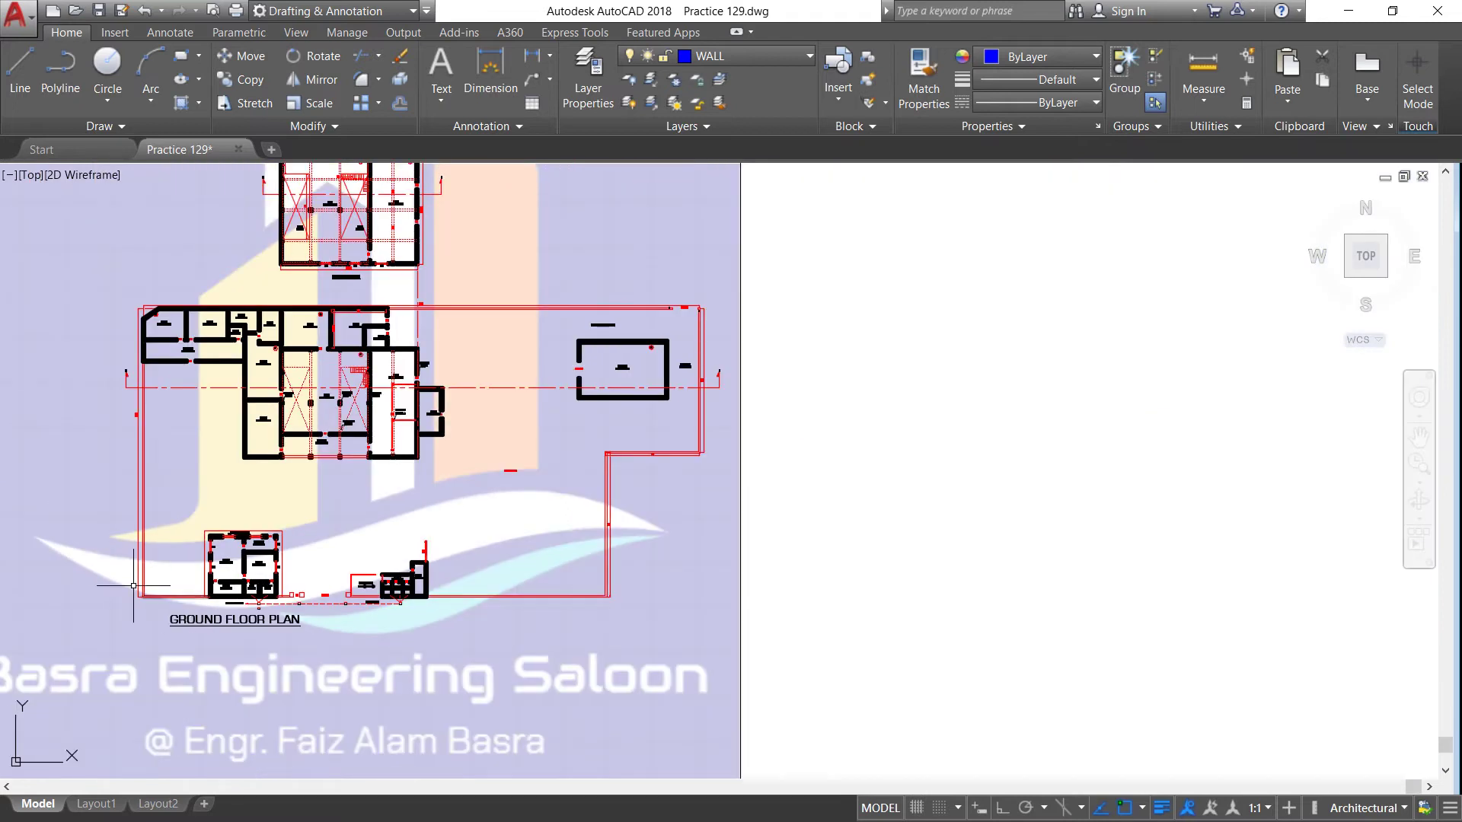
scroll(137, 583, up, 4)
scroll(118, 491, down, 2)
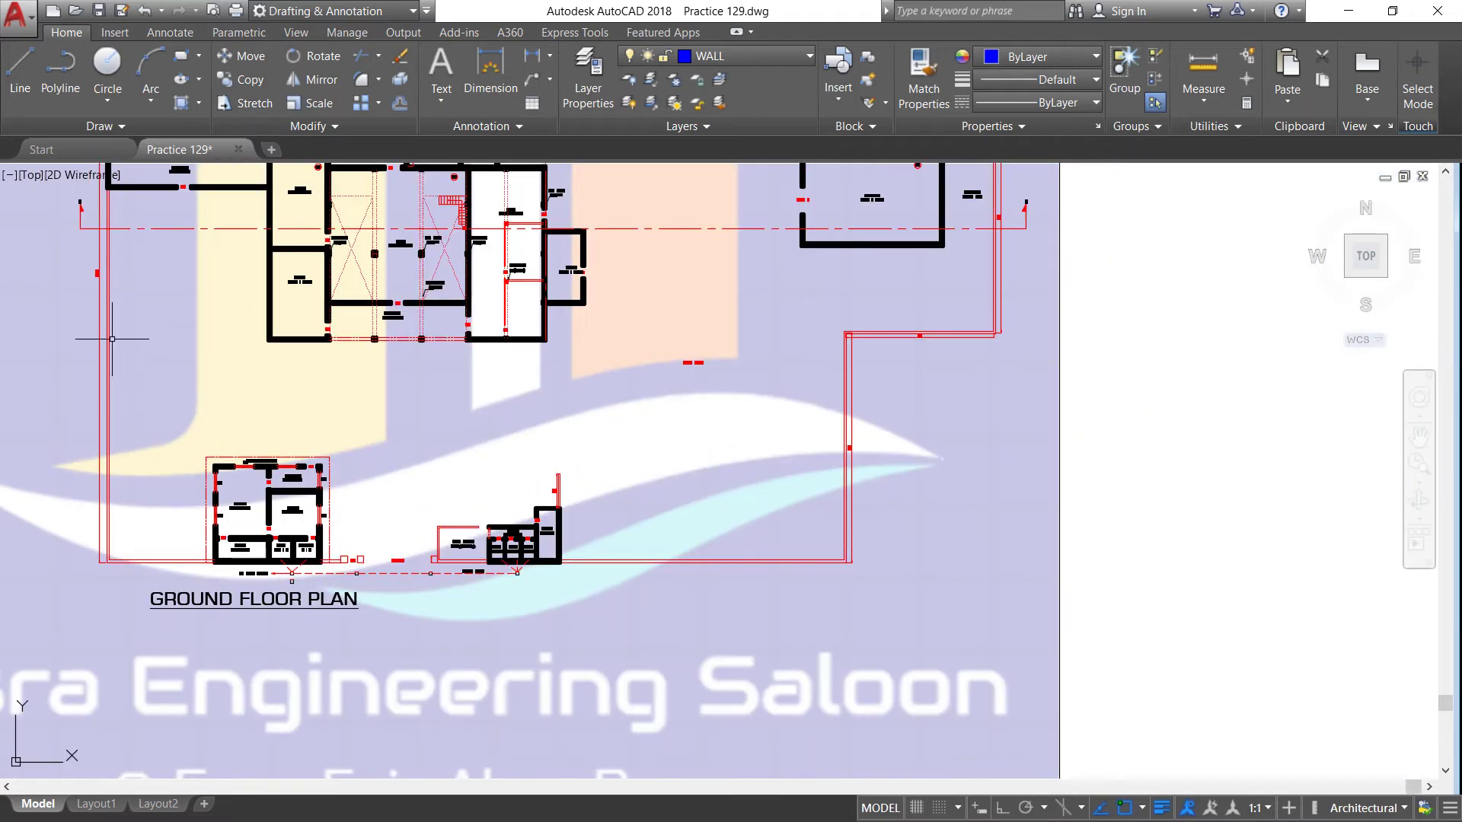
scroll(111, 339, up, 2)
scroll(103, 304, up, 3)
scroll(92, 268, up, 3)
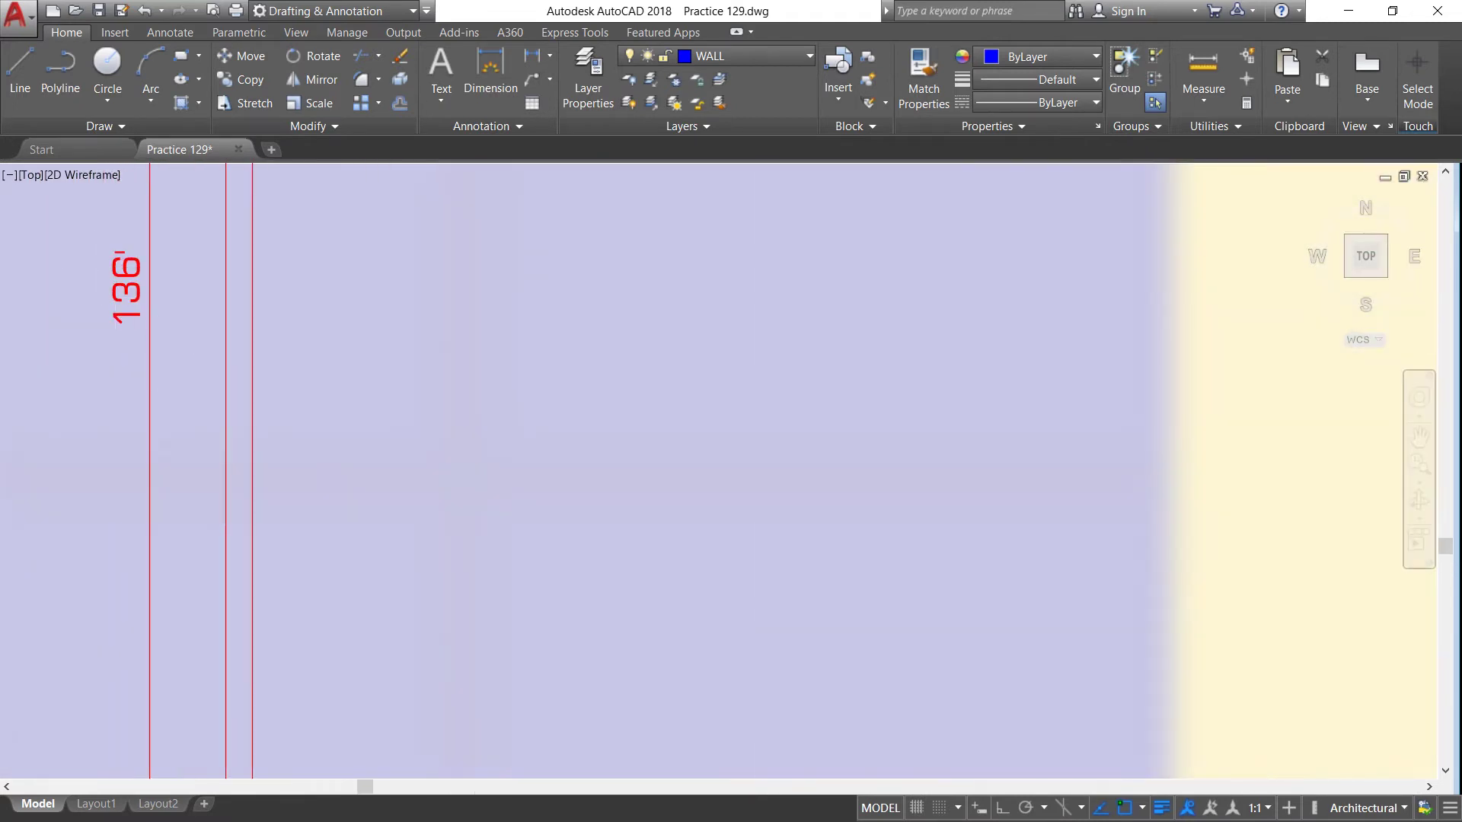
scroll(152, 381, down, 3)
scroll(174, 398, down, 3)
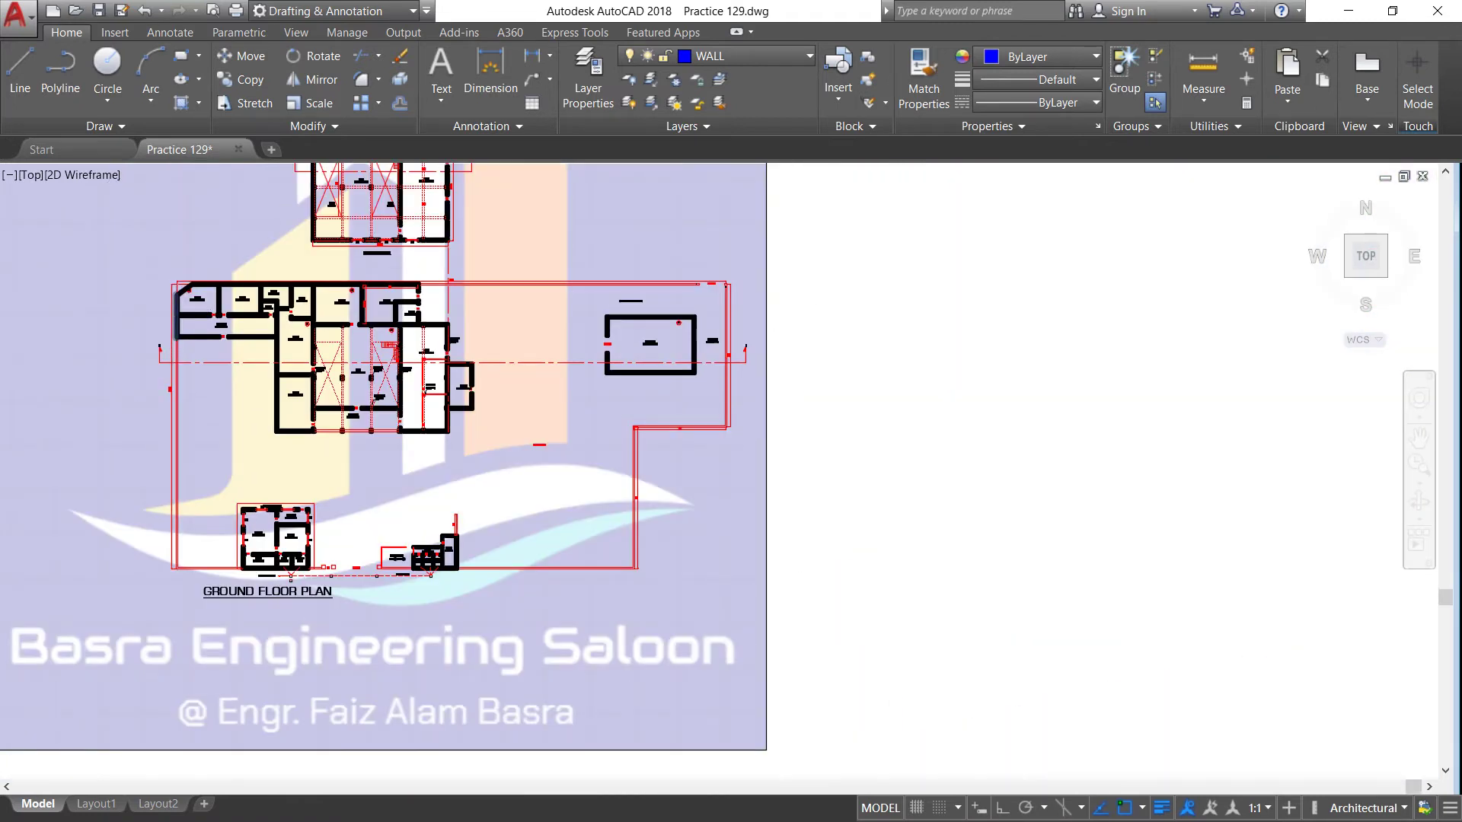
Zoom around the ground floor veranda and D2 openings
scroll(174, 303, up, 2)
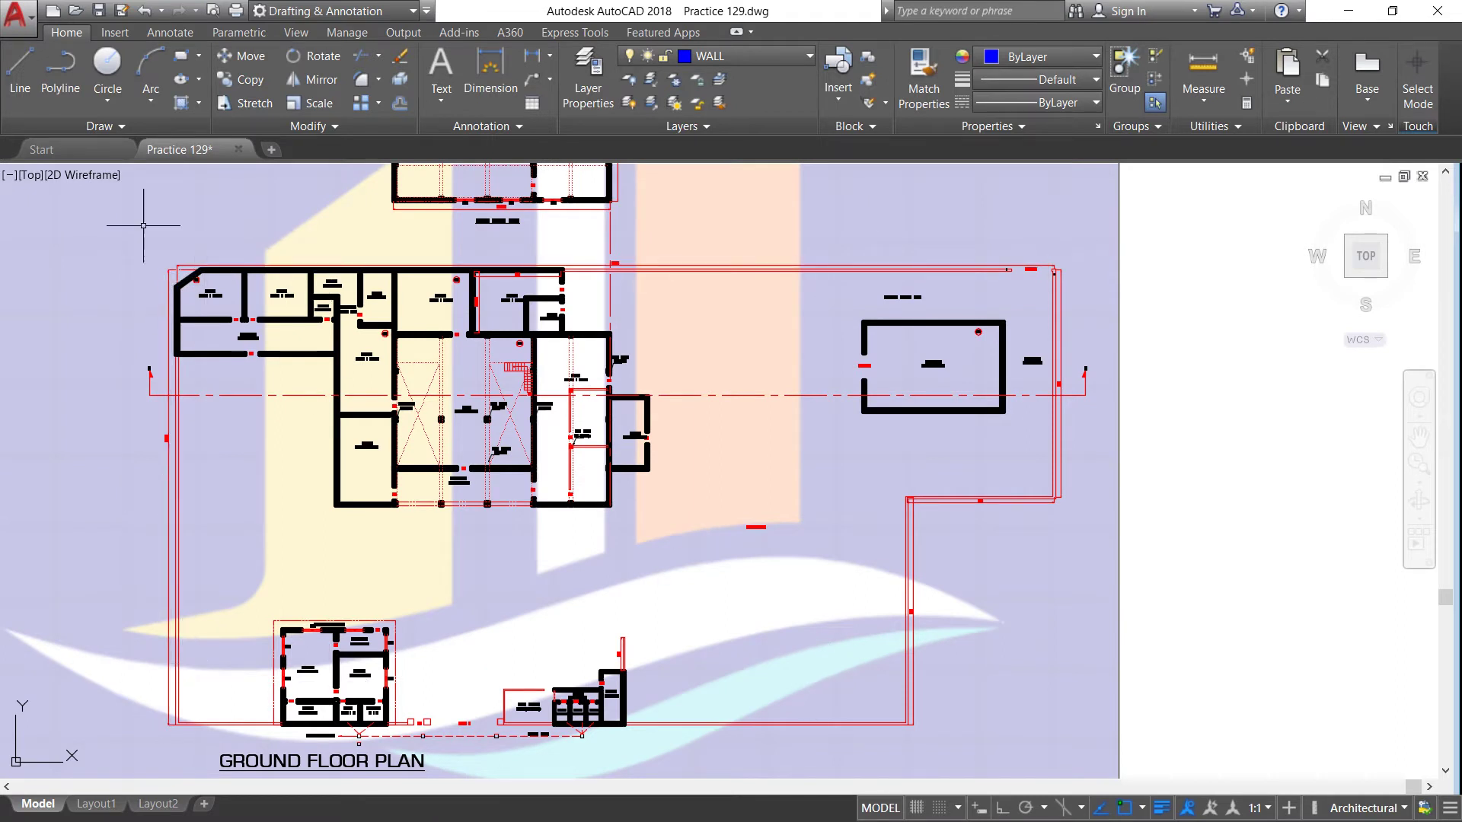
scroll(195, 234, up, 6)
scroll(204, 274, down, 5)
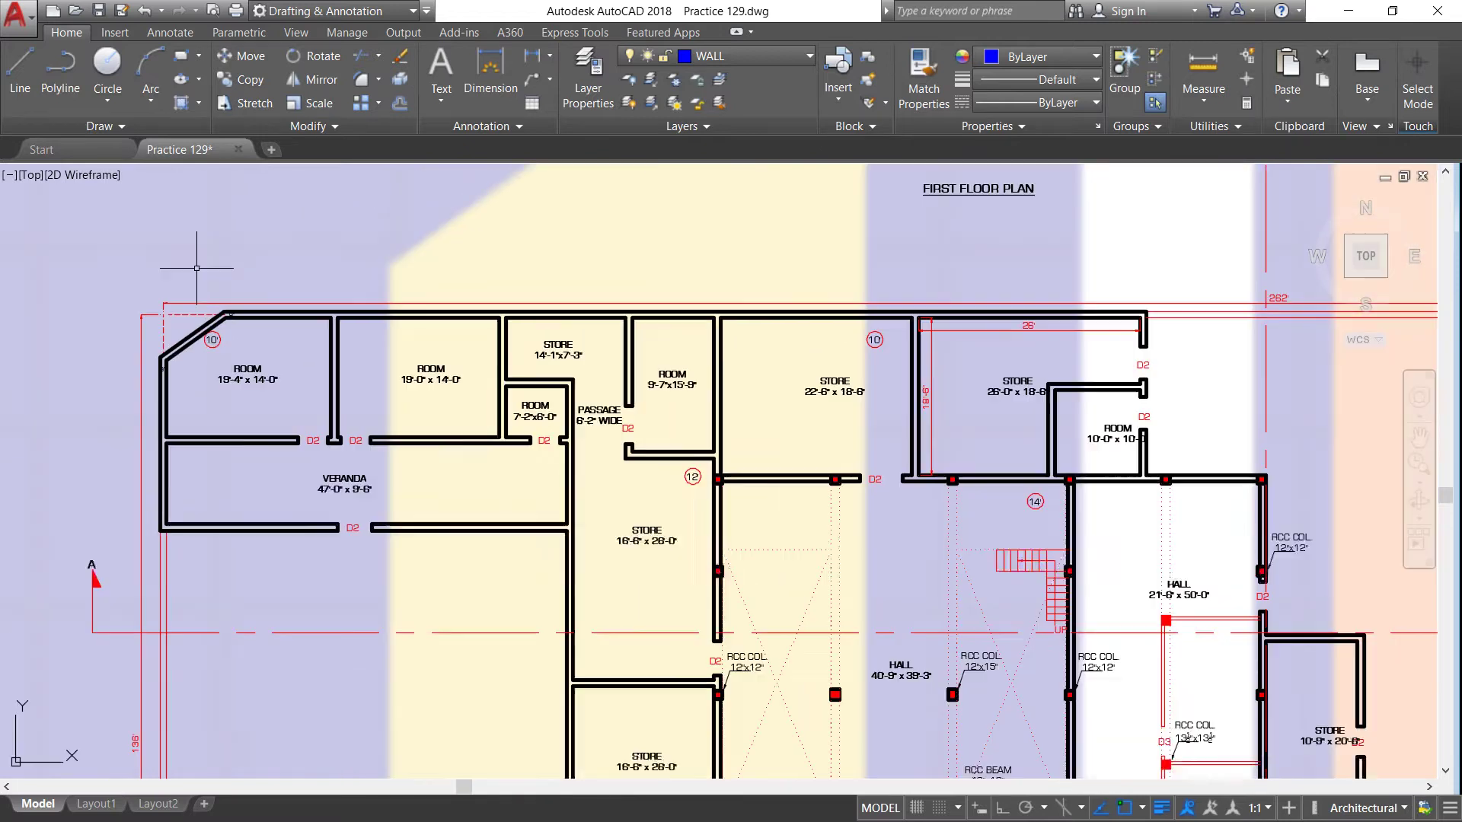
scroll(217, 335, down, 2)
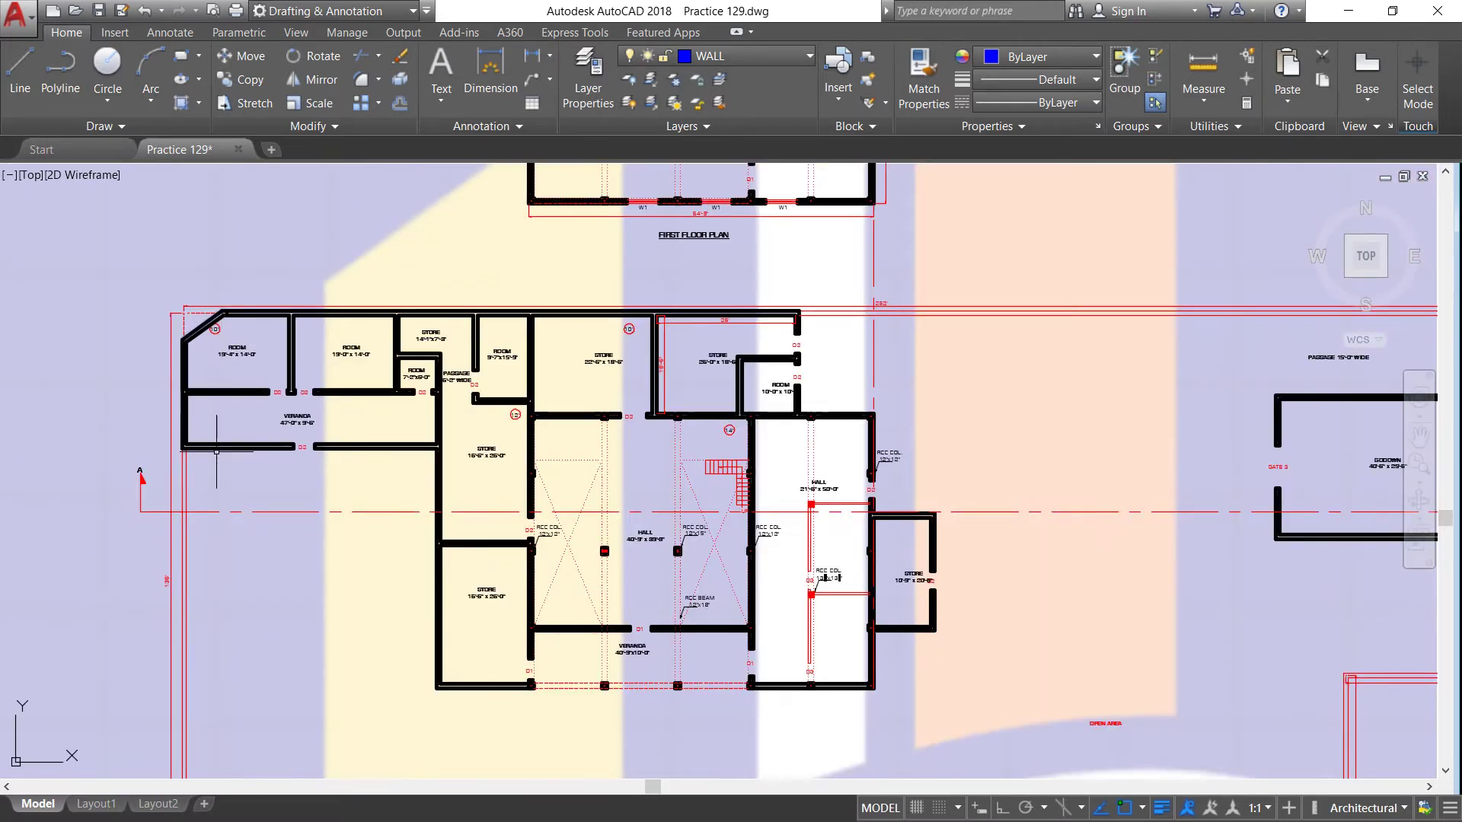
scroll(190, 453, up, 3)
scroll(191, 453, up, 3)
scroll(132, 487, down, 2)
scroll(133, 502, down, 2)
scroll(130, 532, up, 3)
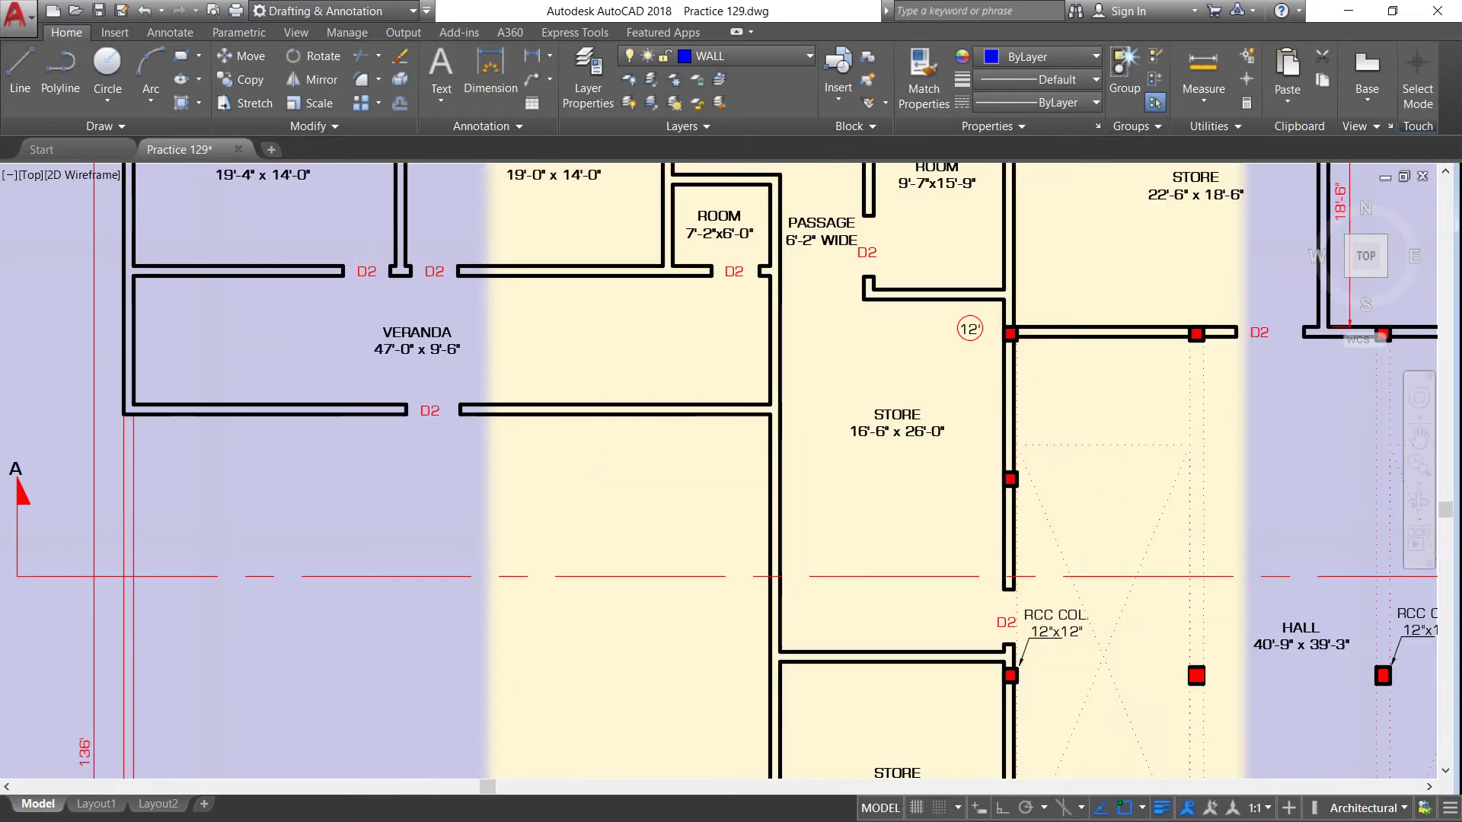
scroll(139, 518, down, 4)
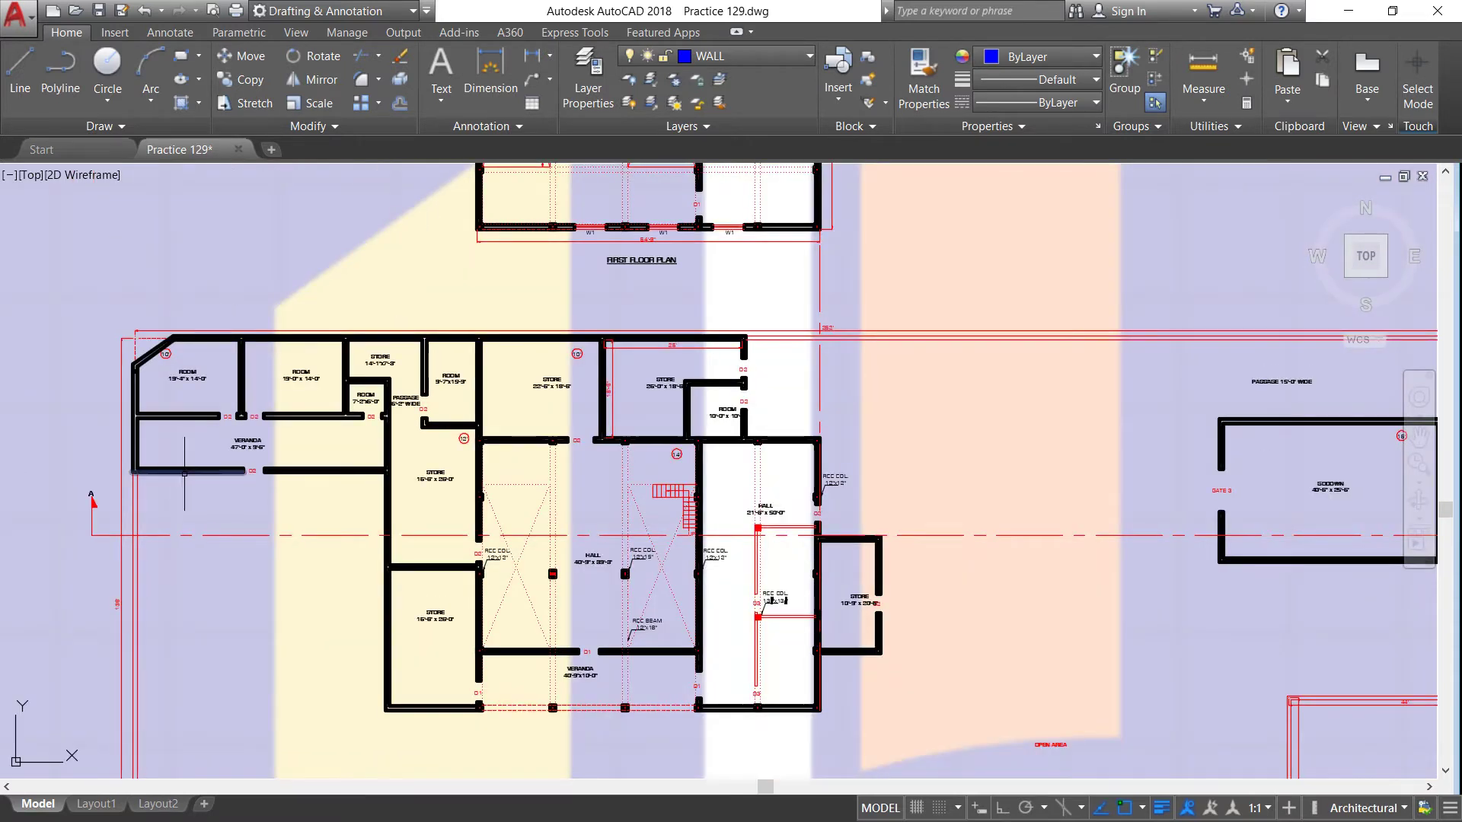
Inspect the stores and hall, ending on the 47'-0" x 9'-6" veranda and adjacent store
scroll(133, 502, up, 3)
scroll(126, 493, up, 3)
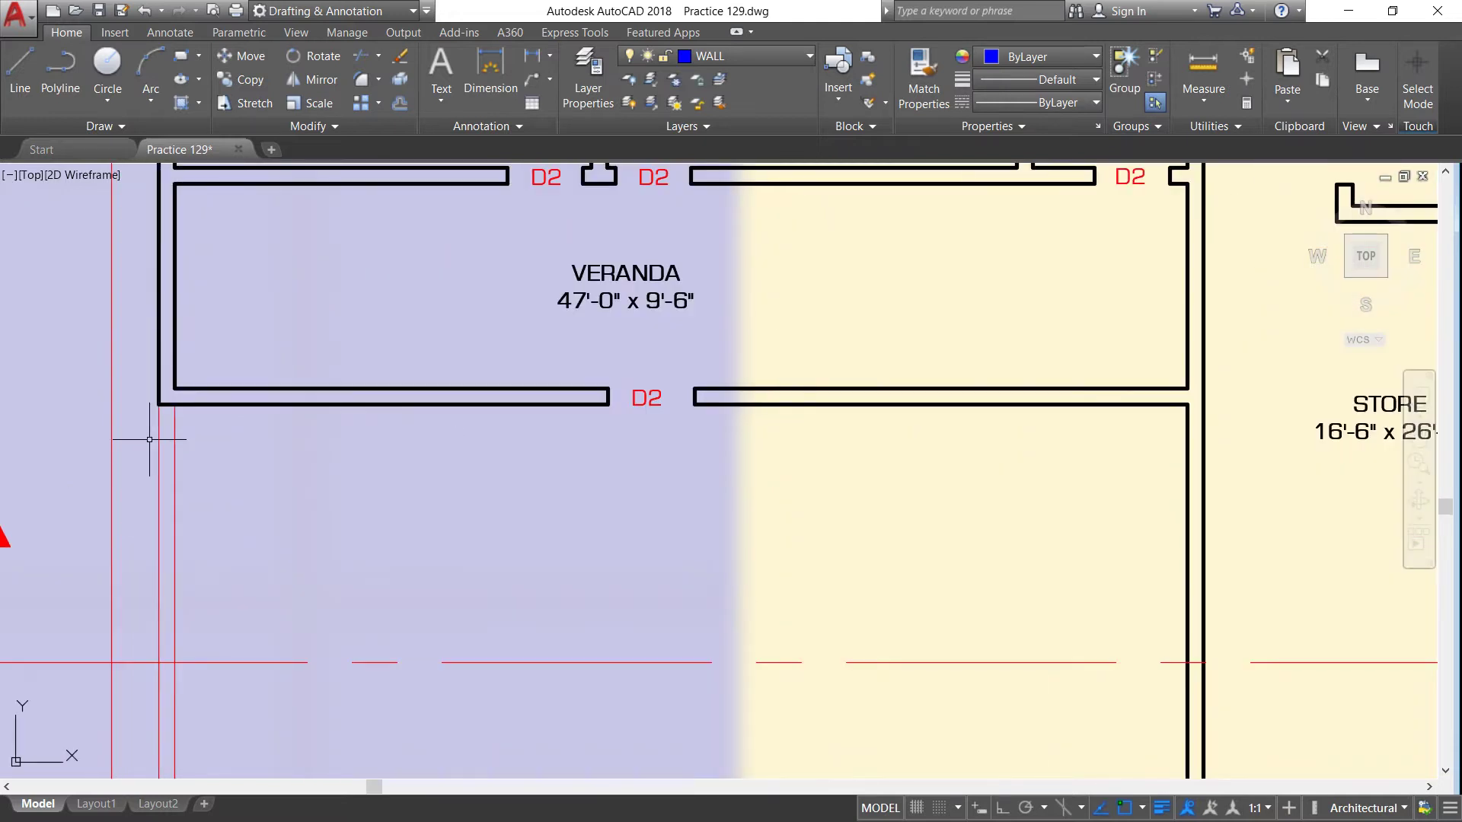
scroll(148, 442, down, 2)
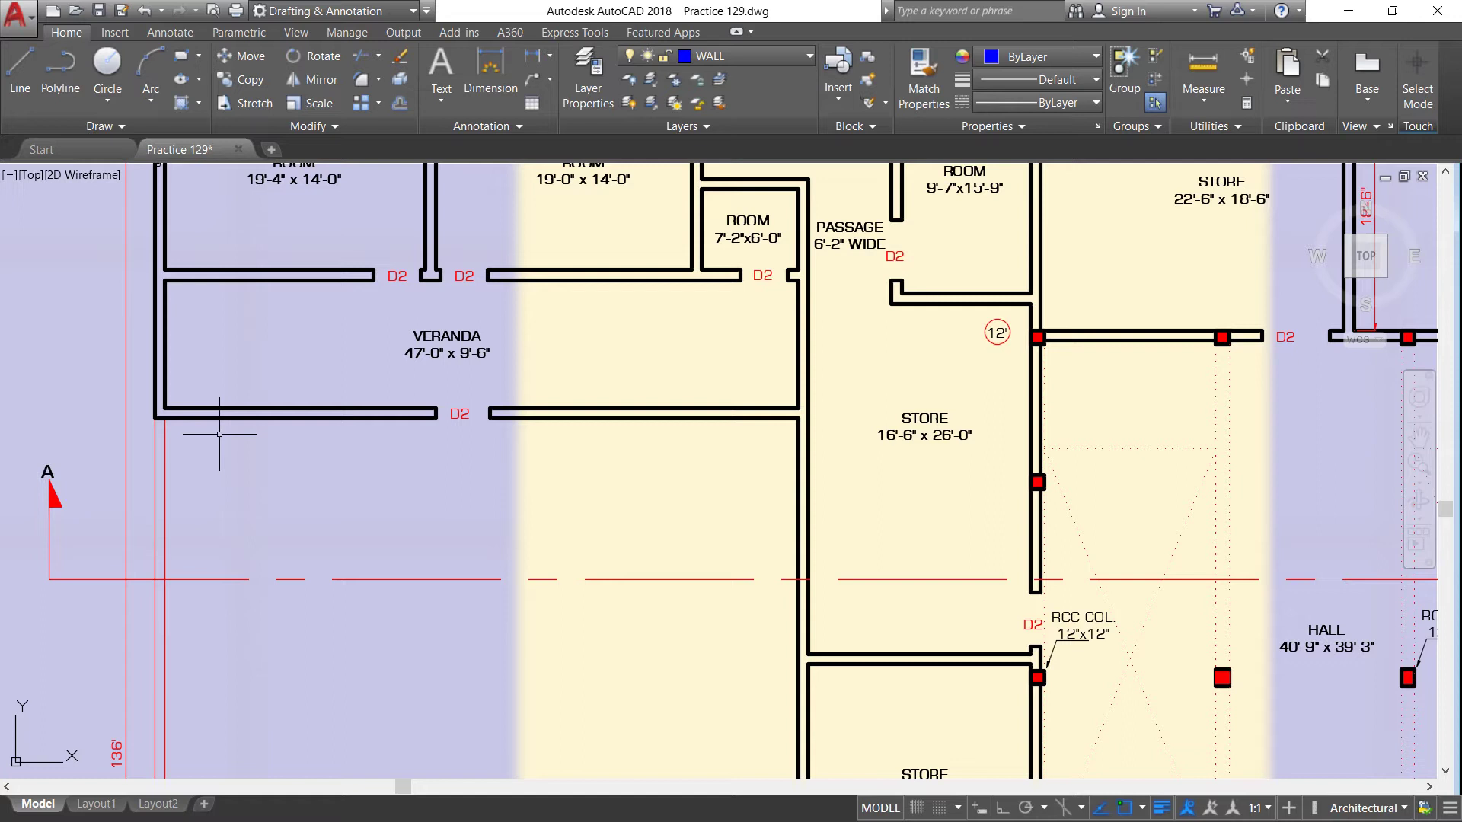
scroll(219, 434, down, 2)
scroll(219, 434, down, 2)
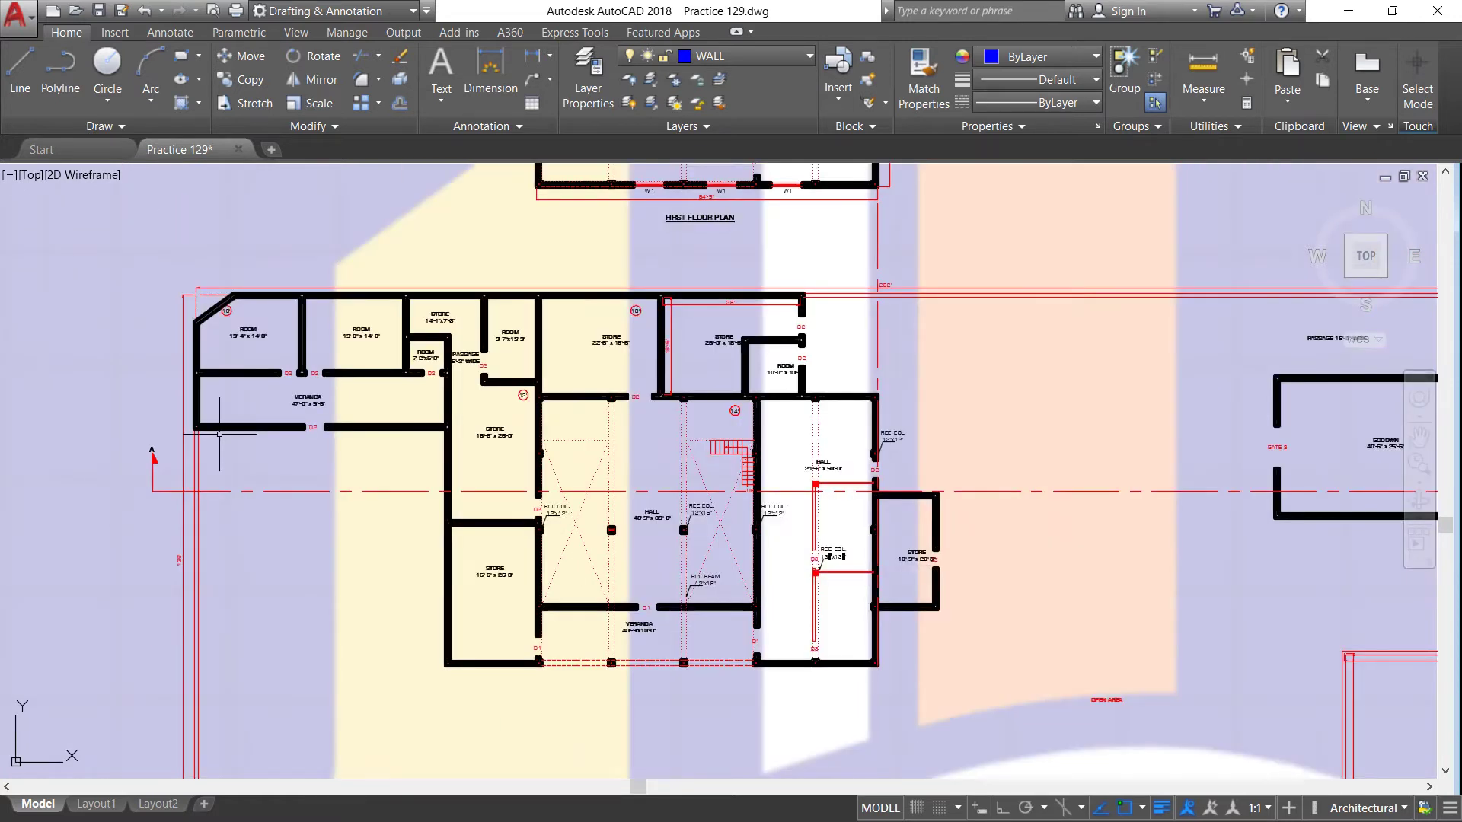
scroll(220, 421, up, 2)
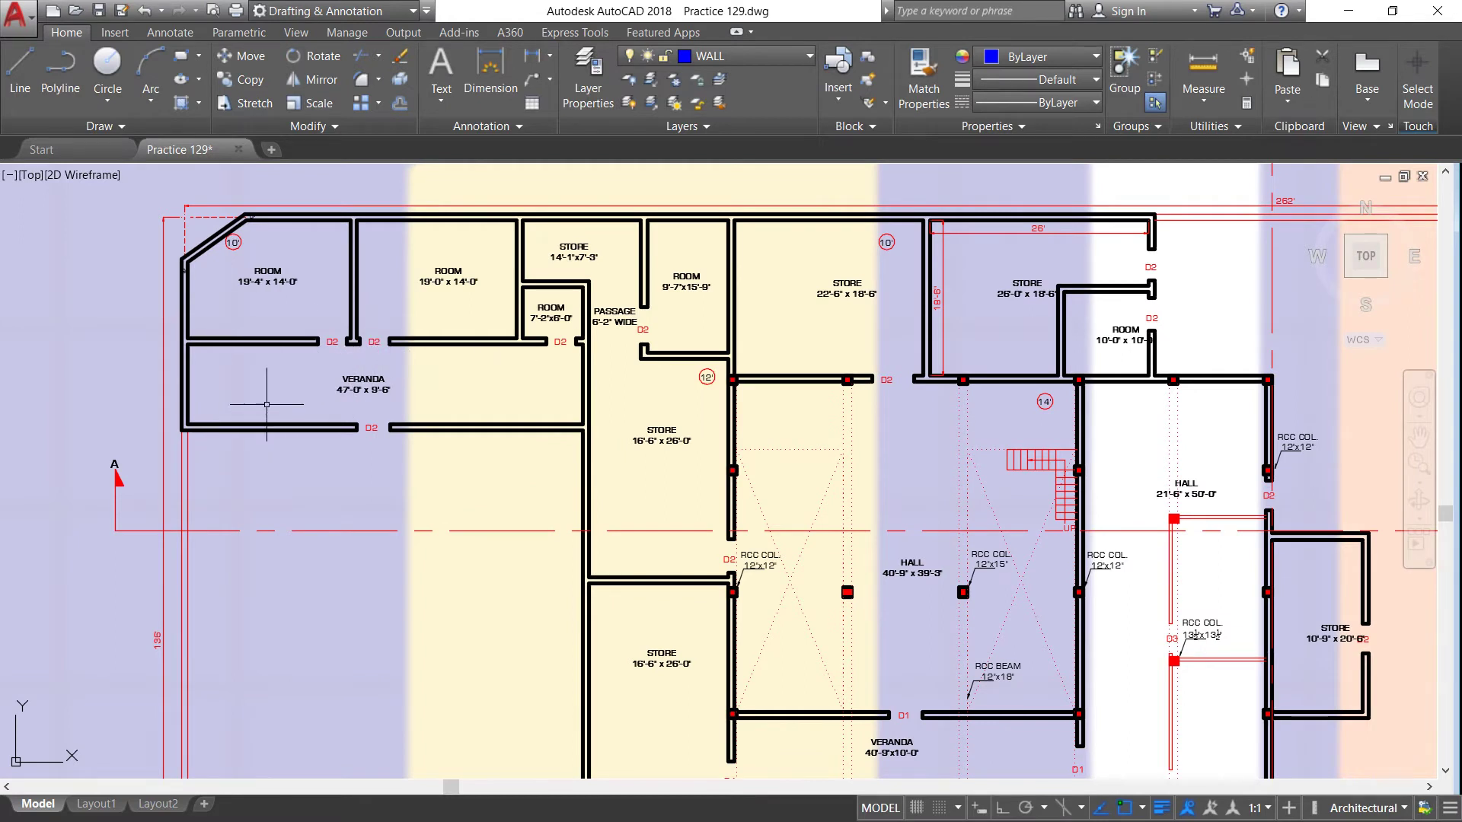
scroll(264, 427, up, 2)
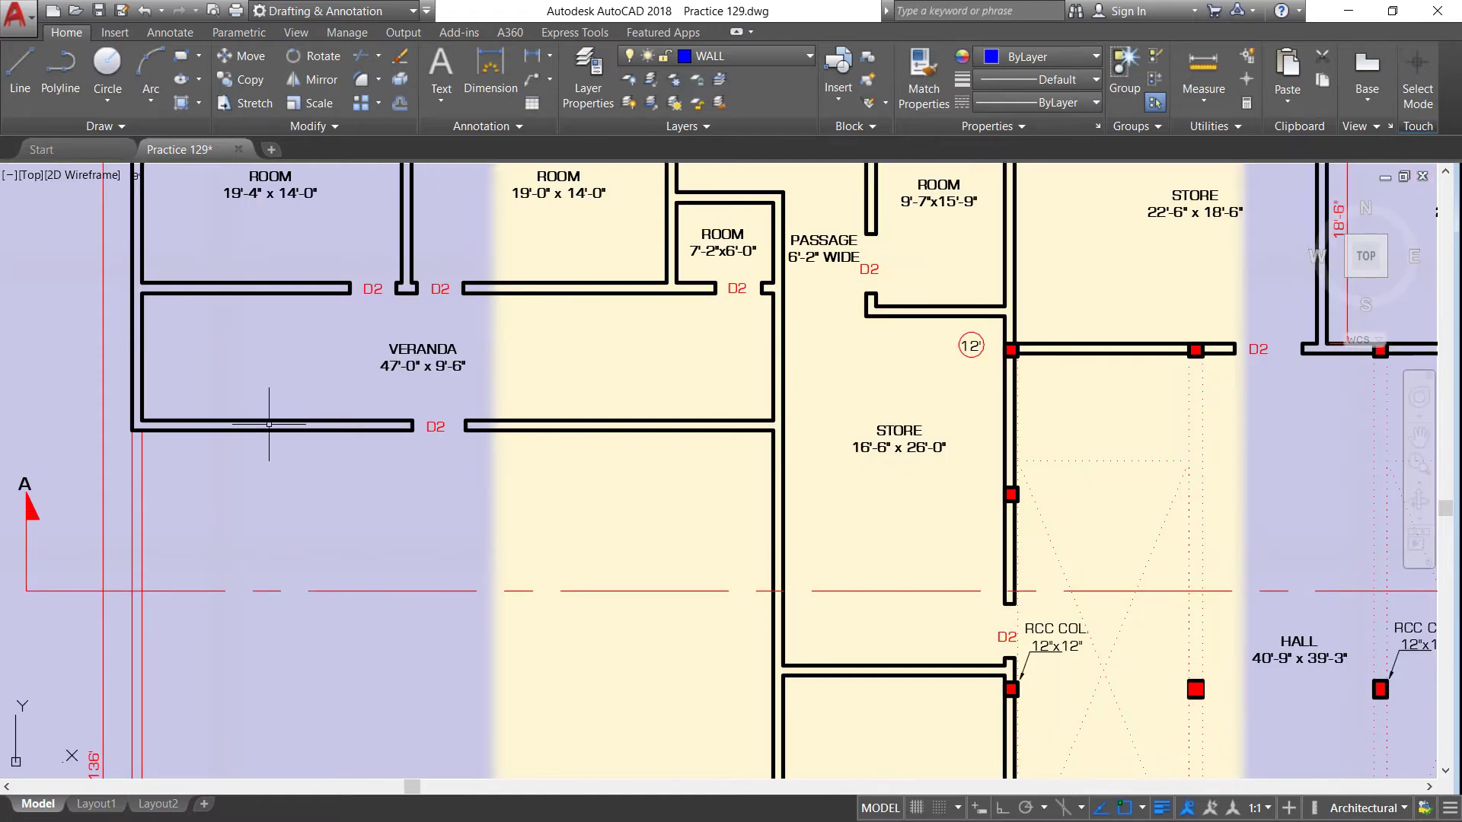
scroll(163, 485, down, 2)
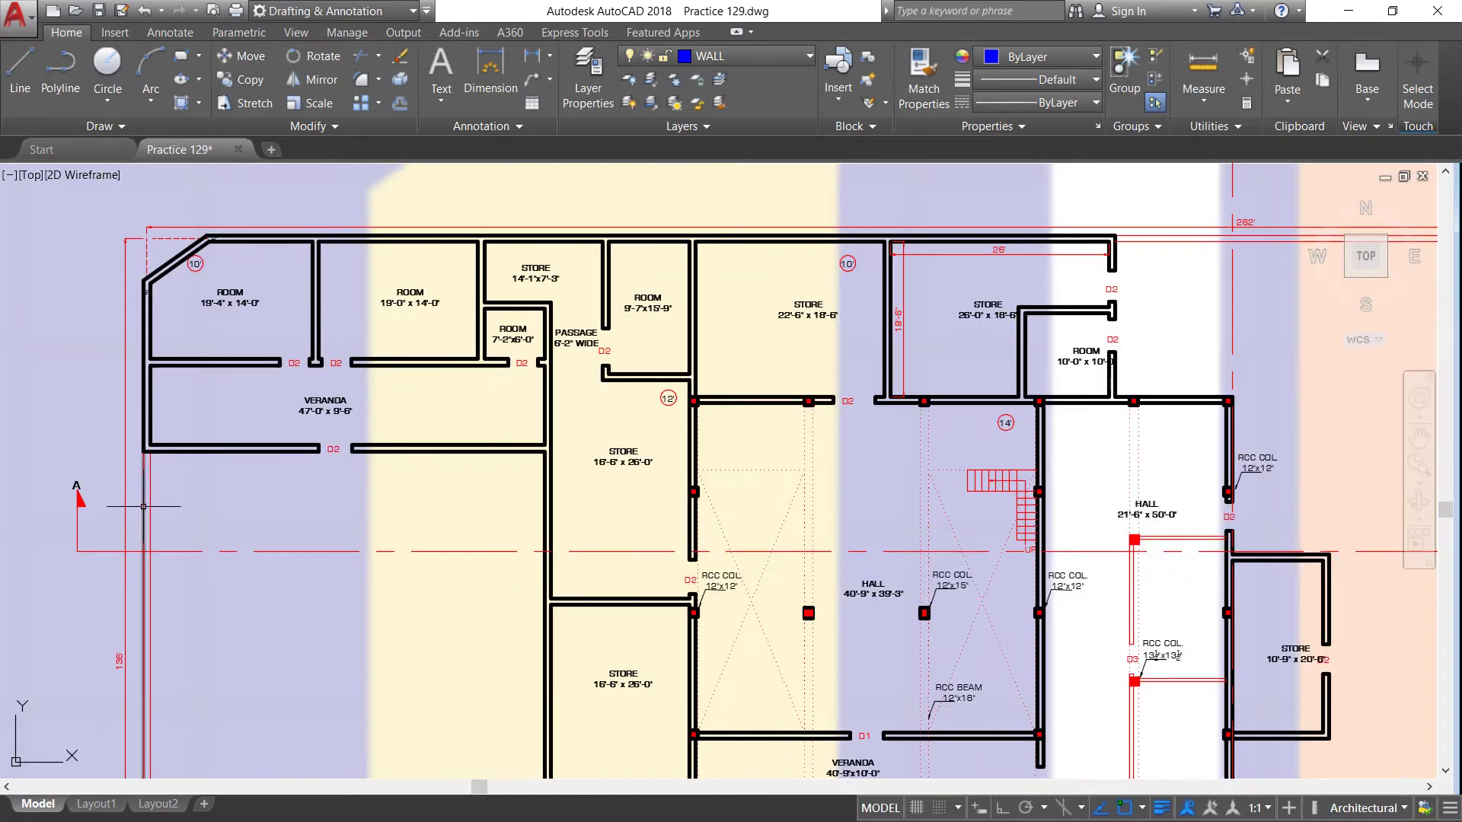
scroll(137, 506, up, 4)
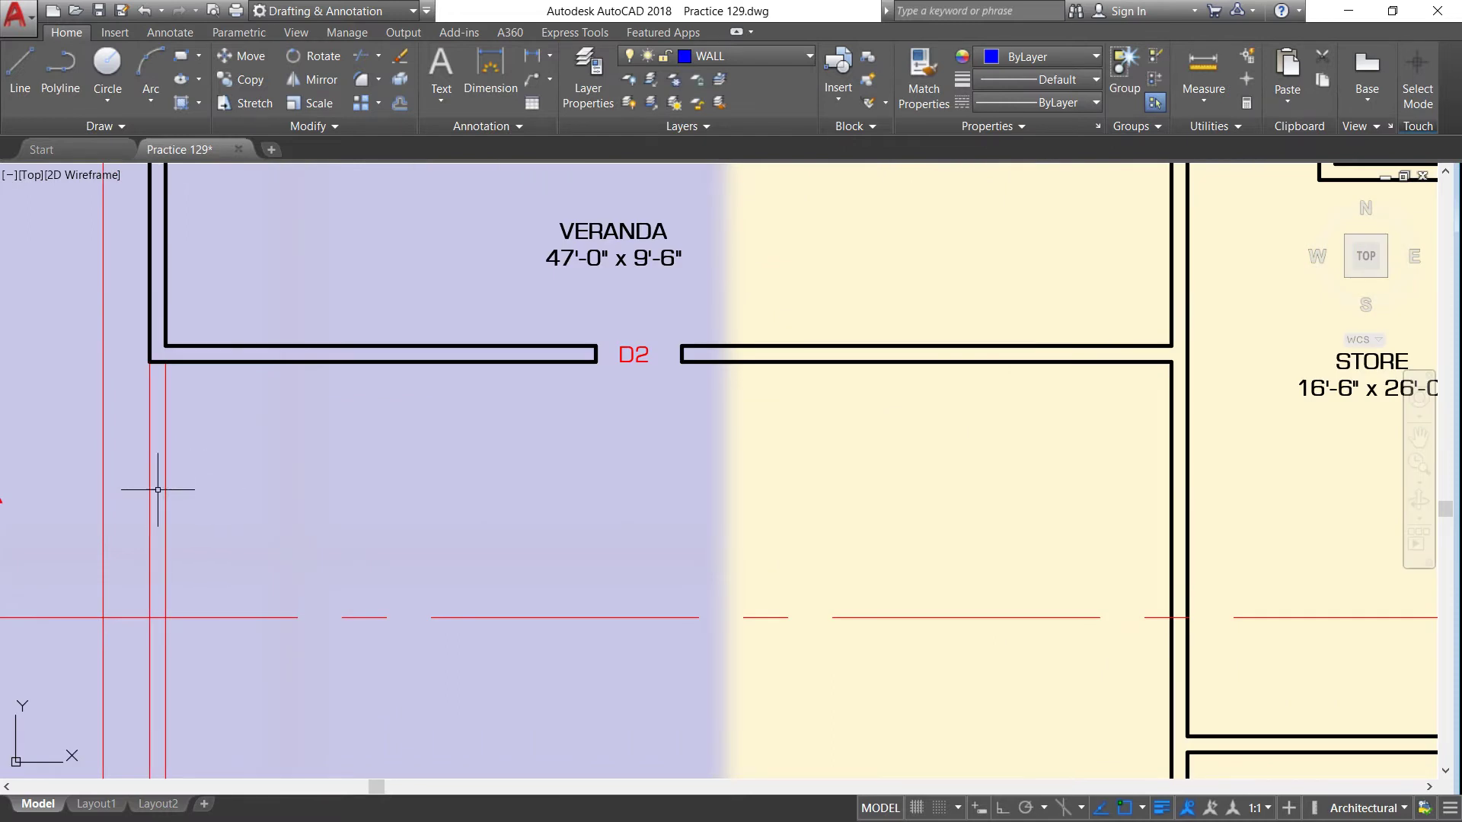
scroll(154, 486, down, 2)
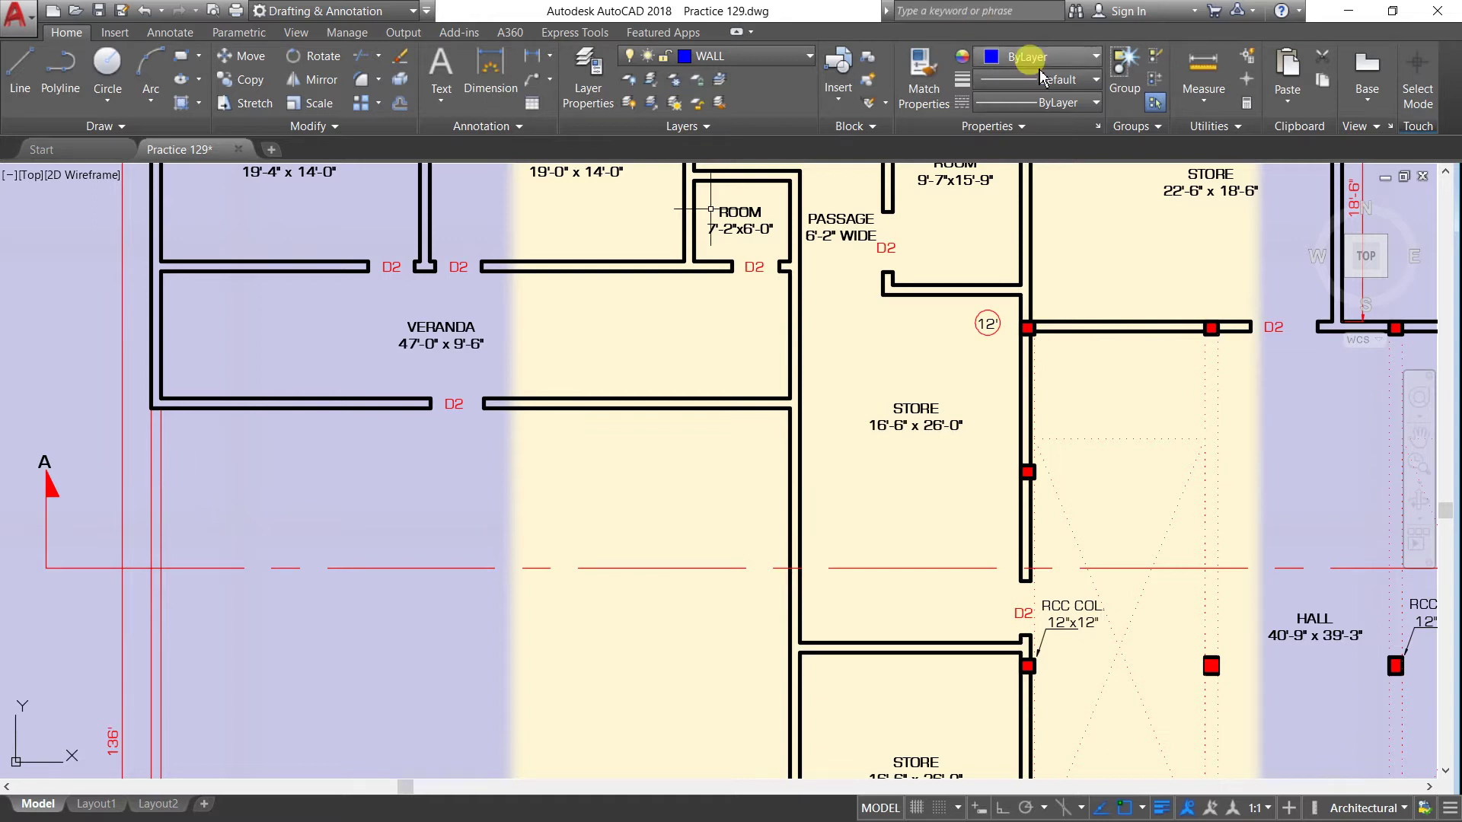
Open the Lineweight dropdown in Properties to review values starting from 0.13 mm
click(1096, 80)
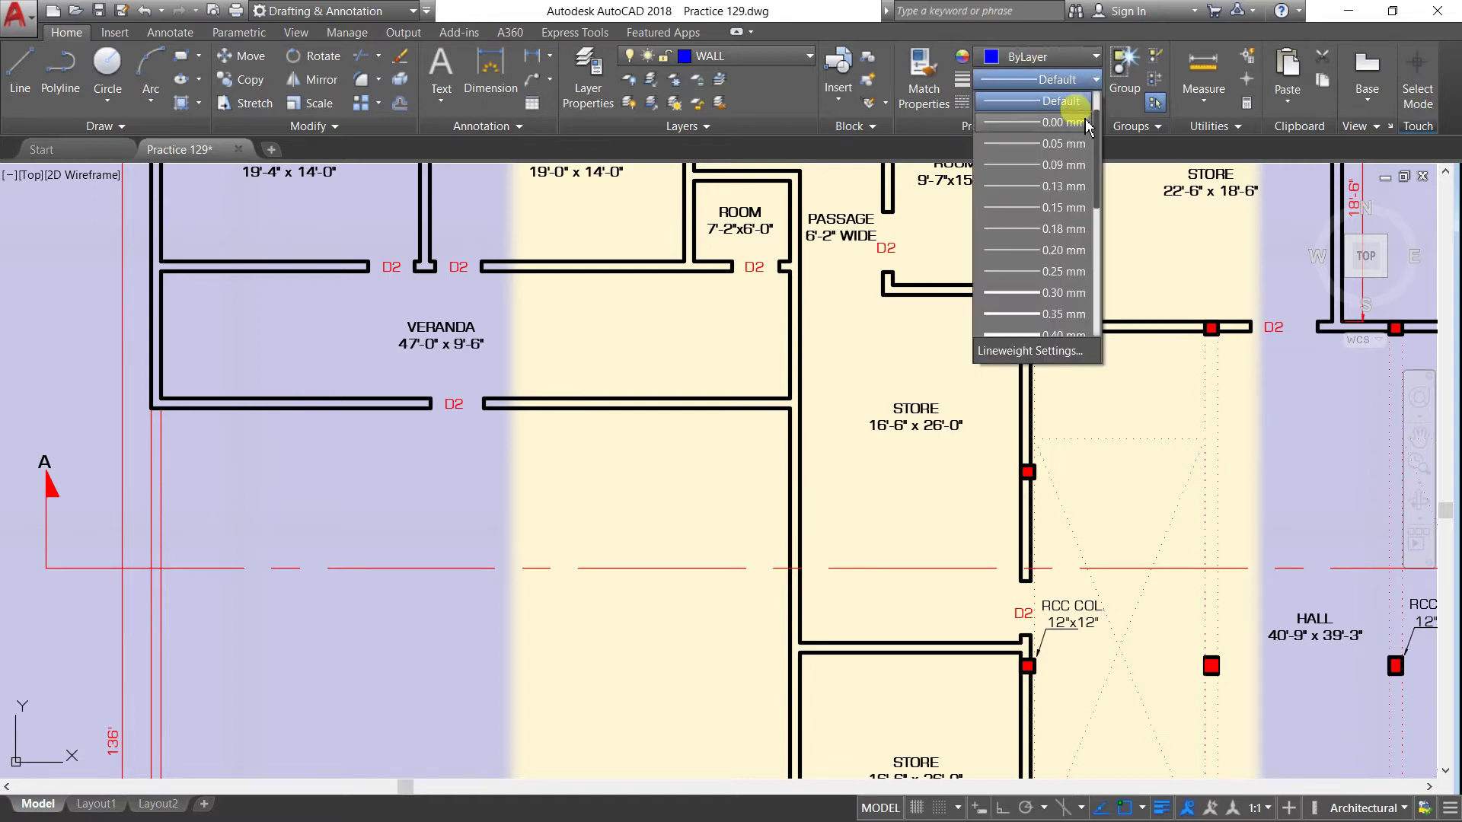
click(1095, 79)
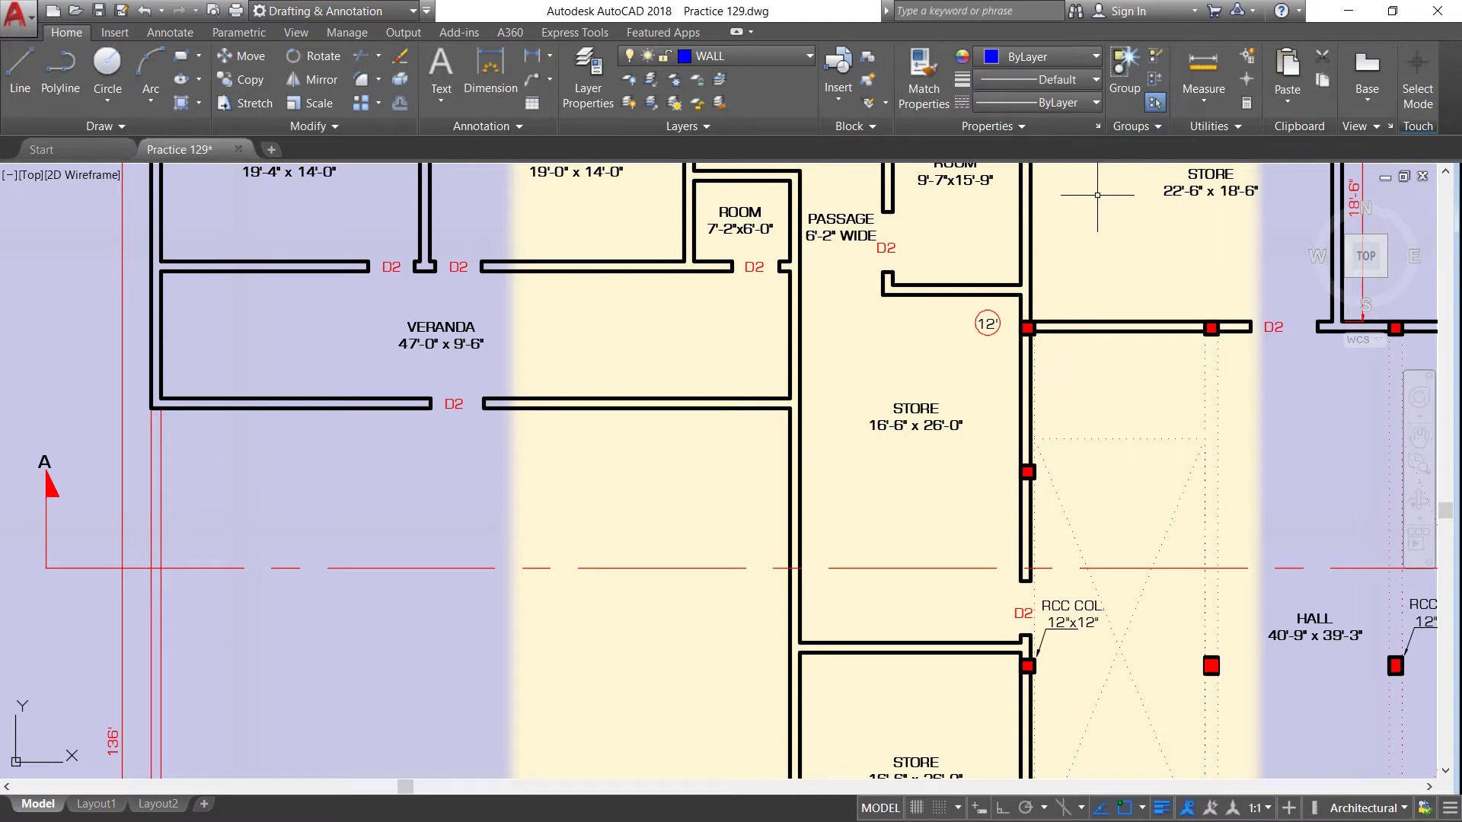
click(1096, 80)
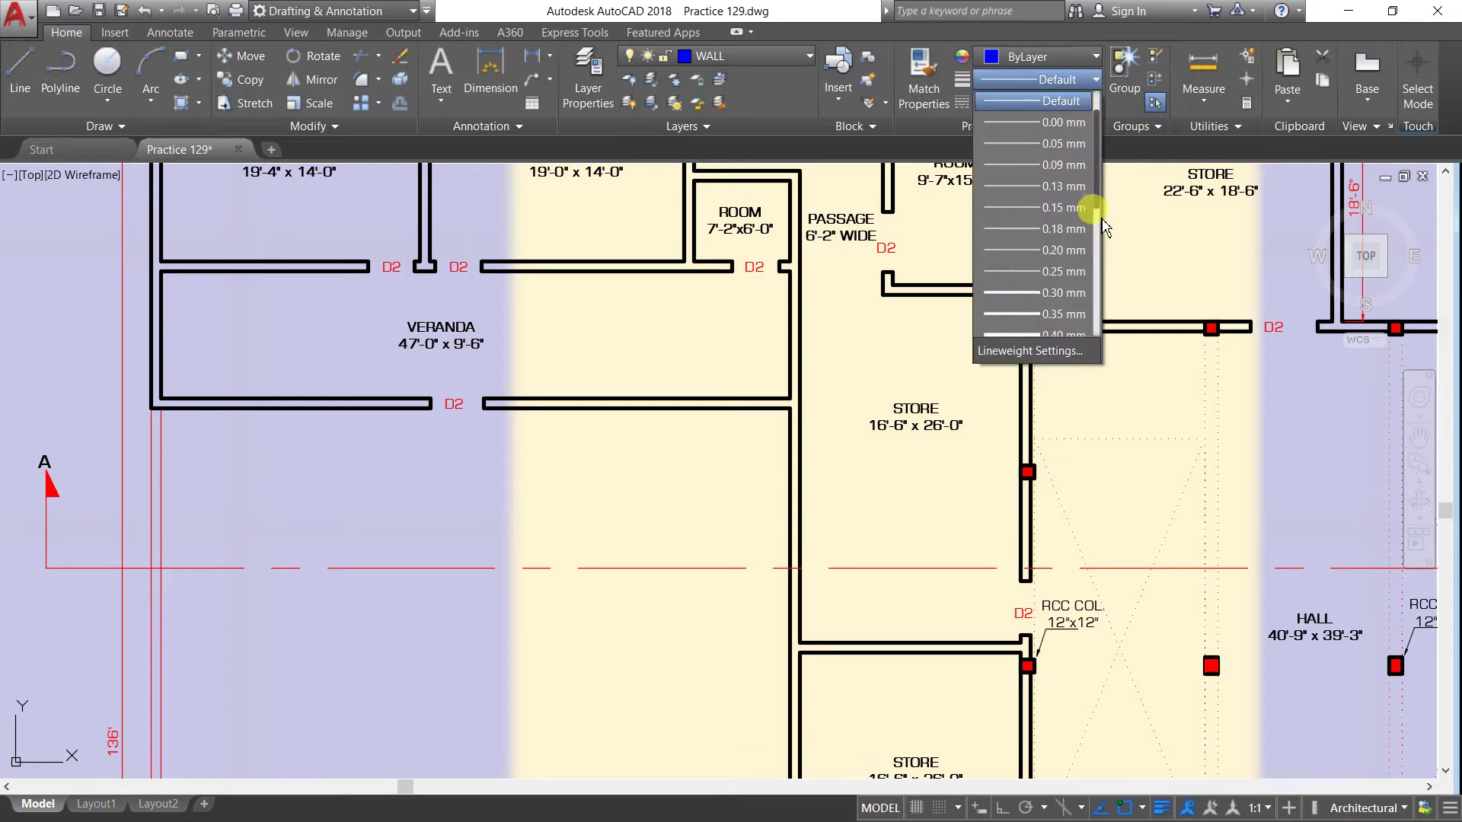
scroll(1098, 221, down, 4)
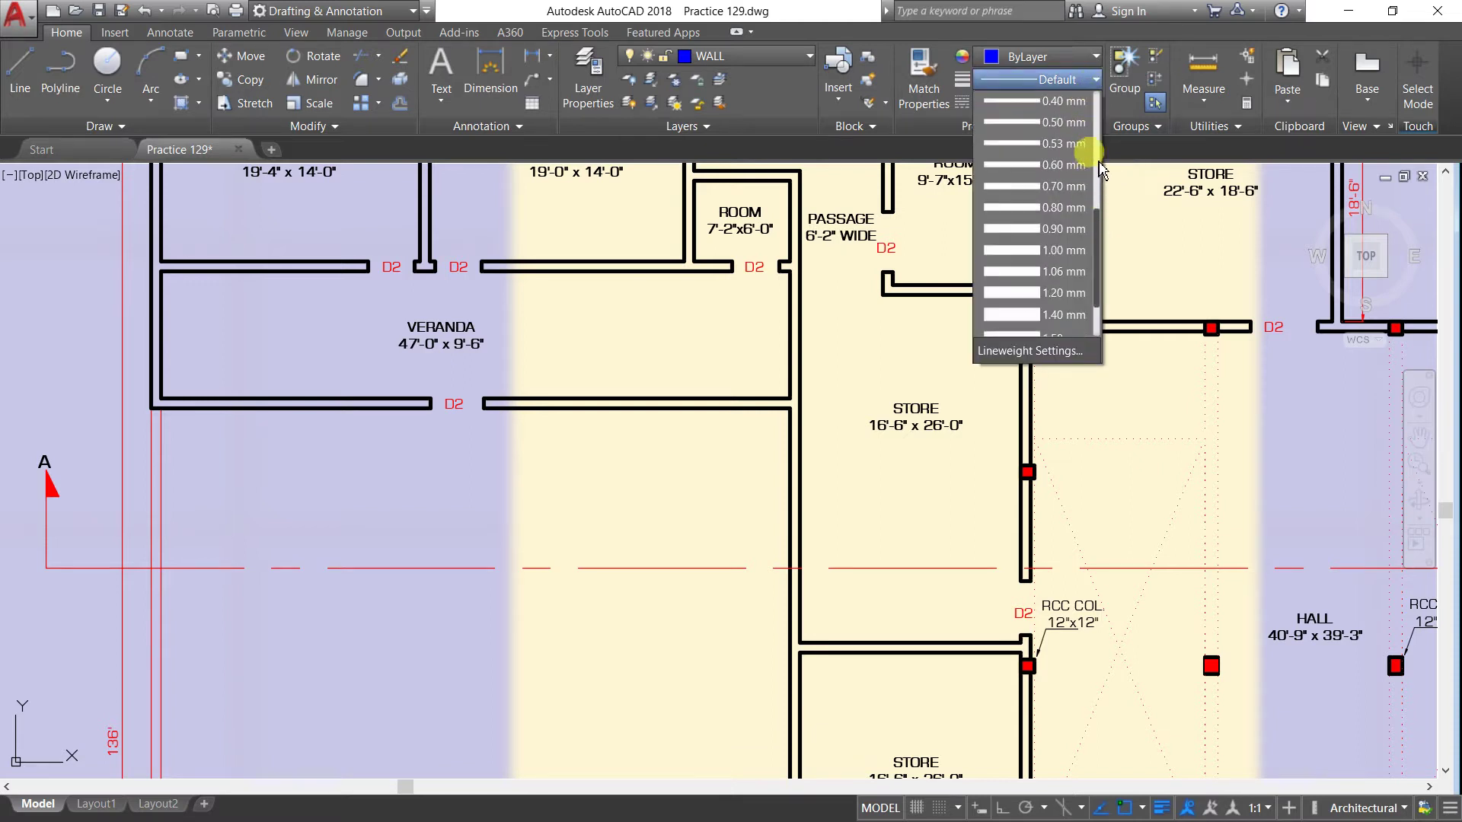
scroll(1099, 155, up, 5)
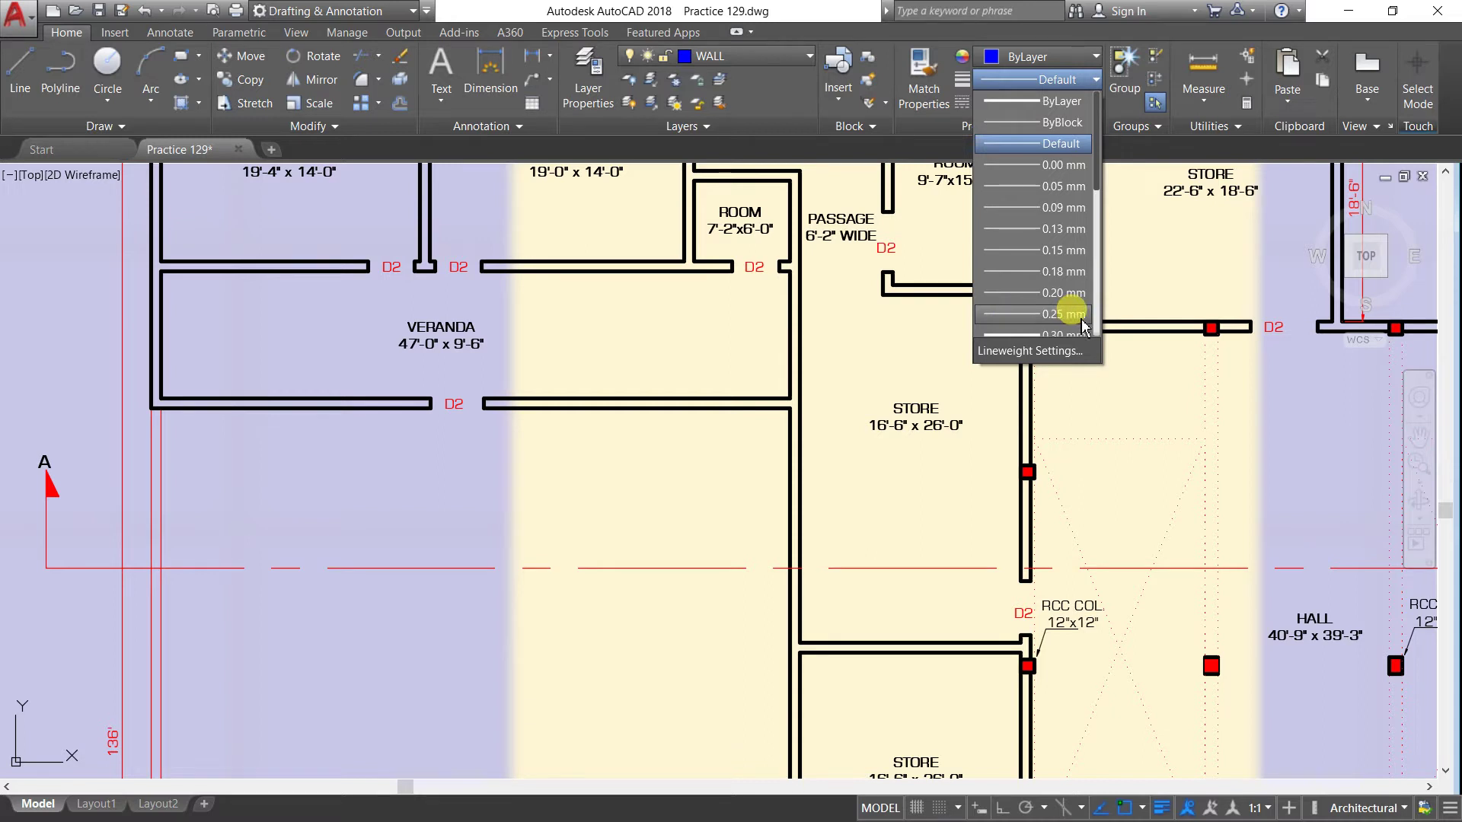
Return to the whole ground floor plan and close the list, keeping lineweight Default
scroll(1037, 152, down, 1)
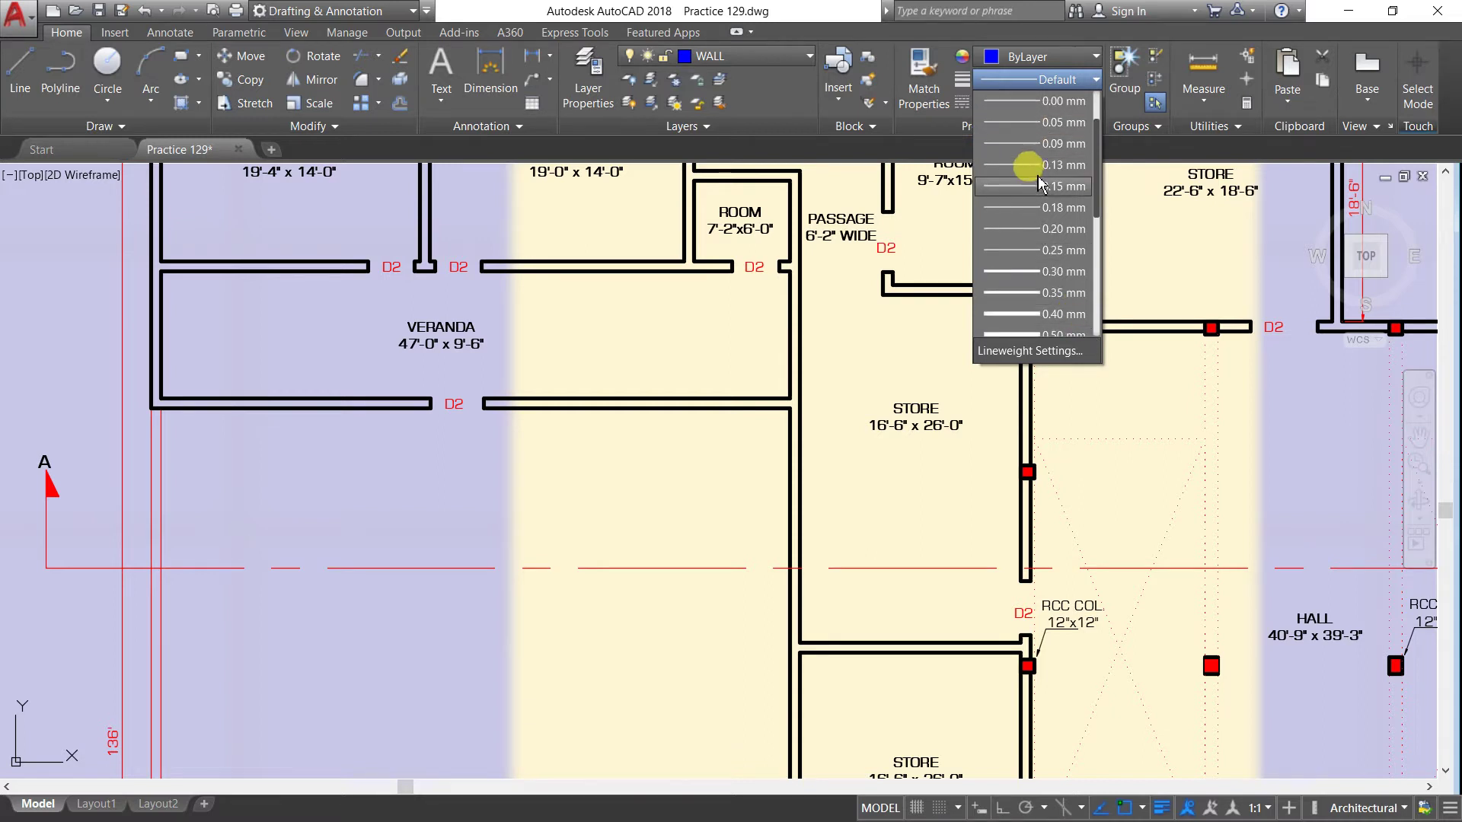
scroll(1043, 196, up, 1)
scroll(1048, 212, down, 2)
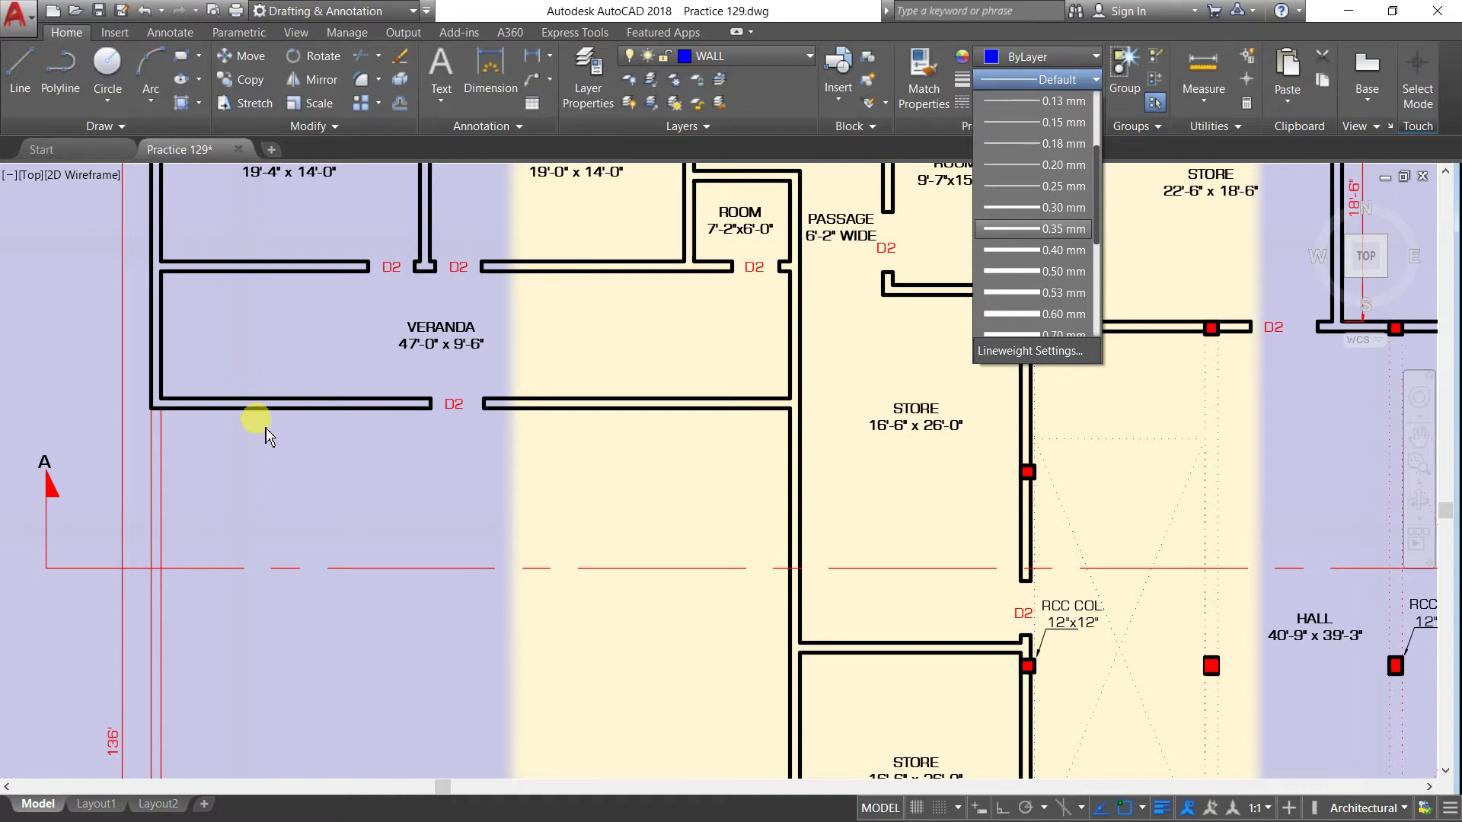
scroll(255, 420, down, 4)
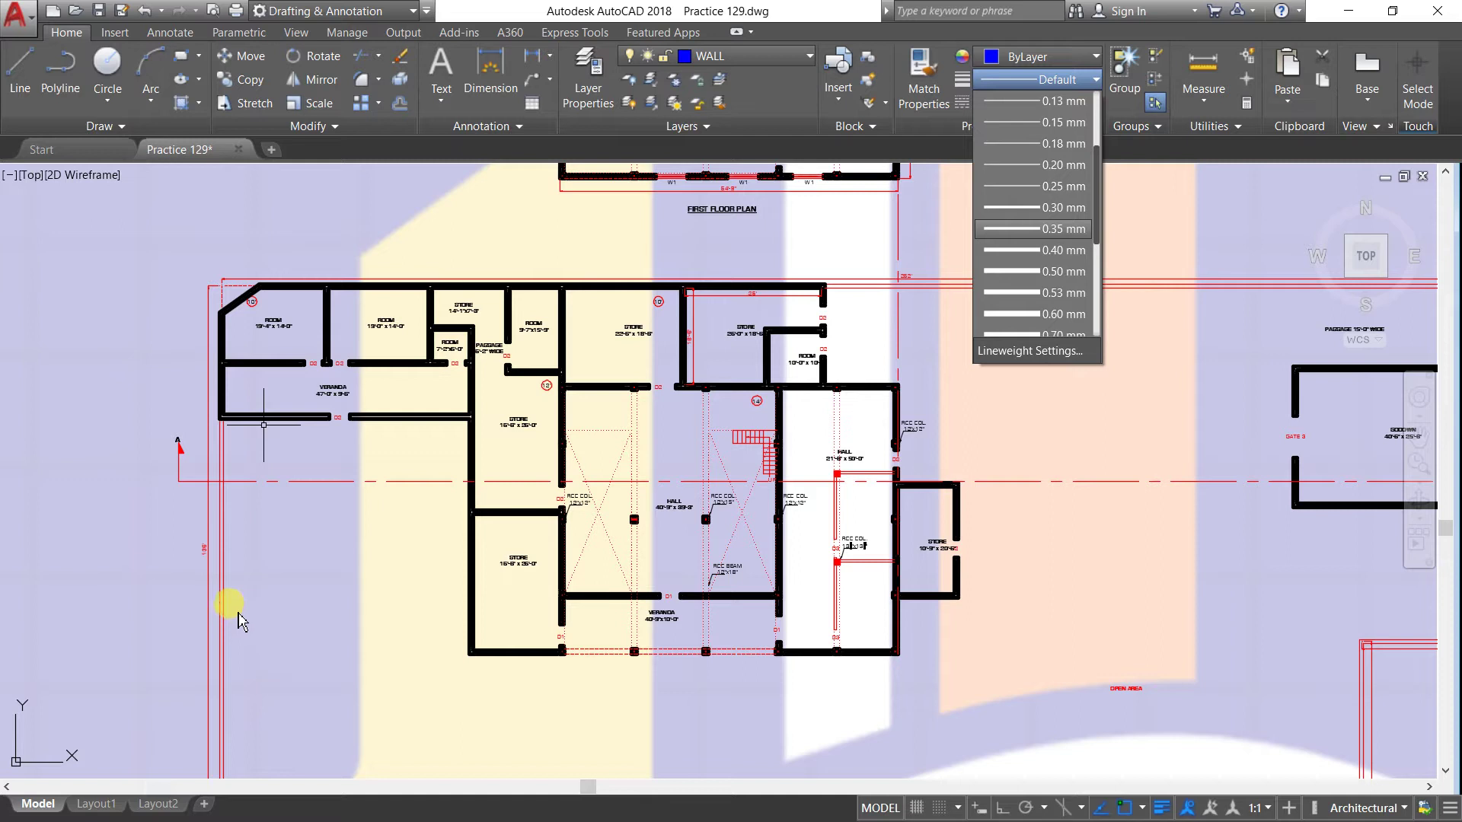
scroll(221, 613, up, 2)
scroll(221, 614, up, 2)
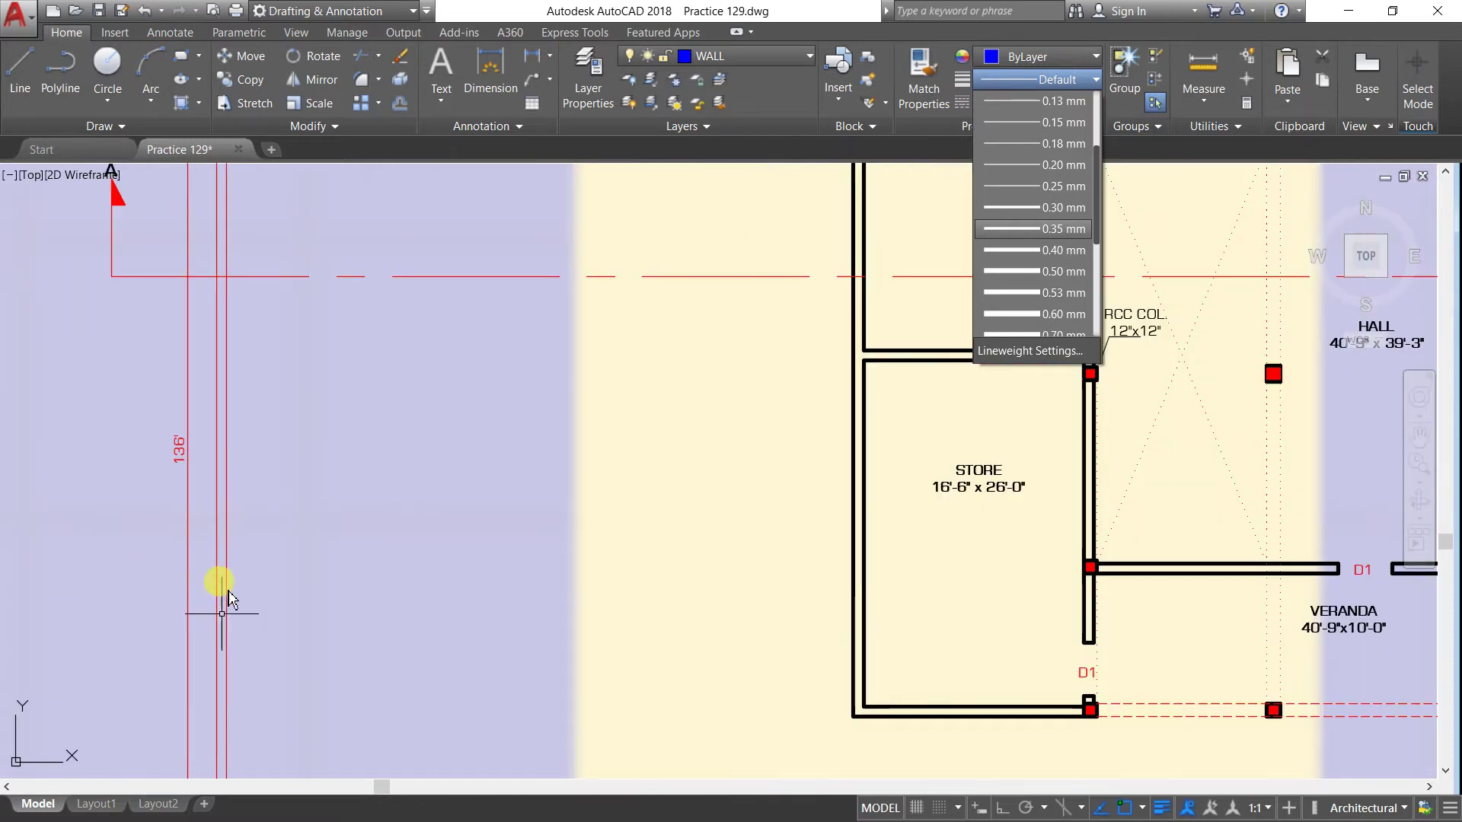
scroll(287, 554, down, 2)
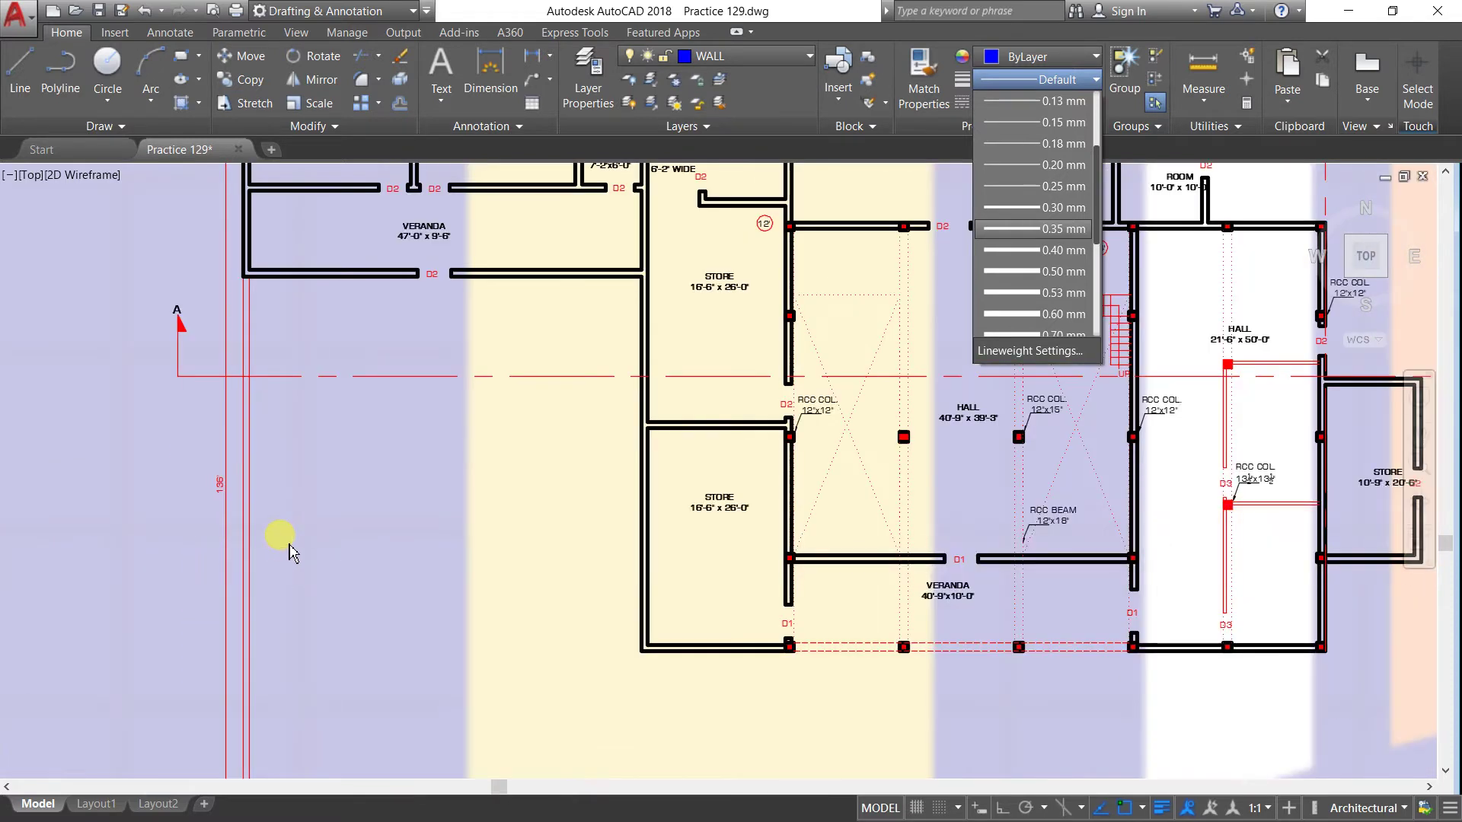
scroll(287, 548, down, 2)
scroll(287, 548, down, 2)
scroll(316, 693, down, 2)
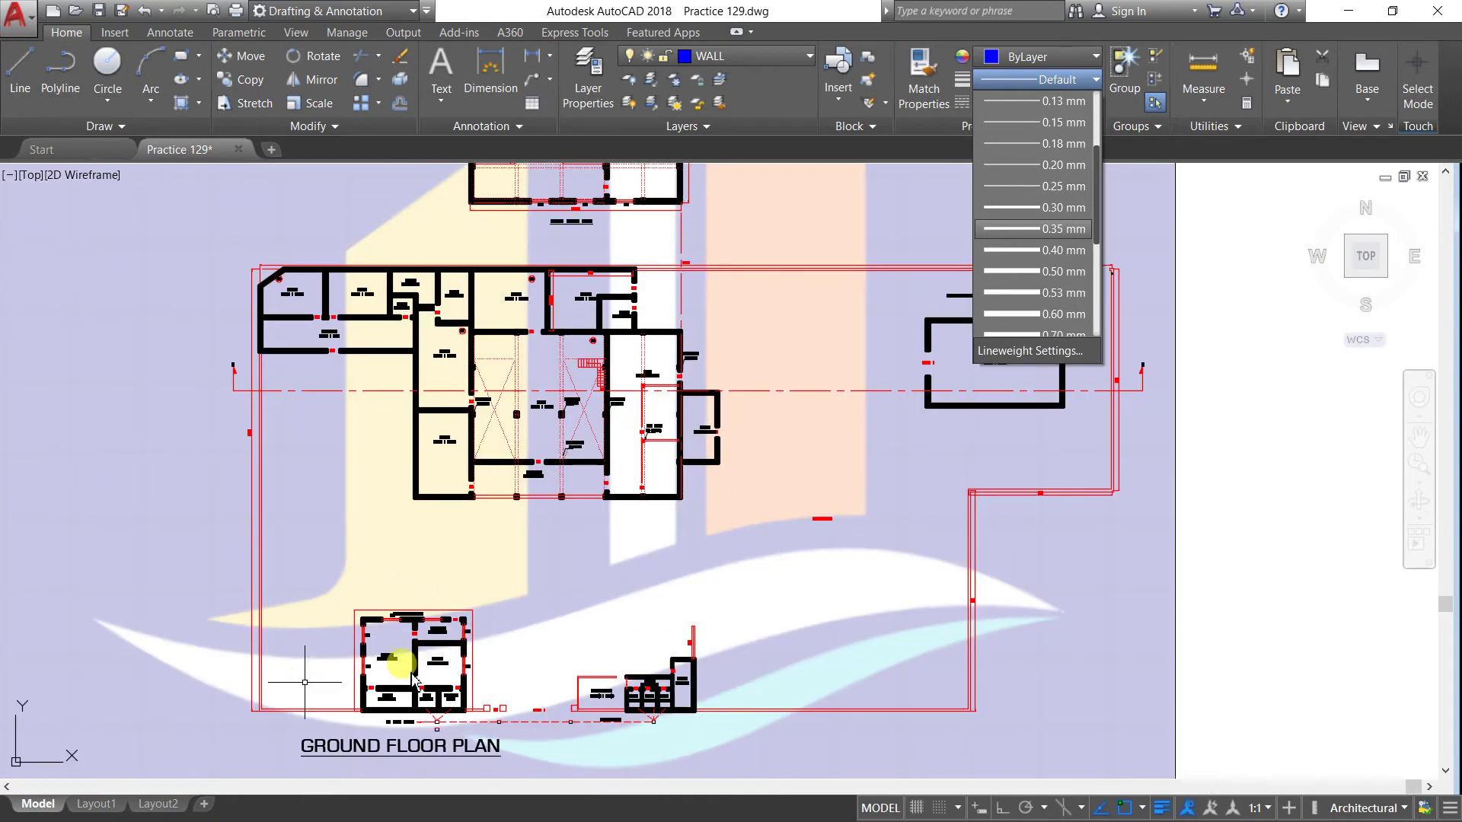
click(1192, 410)
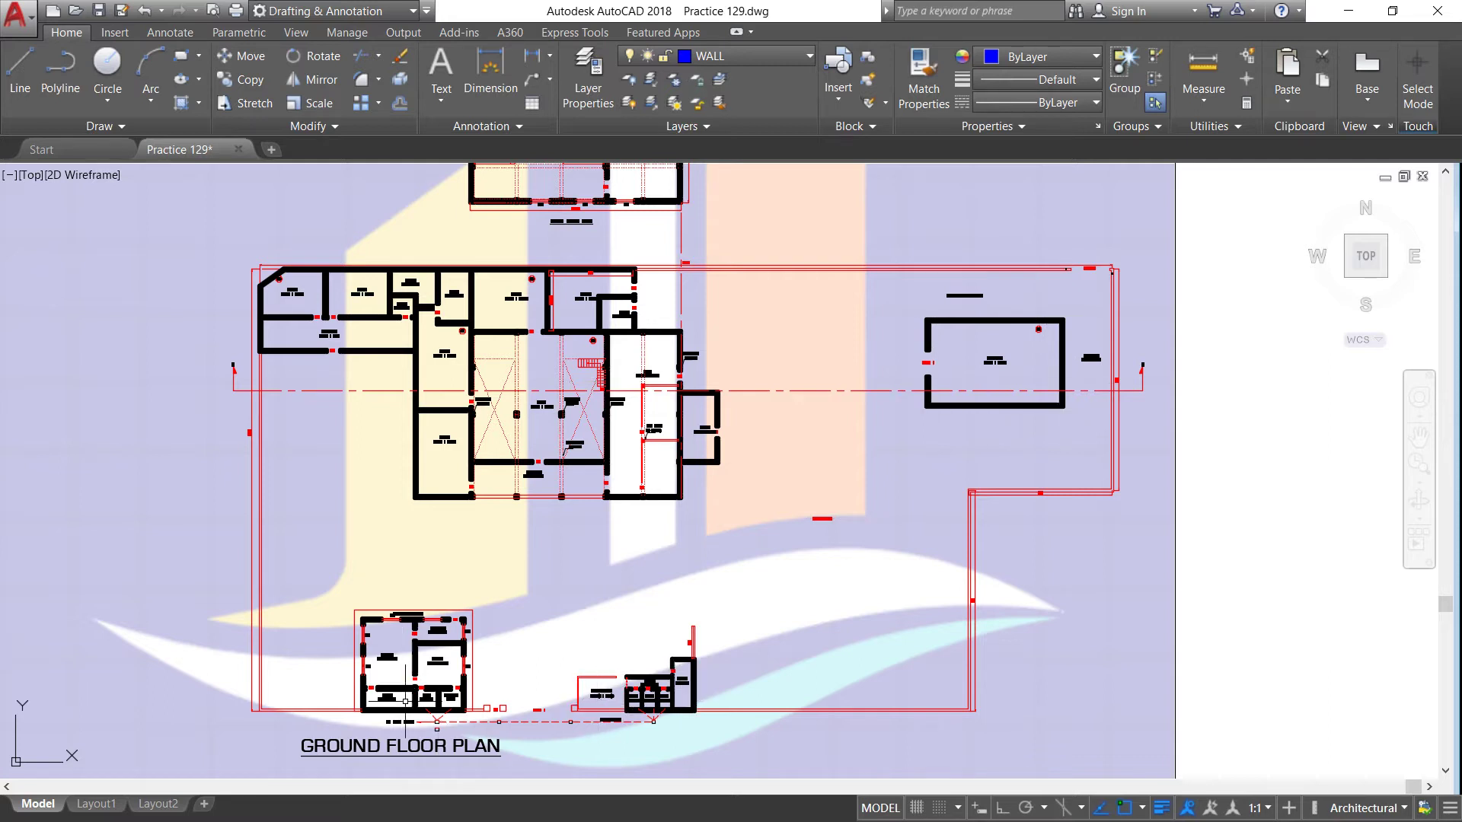
Zoom in on the office, kitchen, baths, open store, lobby and sewer line near Gate 1
scroll(404, 731, up, 2)
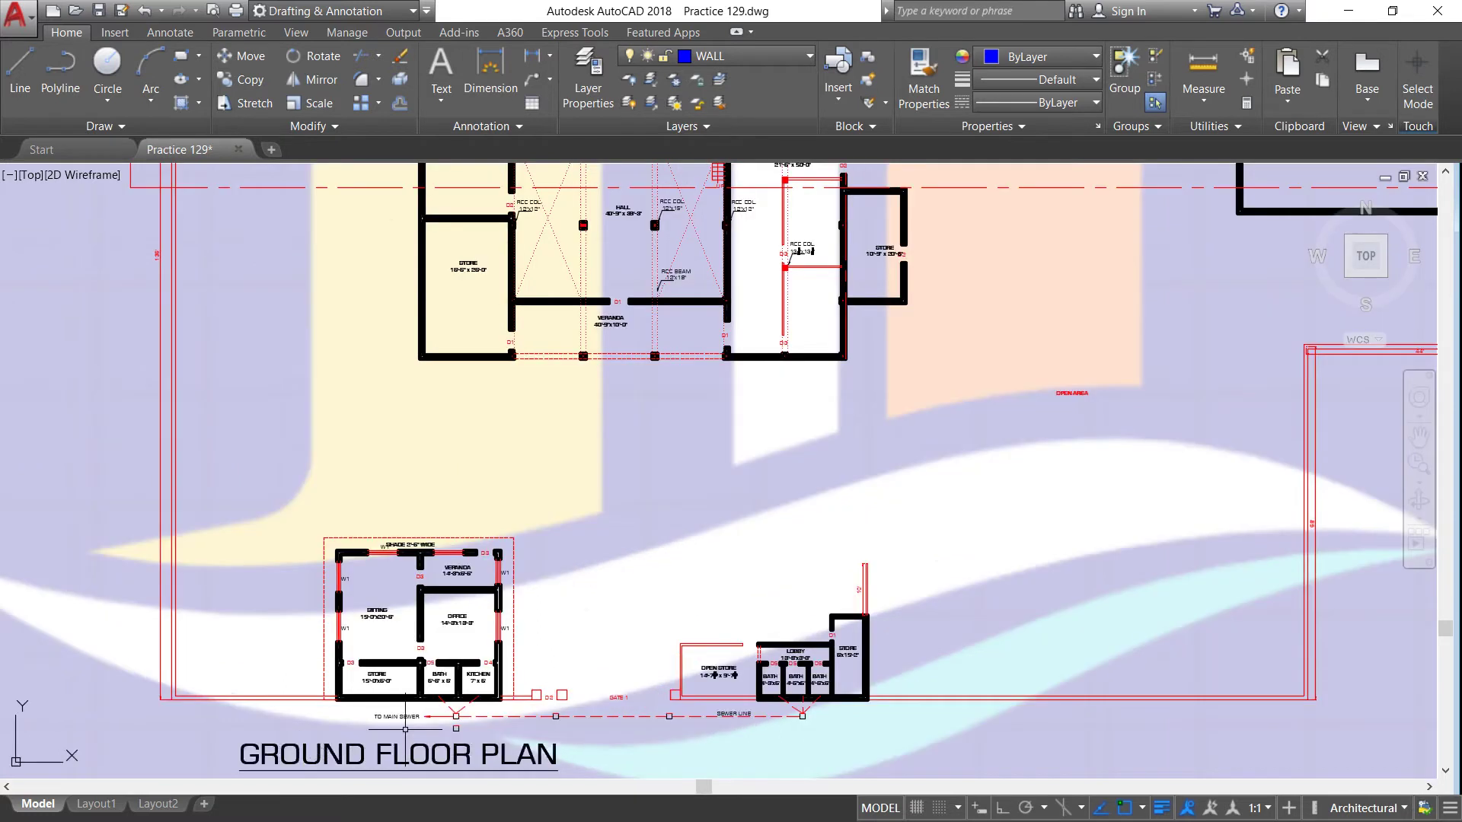
mouse_move(408, 715)
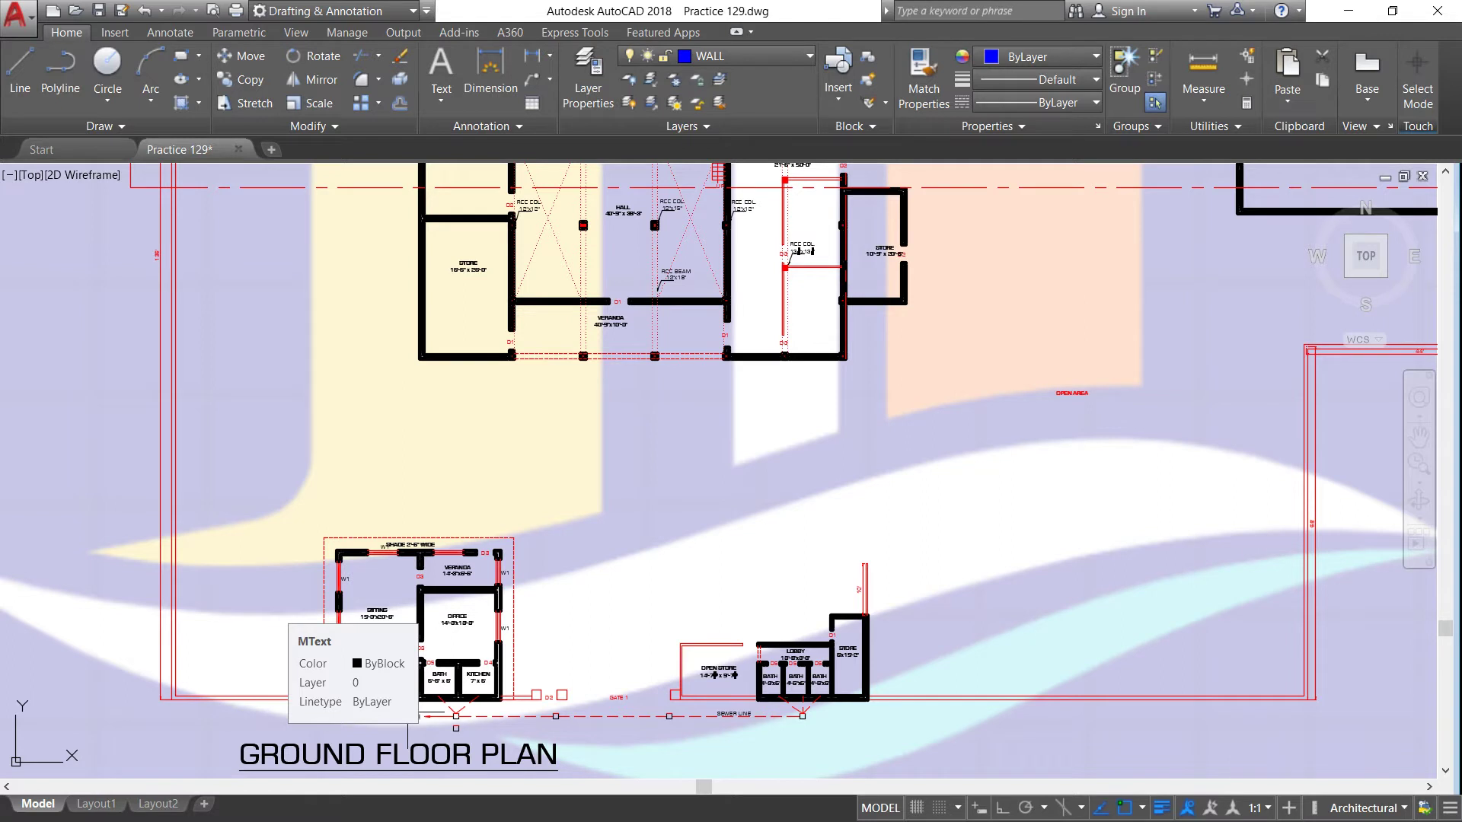
scroll(406, 603, down, 3)
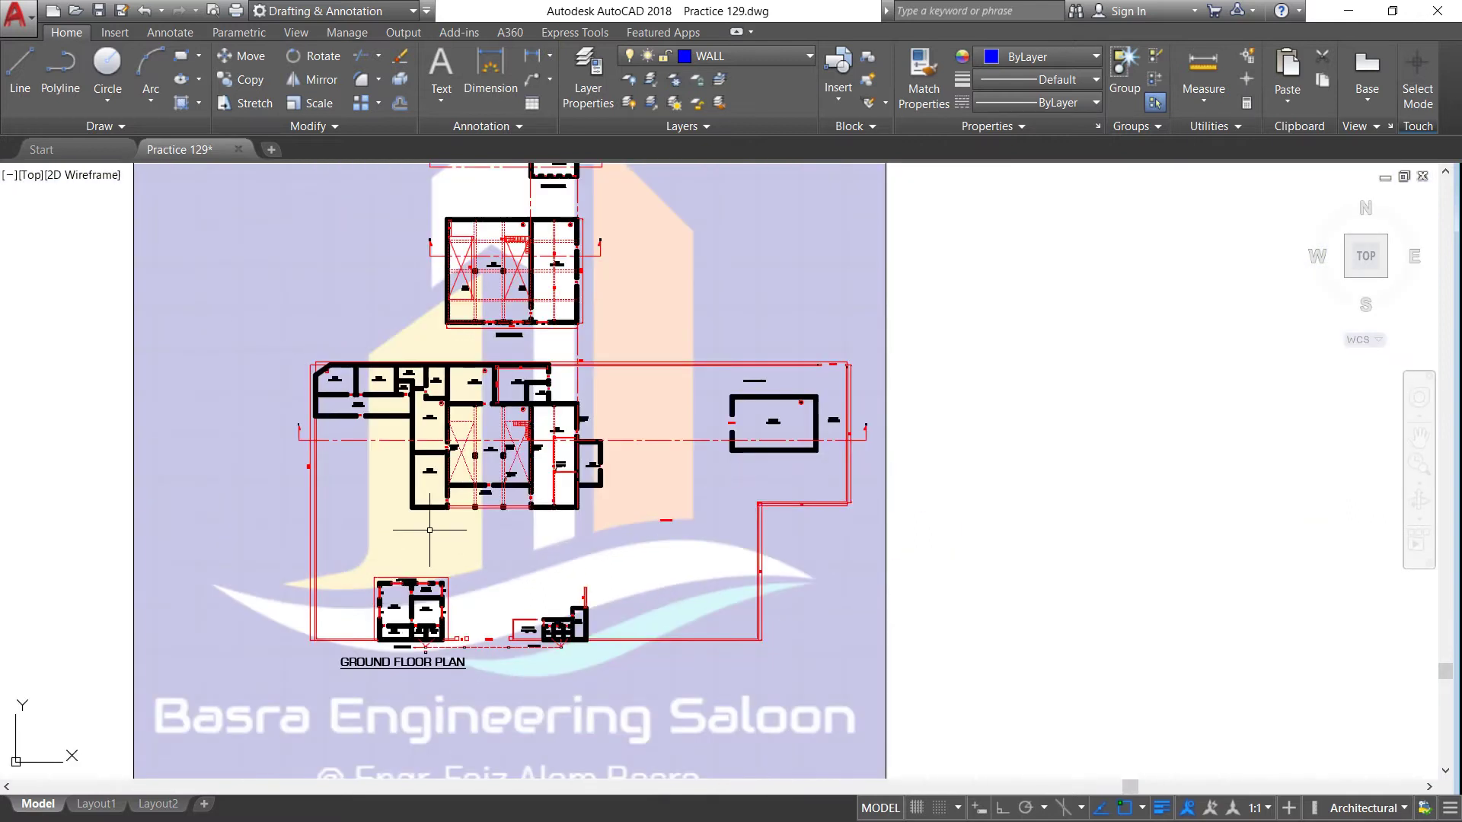
scroll(450, 621, up, 2)
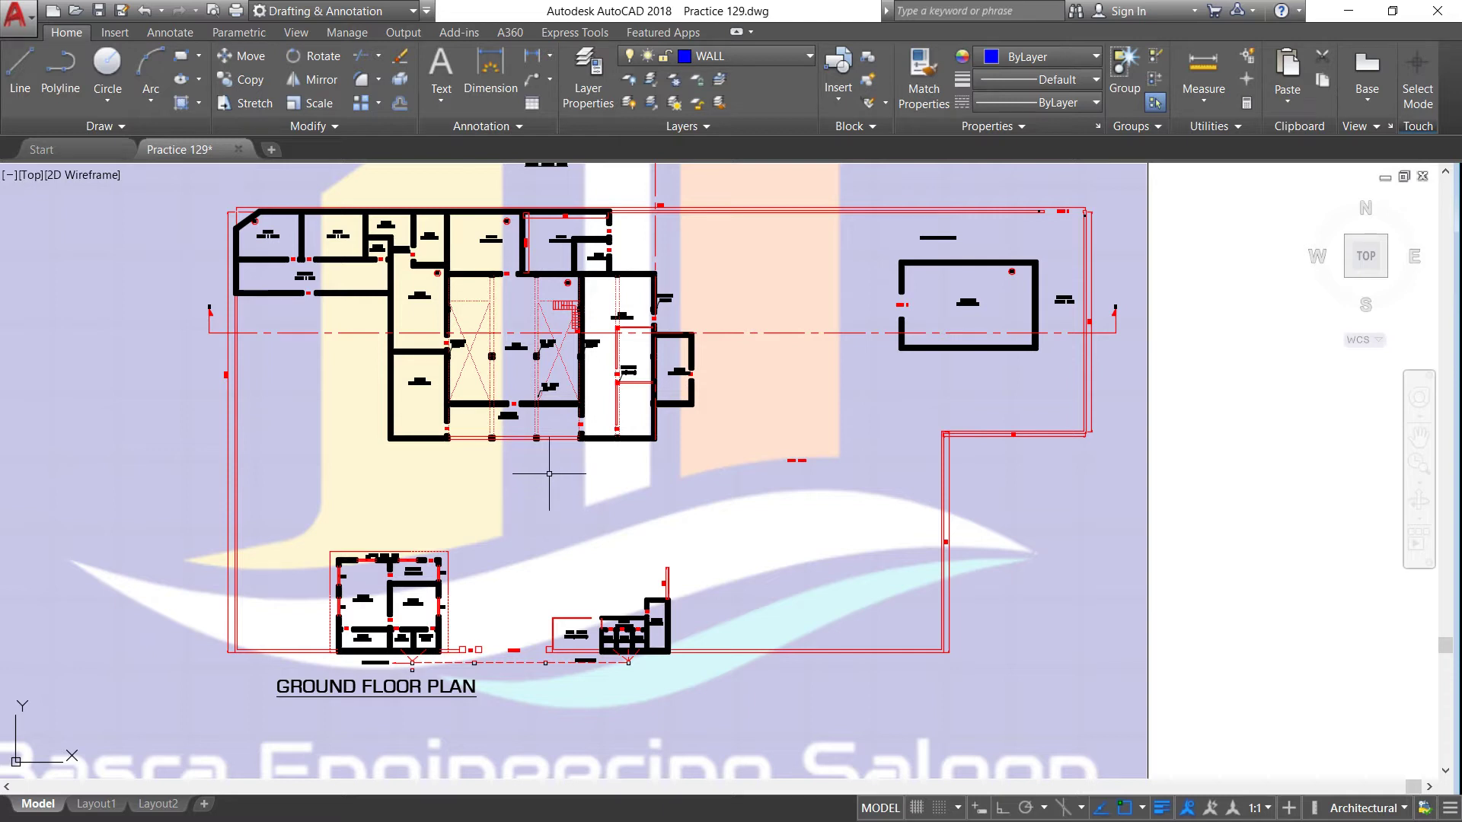
mouse_move(491, 422)
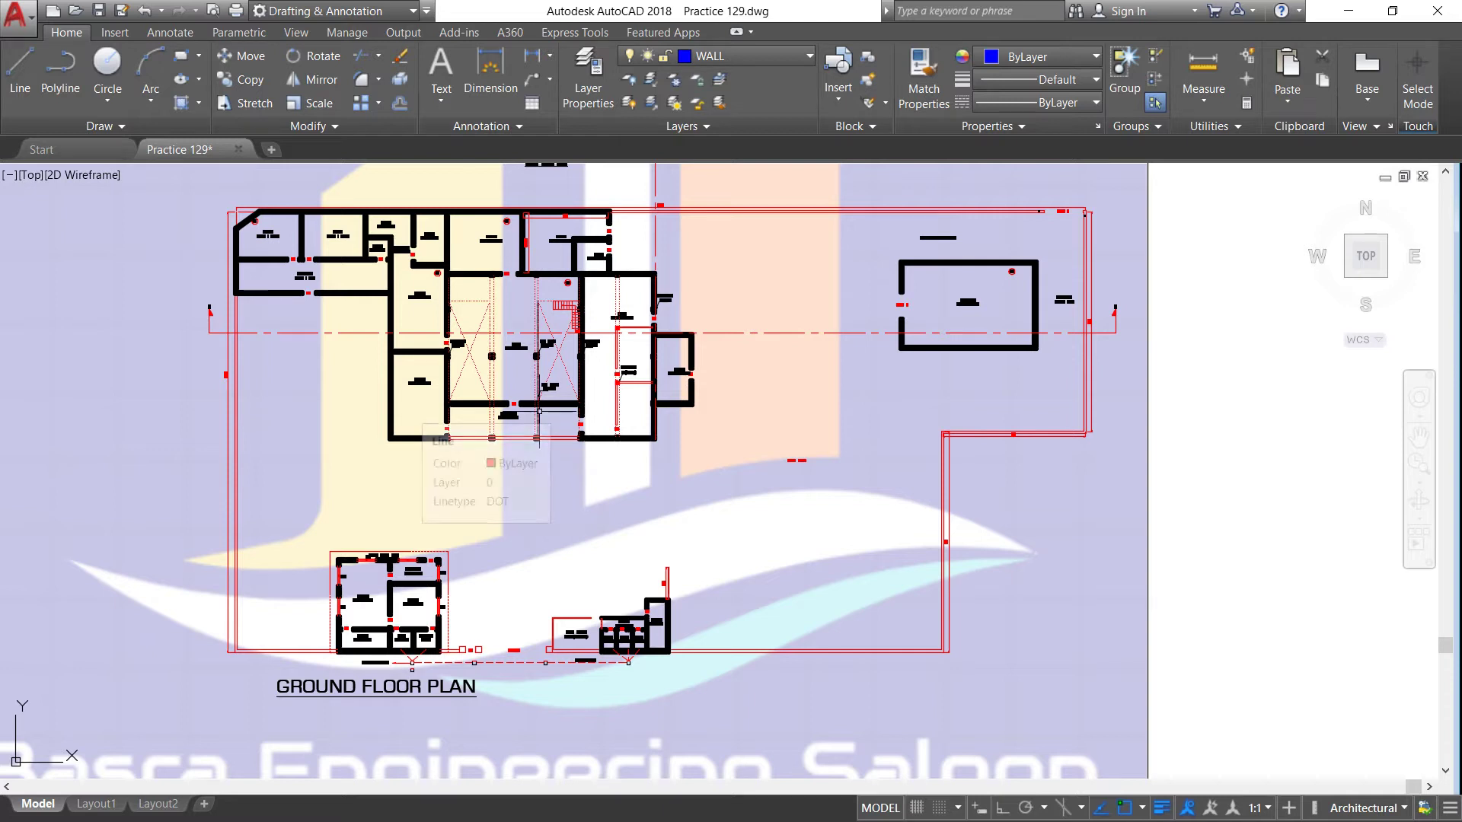
scroll(363, 640, up, 2)
scroll(362, 639, down, 2)
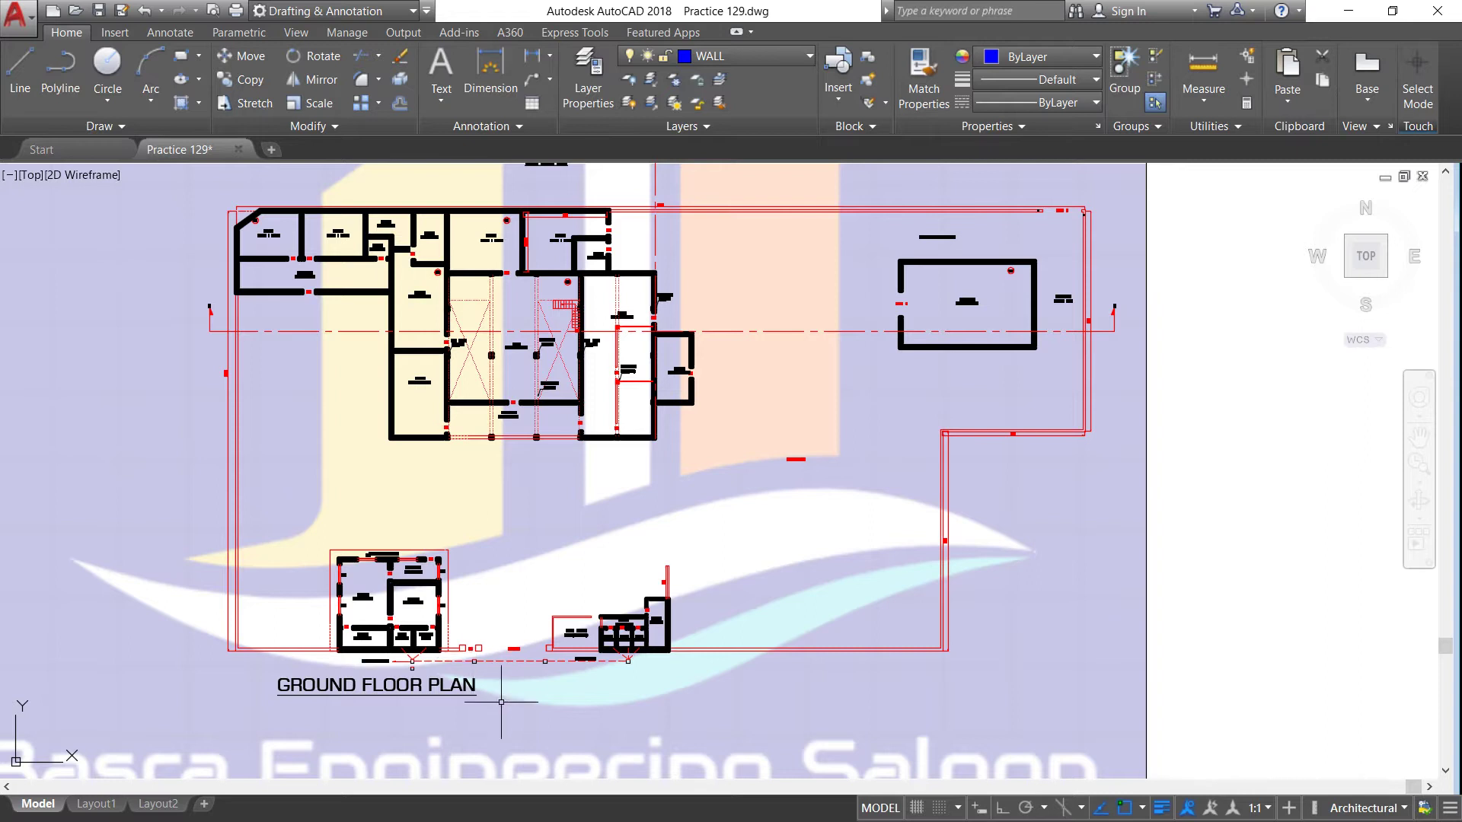
scroll(495, 697, up, 3)
scroll(494, 696, up, 3)
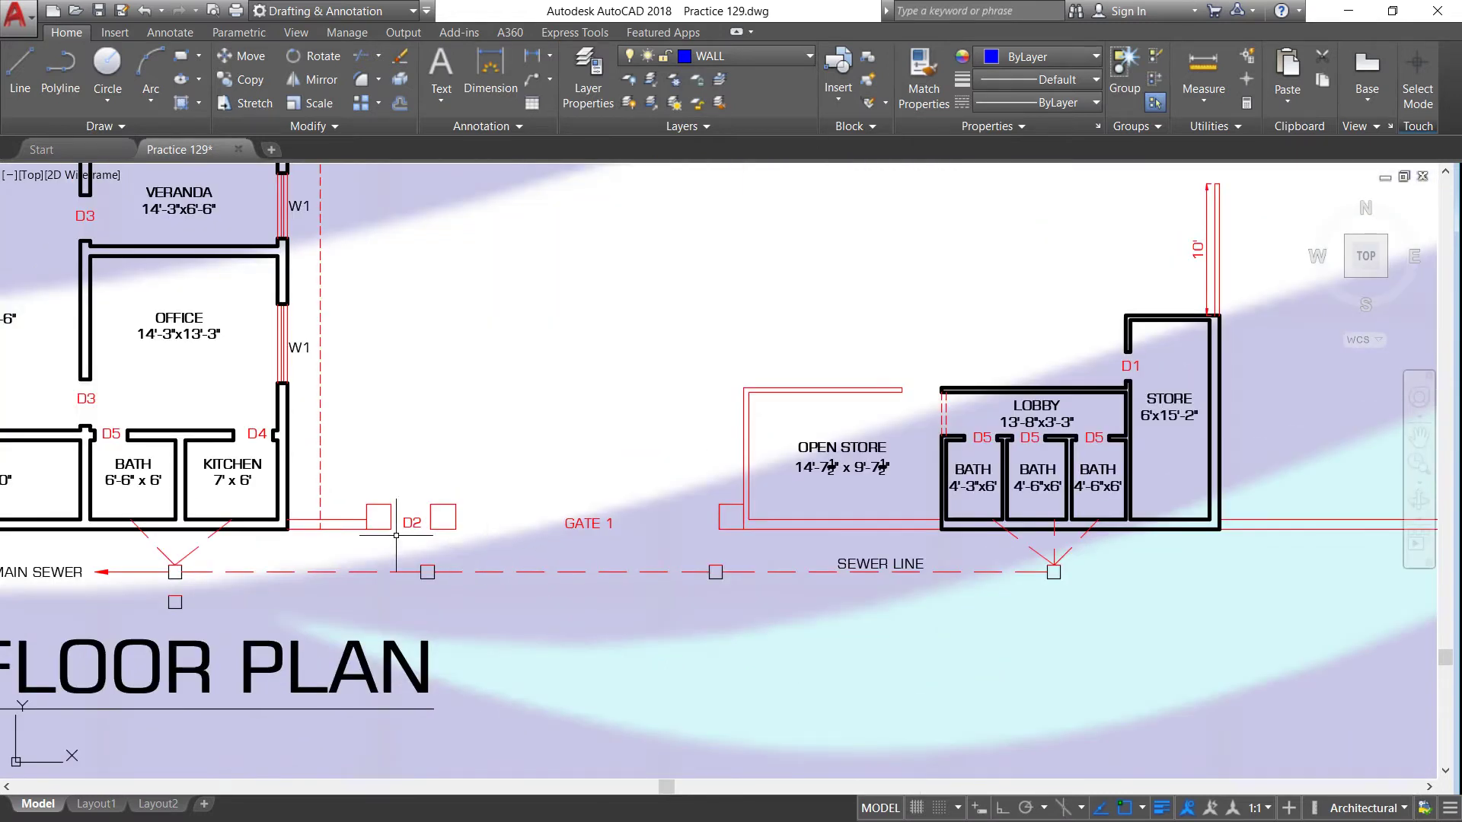
Survey the ground floor rooms and gate, then zoom out to the full site boundary and title
scroll(417, 525, up, 2)
scroll(417, 529, up, 2)
scroll(417, 532, down, 2)
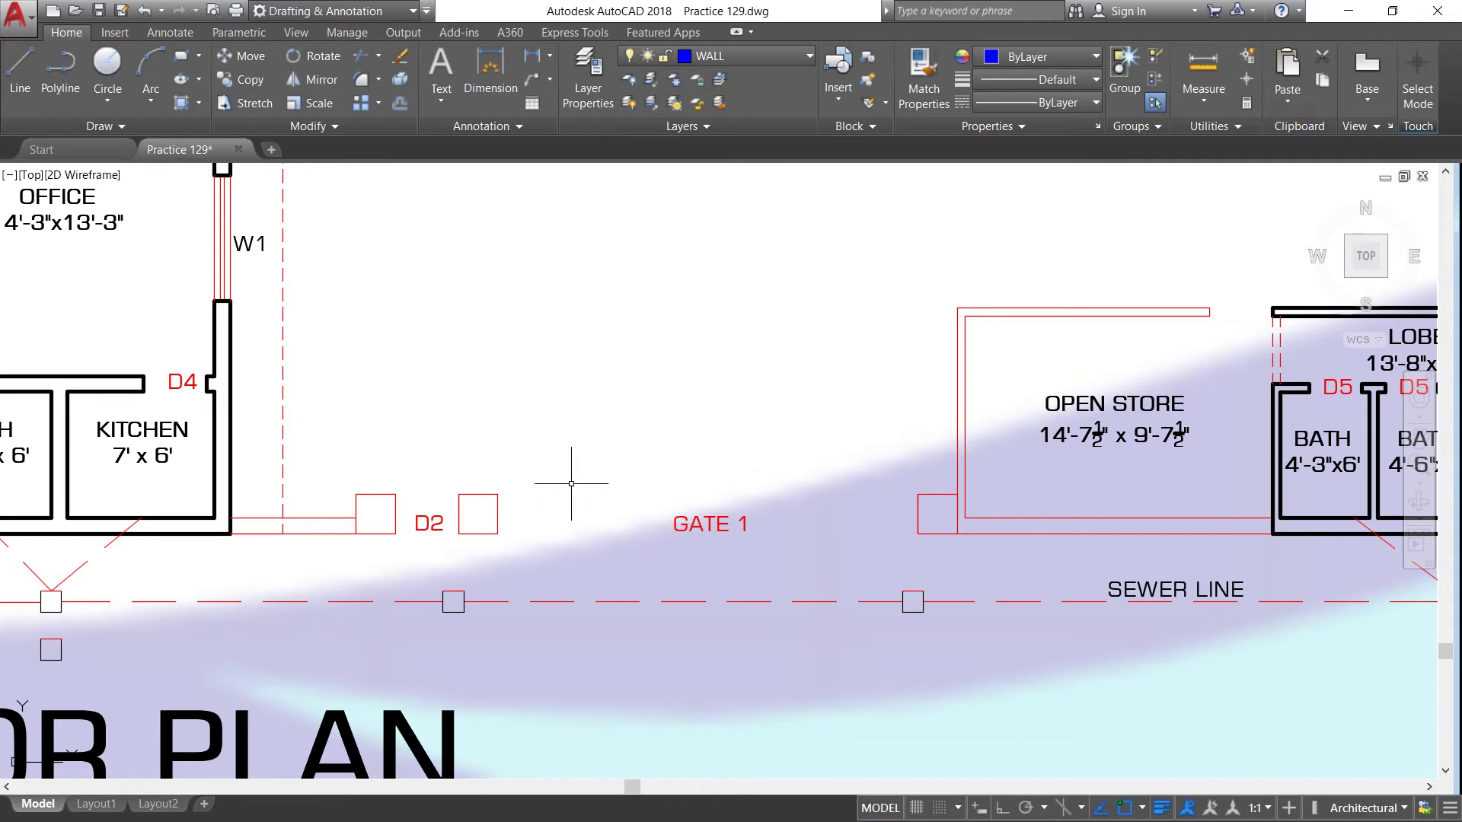
scroll(571, 482, down, 2)
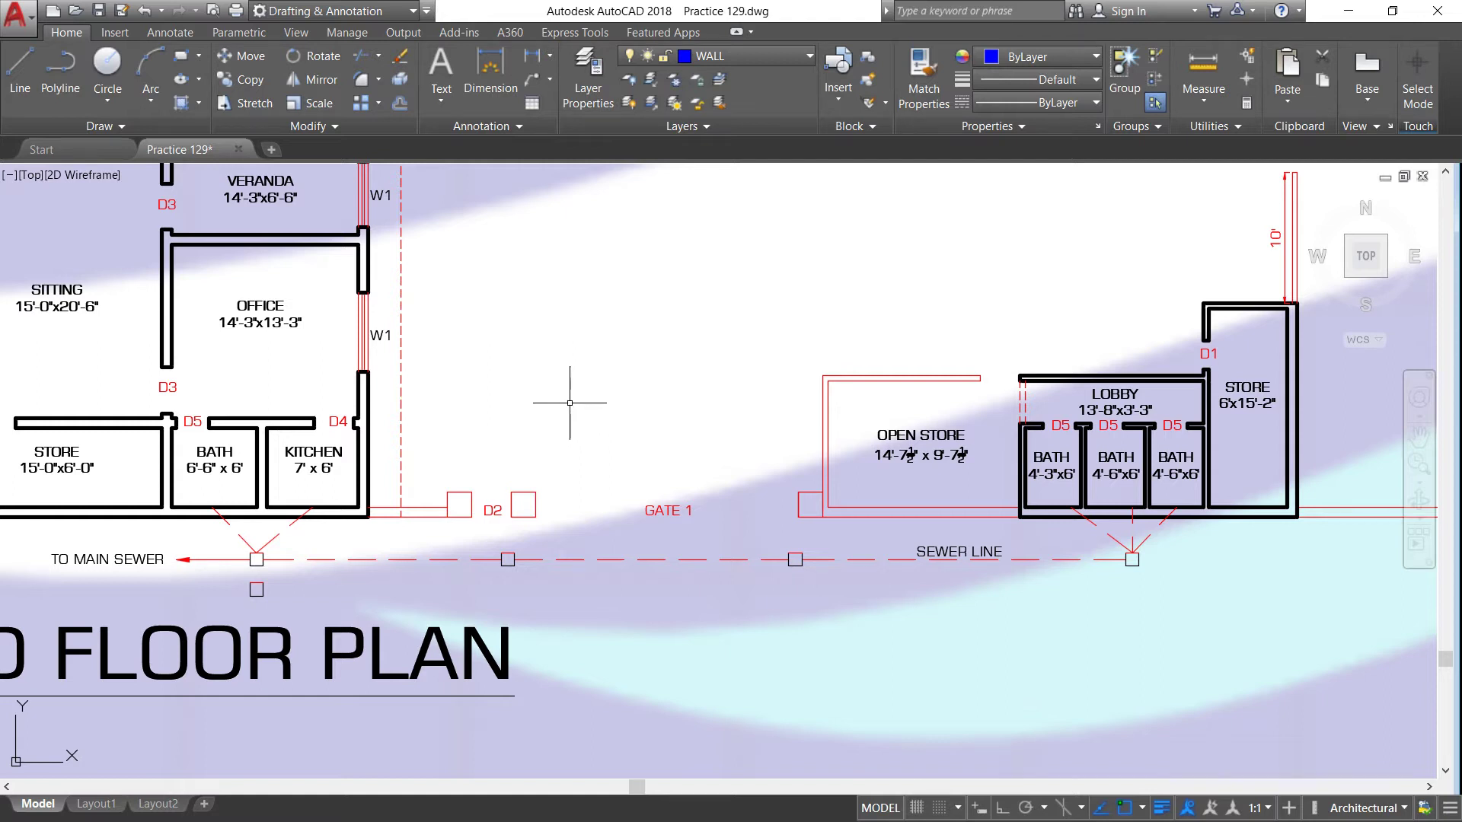
scroll(572, 408, down, 2)
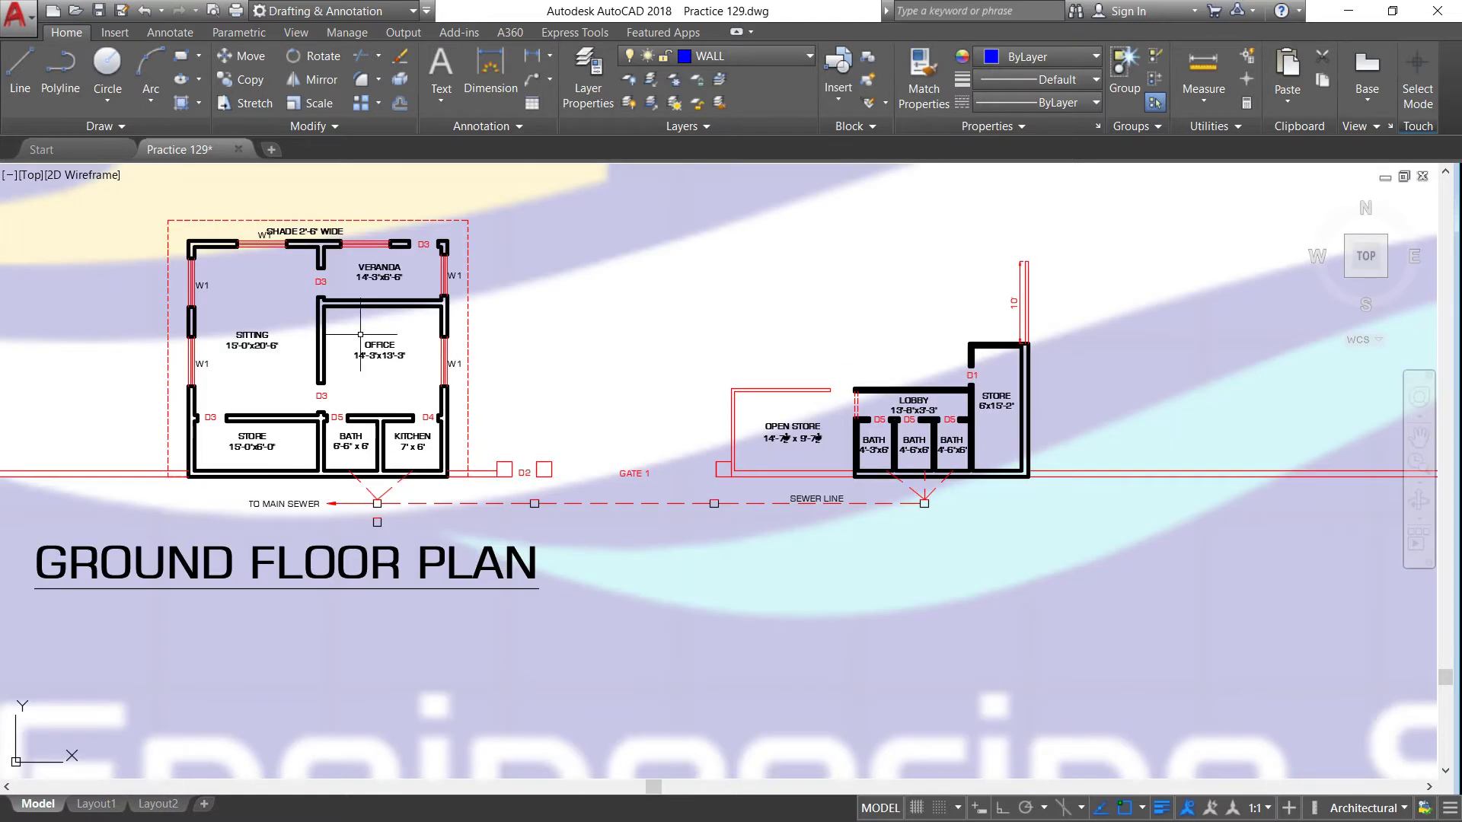
scroll(360, 334, up, 2)
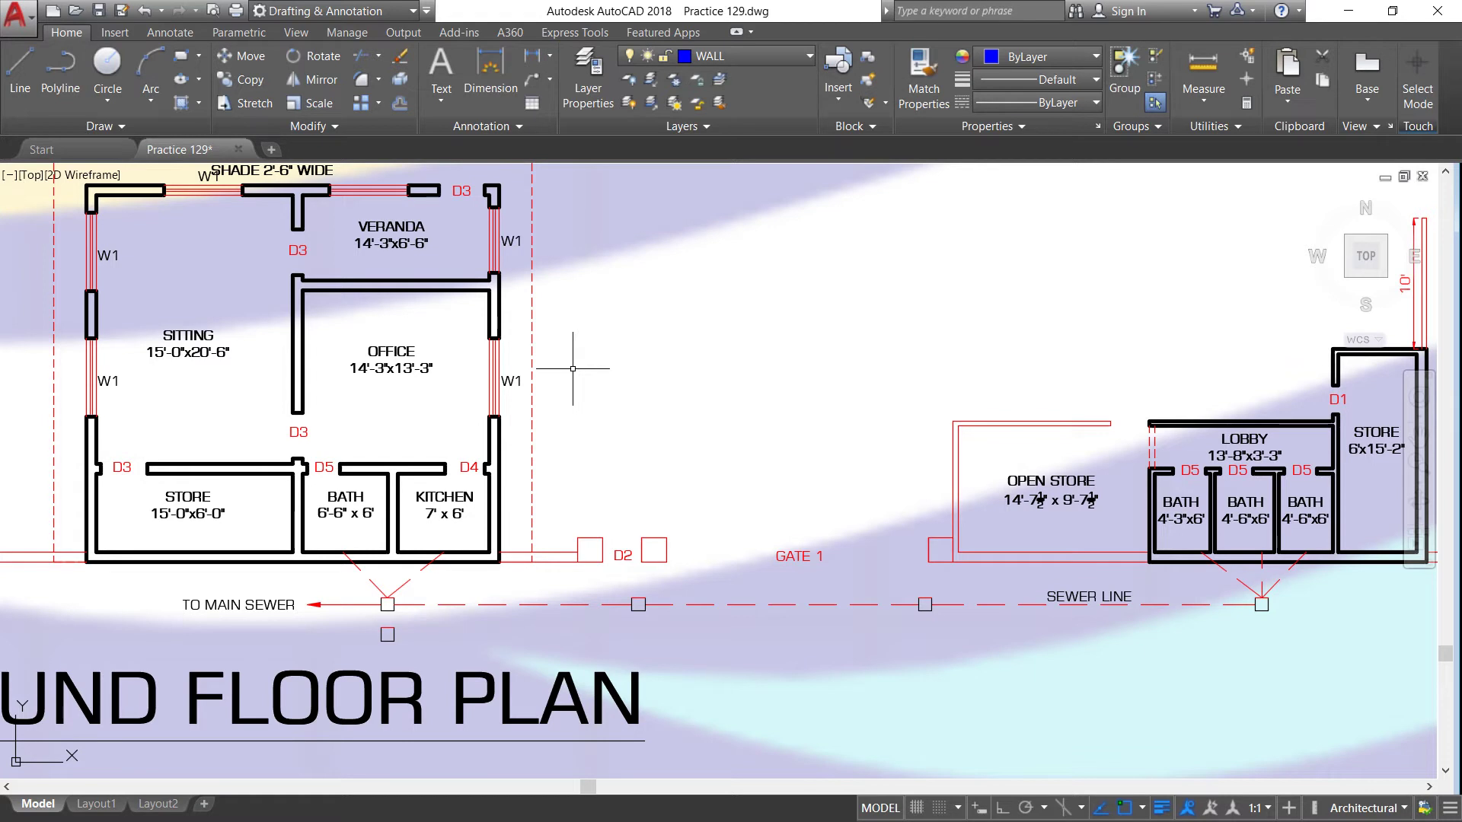
scroll(417, 370, down, 4)
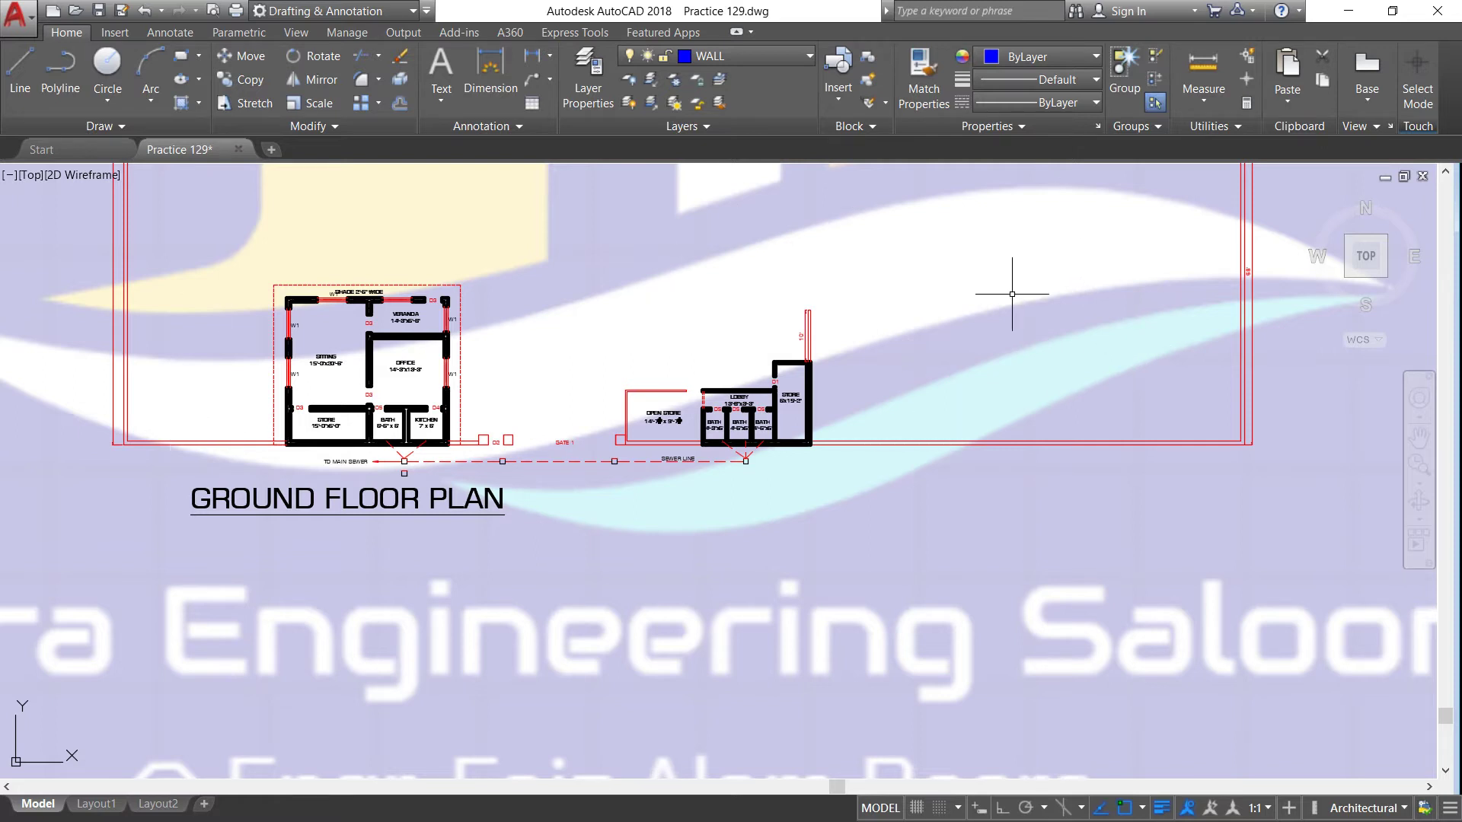
Zoom in on the D2 door and Gate 1, then back out to the full ground floor plan
scroll(491, 448, up, 2)
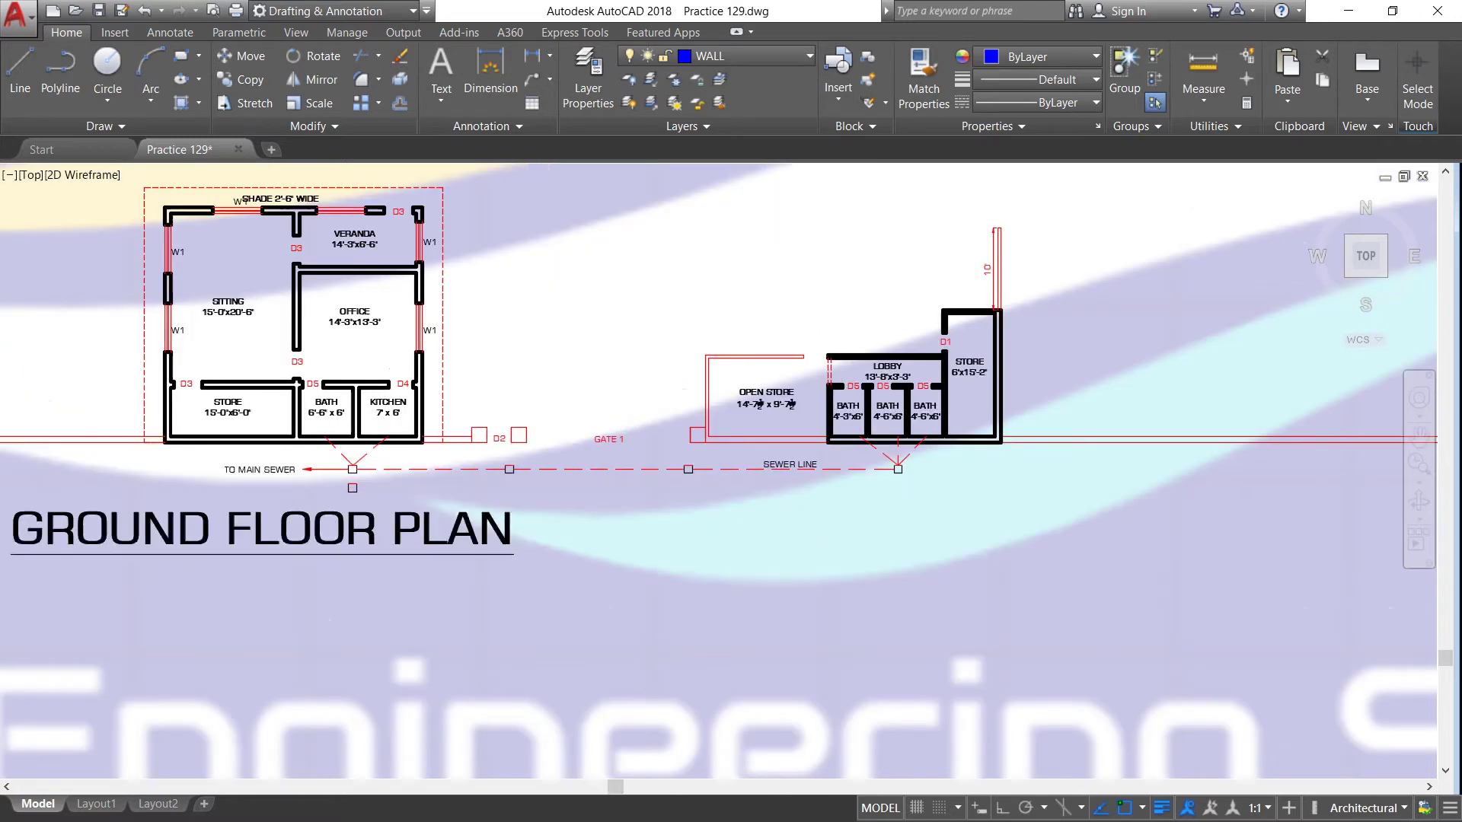
scroll(491, 448, up, 4)
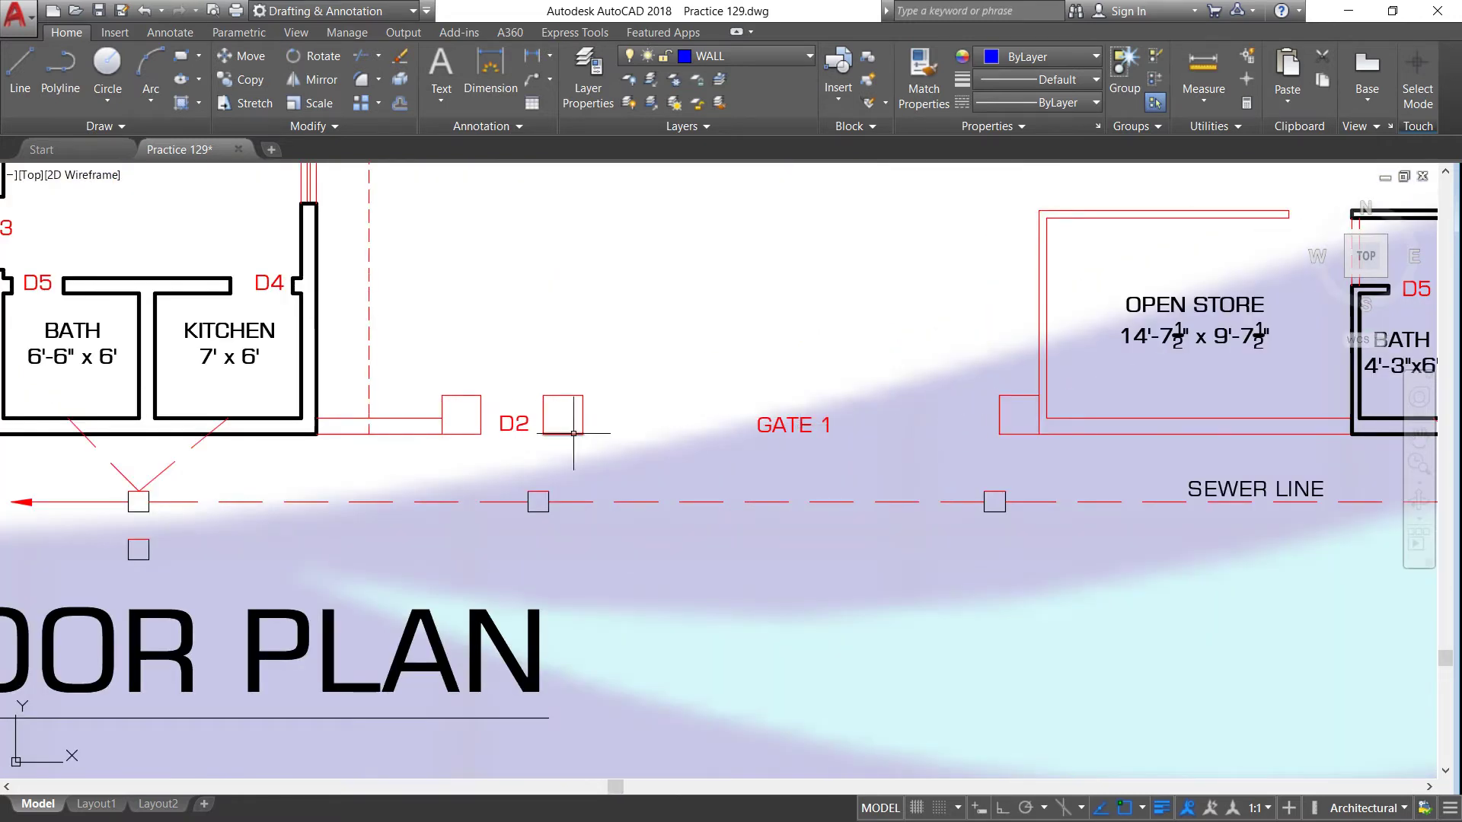
scroll(490, 405, up, 2)
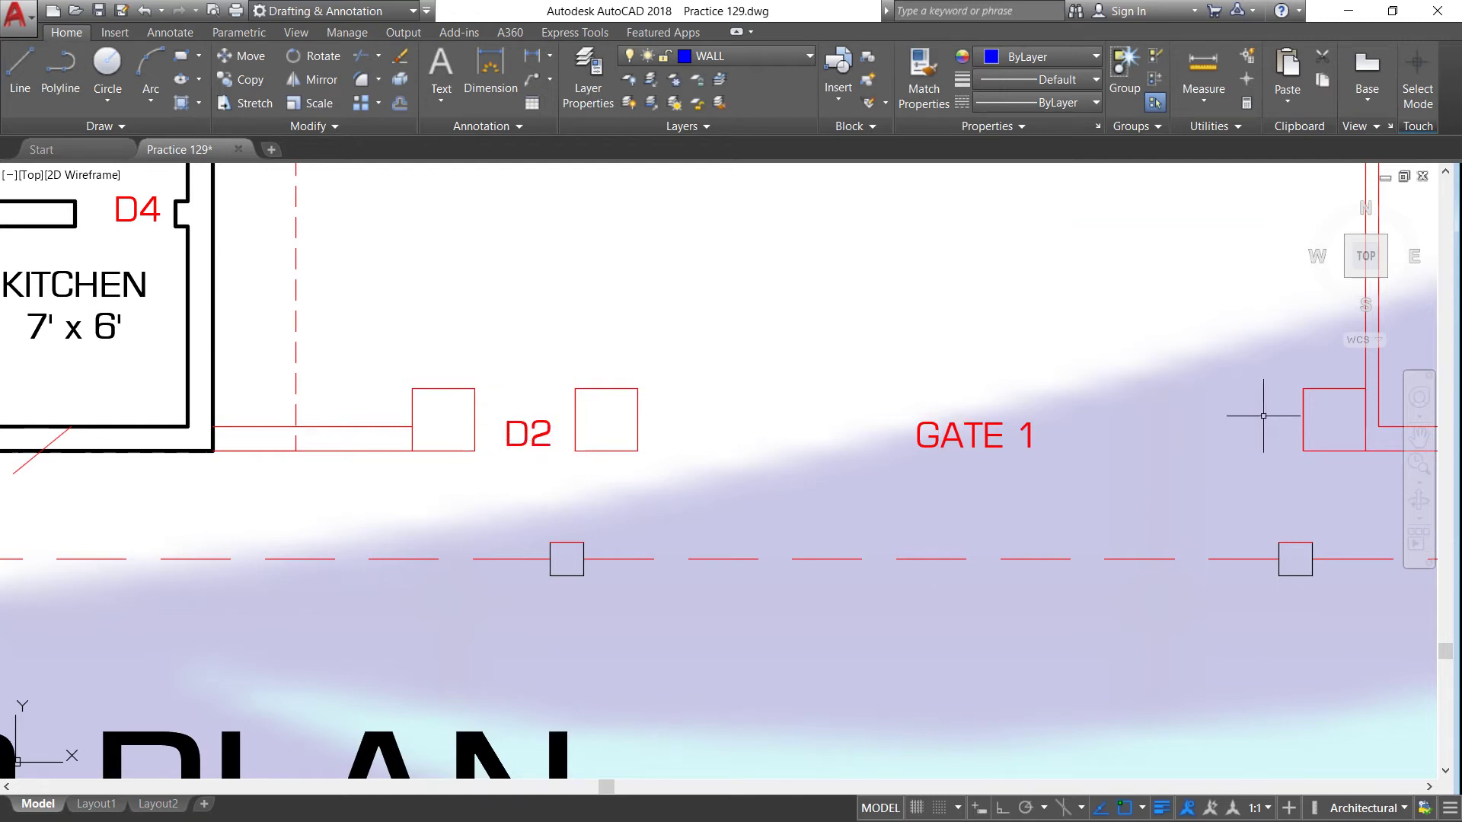
scroll(746, 444, down, 2)
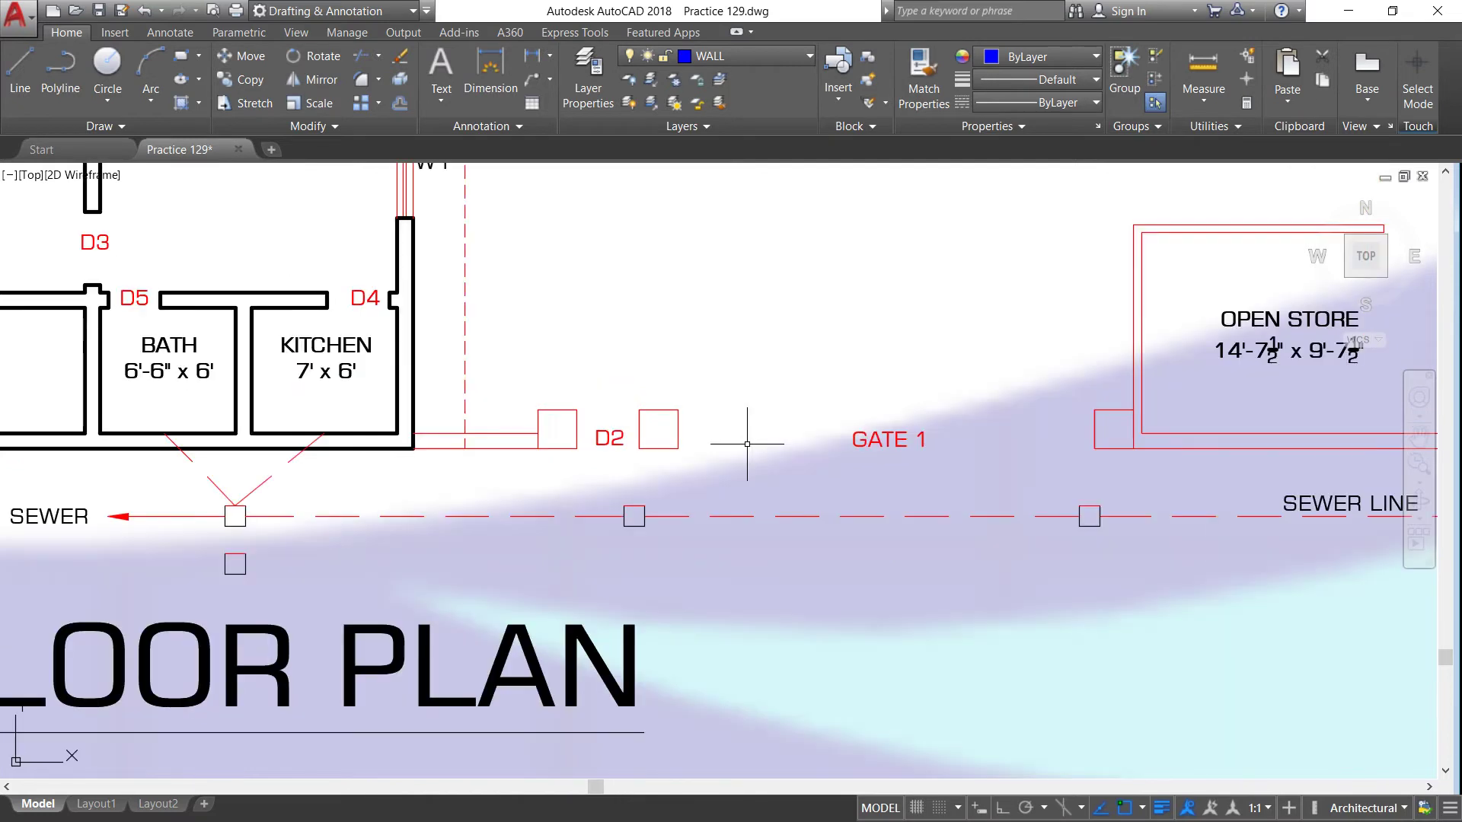
scroll(791, 410, up, 2)
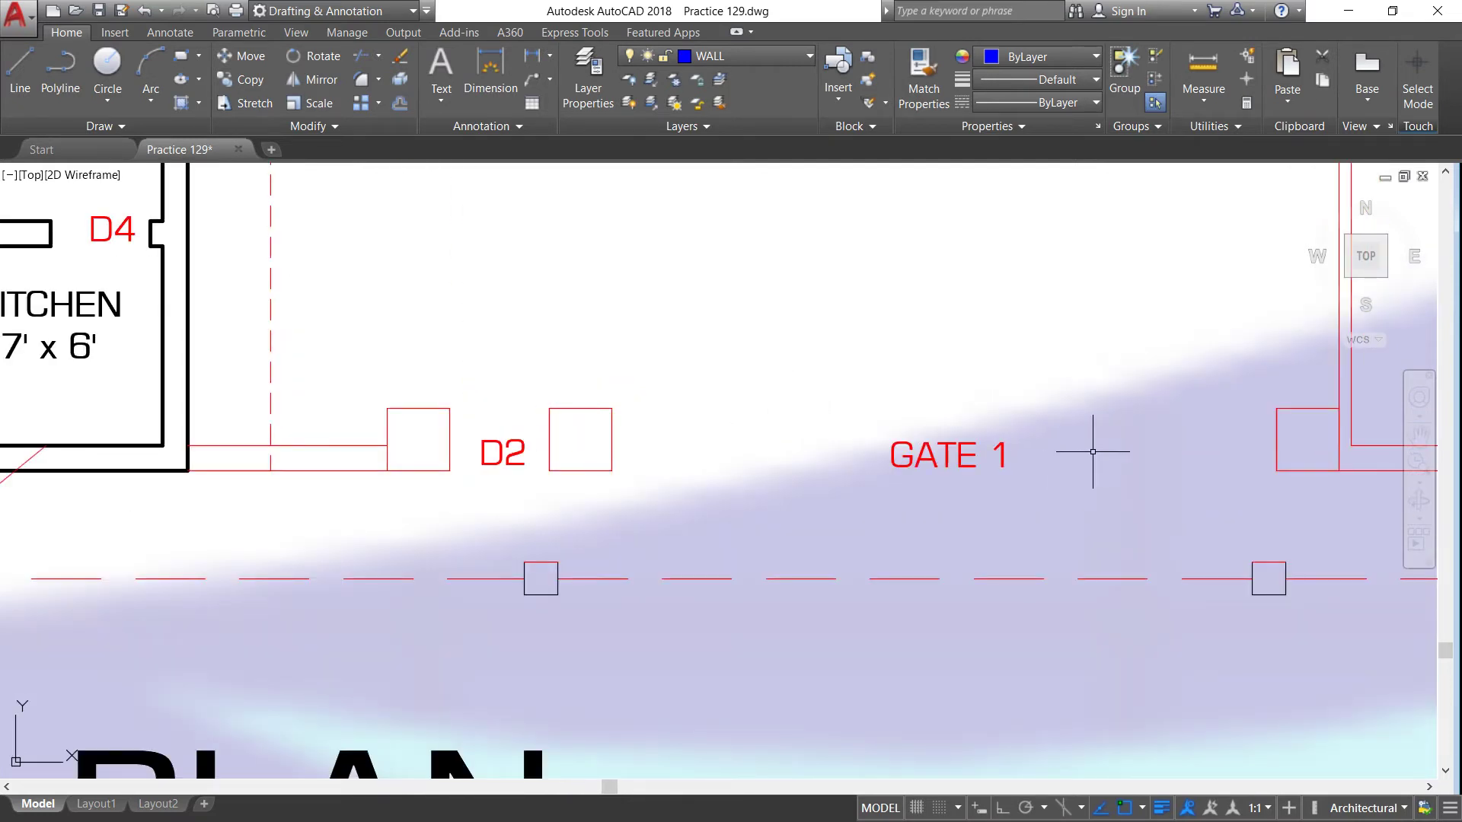
scroll(799, 446, down, 2)
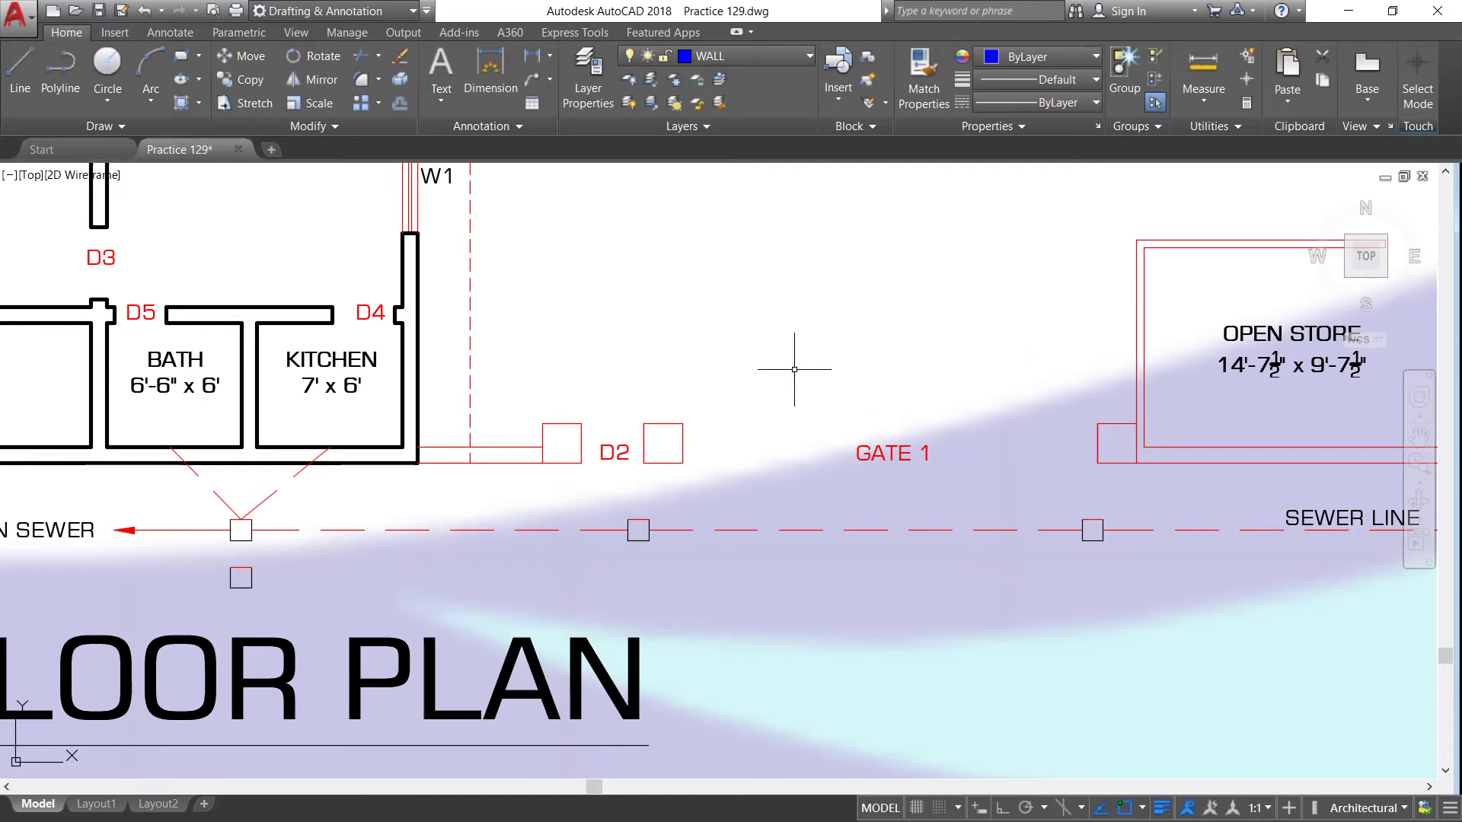
scroll(788, 387, down, 2)
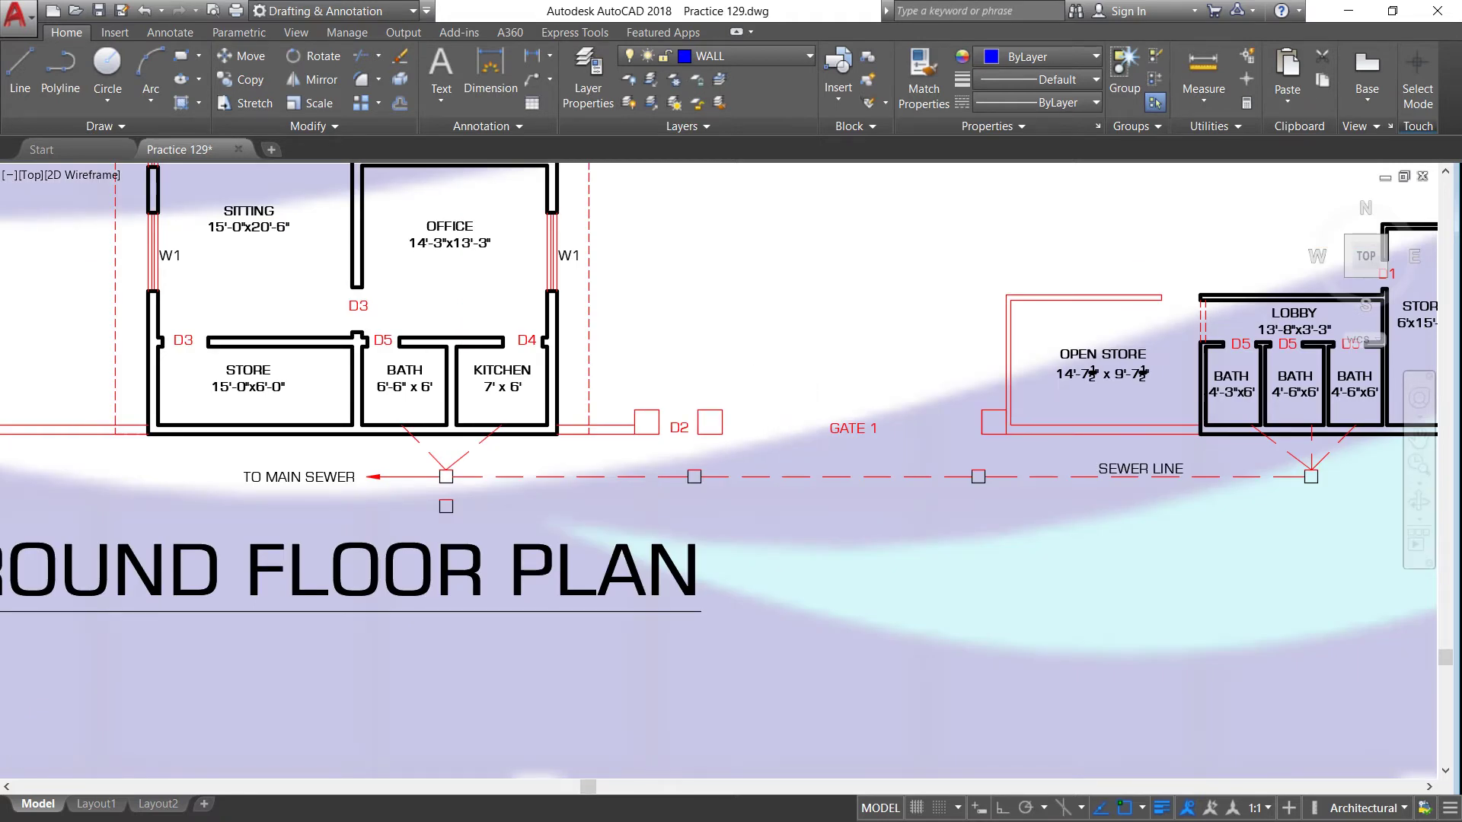
scroll(735, 421, up, 2)
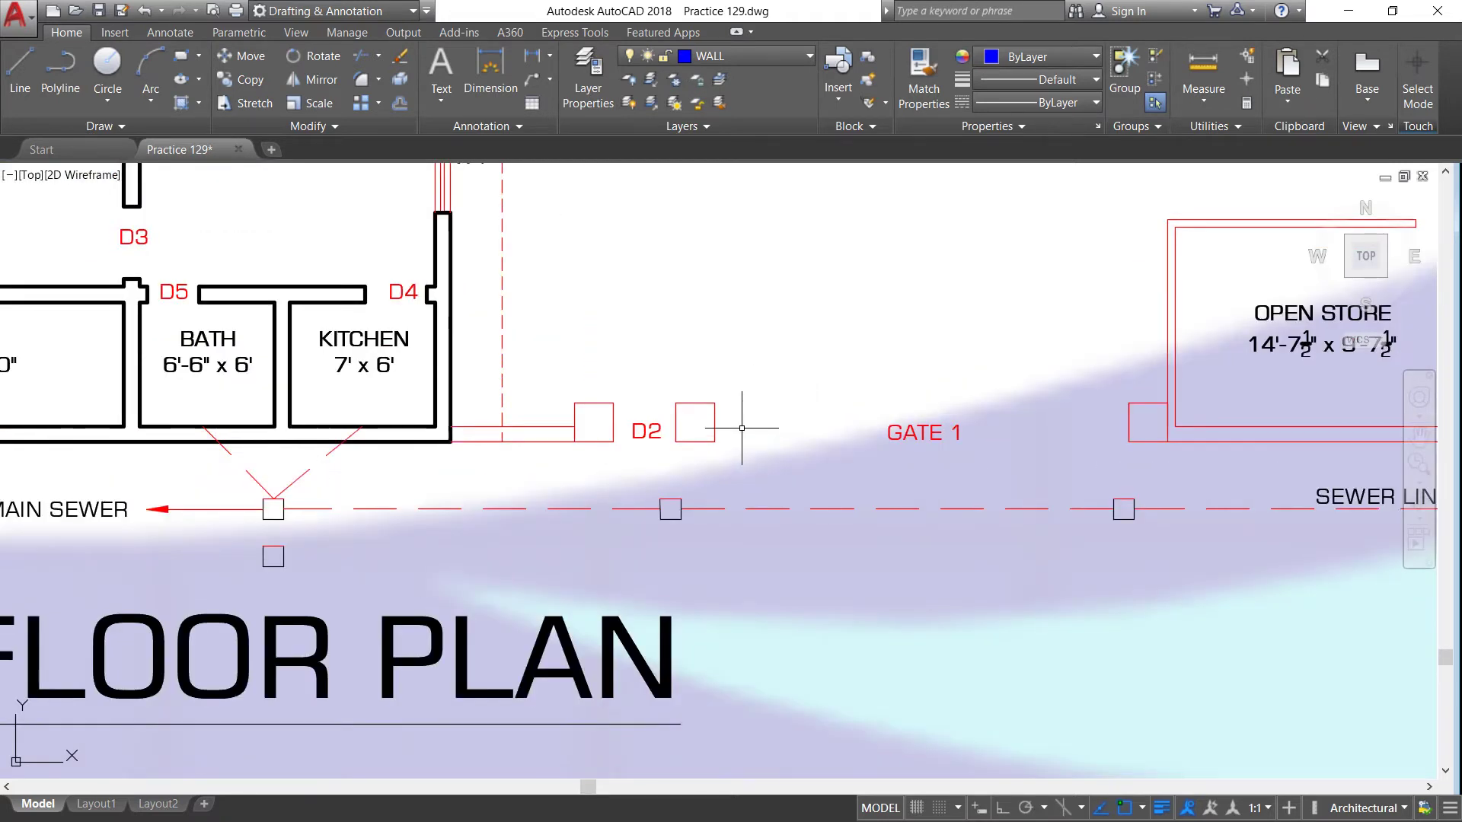
scroll(742, 430, down, 2)
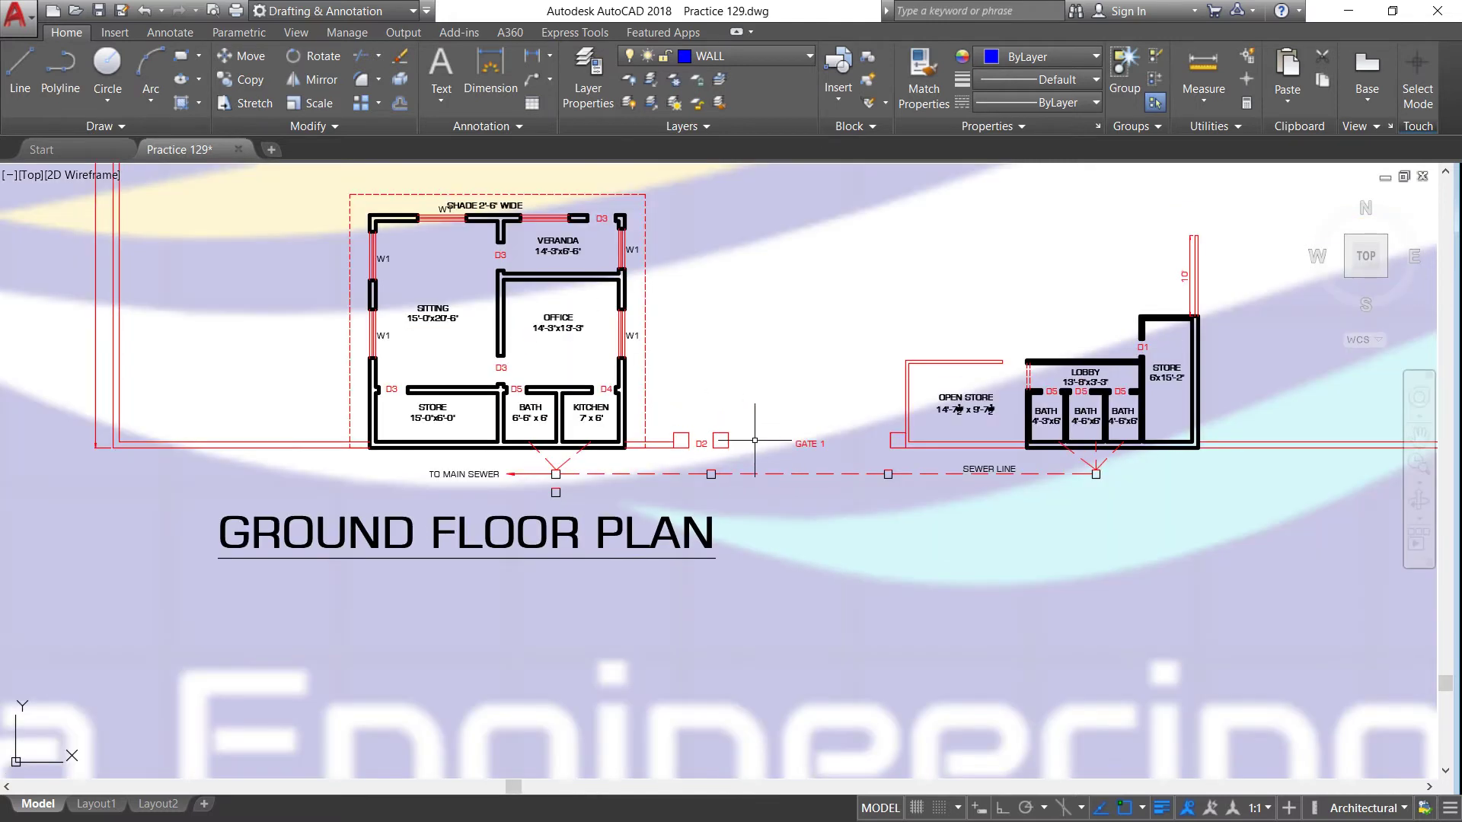
Enlarge the sitting room (15'-0"x20'-6"), office, veranda, store, bath and kitchen
scroll(653, 396, up, 2)
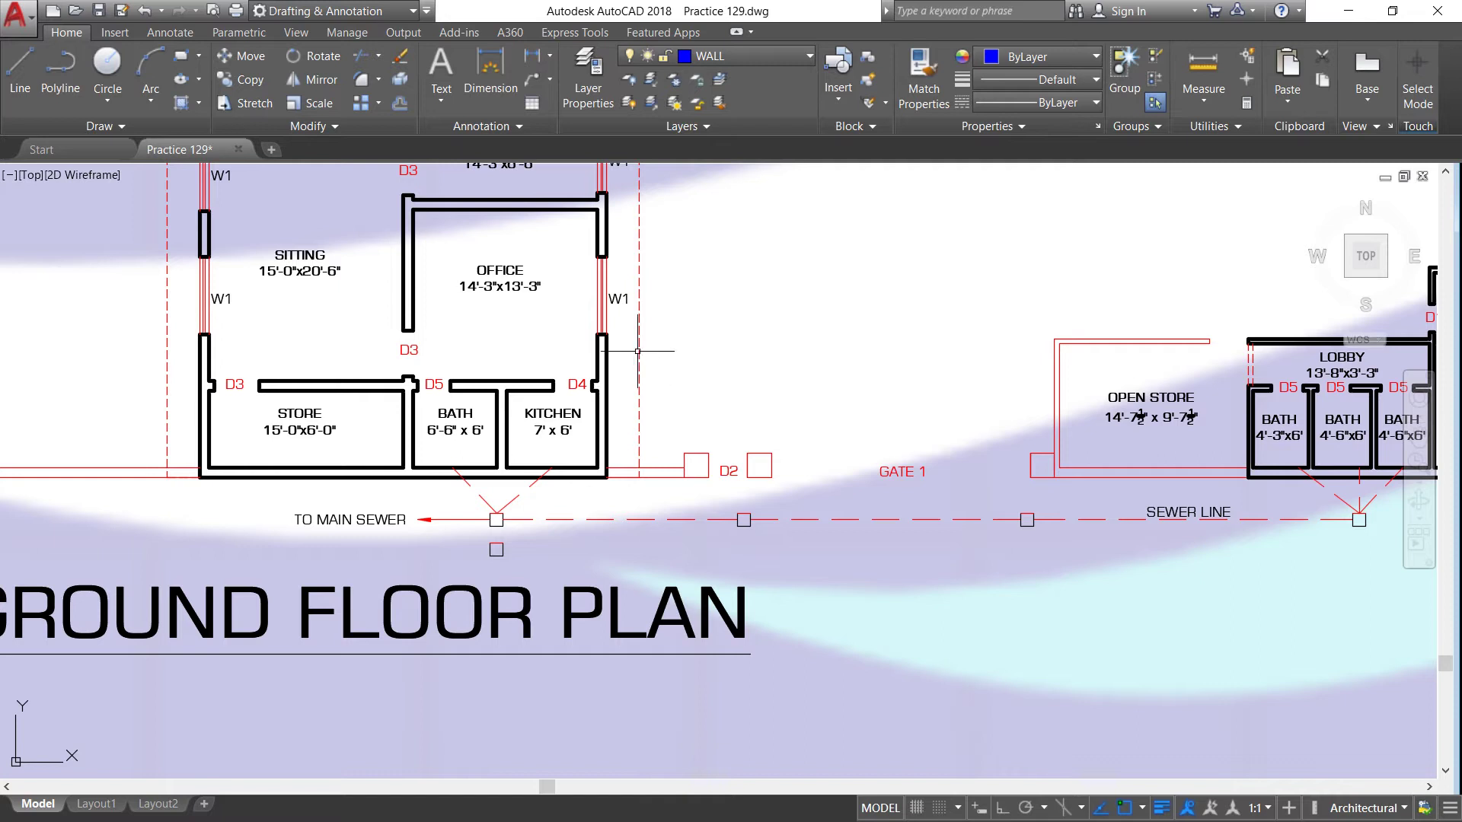
scroll(638, 351, down, 2)
scroll(549, 245, up, 2)
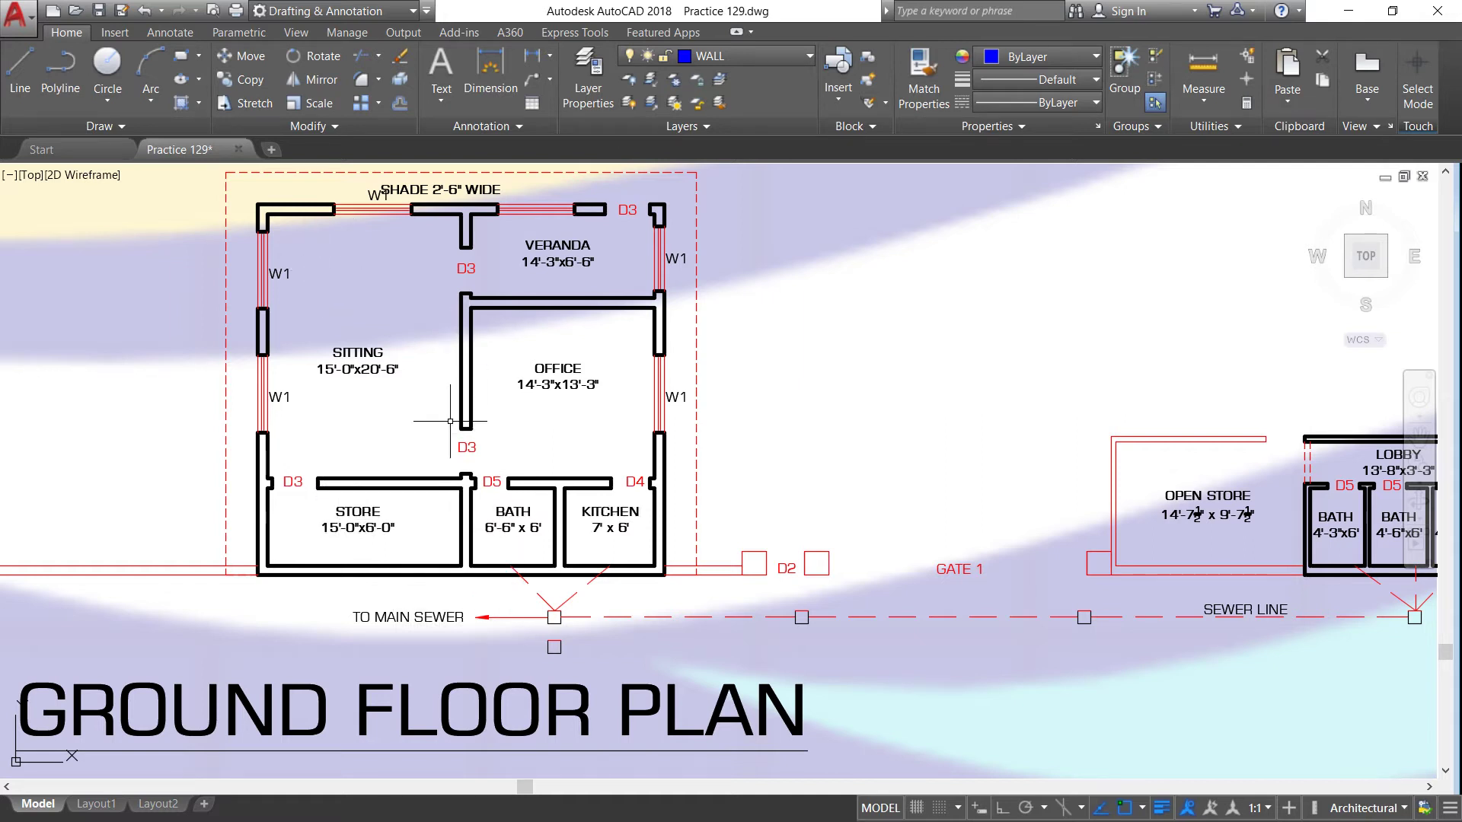
Zoom in and out around the veranda, windows and doors of the rooms
scroll(452, 430, down, 2)
scroll(320, 283, up, 2)
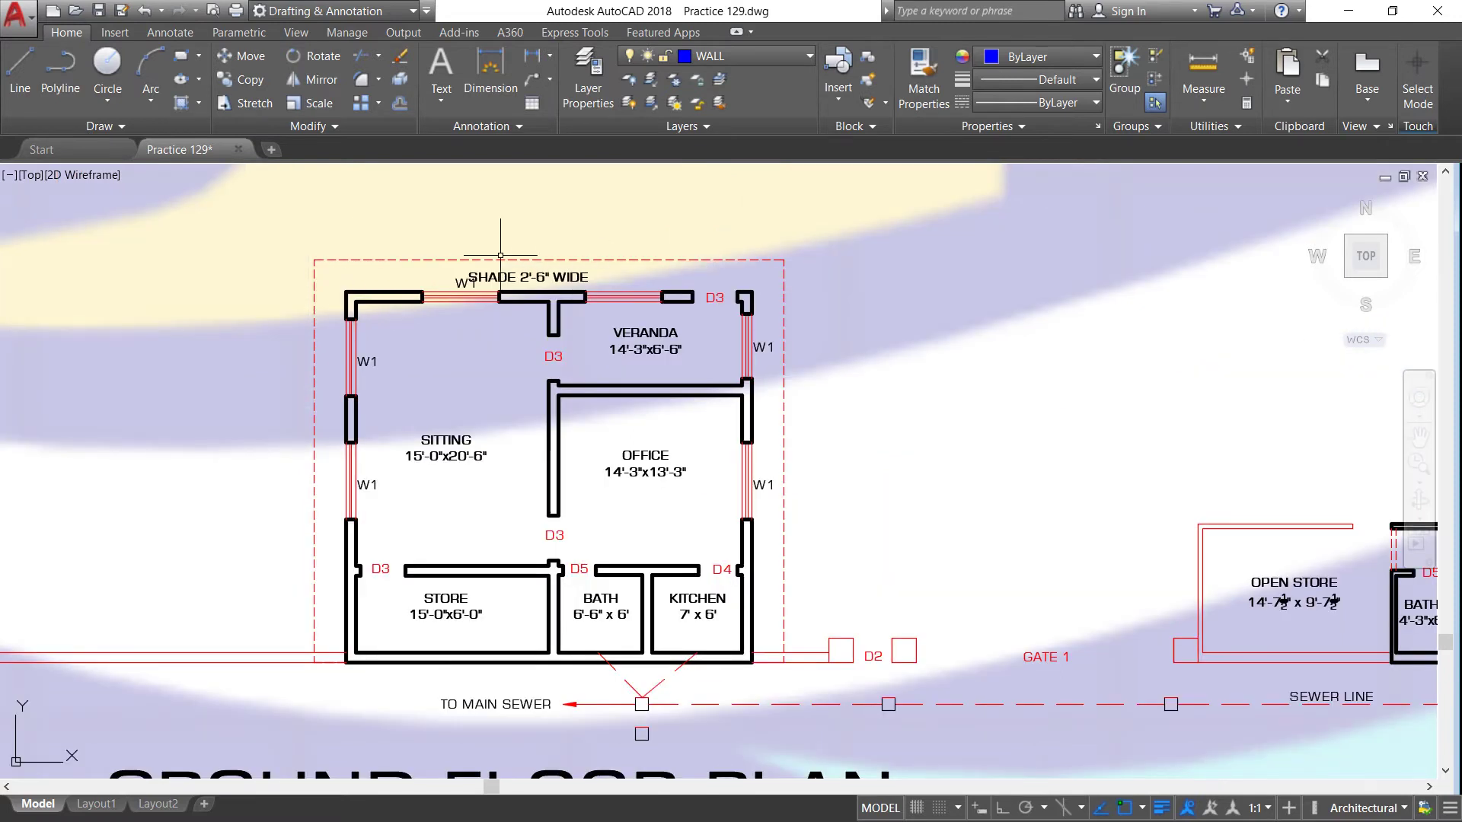
scroll(459, 289, up, 2)
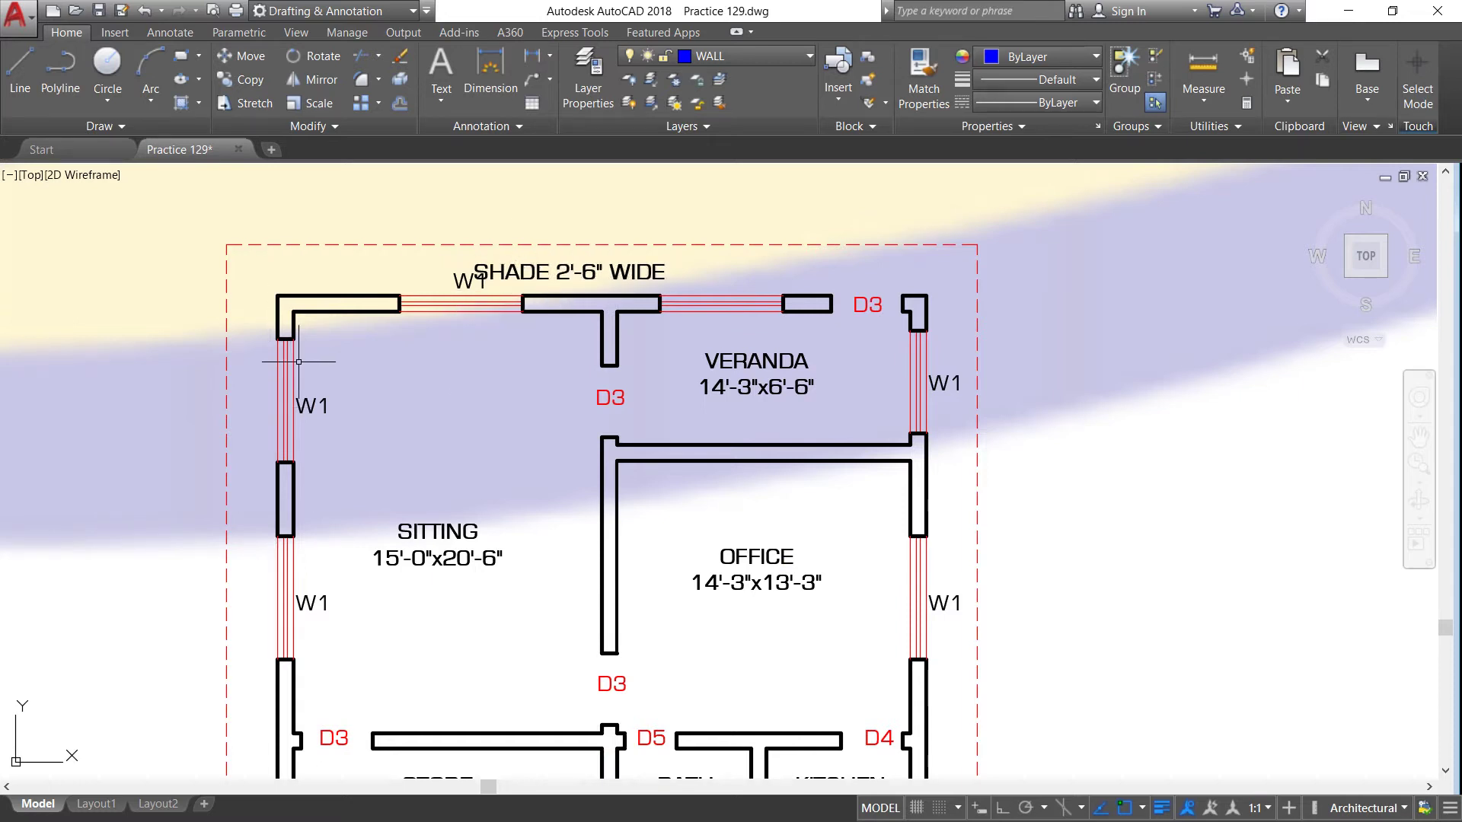
scroll(299, 361, down, 2)
scroll(293, 389, up, 2)
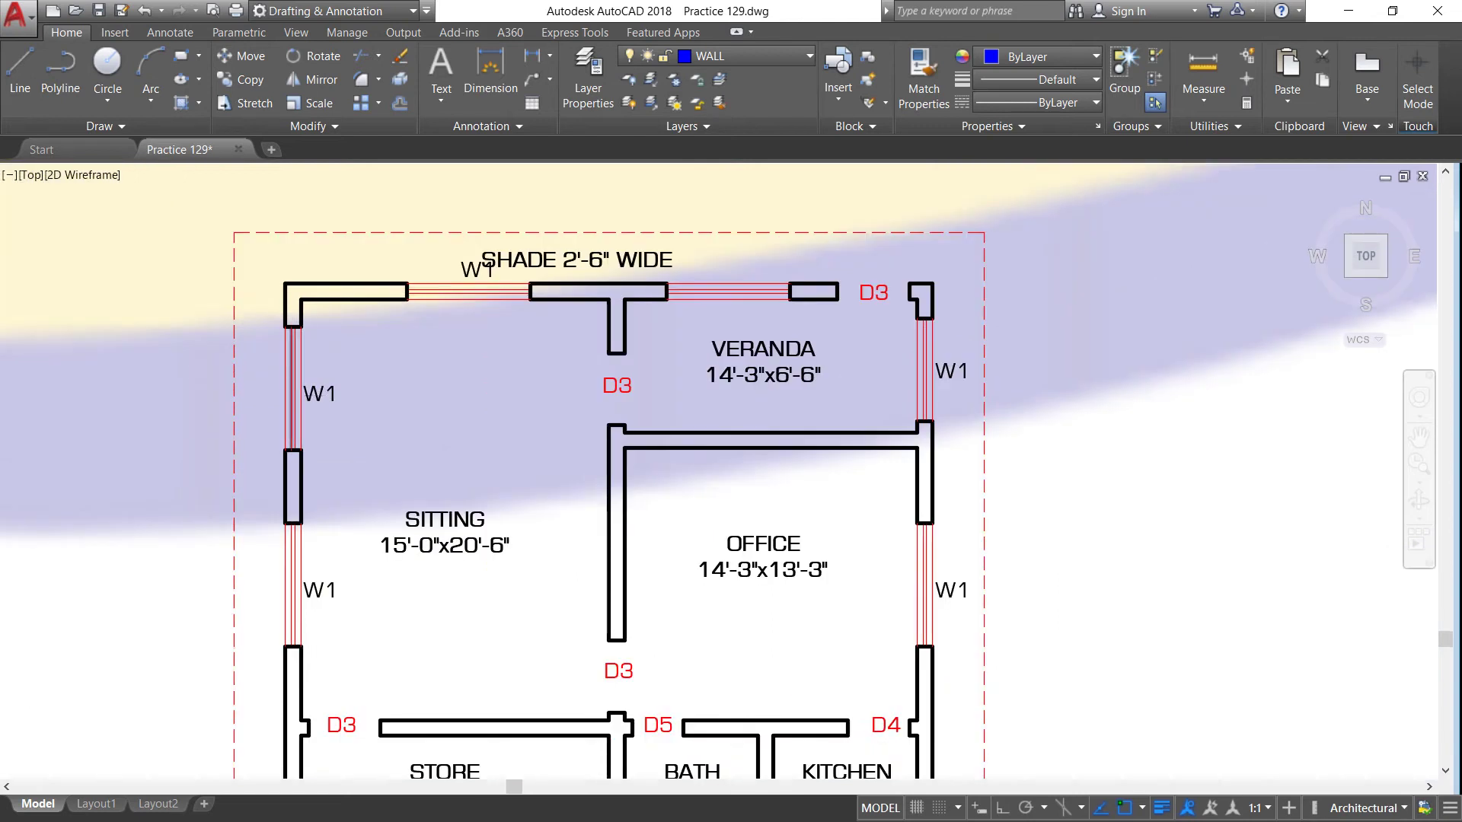
scroll(292, 397, down, 2)
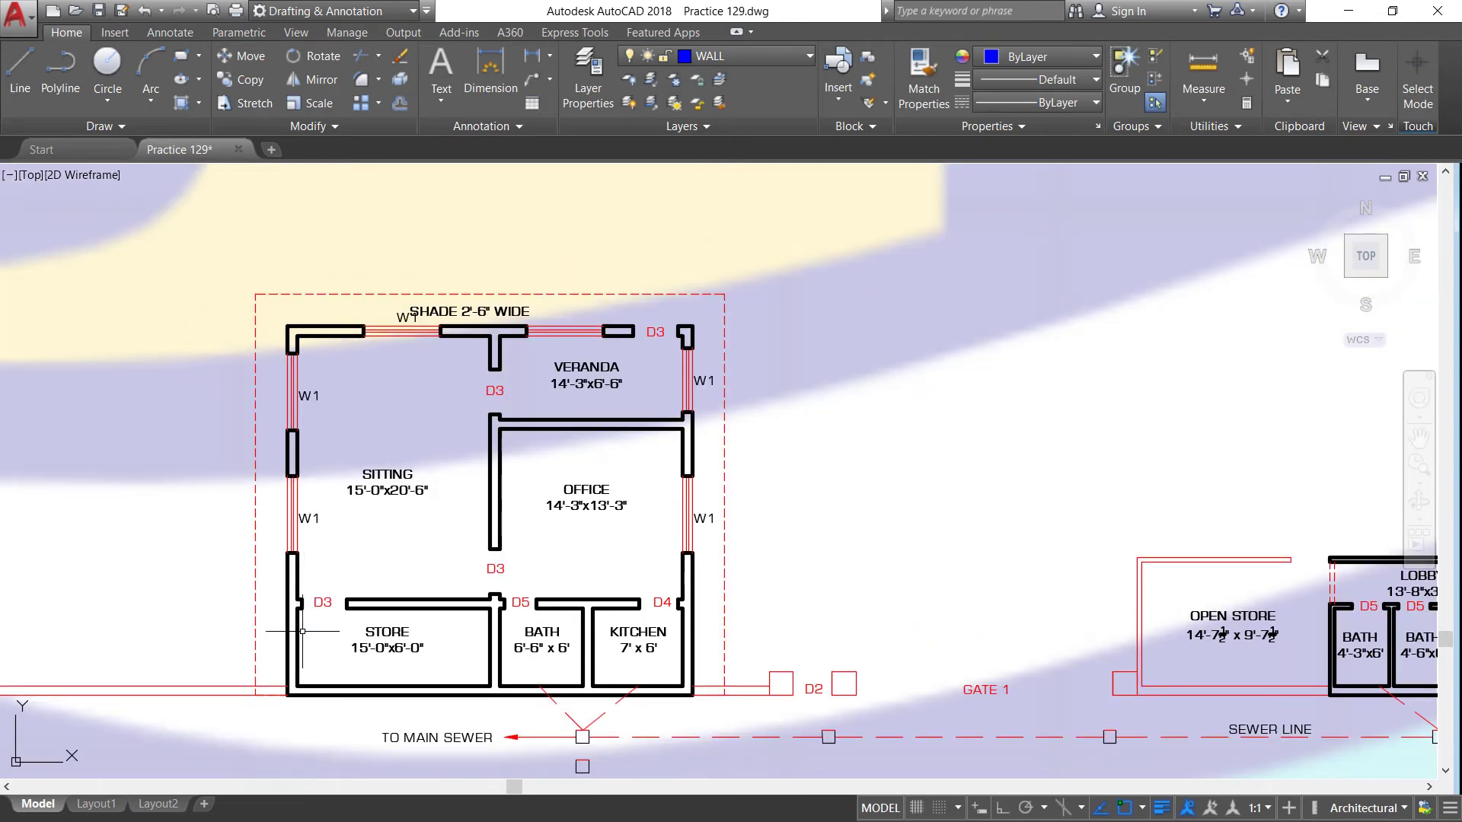
scroll(403, 595, up, 2)
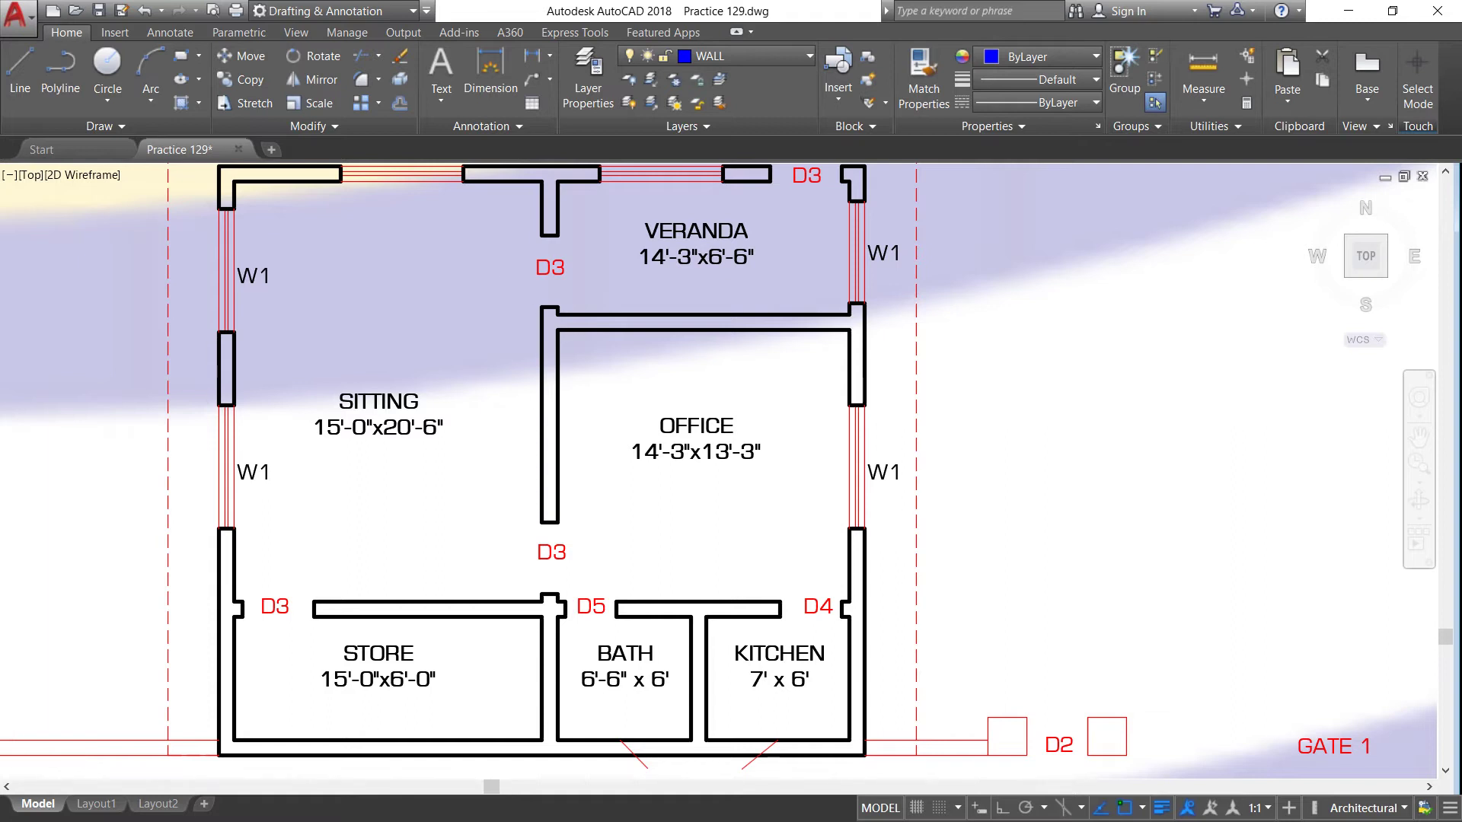
scroll(560, 357, down, 2)
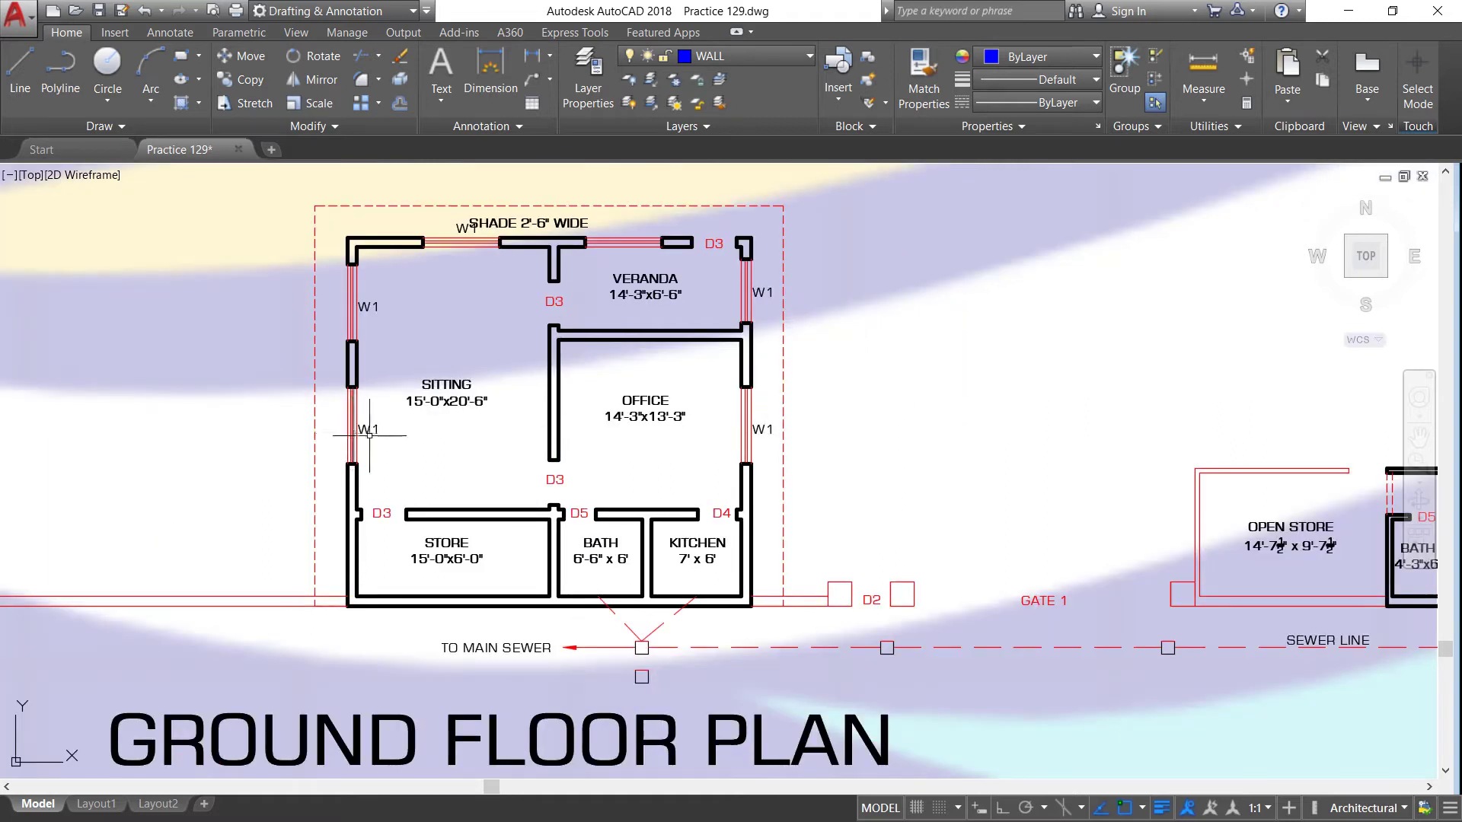
scroll(532, 230, up, 2)
scroll(441, 230, up, 3)
Settle on the lobby (13'-8"x3'-3"), three baths, 6'x15'-2" store and sewer line
scroll(415, 232, down, 3)
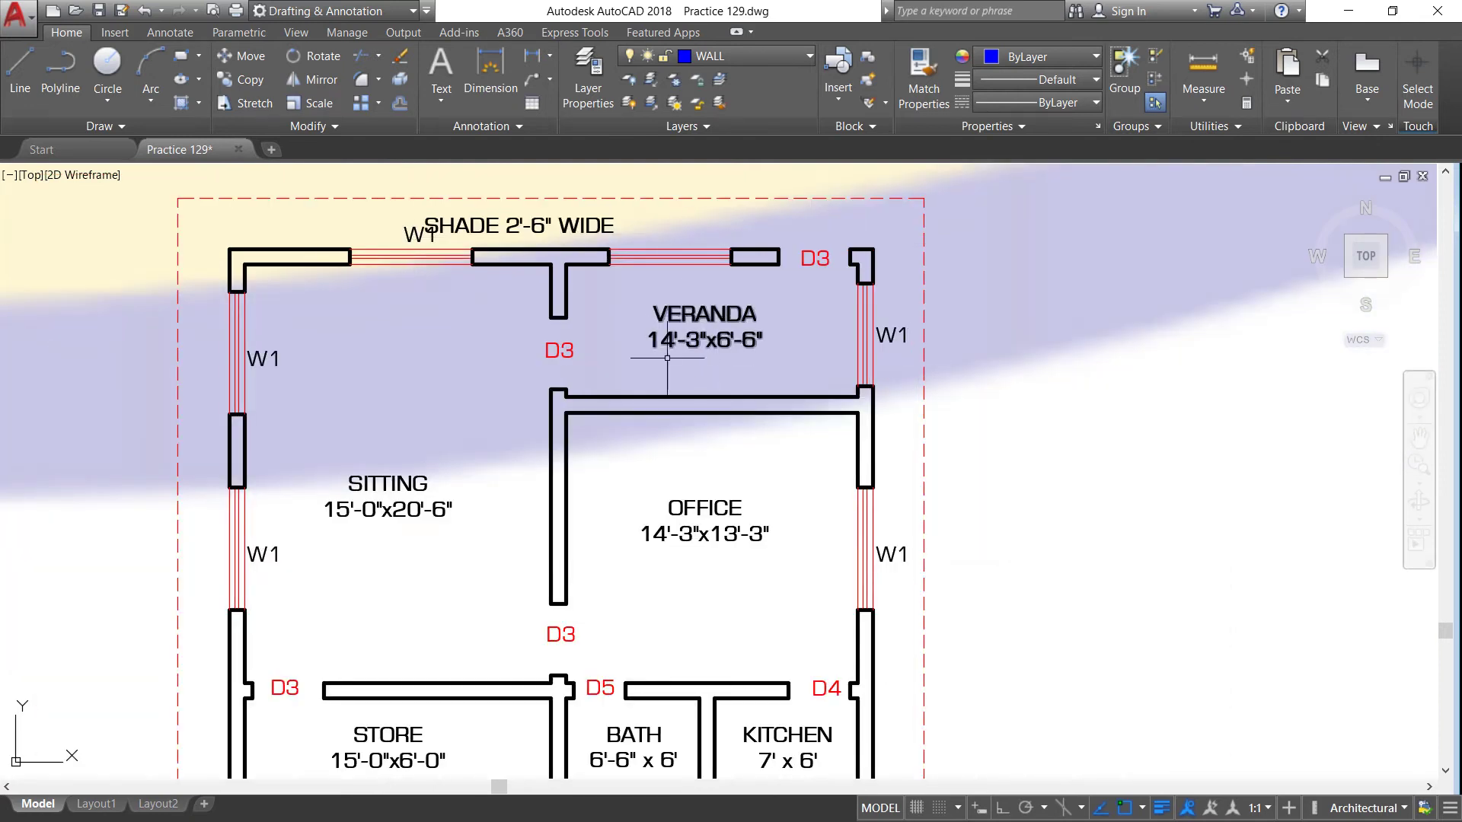
scroll(633, 330, down, 2)
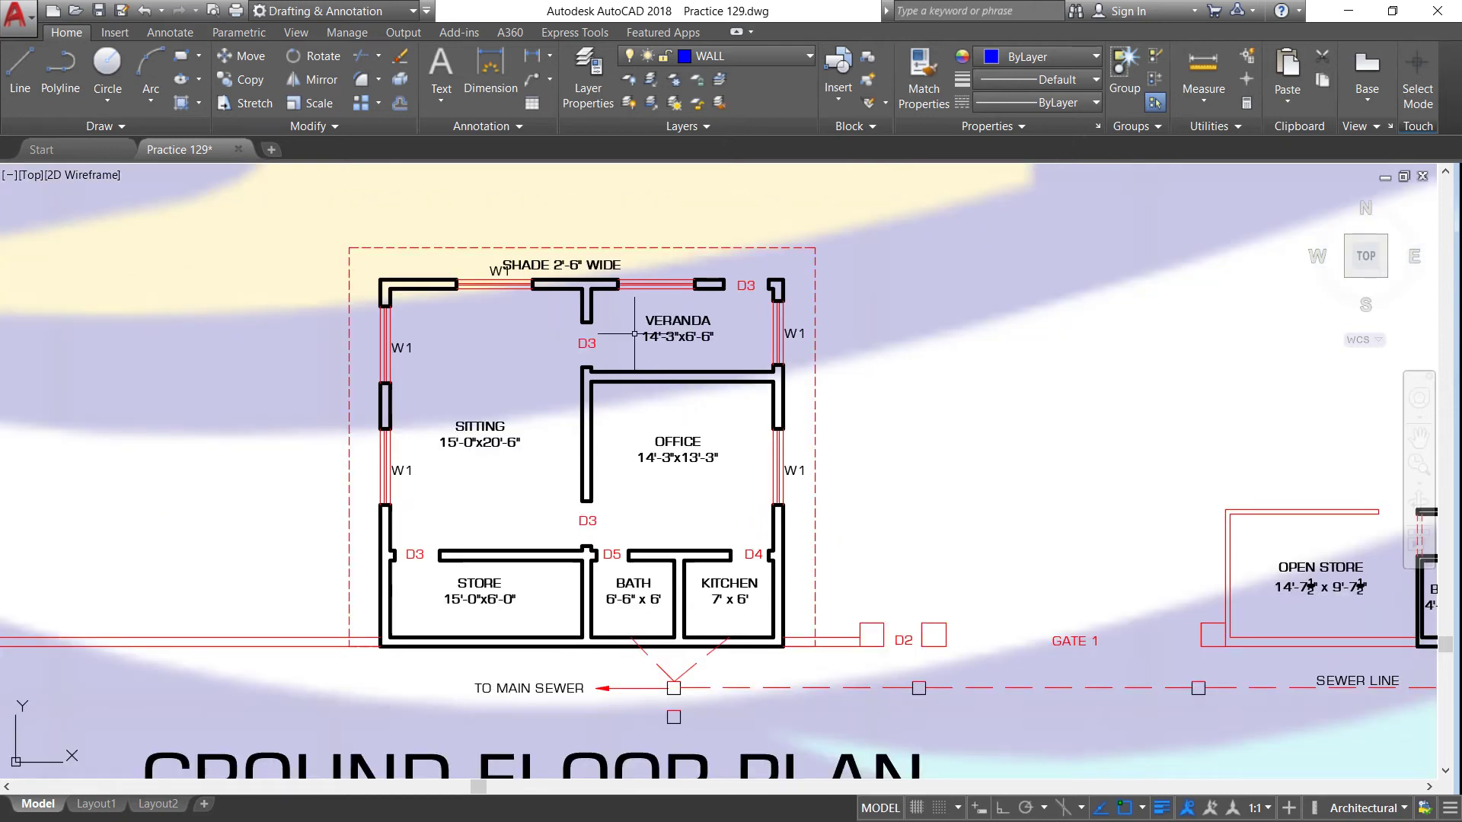
scroll(469, 553, up, 2)
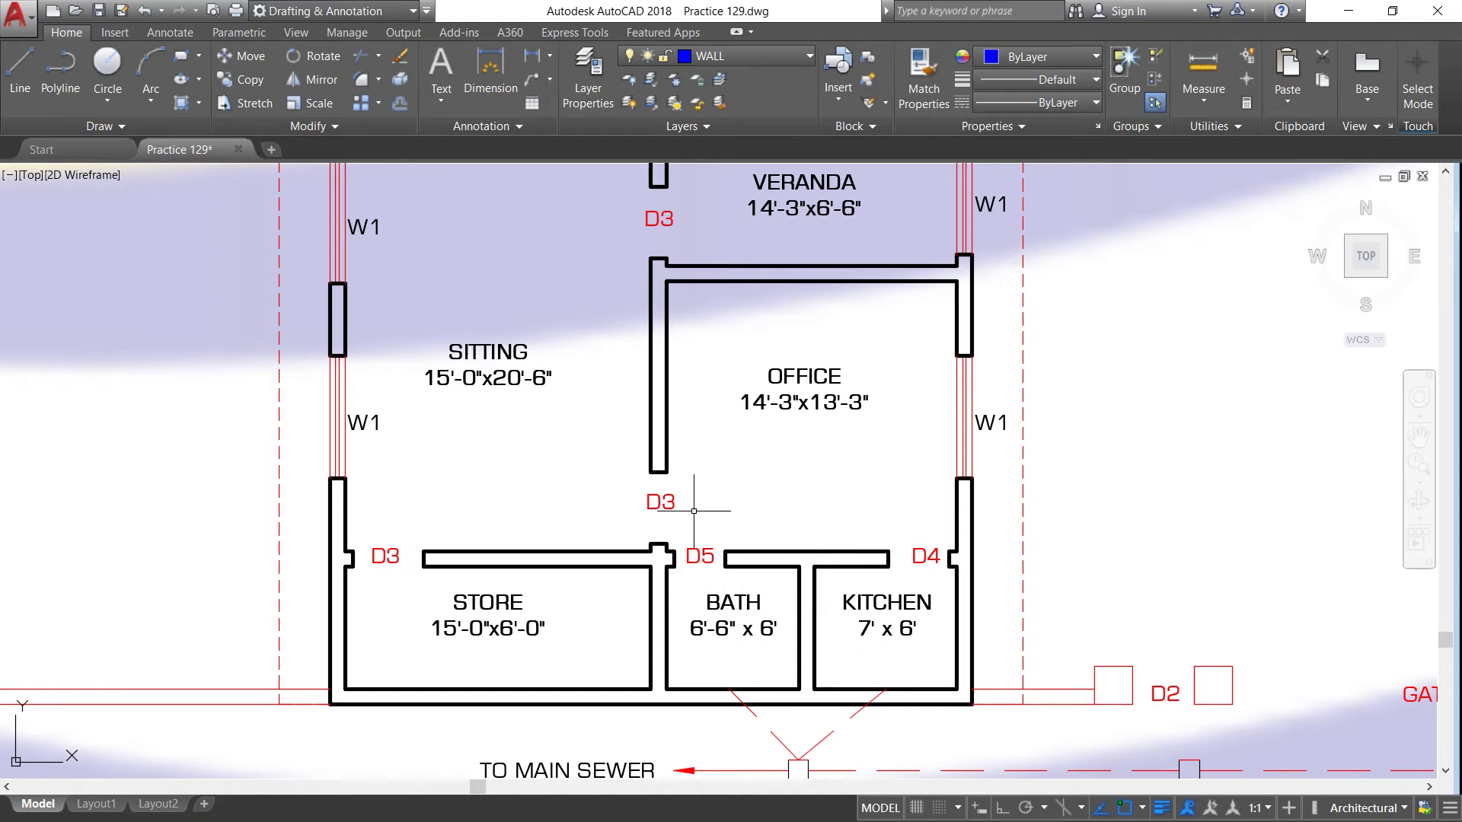
scroll(693, 511, down, 5)
scroll(837, 300, up, 4)
scroll(838, 300, up, 2)
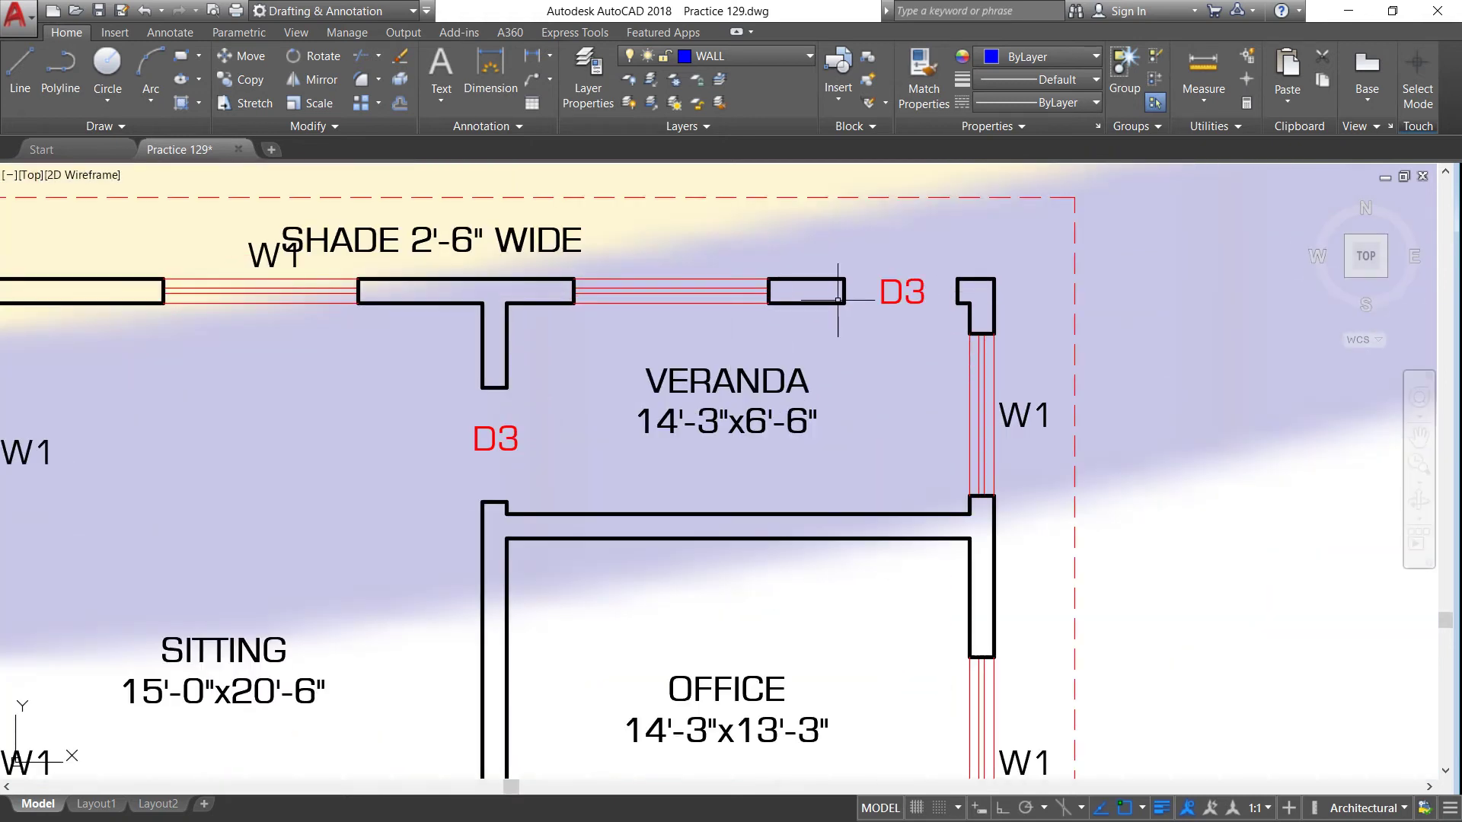
scroll(597, 408, down, 6)
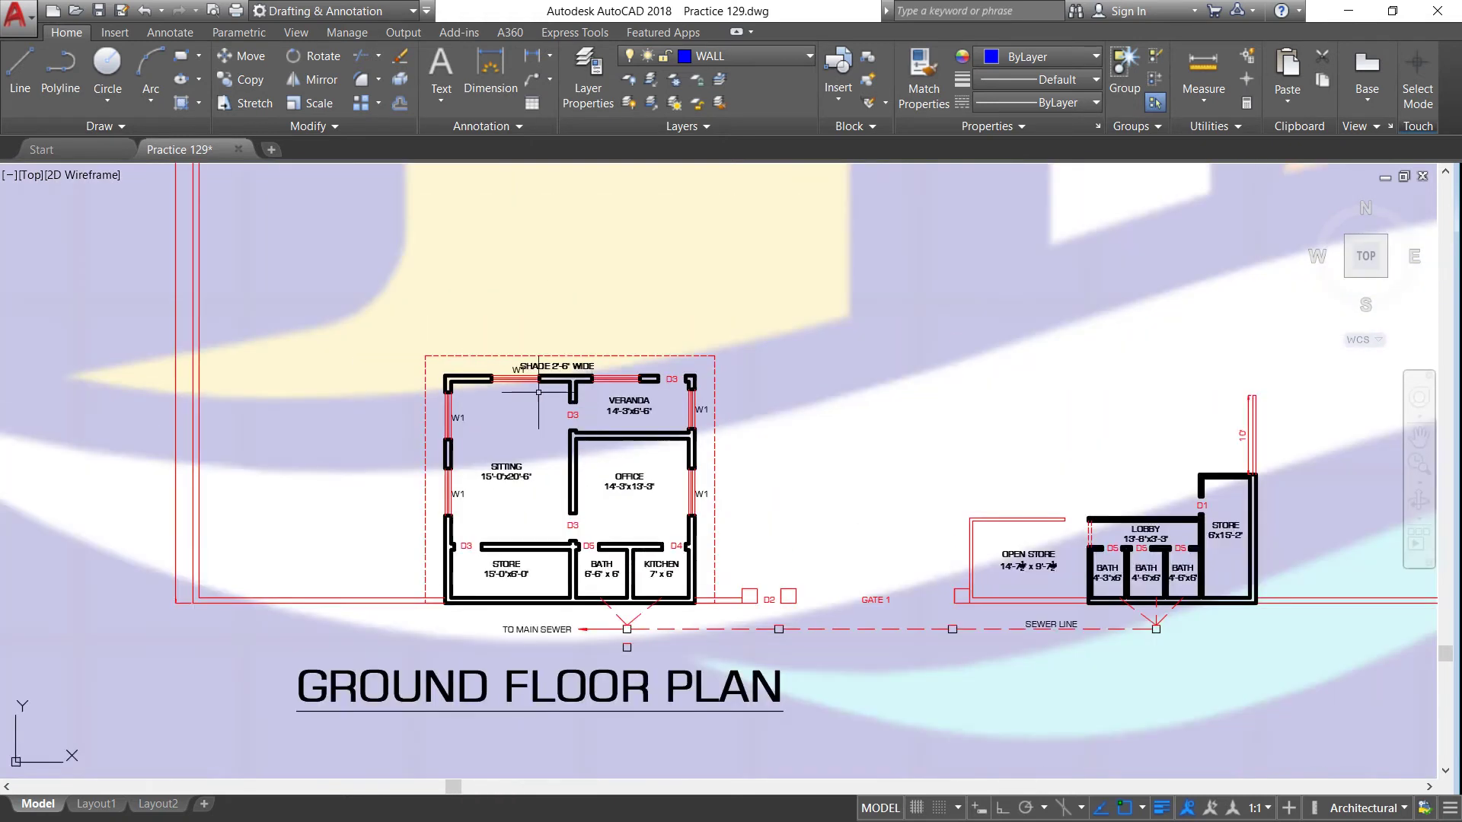
scroll(538, 392, down, 2)
scroll(787, 486, up, 3)
Zoom out from the lobby, baths and store to the whole ground floor plan, store block, sewer line and title
scroll(787, 486, up, 3)
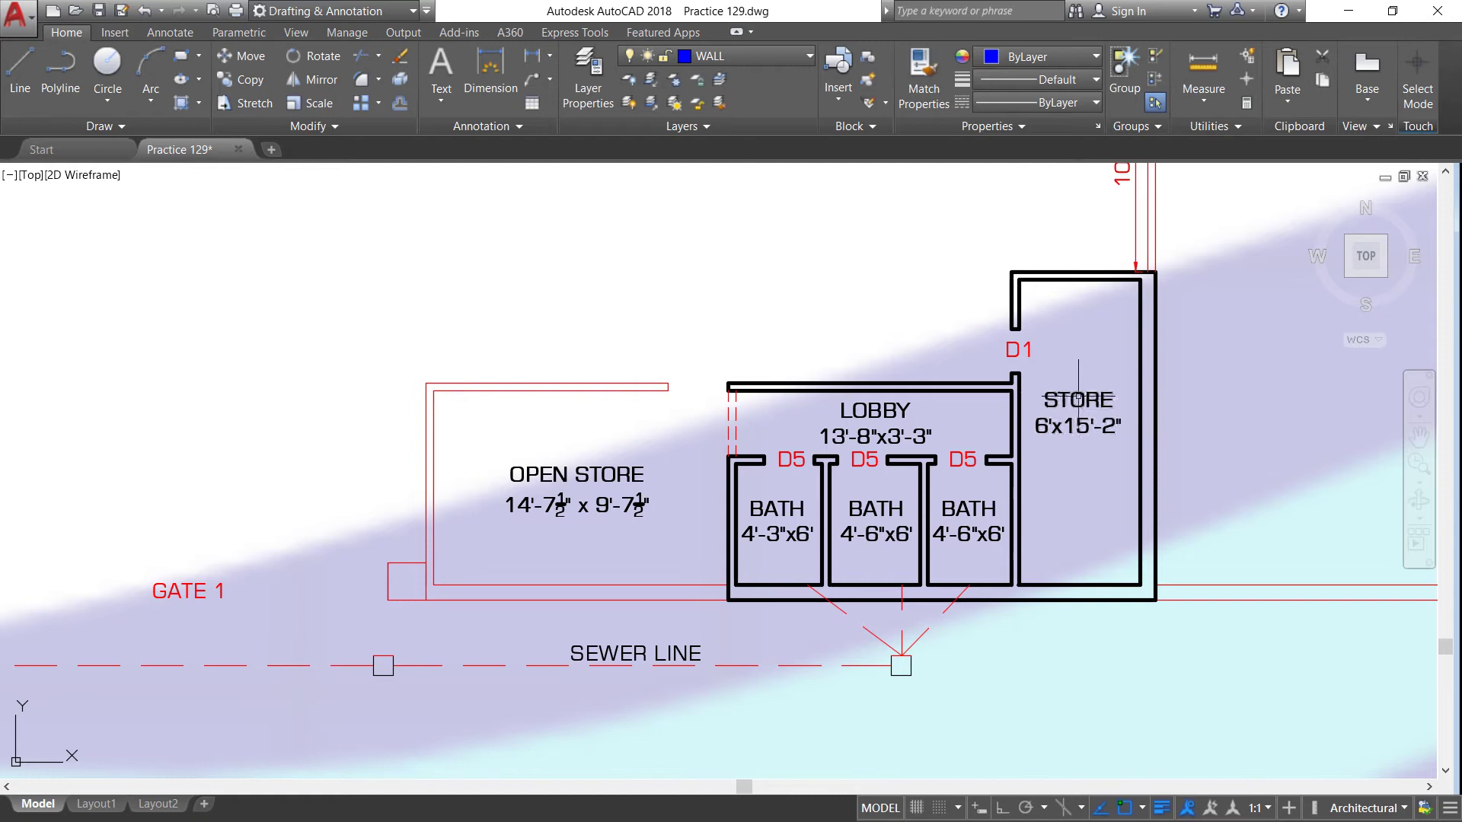
scroll(1086, 418, down, 2)
scroll(929, 300, down, 4)
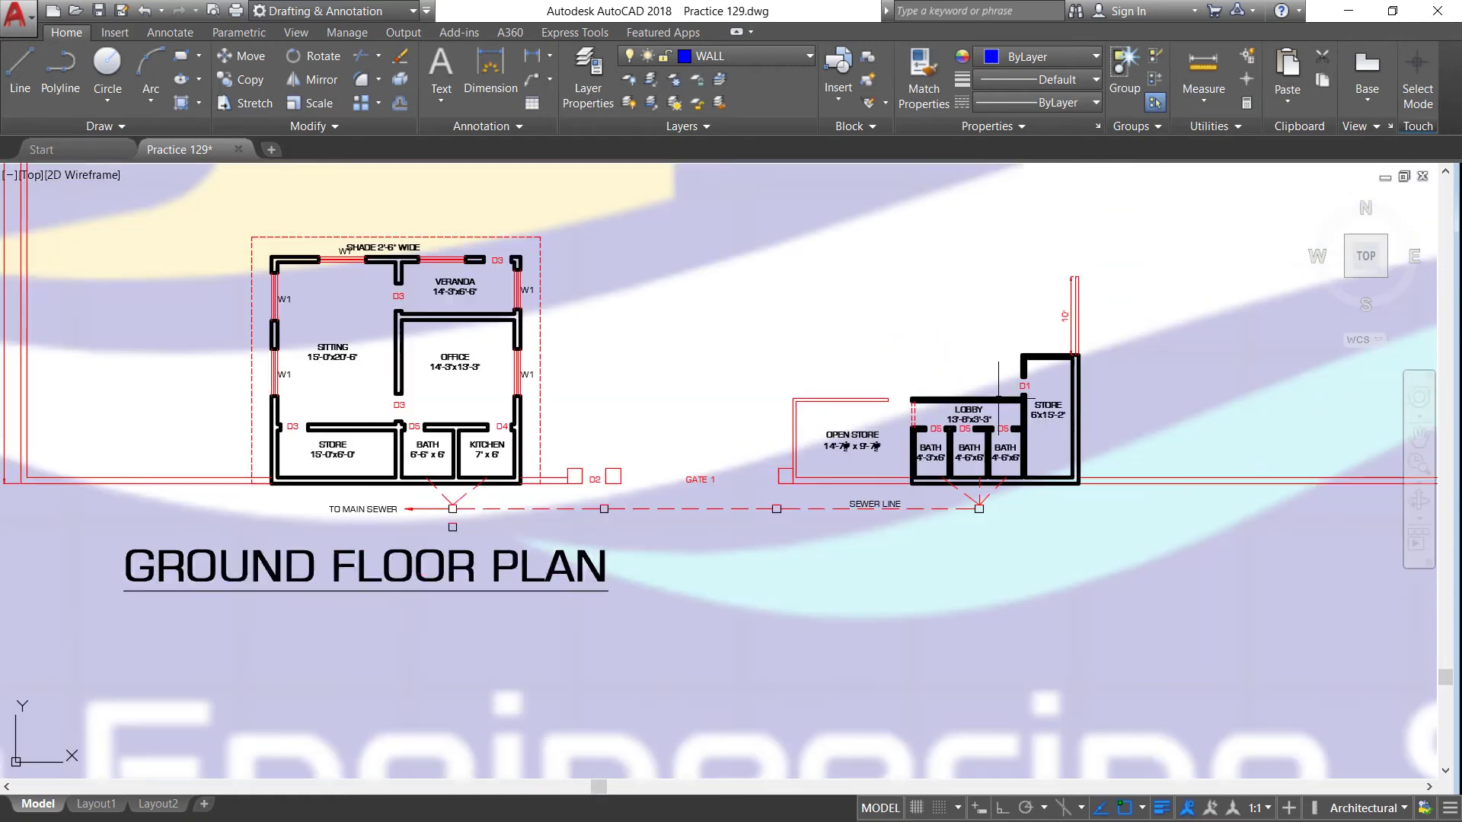
scroll(1019, 256, up, 4)
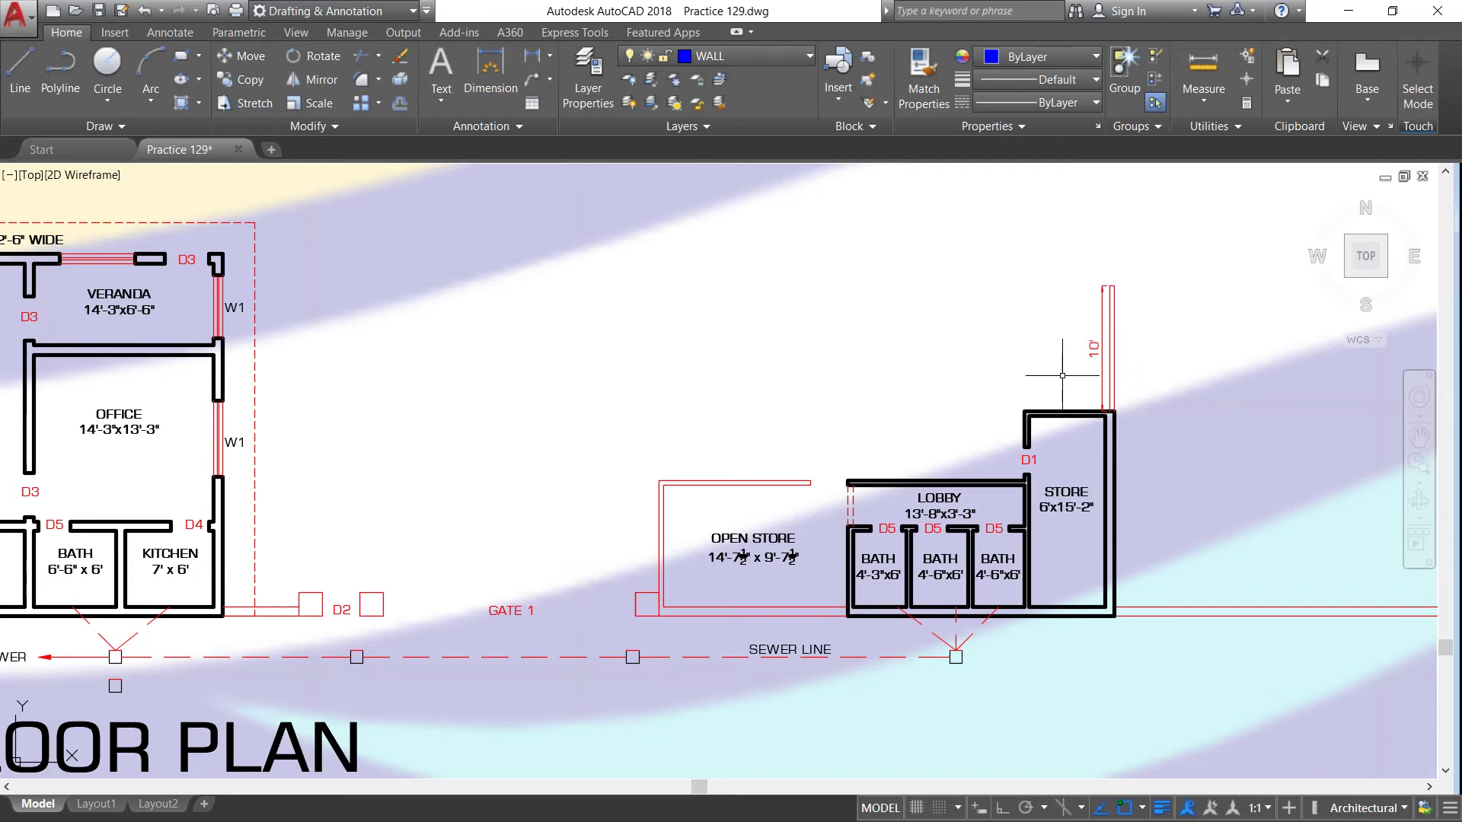
scroll(1021, 349, down, 4)
scroll(1035, 349, up, 4)
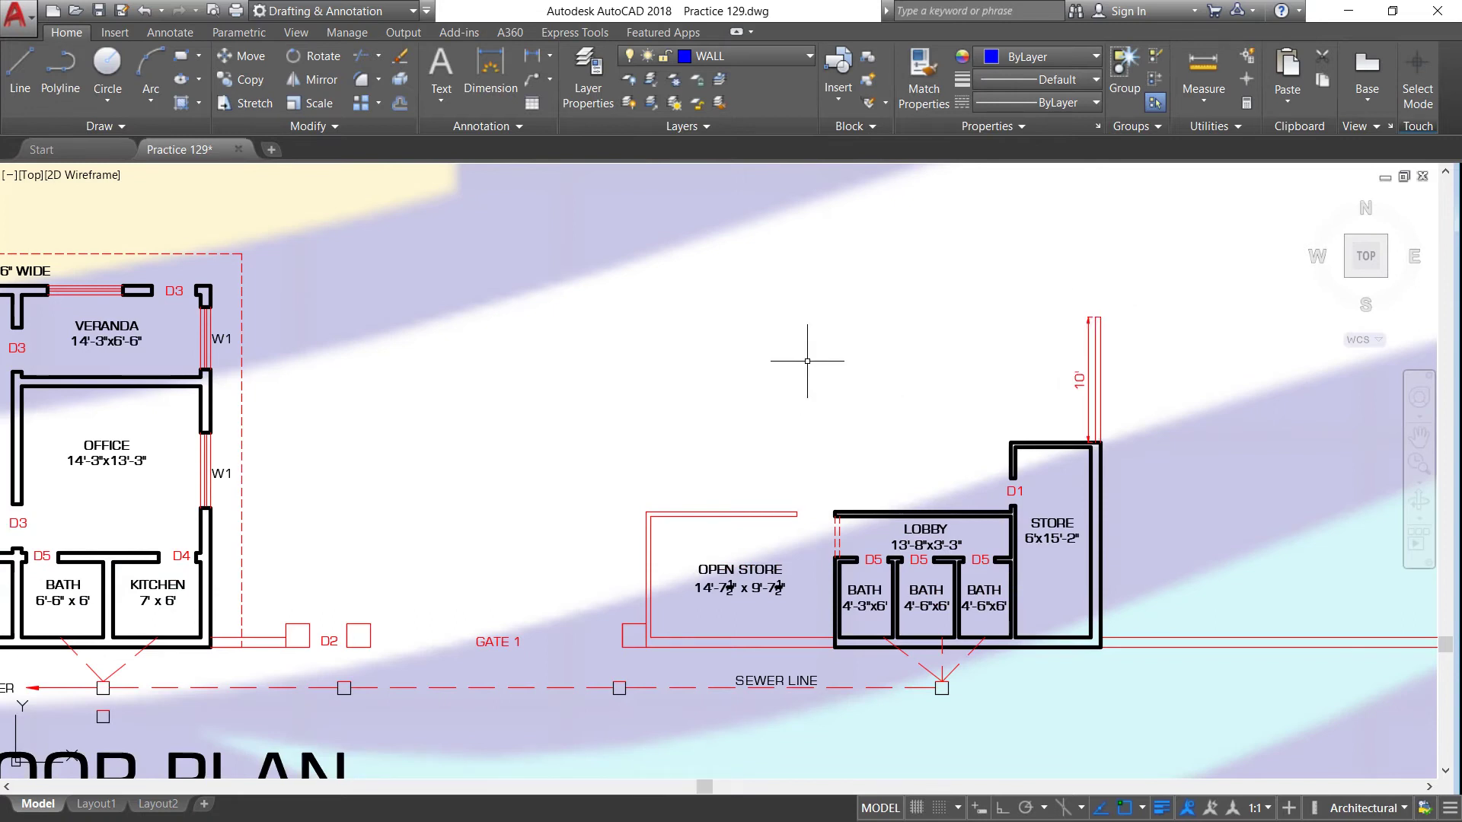
scroll(940, 427, down, 2)
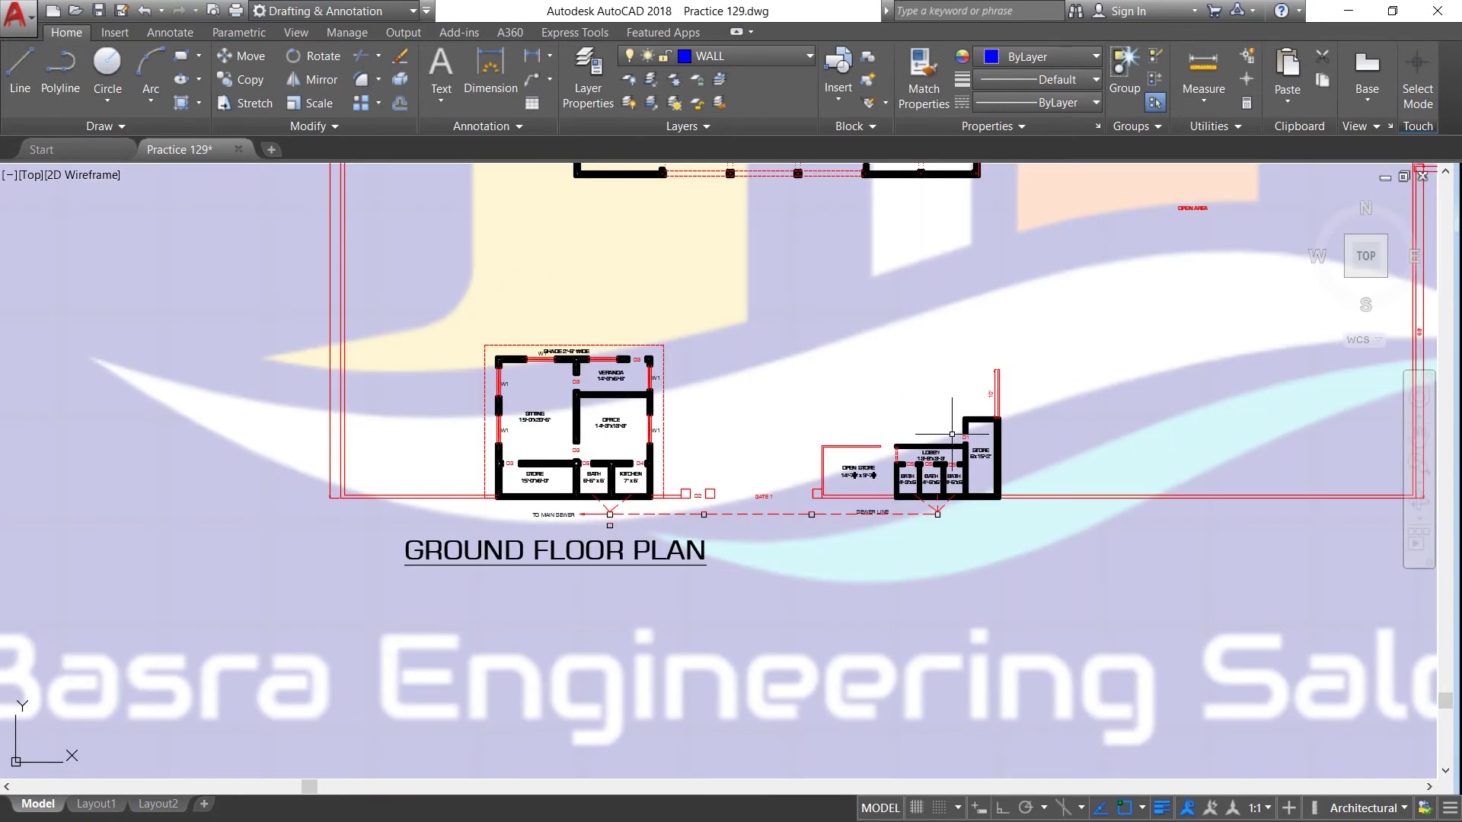
scroll(925, 381, down, 2)
Zoom in on the 40'-6" x 25'-6" GODOWN room and its 16' tag
scroll(909, 379, down, 2)
scroll(1070, 298, up, 2)
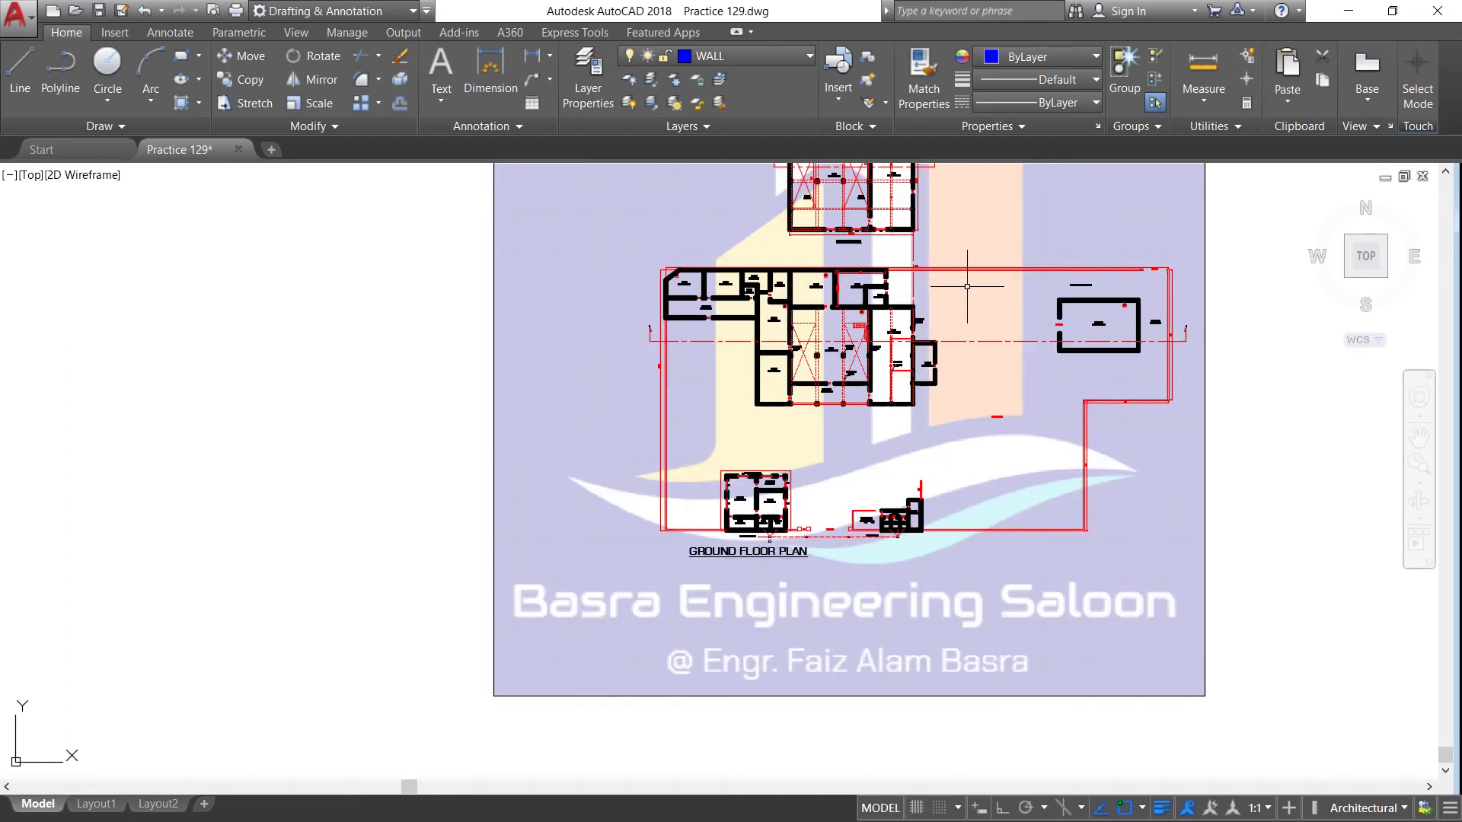
scroll(1073, 301, up, 2)
scroll(1151, 310, up, 2)
scroll(1151, 310, up, 2)
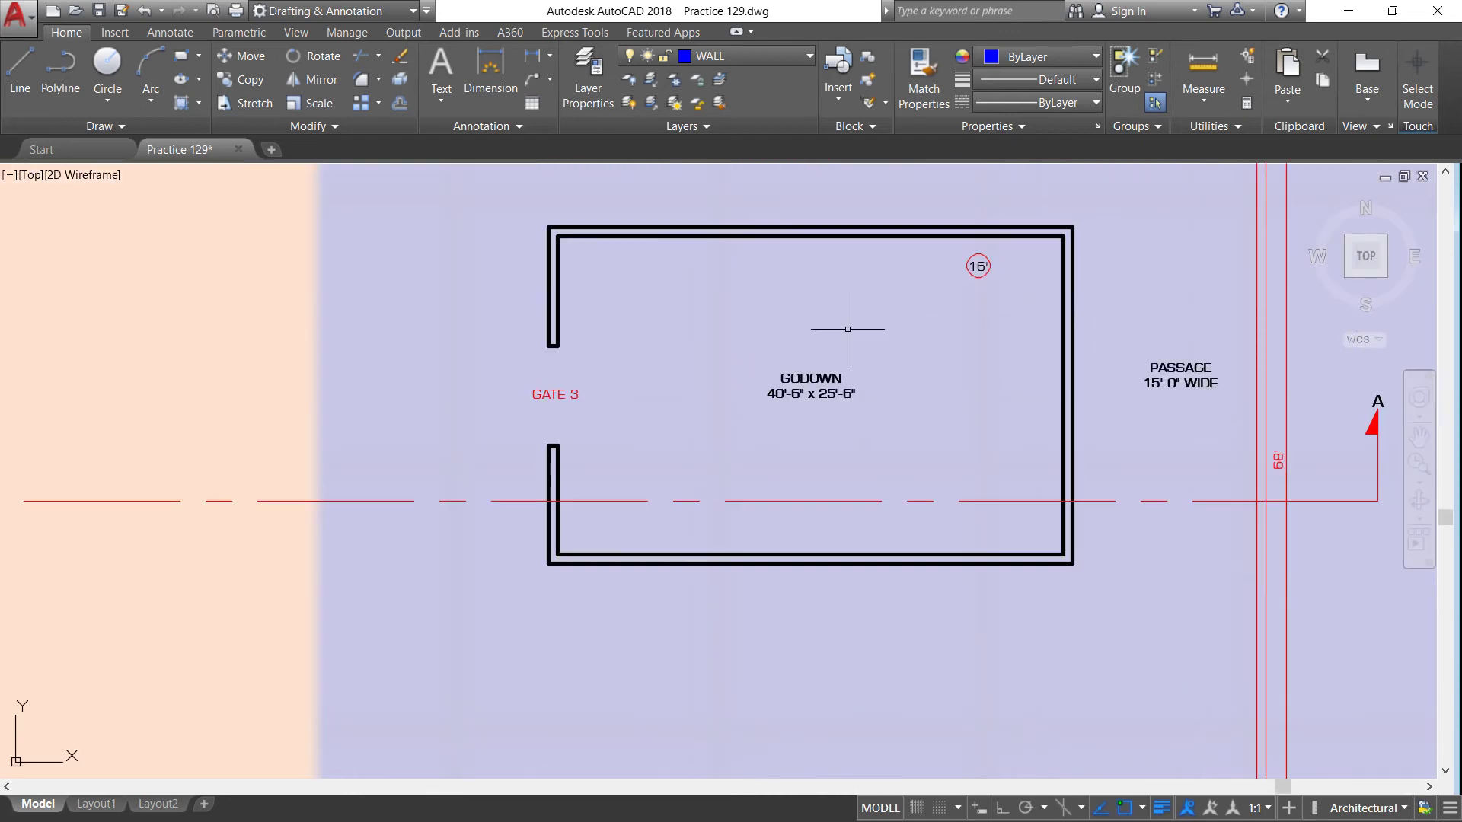
scroll(715, 358, down, 2)
scroll(709, 269, up, 2)
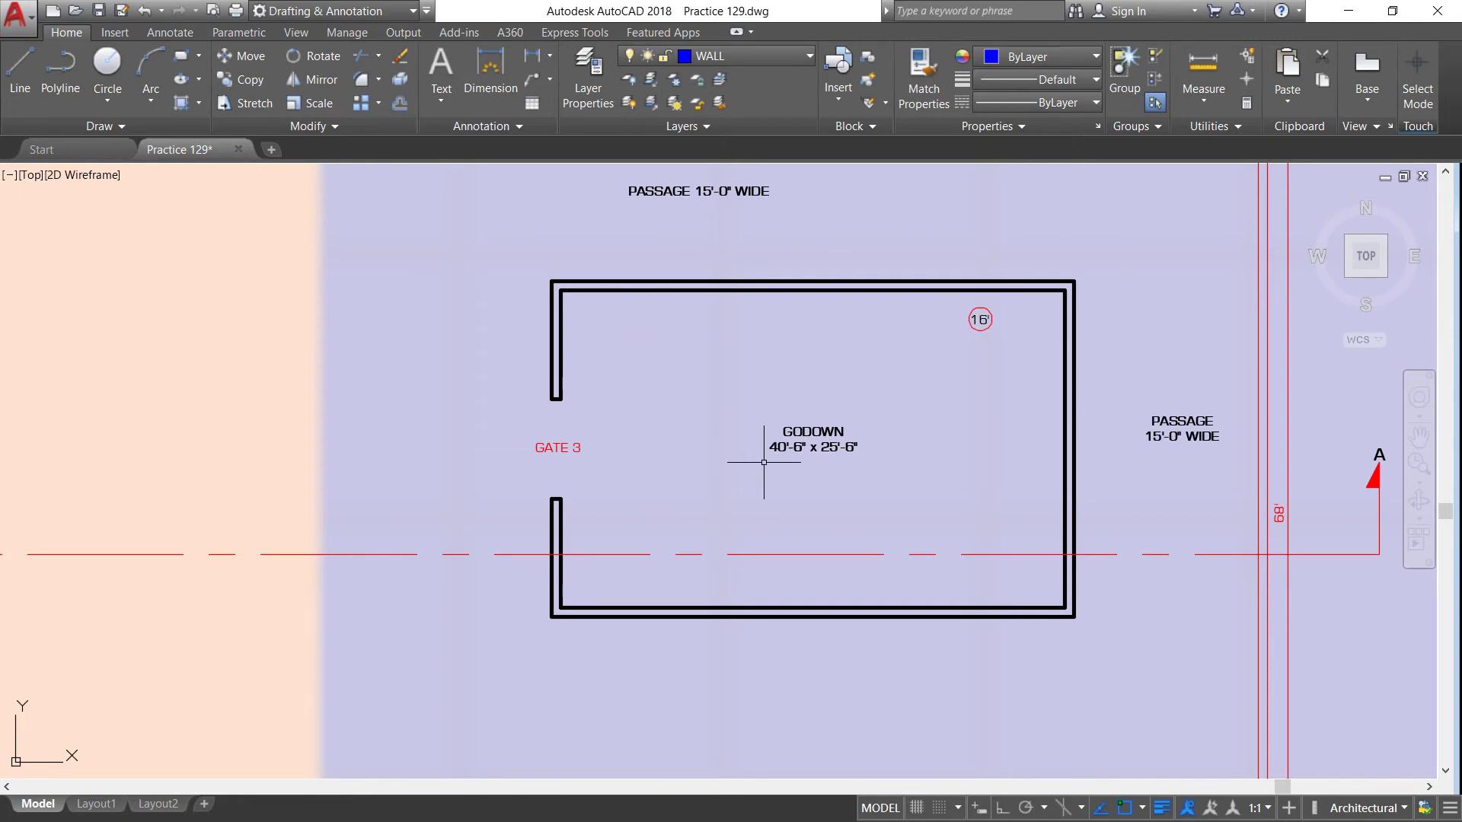
scroll(770, 459, up, 2)
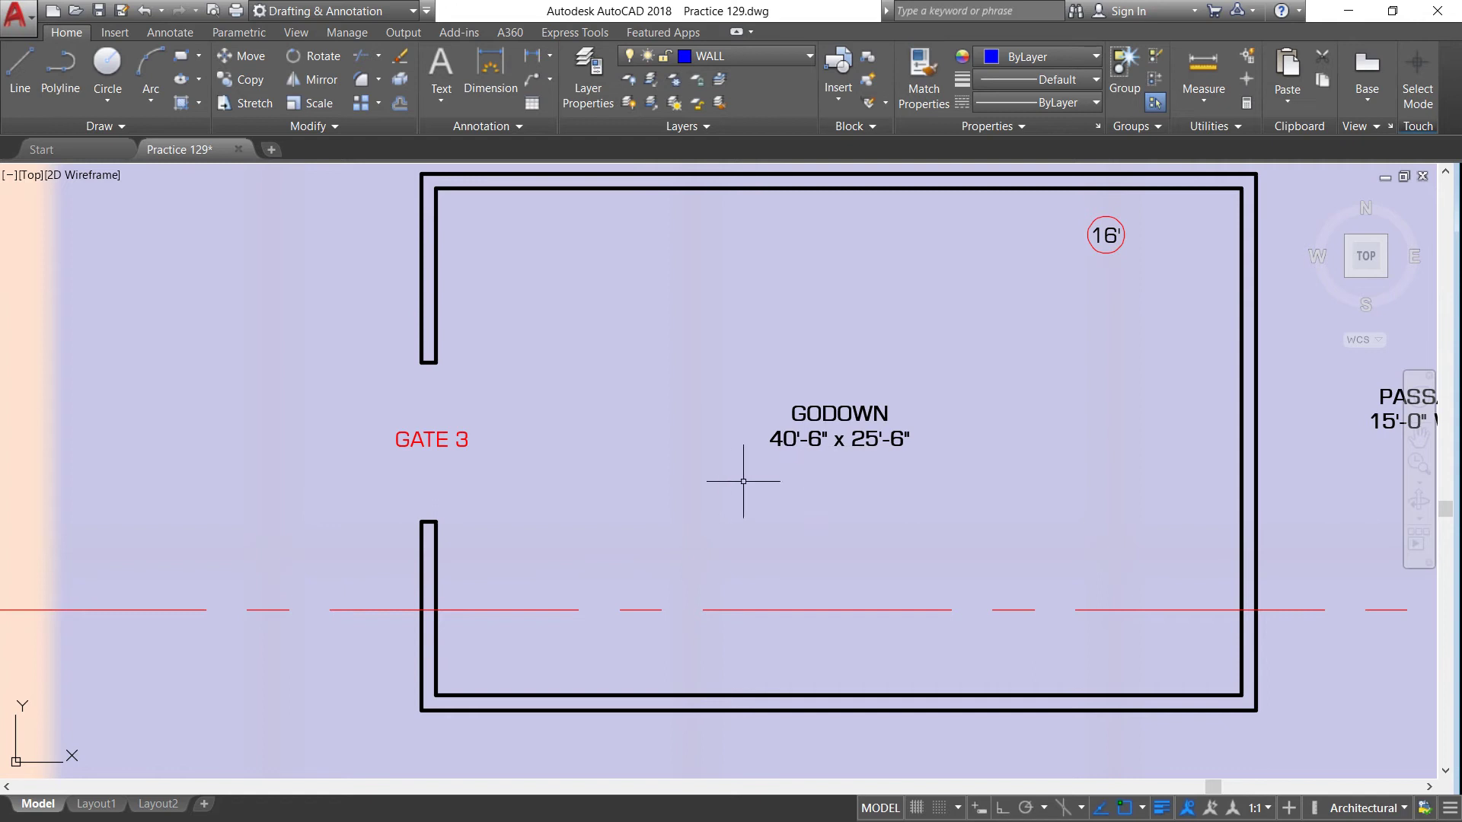
Zoom back out to show the godown beside the store block and Gate 2
scroll(727, 487, down, 2)
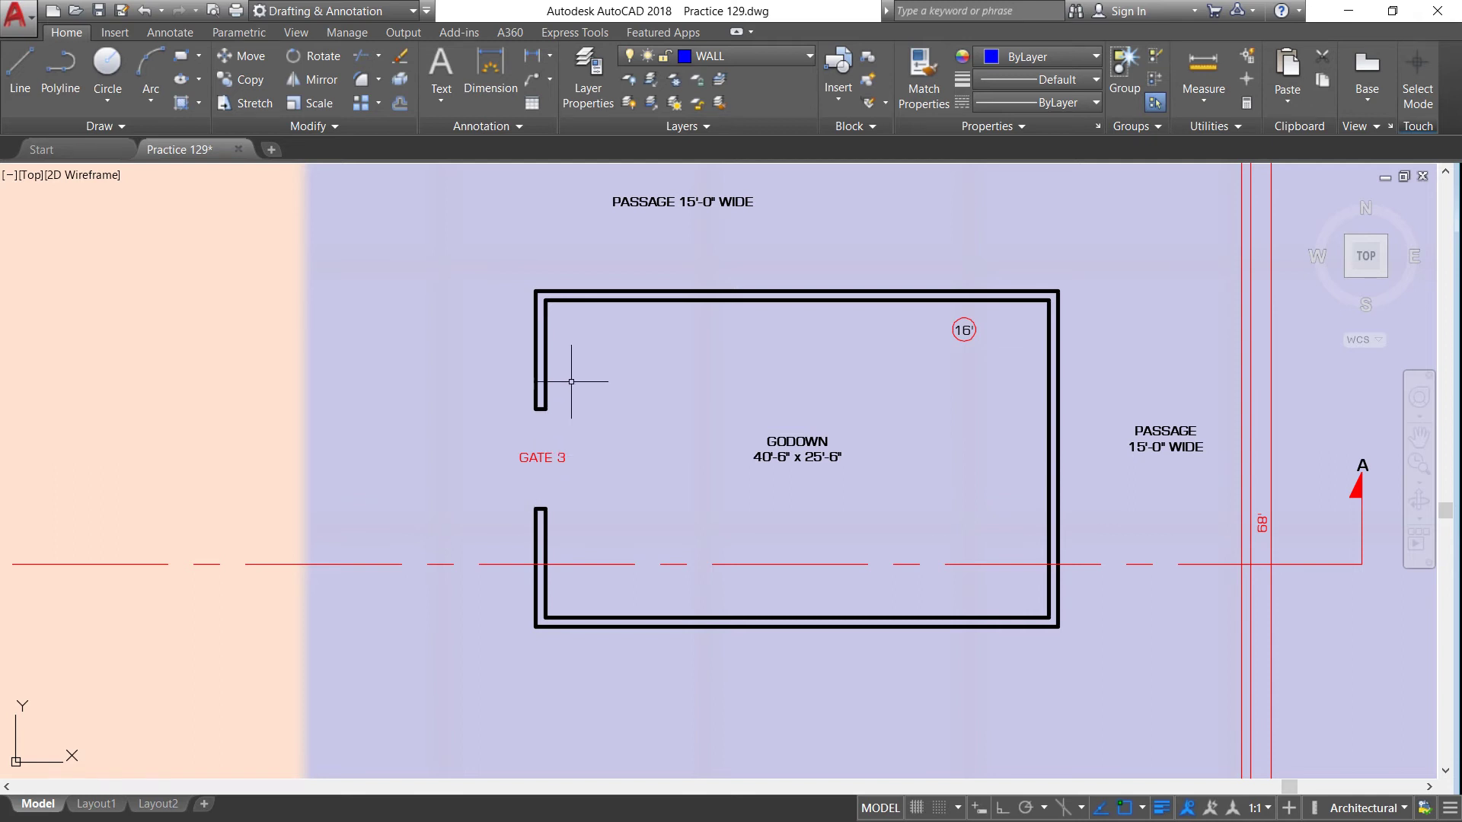
scroll(967, 324, up, 2)
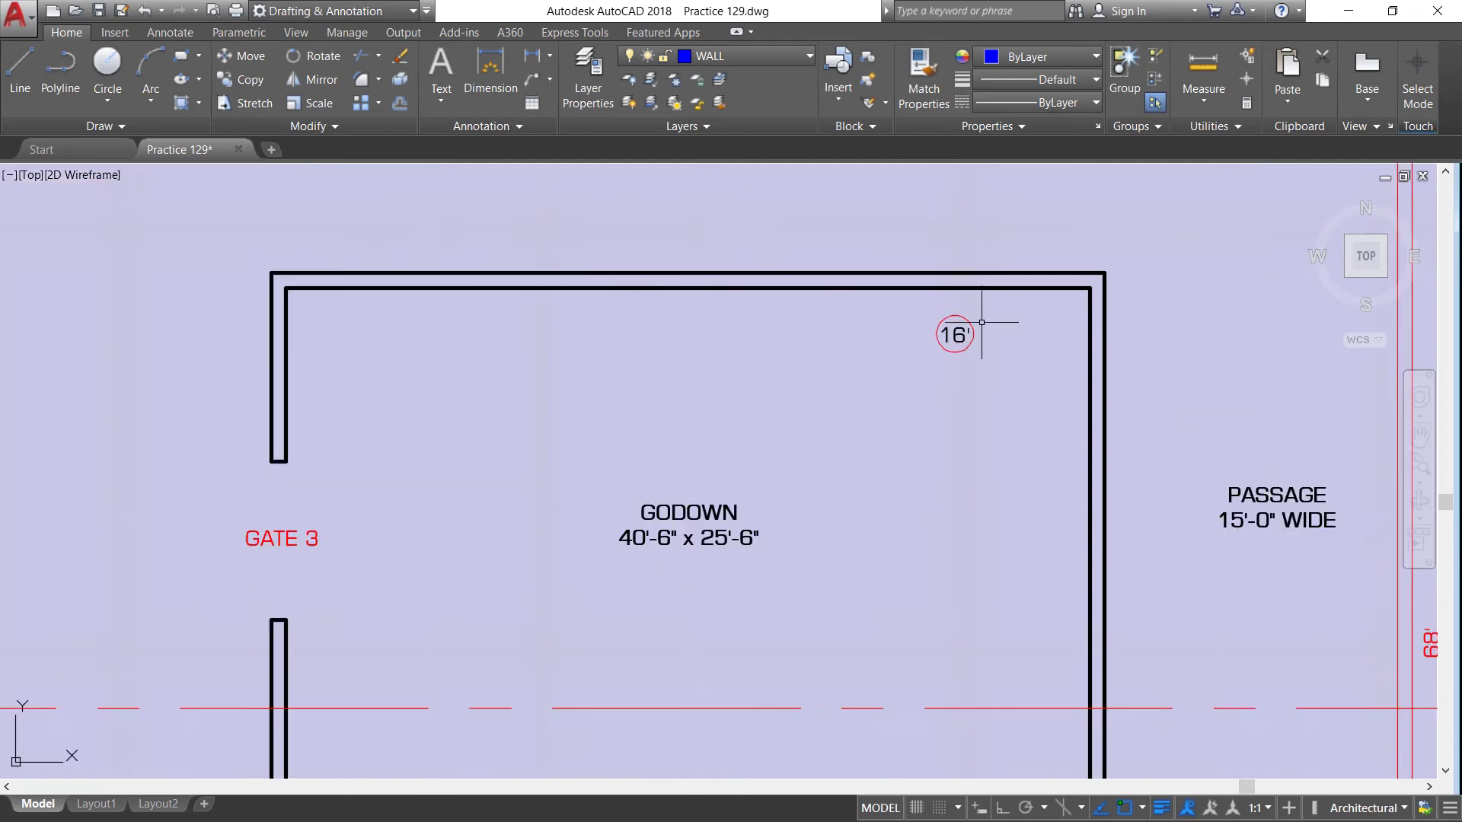
scroll(970, 320, up, 3)
scroll(913, 346, down, 3)
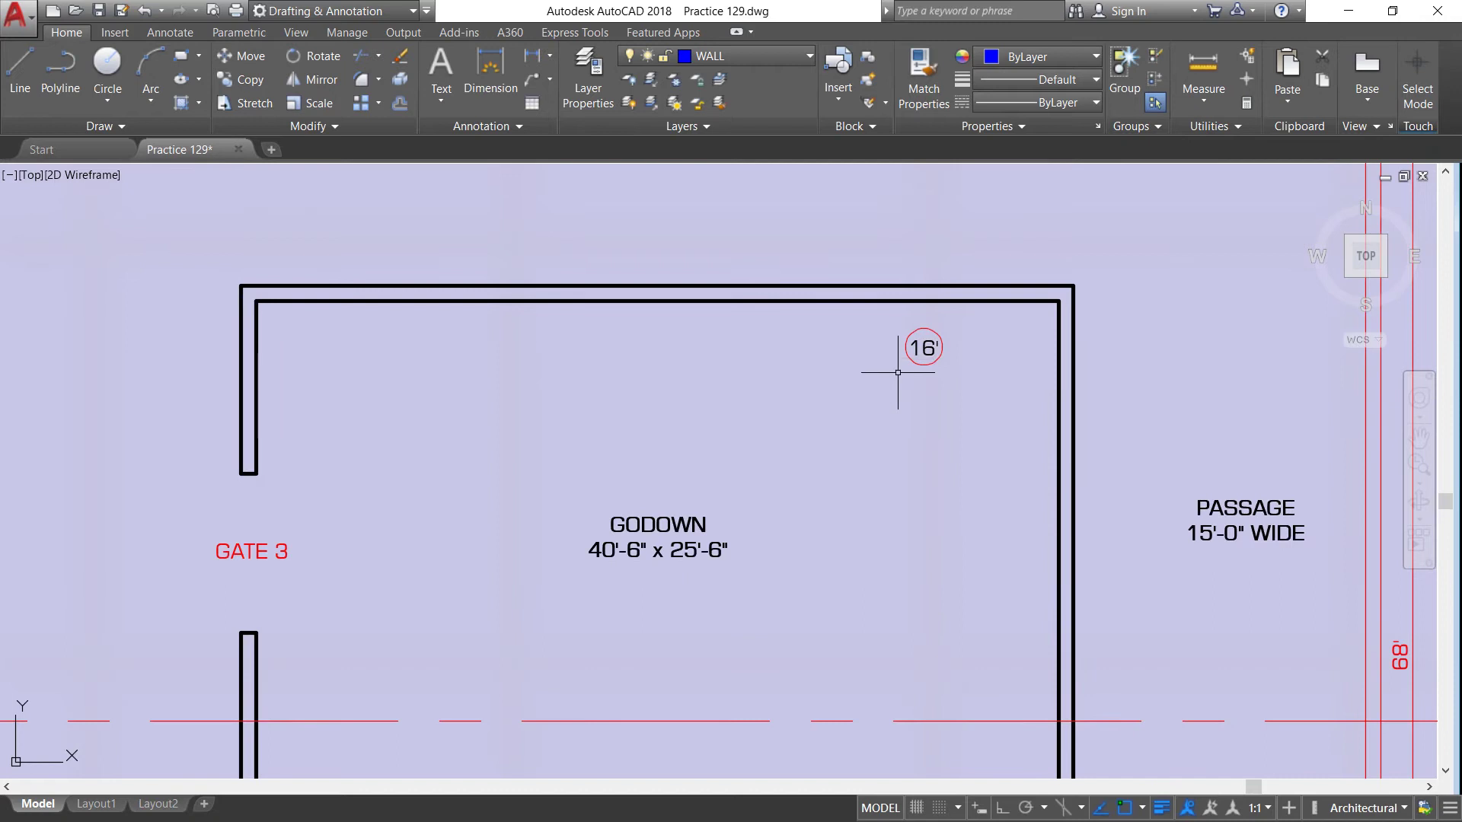
scroll(928, 346, up, 2)
scroll(925, 347, up, 2)
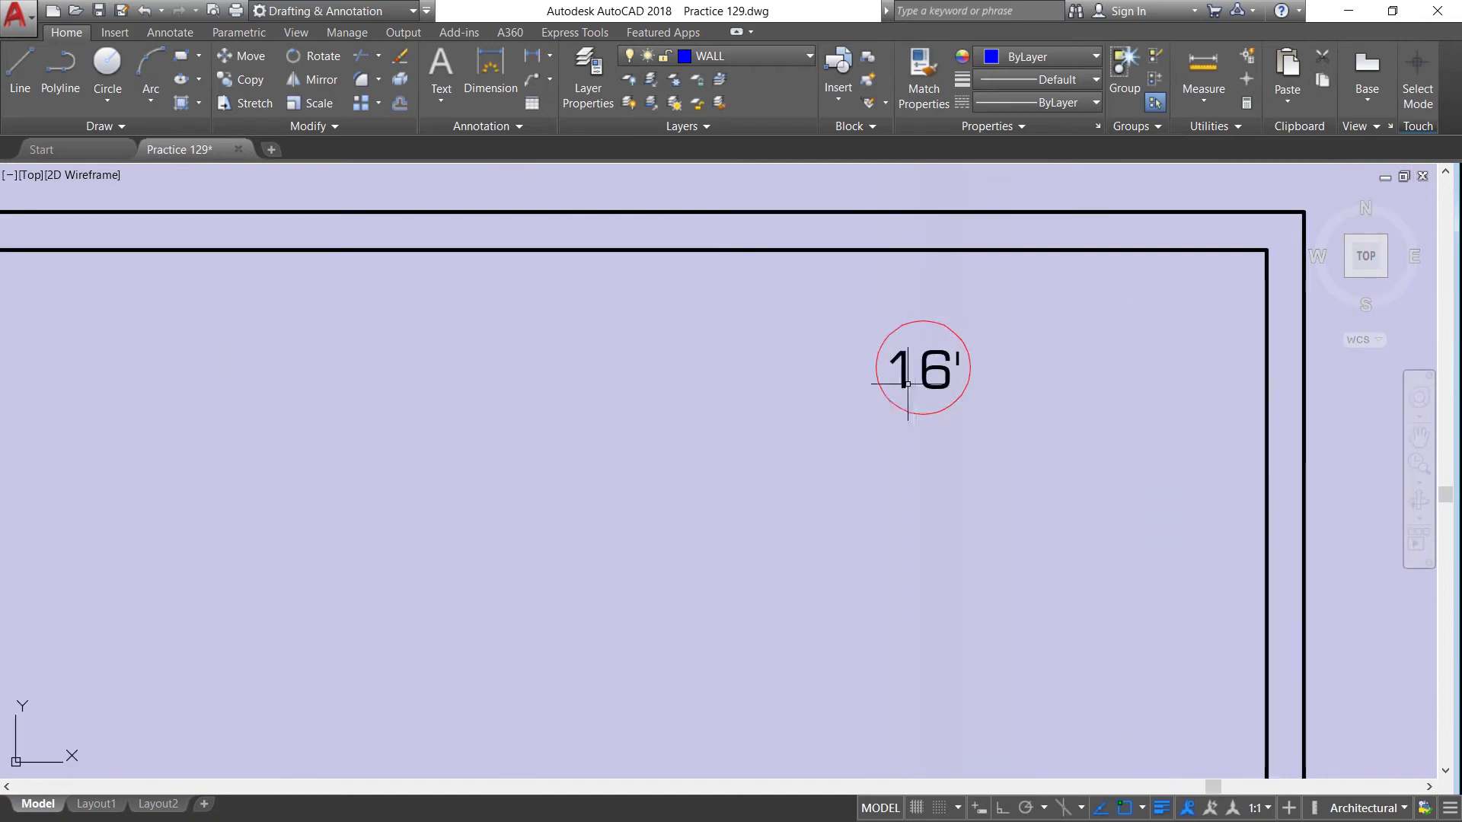
scroll(907, 369, down, 4)
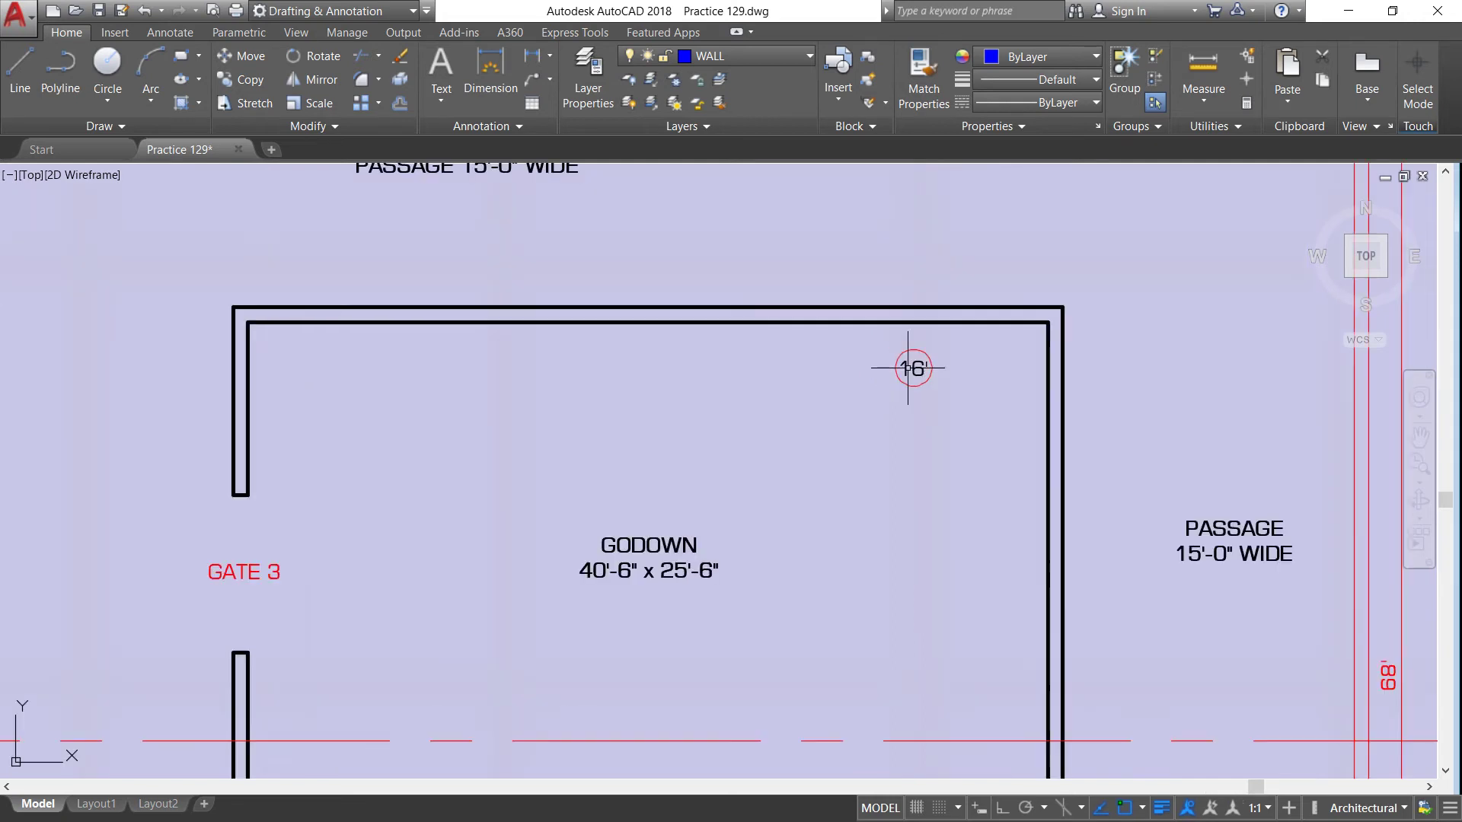
scroll(907, 369, down, 2)
Zoom in on GATE 2 to check its 9" wall dimensions
scroll(907, 370, down, 2)
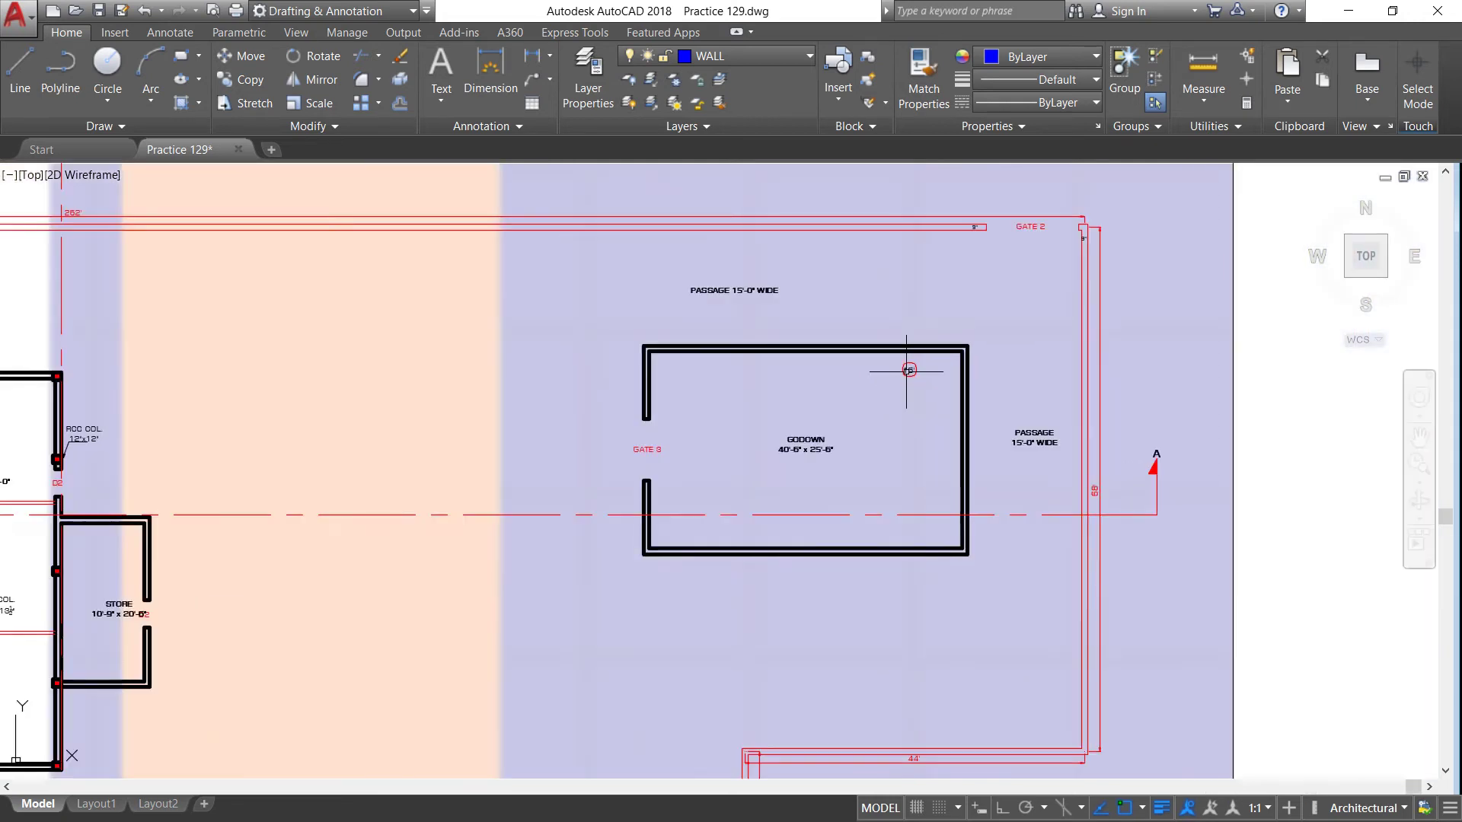
scroll(909, 370, up, 2)
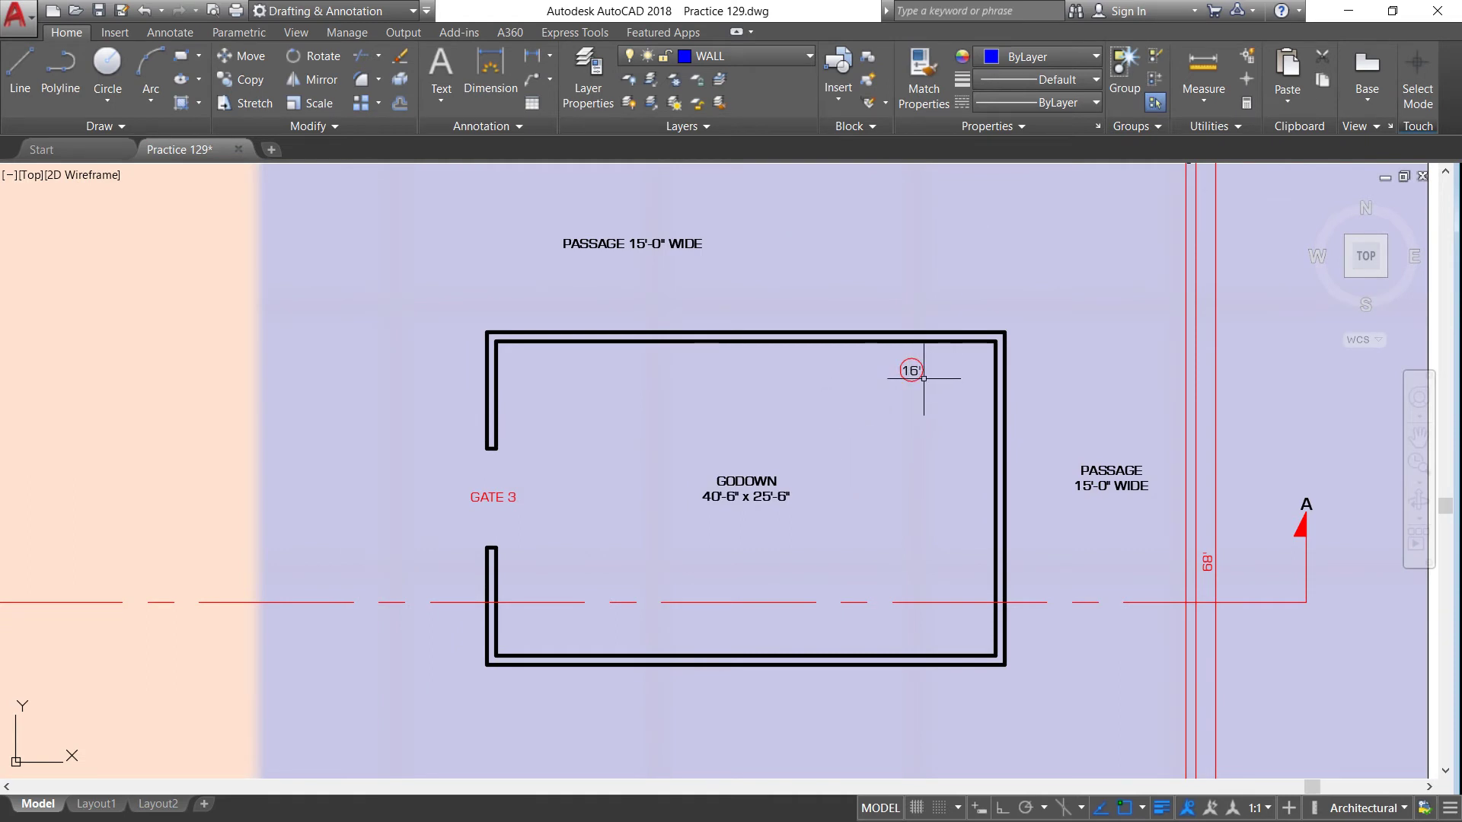
scroll(823, 471, down, 1)
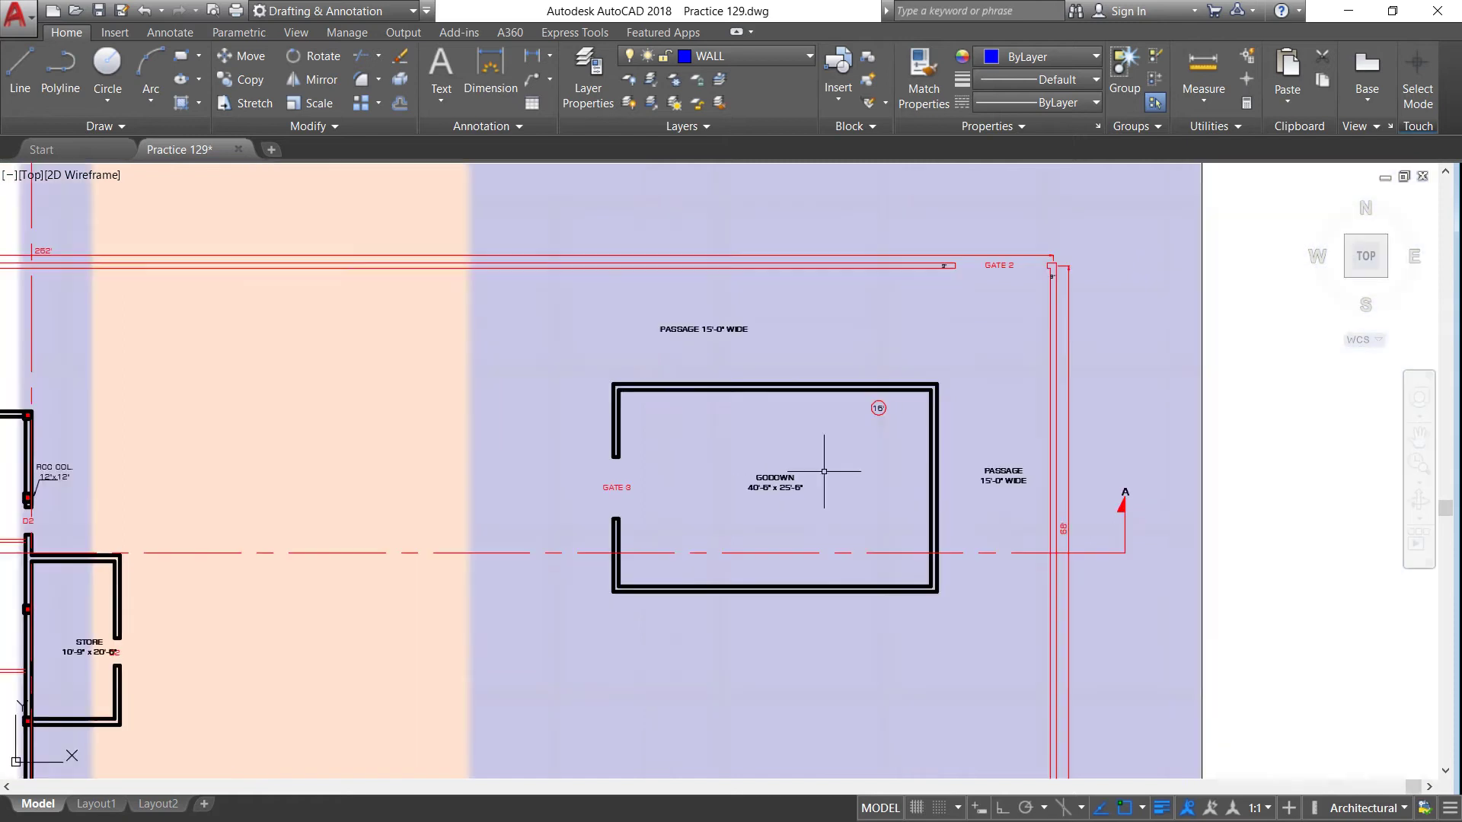
scroll(962, 491, up, 2)
scroll(1014, 481, up, 2)
scroll(1015, 476, down, 3)
scroll(1005, 457, down, 1)
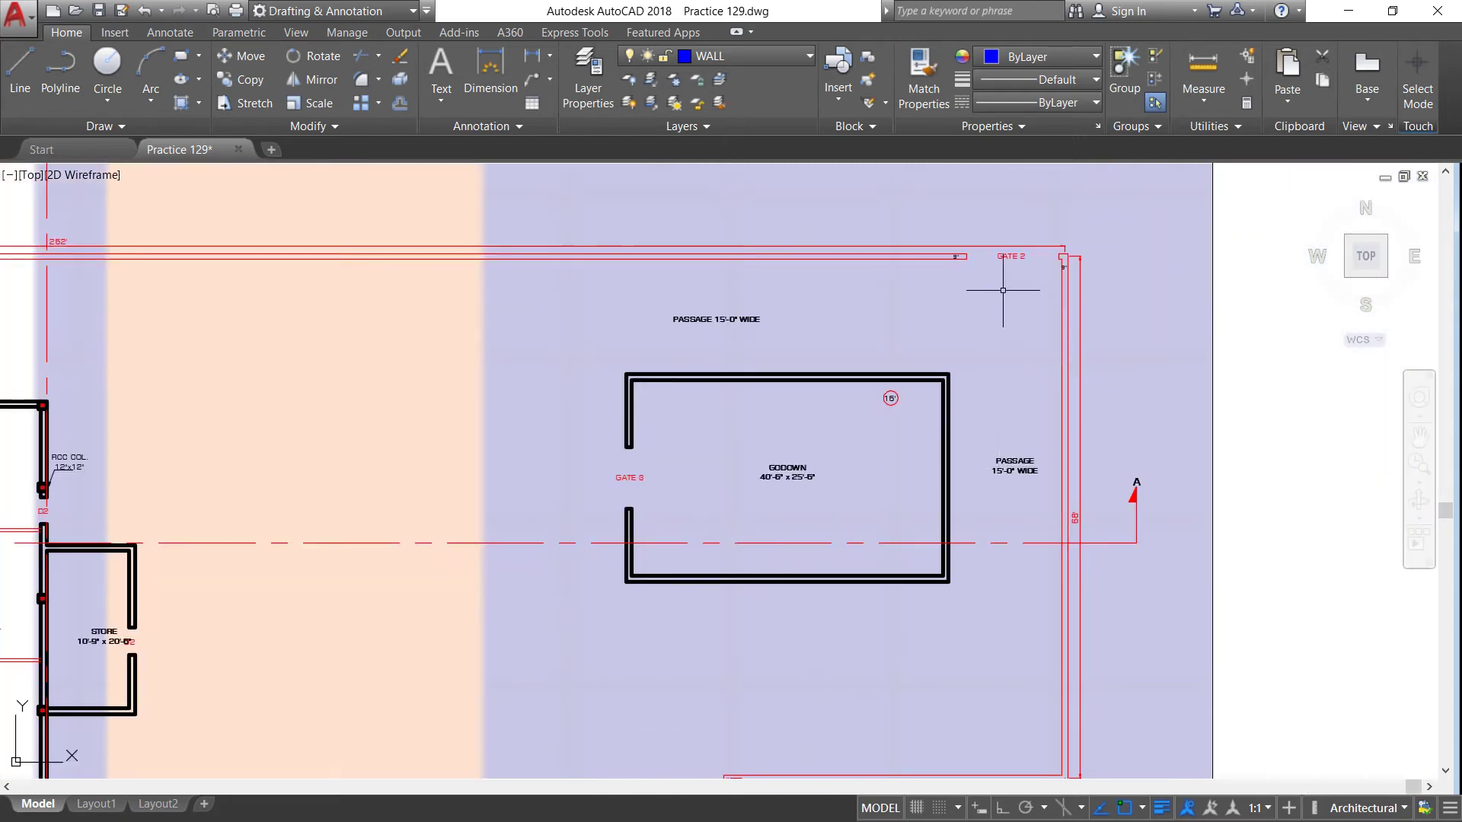
scroll(1003, 259, up, 3)
scroll(1000, 256, up, 1)
Zoom far out to show the main block and godown together
scroll(998, 252, down, 2)
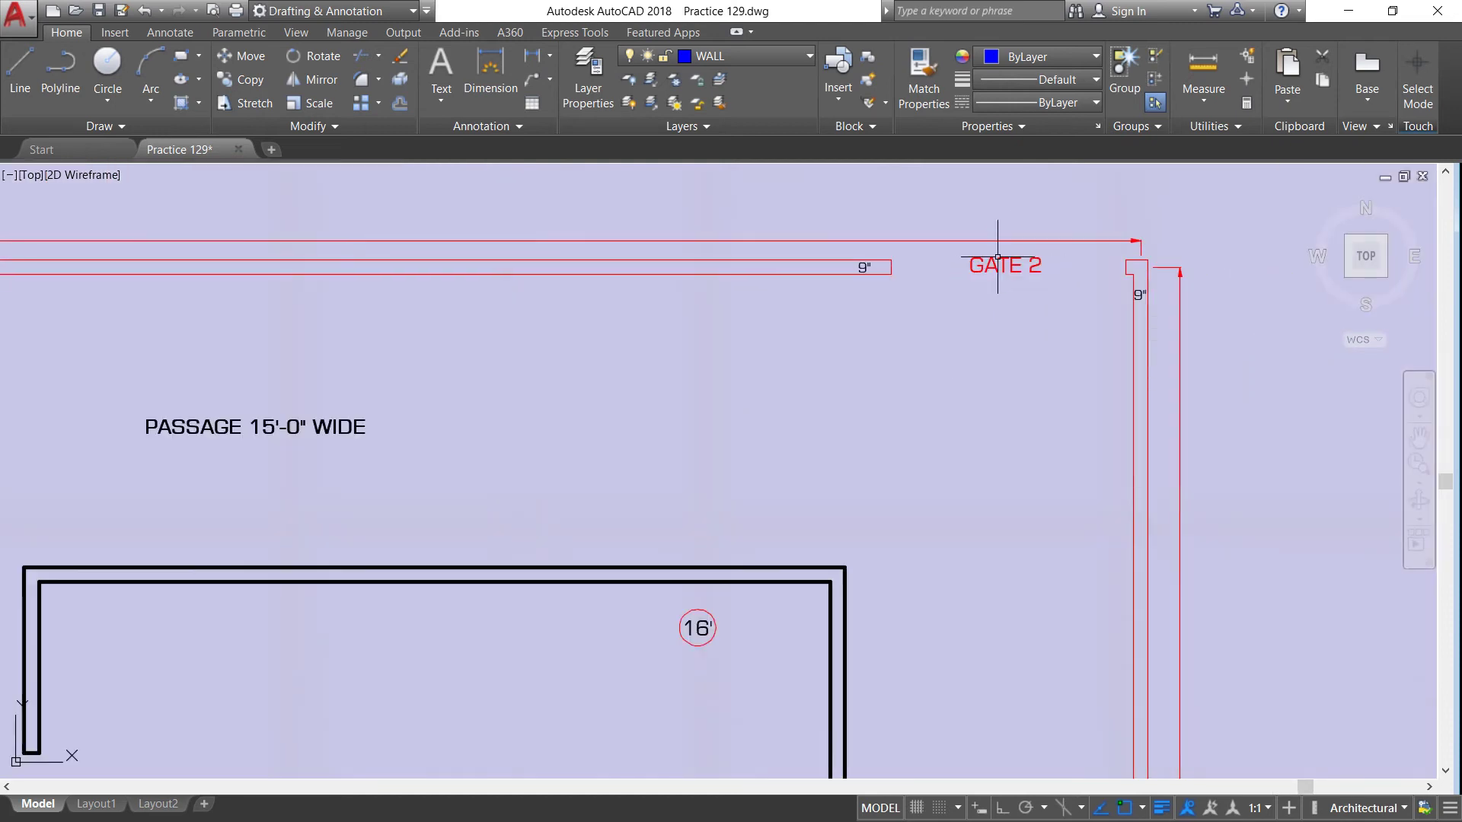
scroll(838, 271, up, 2)
scroll(903, 265, up, 2)
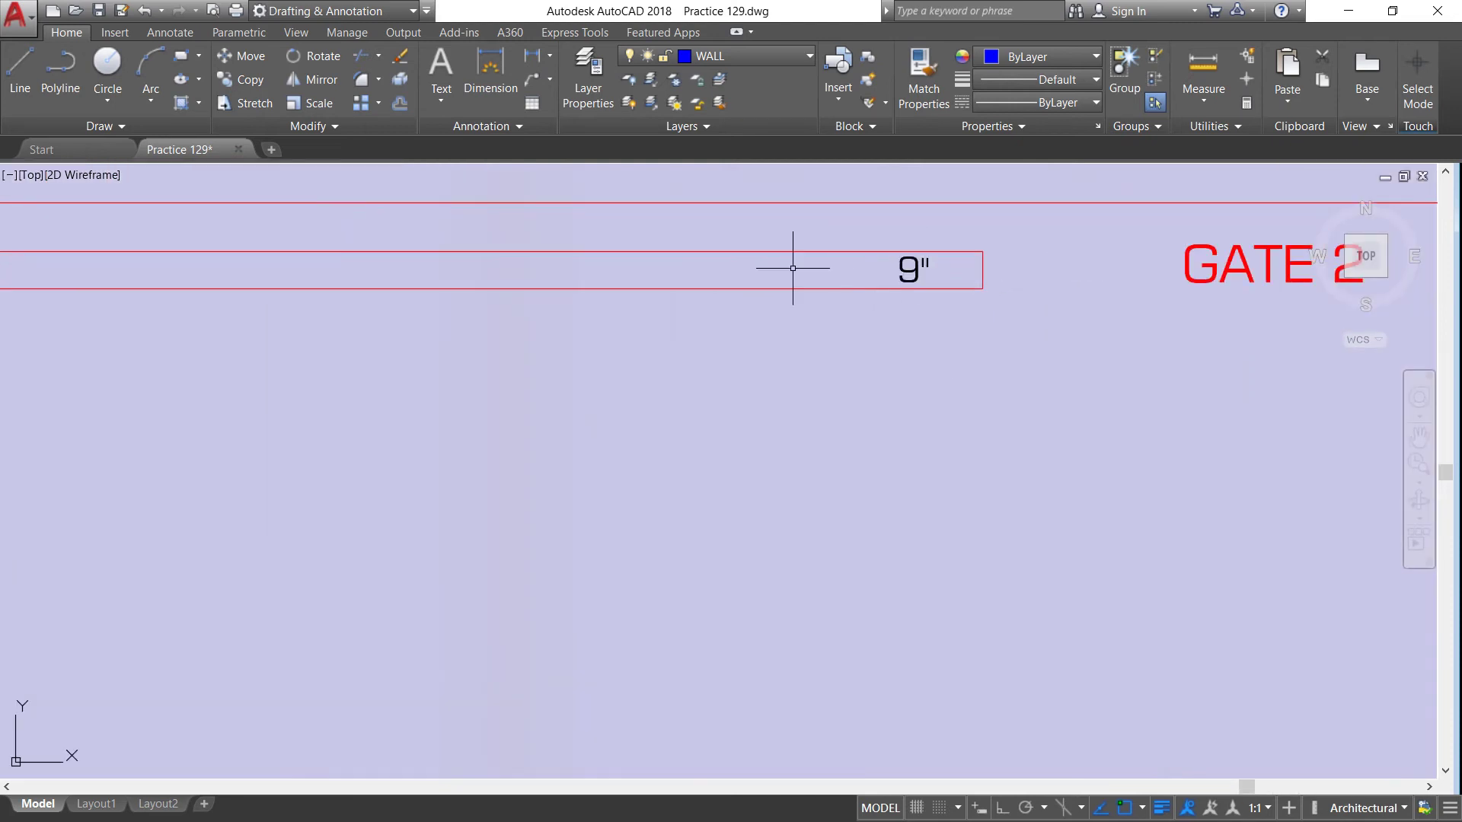
scroll(604, 285, down, 1)
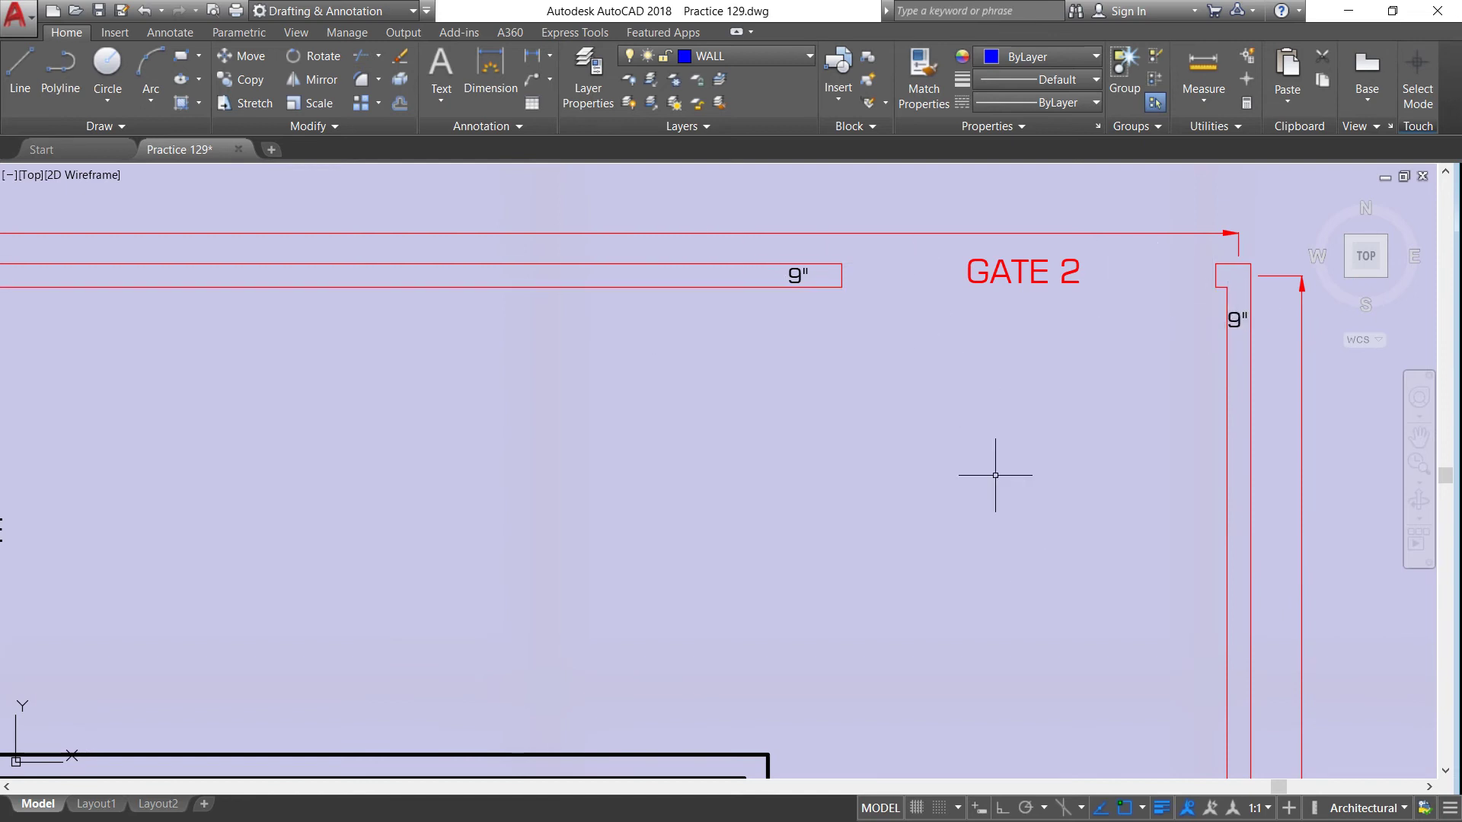
scroll(990, 251, down, 3)
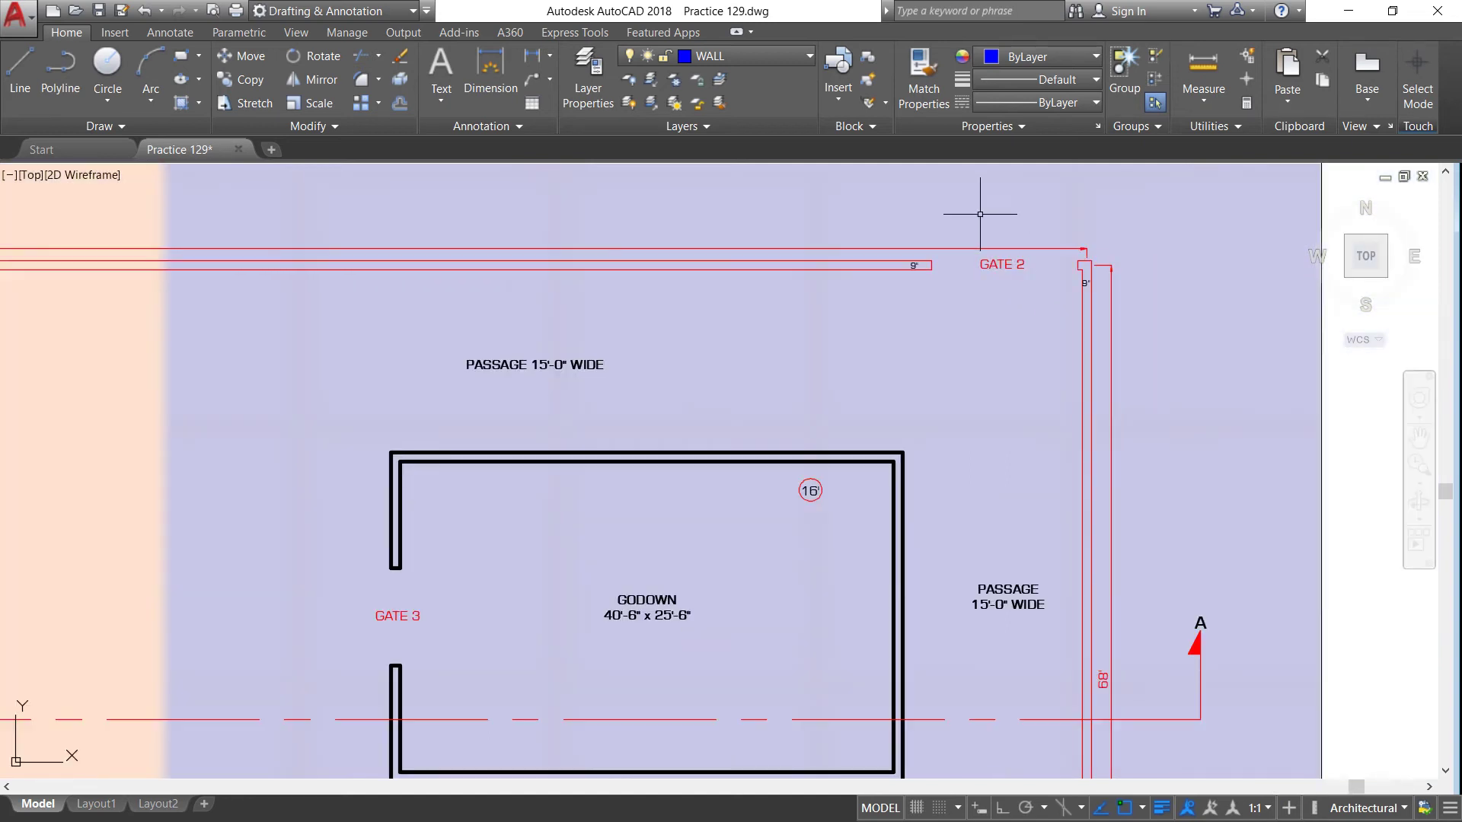
scroll(990, 483, down, 6)
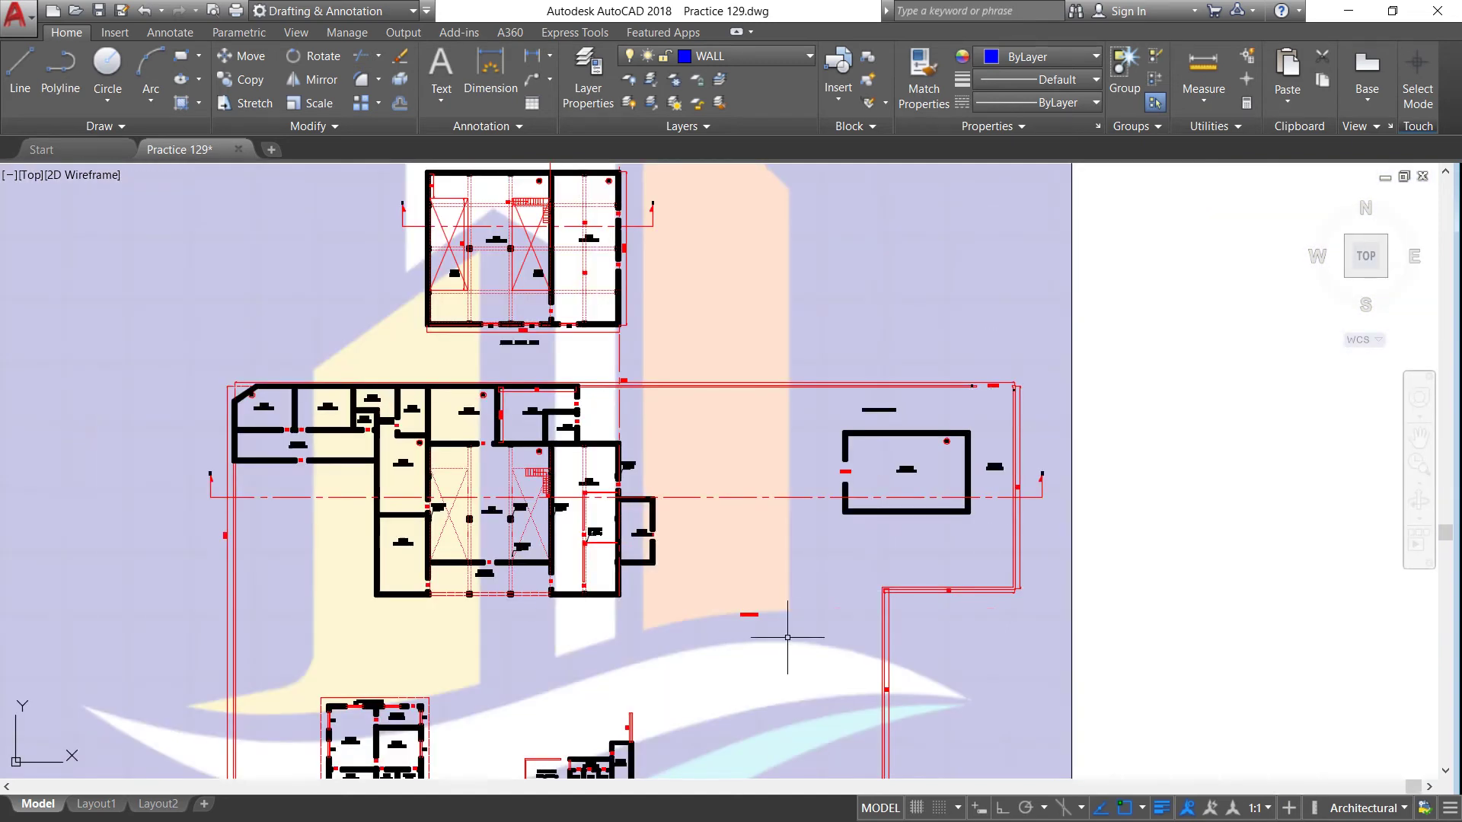
Zoom in on the main block until HALL, STORE and the 47'-0" x 9'-6" VERANDA labels are legible
scroll(769, 462, up, 2)
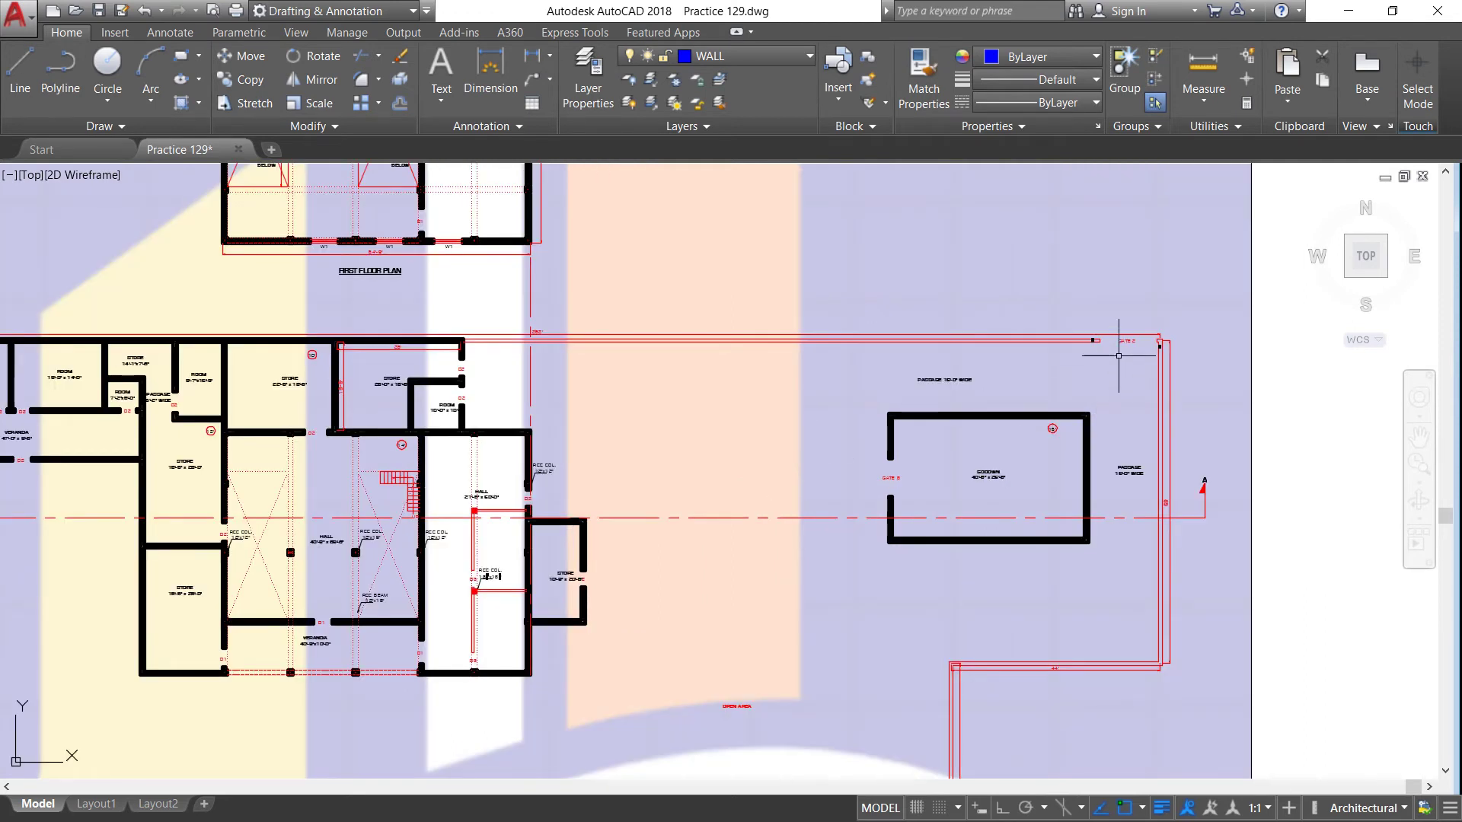
scroll(913, 381, up, 5)
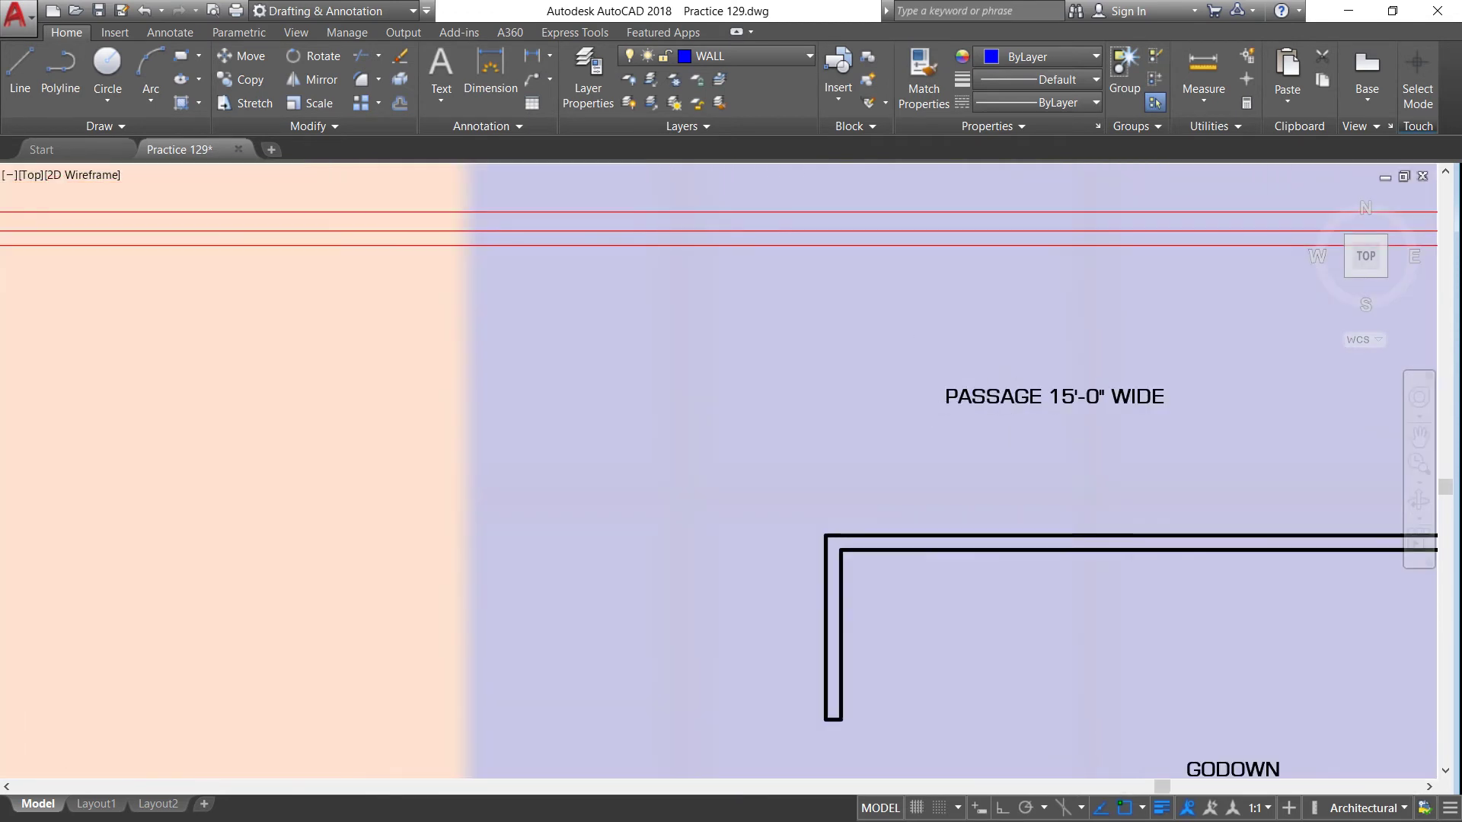
scroll(982, 422, down, 3)
scroll(583, 408, down, 3)
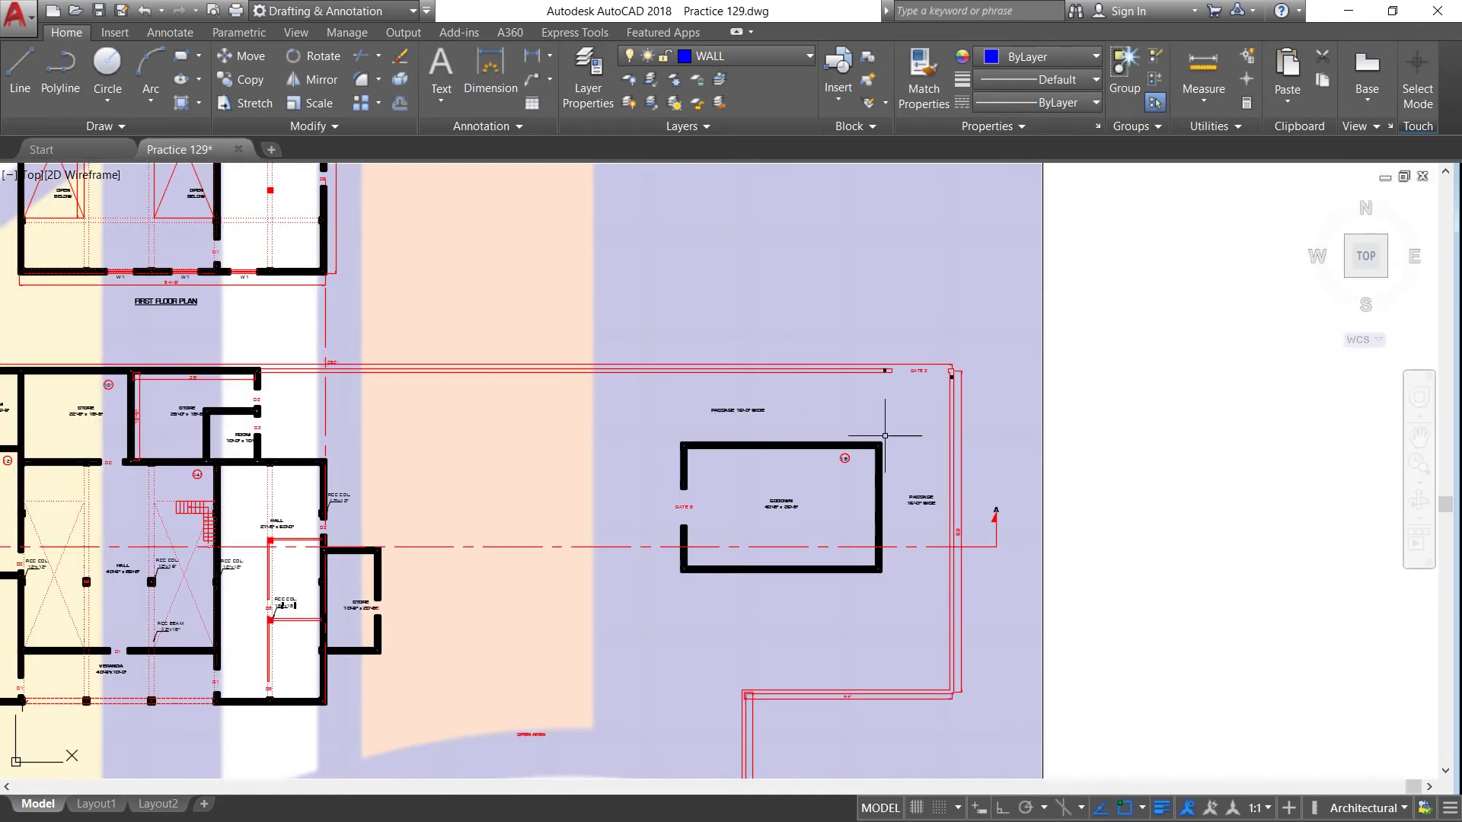
scroll(932, 506, up, 2)
scroll(930, 506, up, 2)
scroll(876, 426, down, 4)
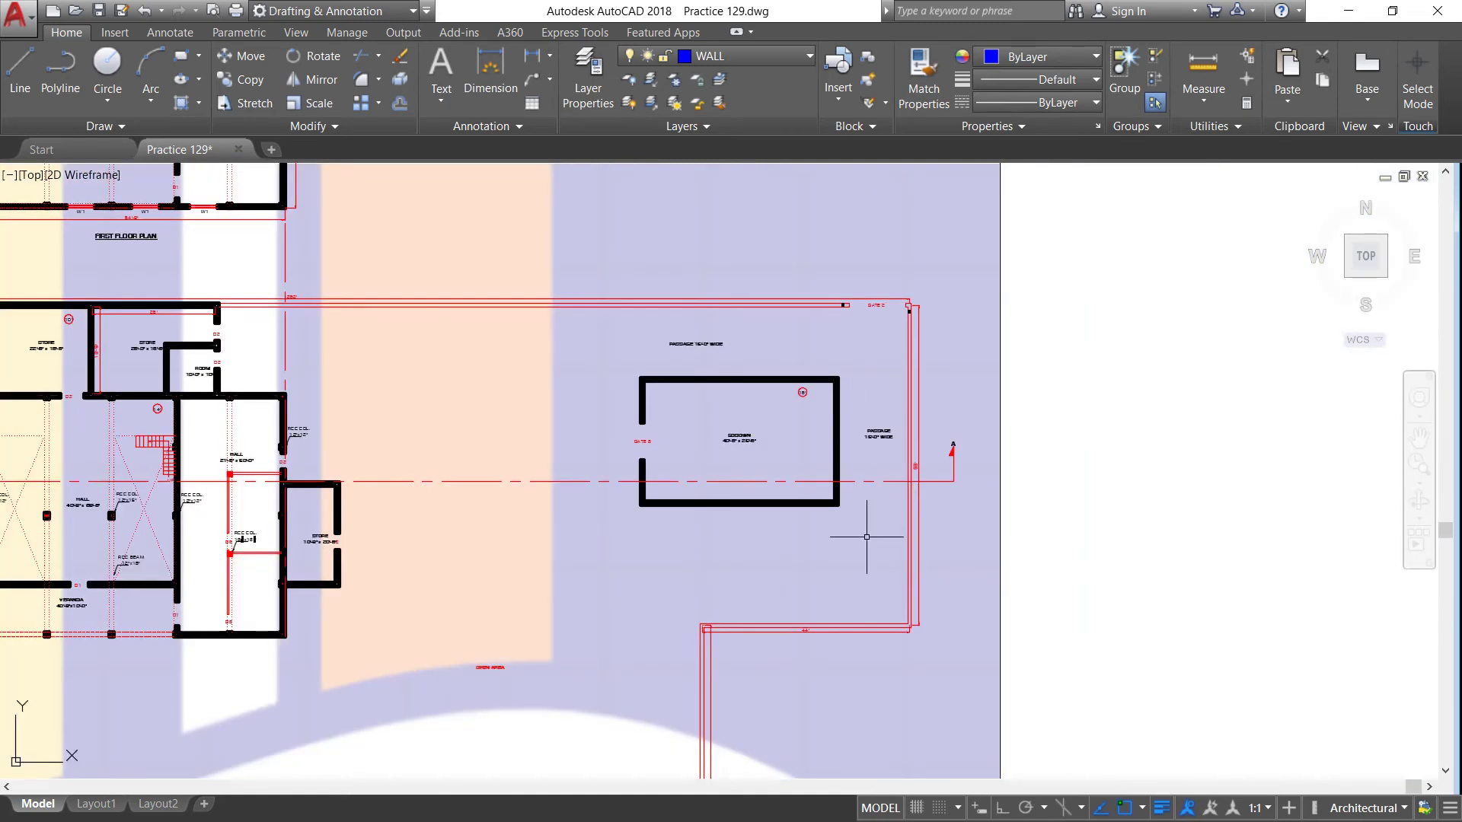
scroll(903, 452, down, 2)
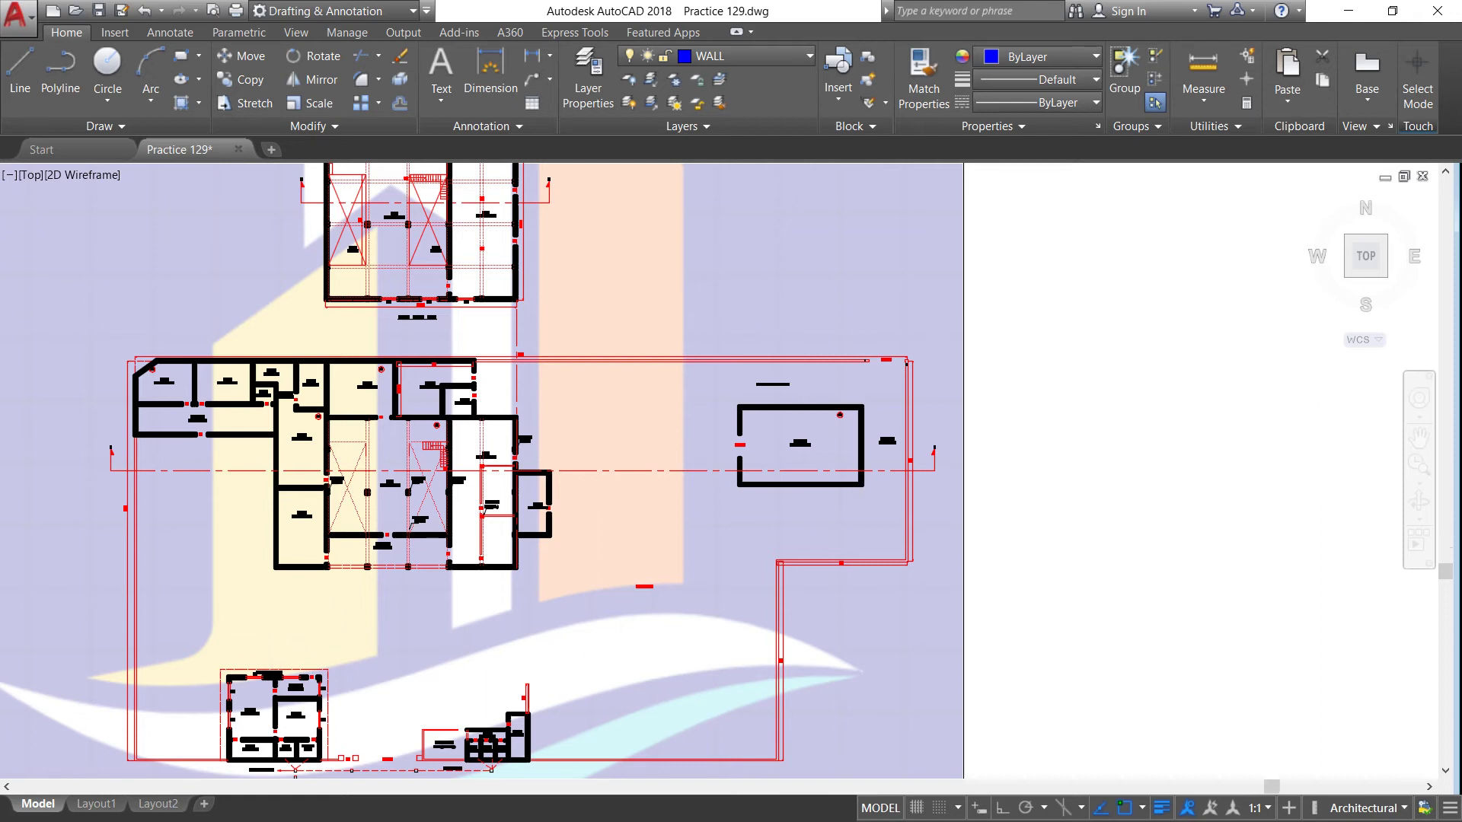
scroll(266, 635, up, 2)
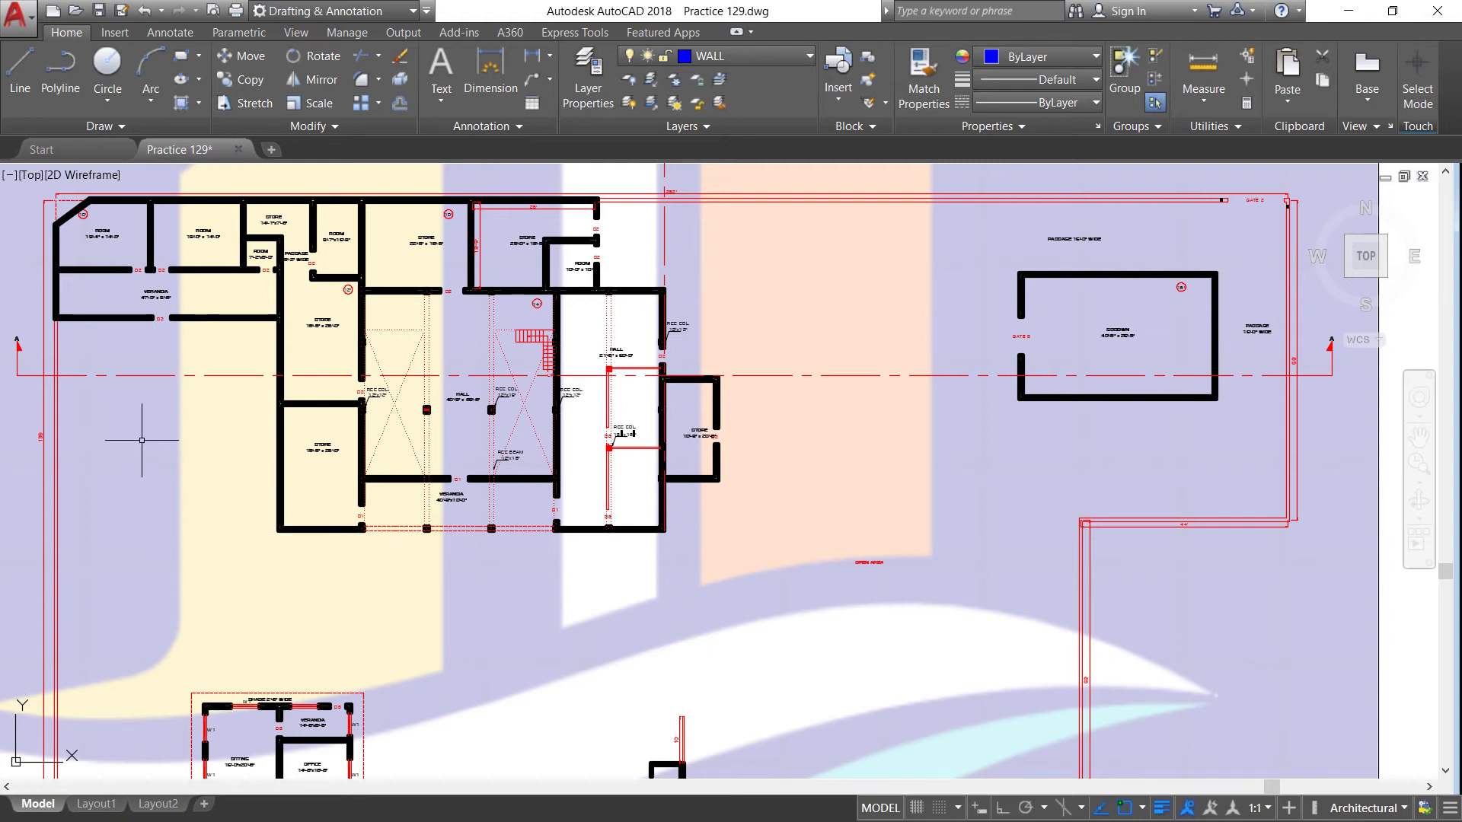
scroll(133, 419, down, 2)
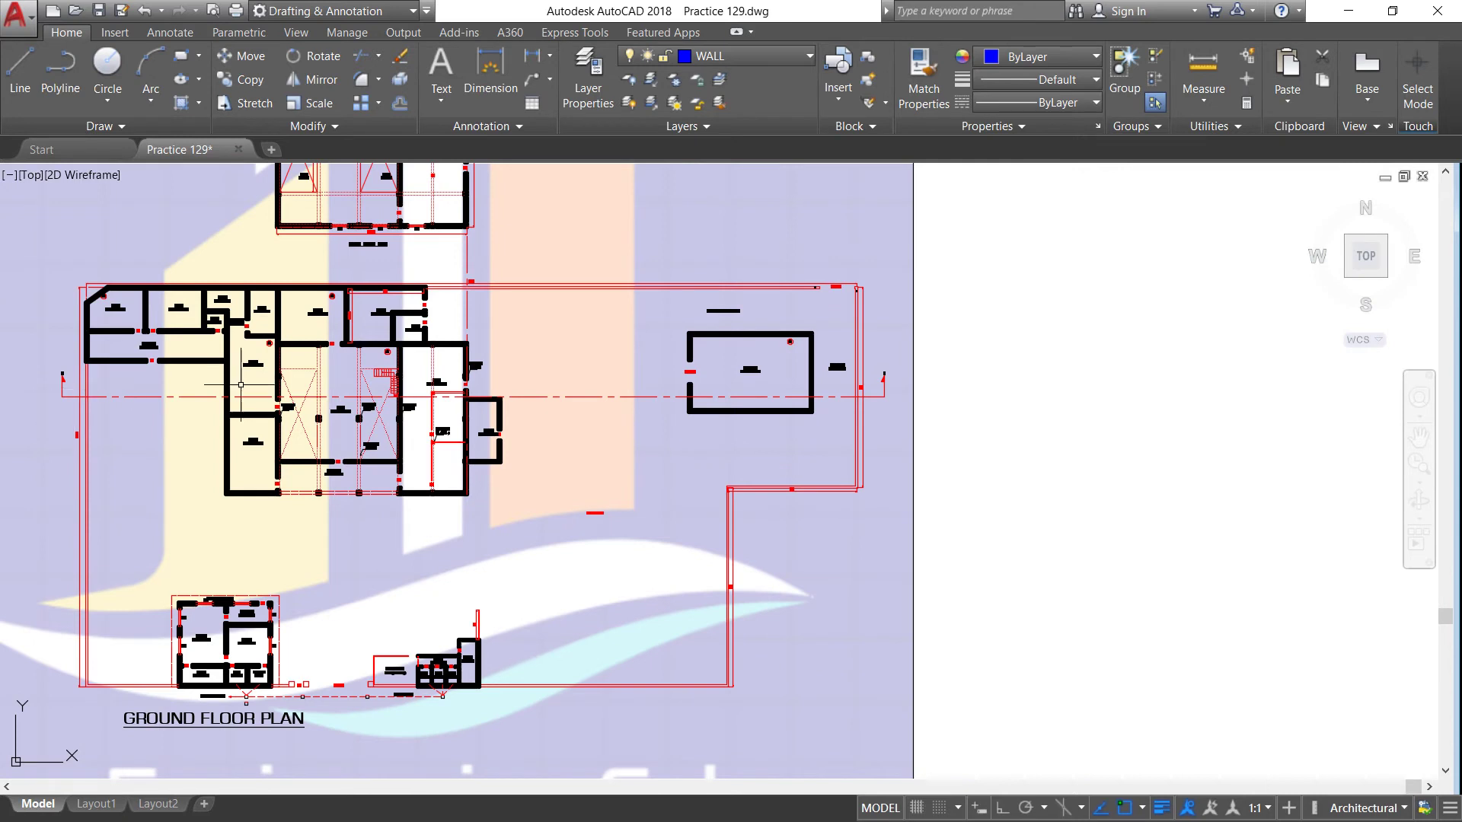
scroll(297, 380, down, 2)
scroll(210, 340, up, 6)
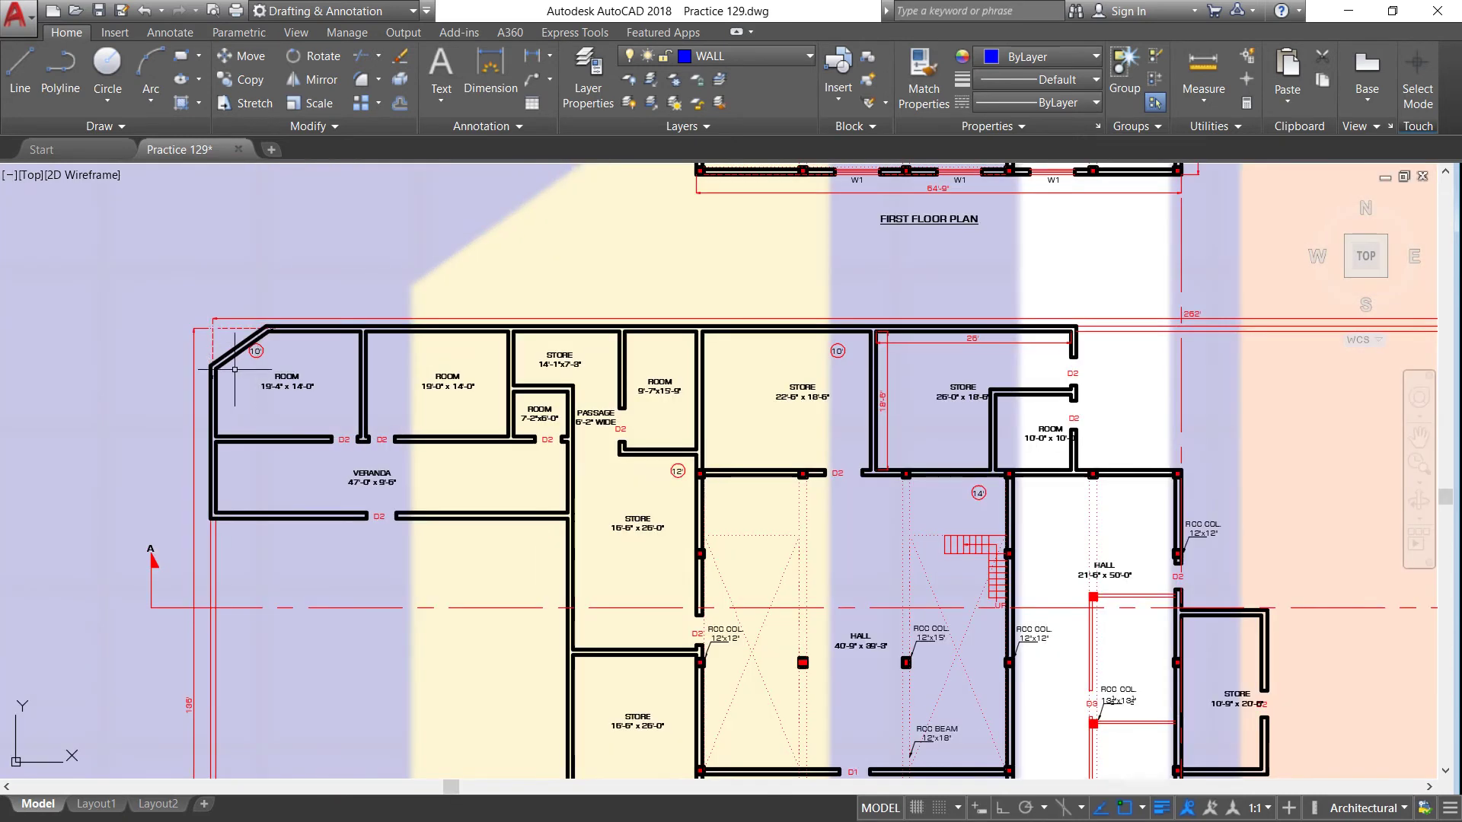
Zoom out to view the whole ground floor plan
scroll(229, 370, down, 2)
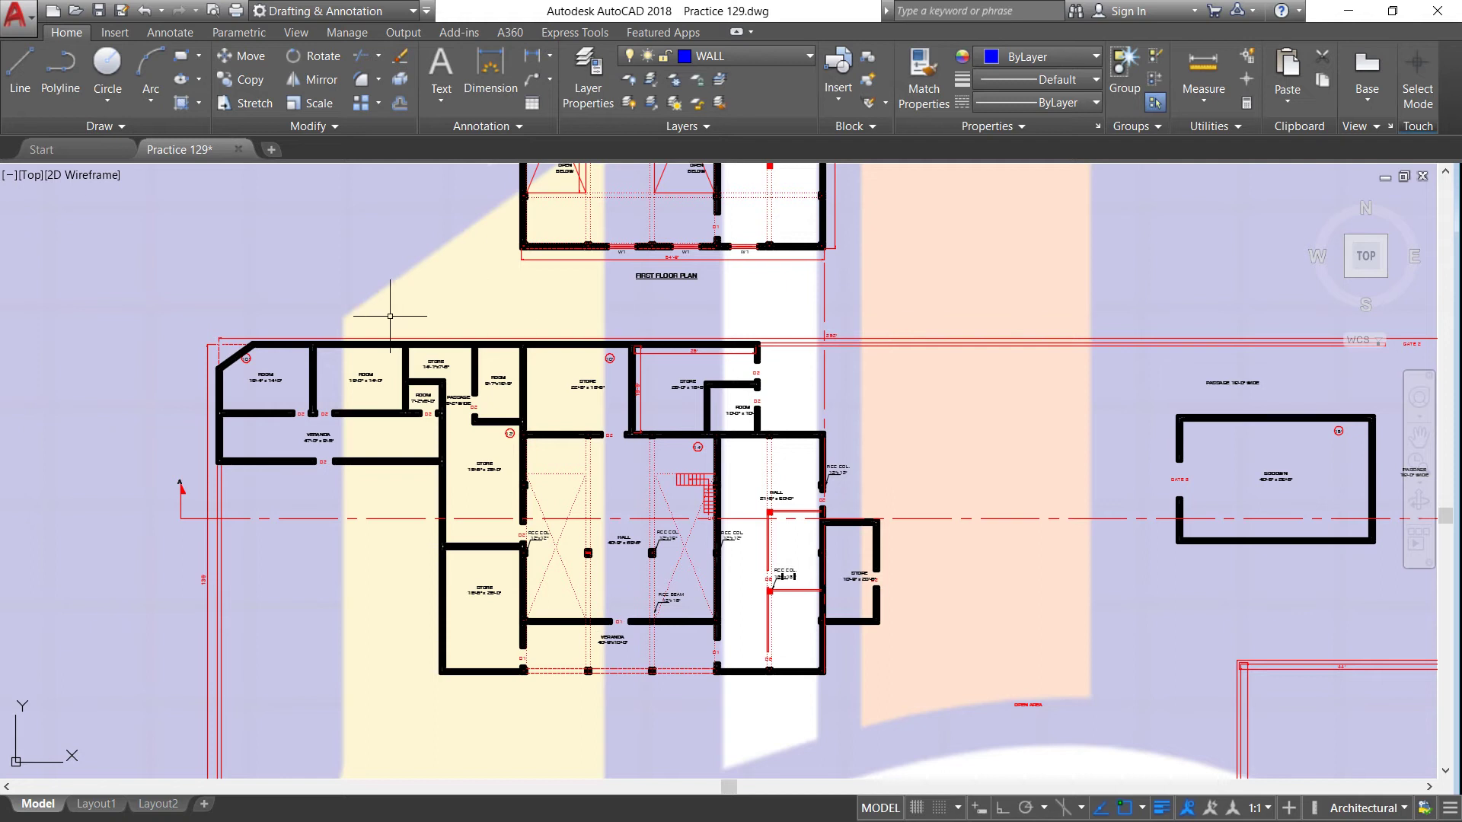
scroll(305, 315, down, 2)
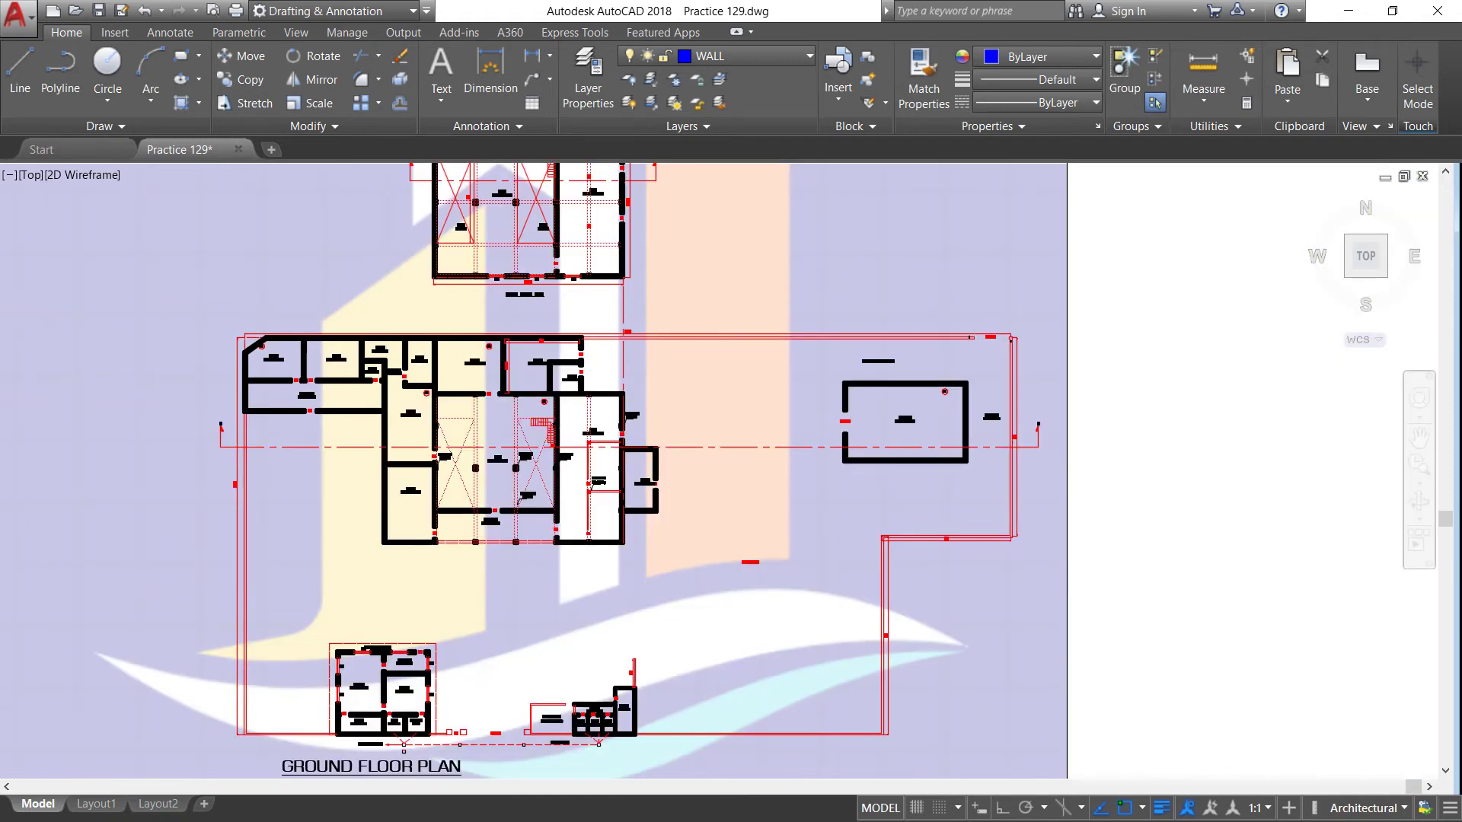
scroll(967, 332, up, 4)
scroll(946, 317, down, 4)
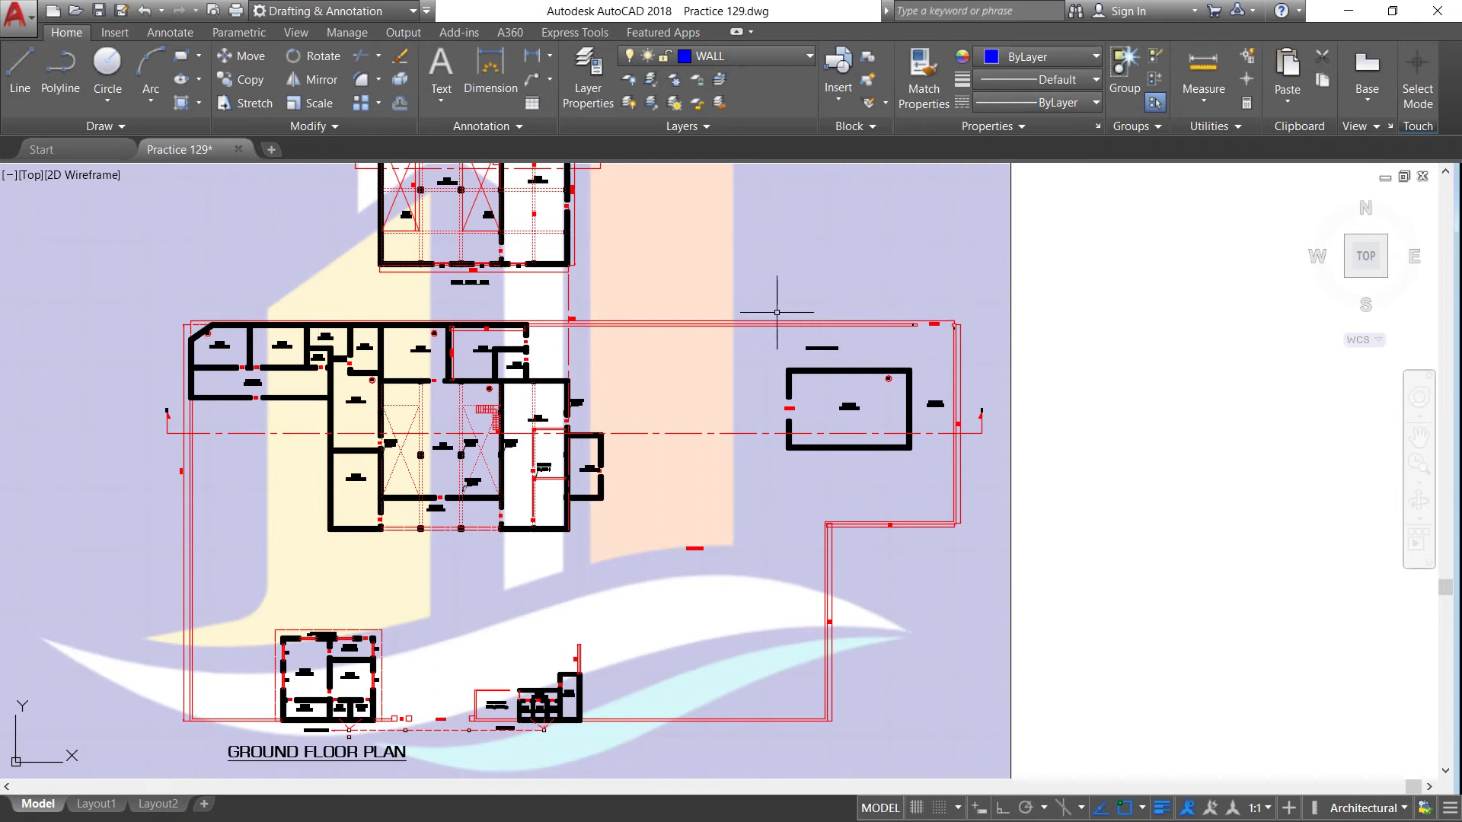
scroll(258, 315, up, 4)
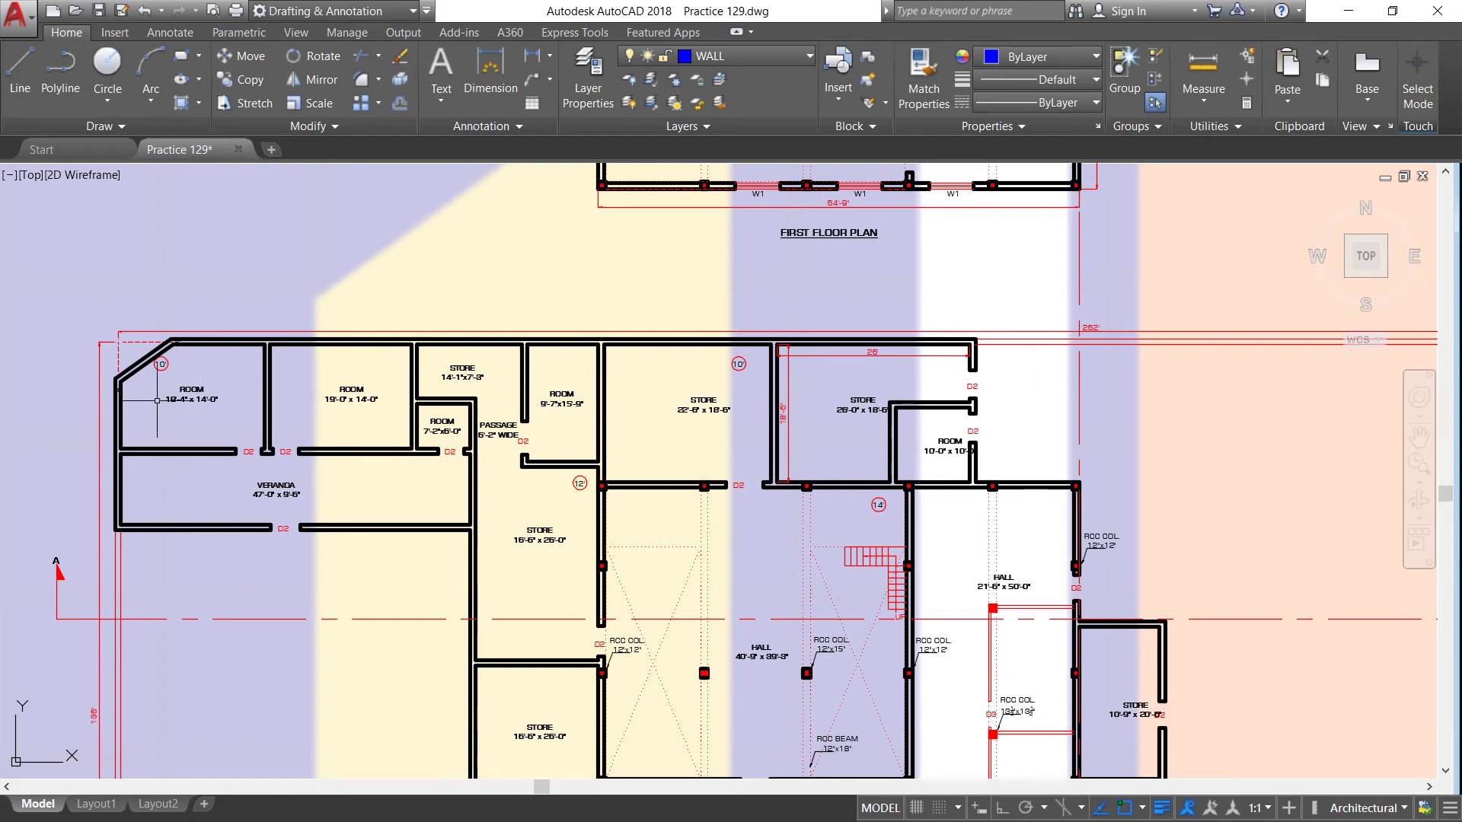
scroll(164, 380, down, 4)
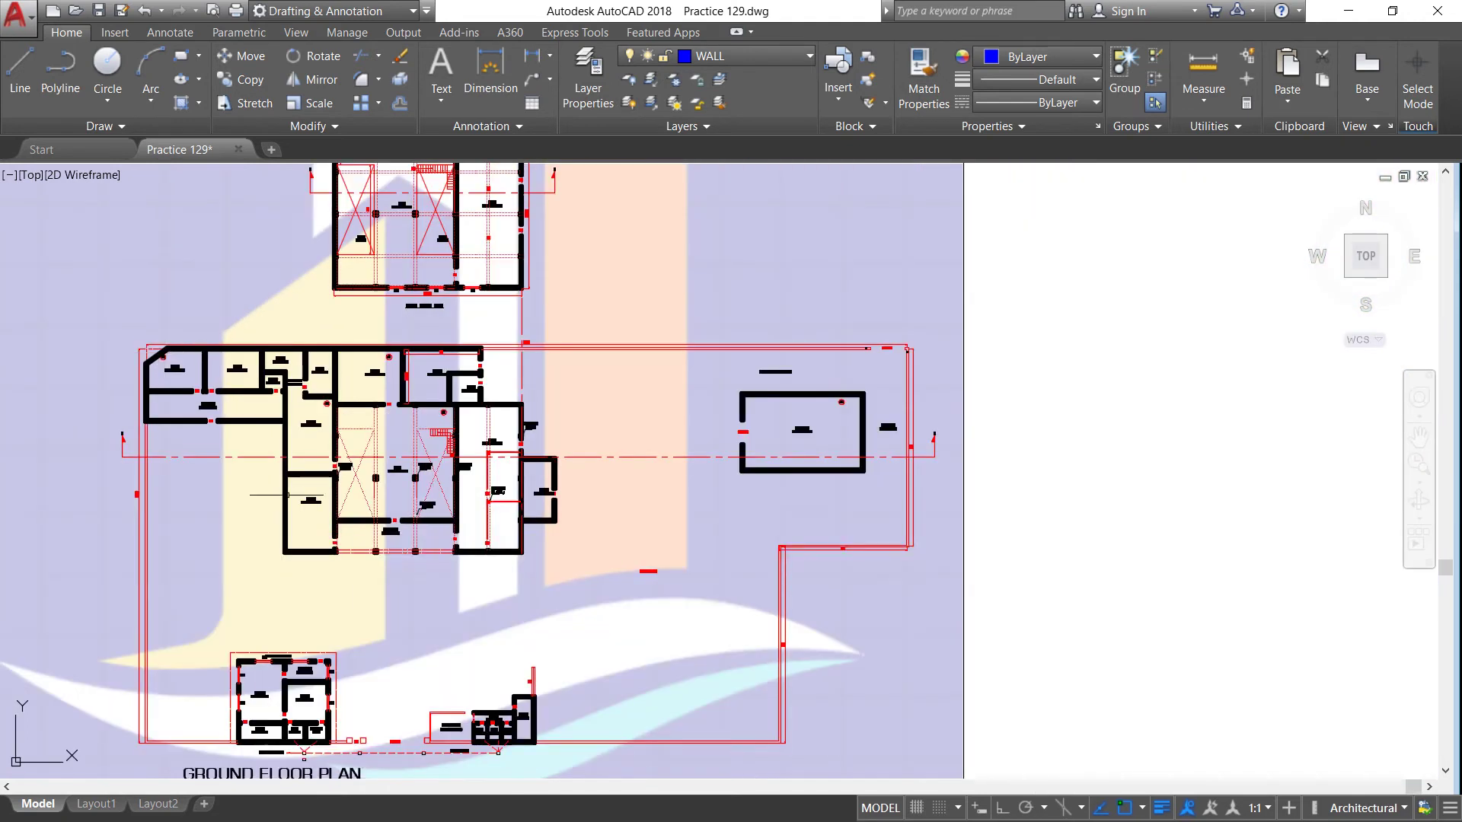
scroll(331, 556, up, 4)
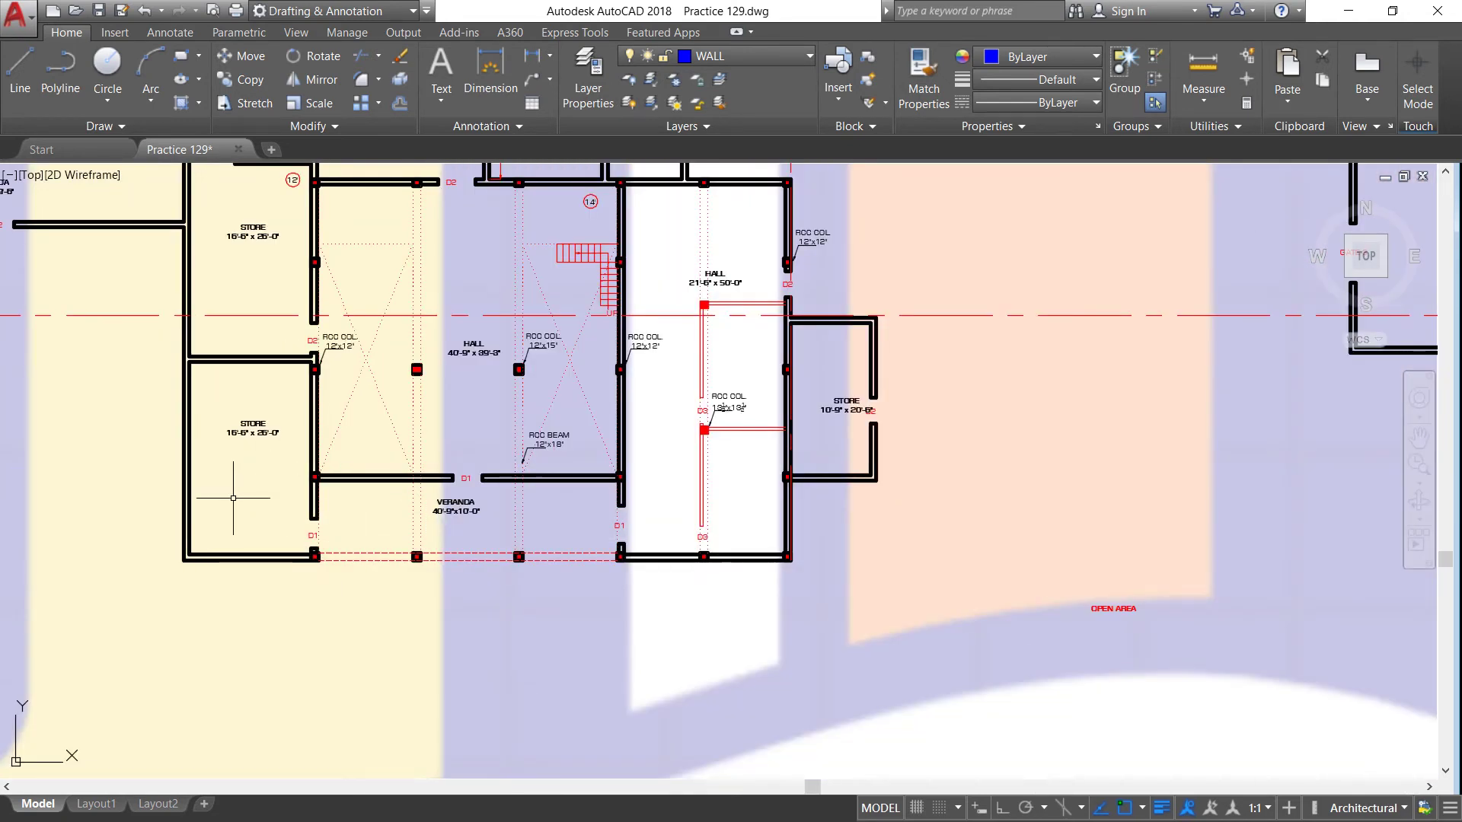
scroll(305, 525, up, 4)
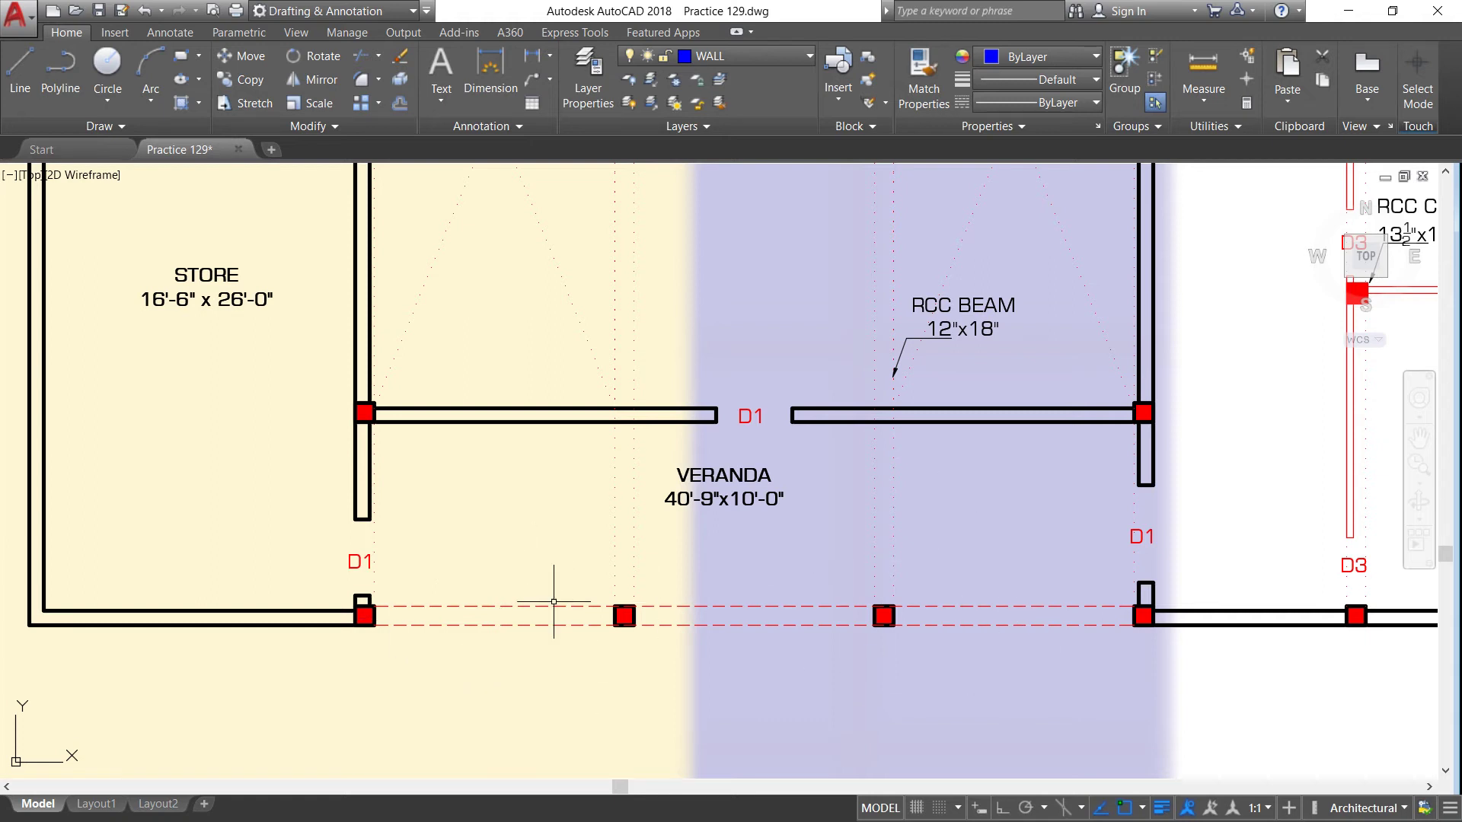
Zoom in on the hall's RCC columns (12"x15", 13½"x13½") and 12"x18" beam labels
scroll(437, 604, down, 3)
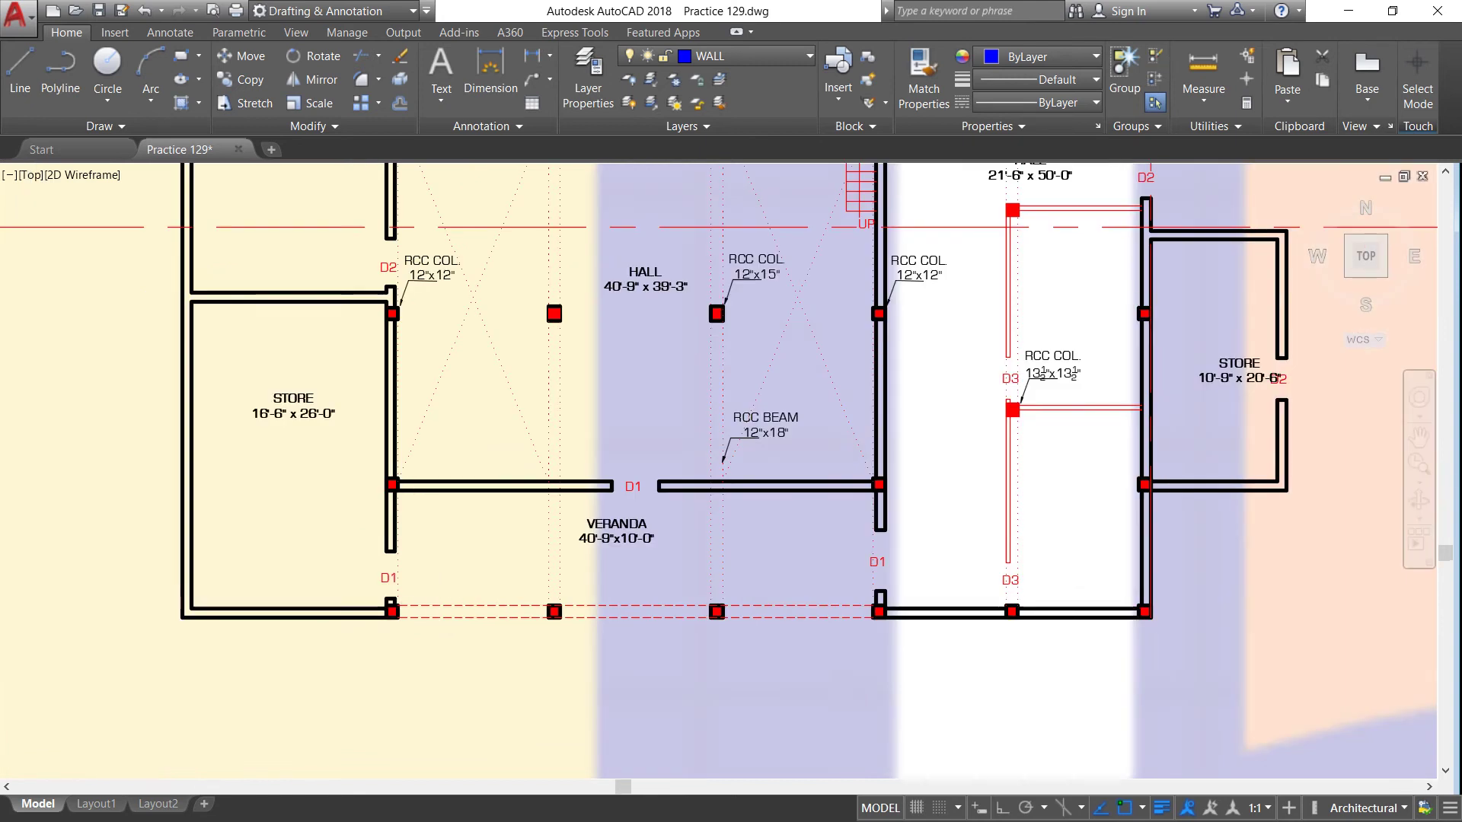
scroll(426, 595, up, 3)
scroll(426, 595, down, 2)
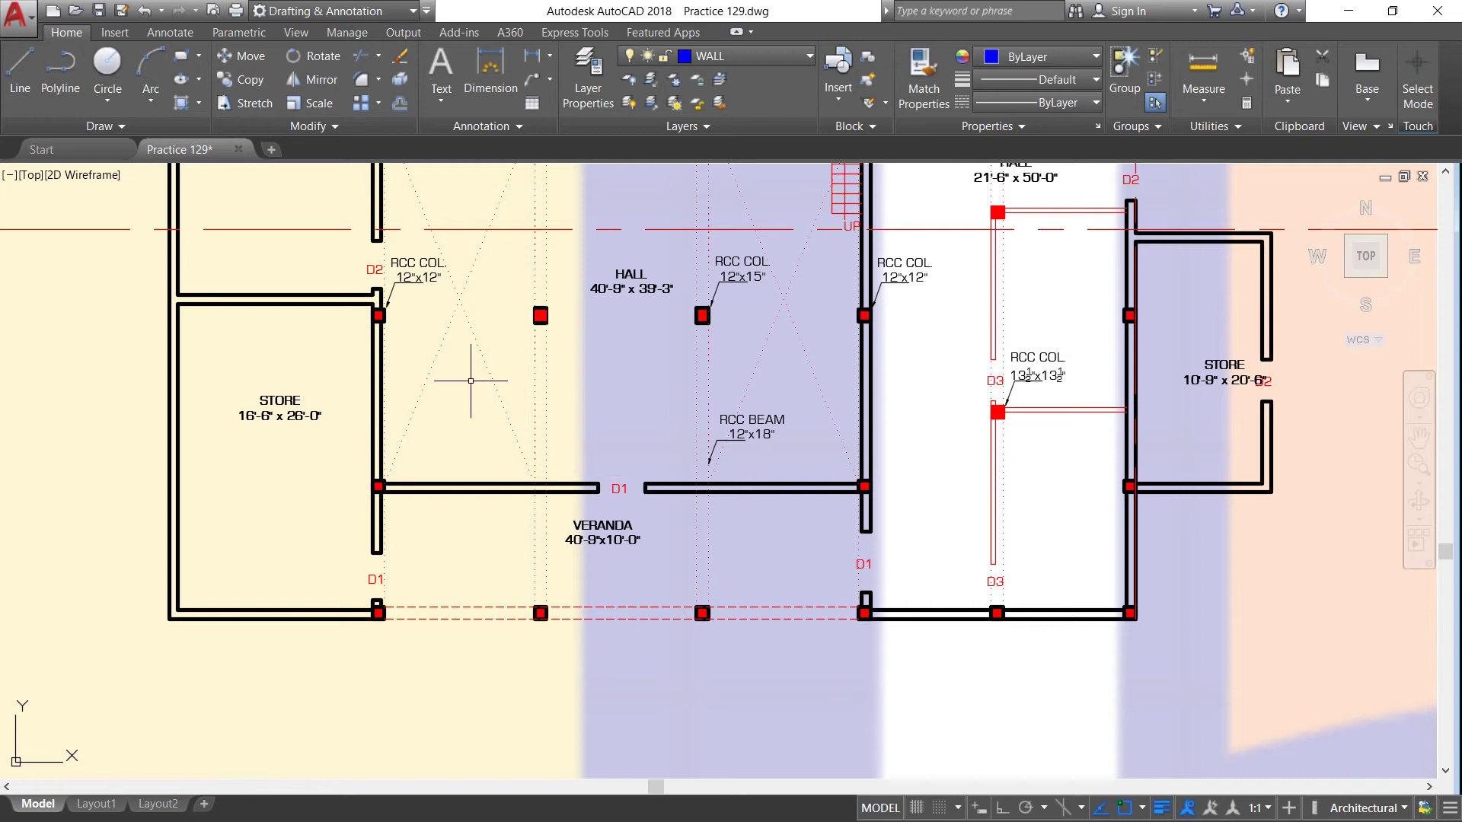
scroll(616, 522, up, 2)
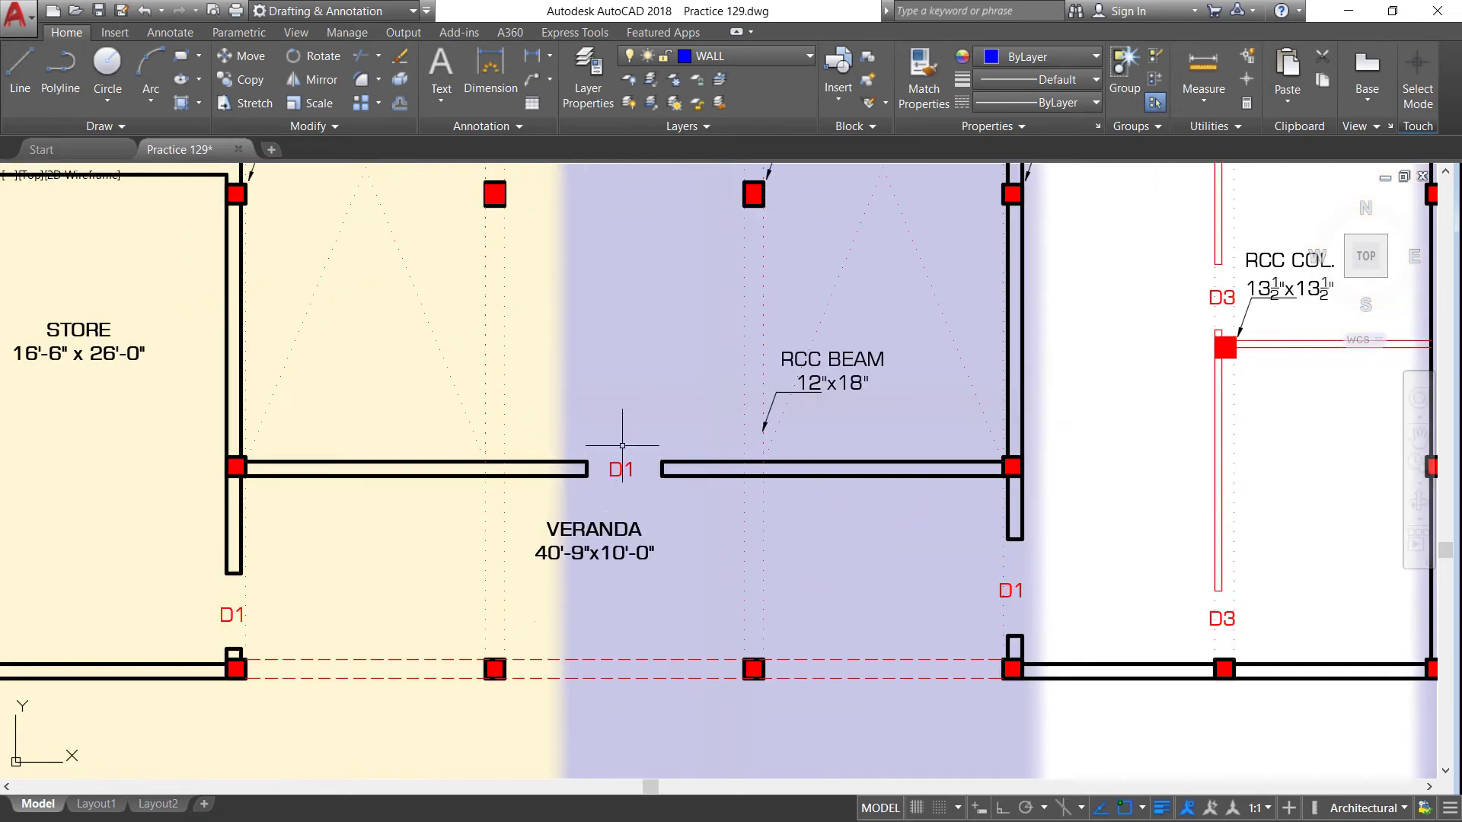
scroll(622, 445, down, 2)
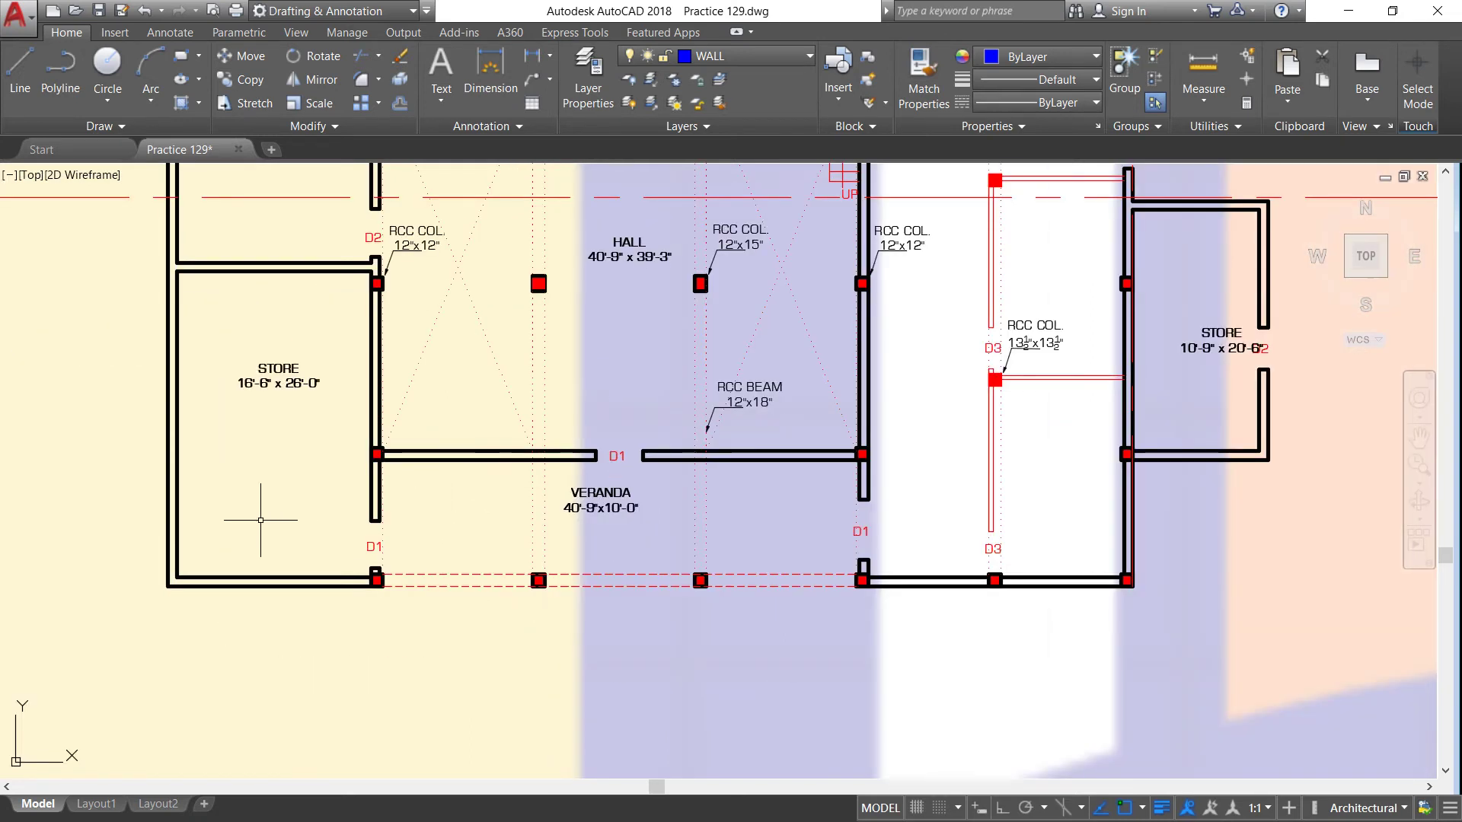
scroll(390, 599, down, 2)
scroll(571, 358, up, 2)
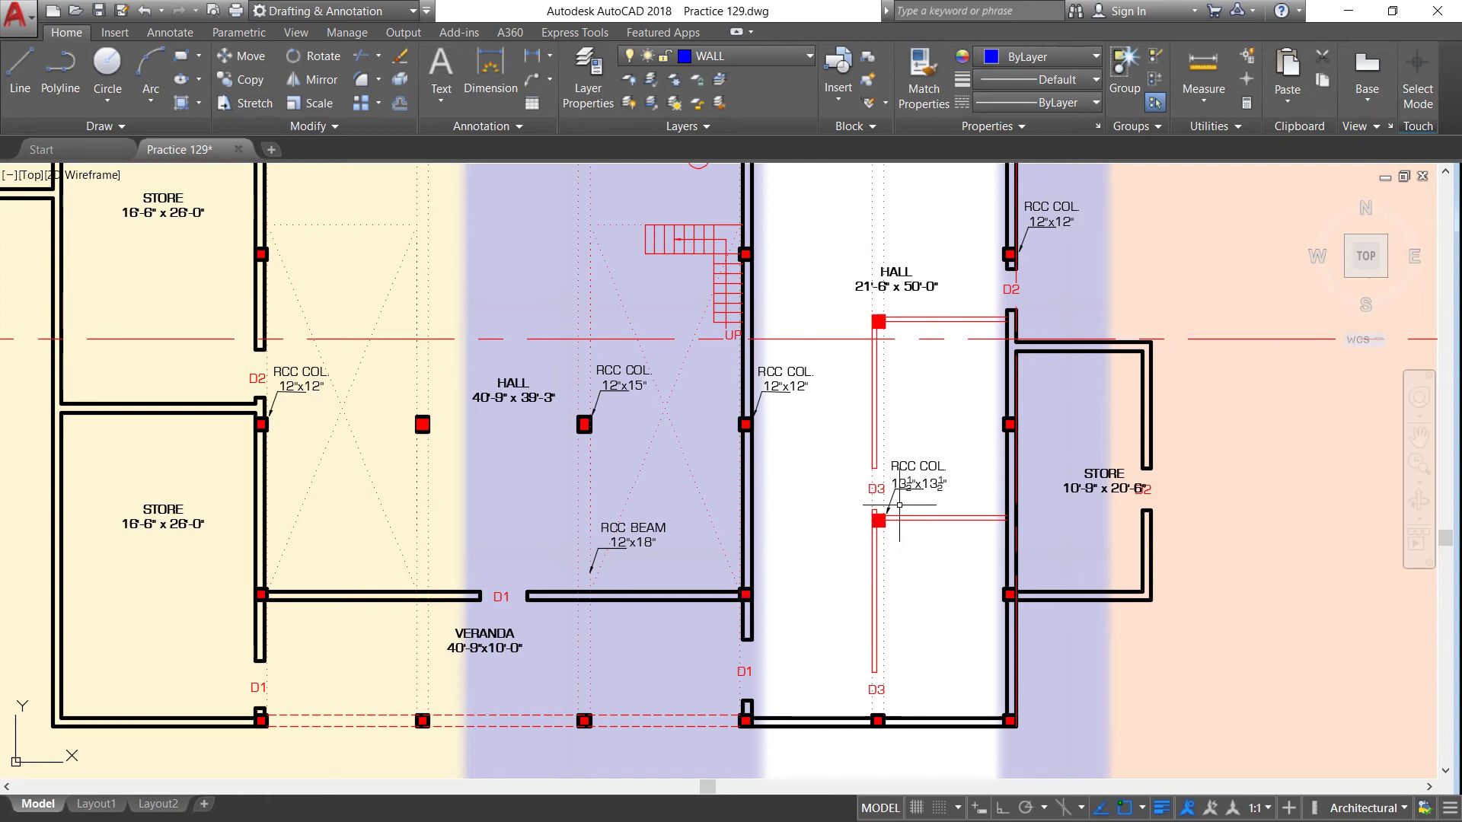
scroll(899, 502, up, 2)
scroll(867, 505, down, 2)
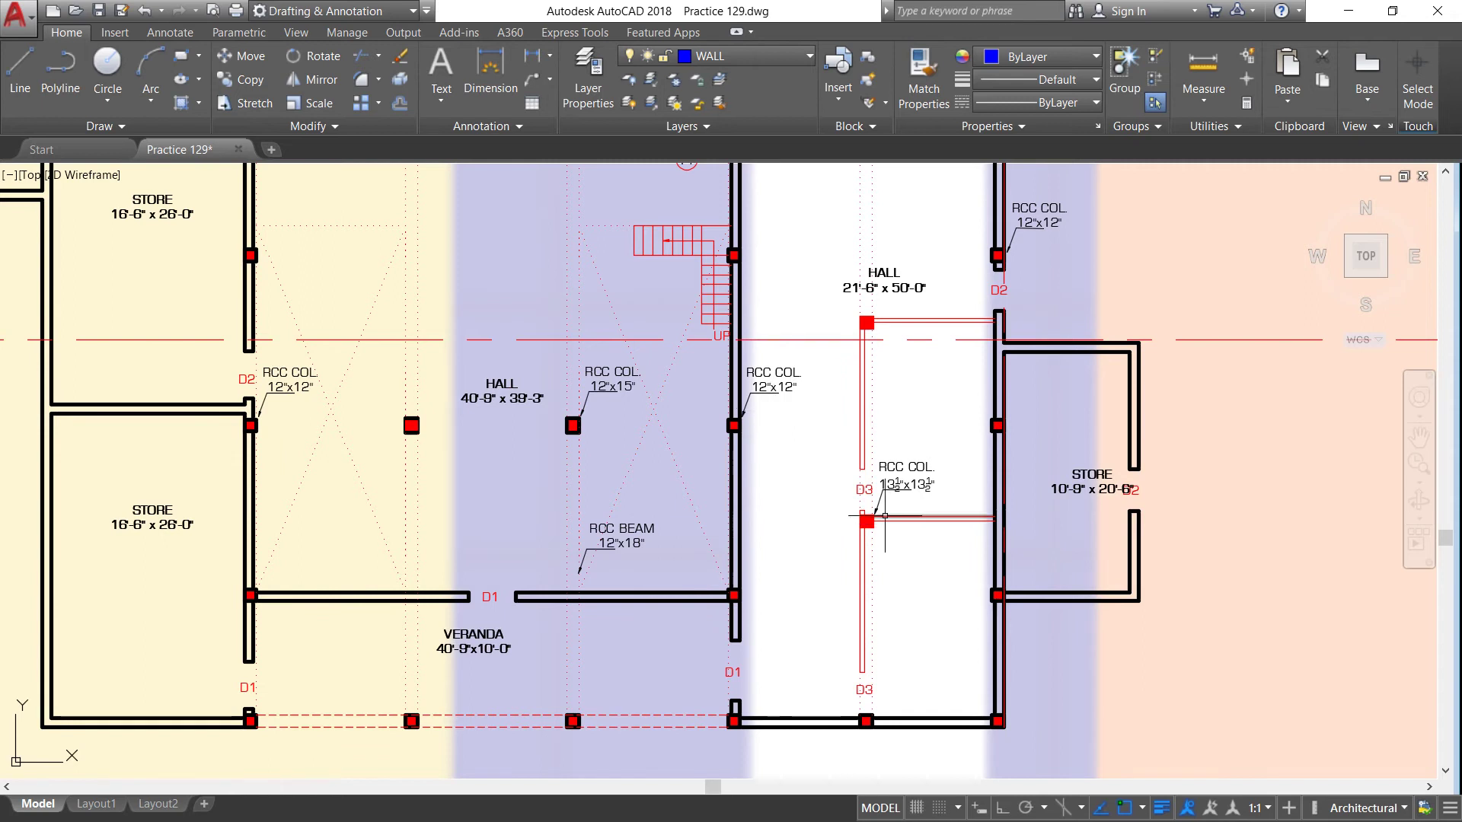
scroll(867, 501, up, 2)
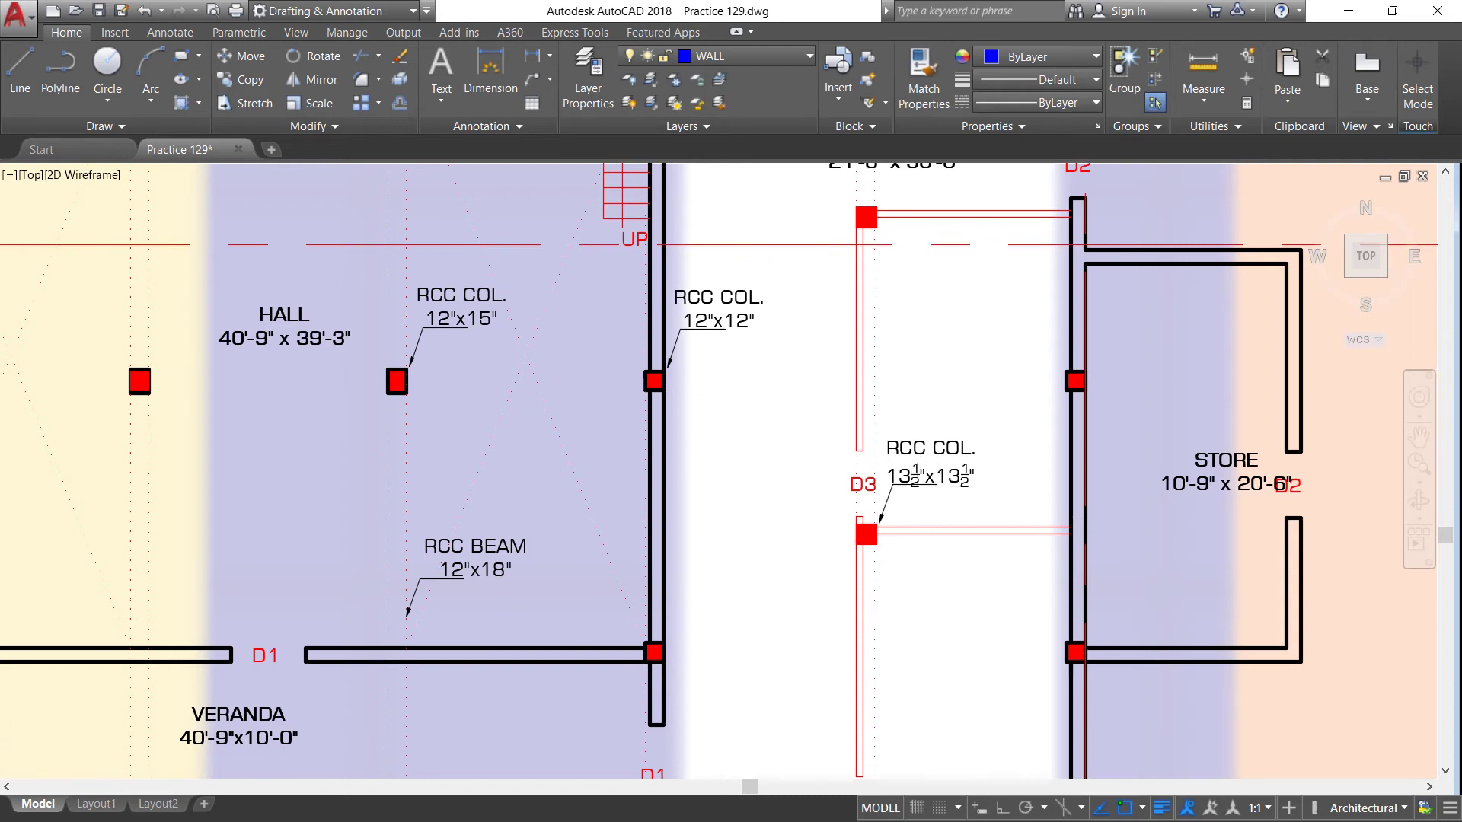
Check the 21'-6" x 50'-0" hall's D2 door up close, ending with the hall beside the store
scroll(938, 495, up, 2)
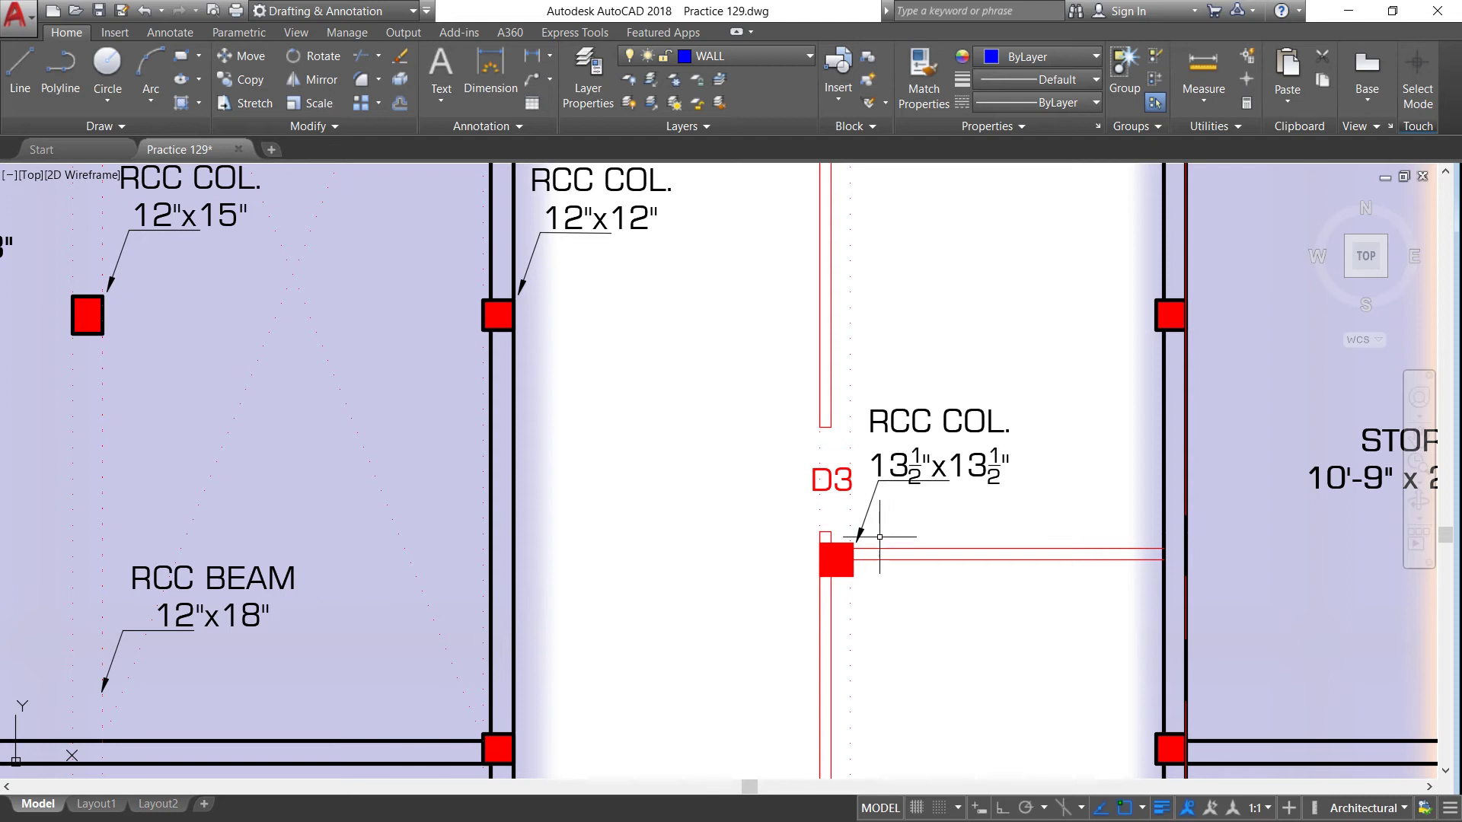
scroll(838, 559, down, 4)
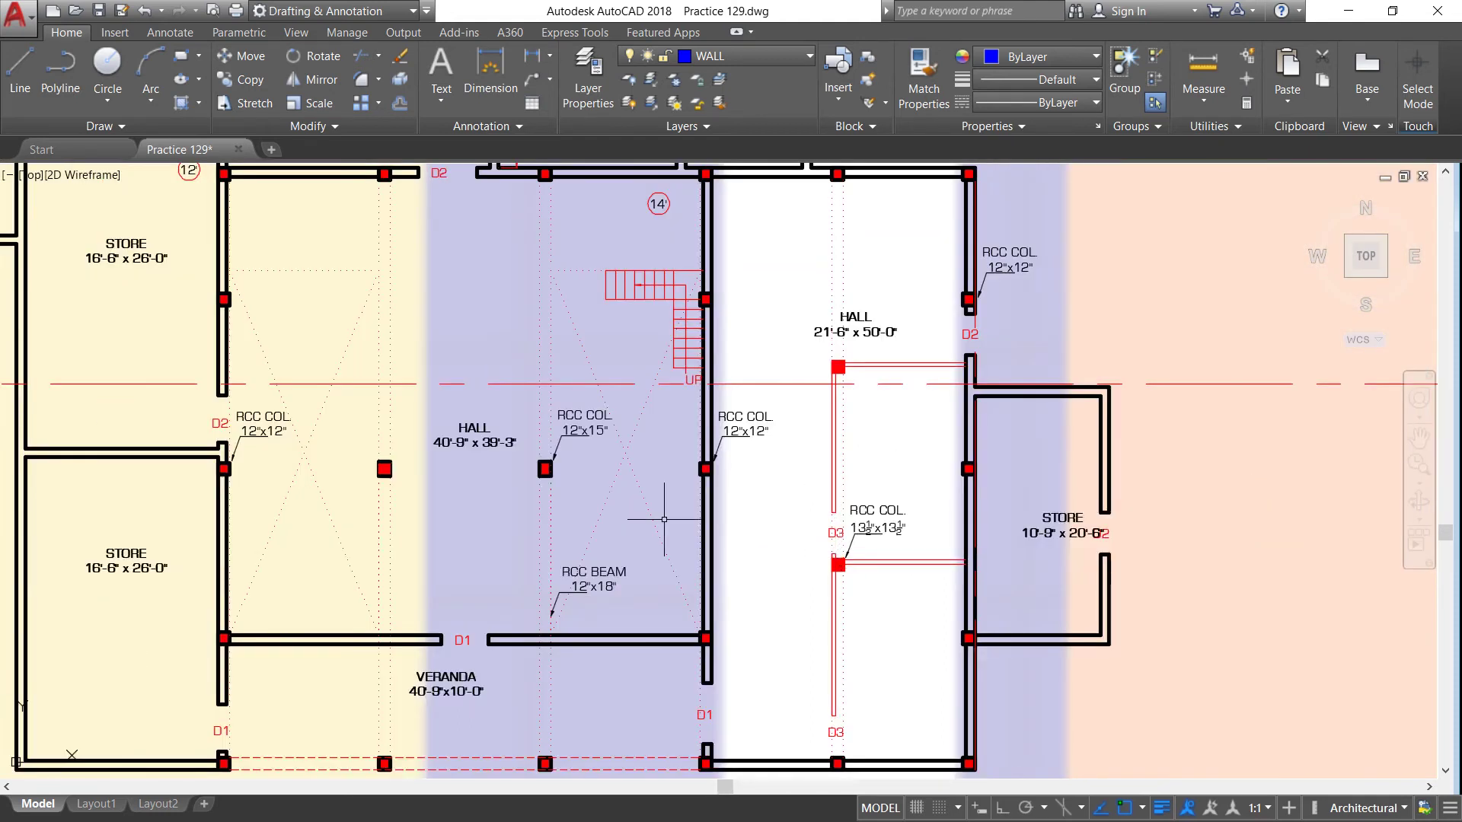
scroll(869, 533, up, 2)
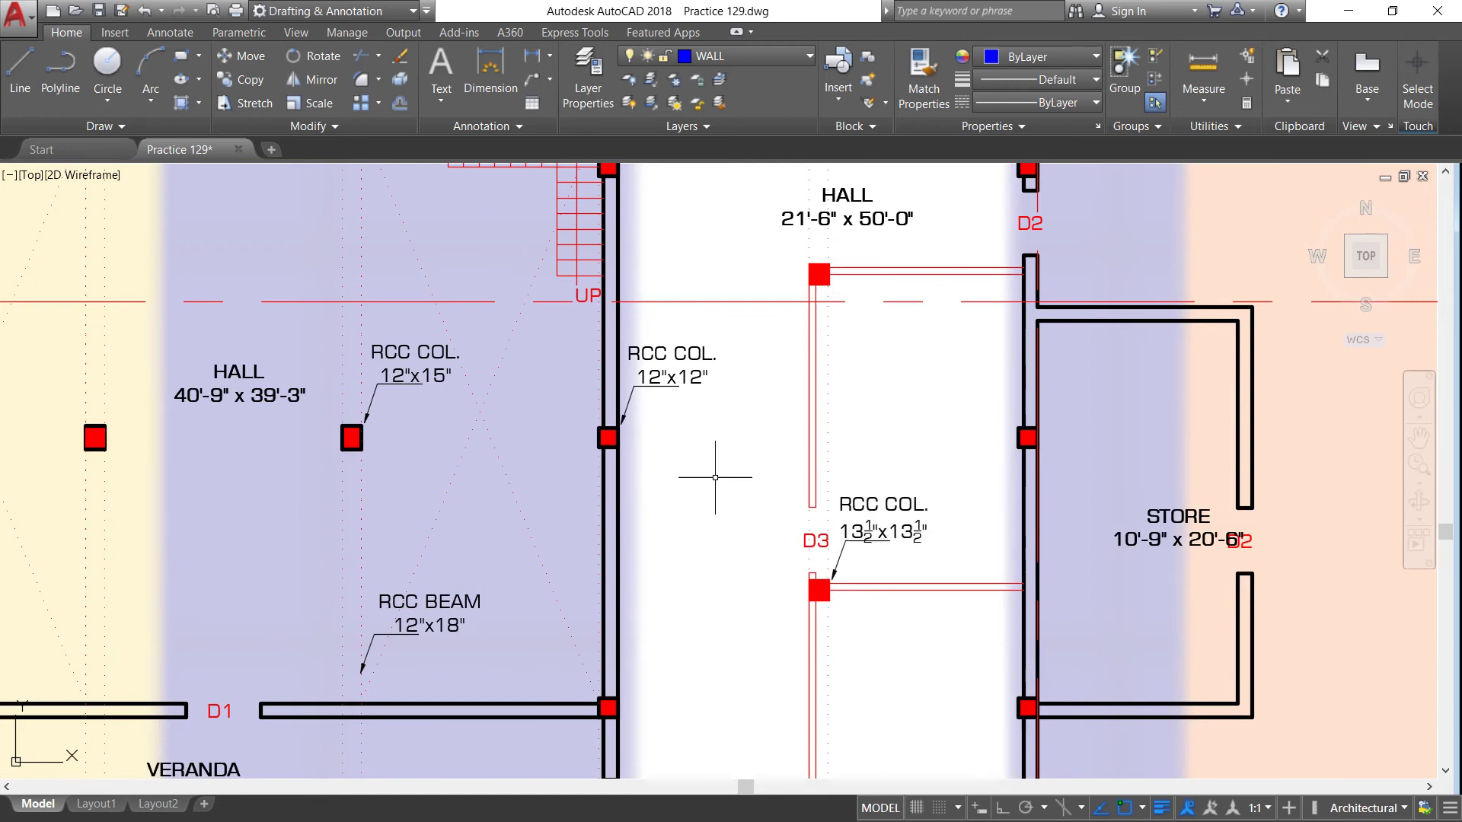
scroll(742, 487, down, 2)
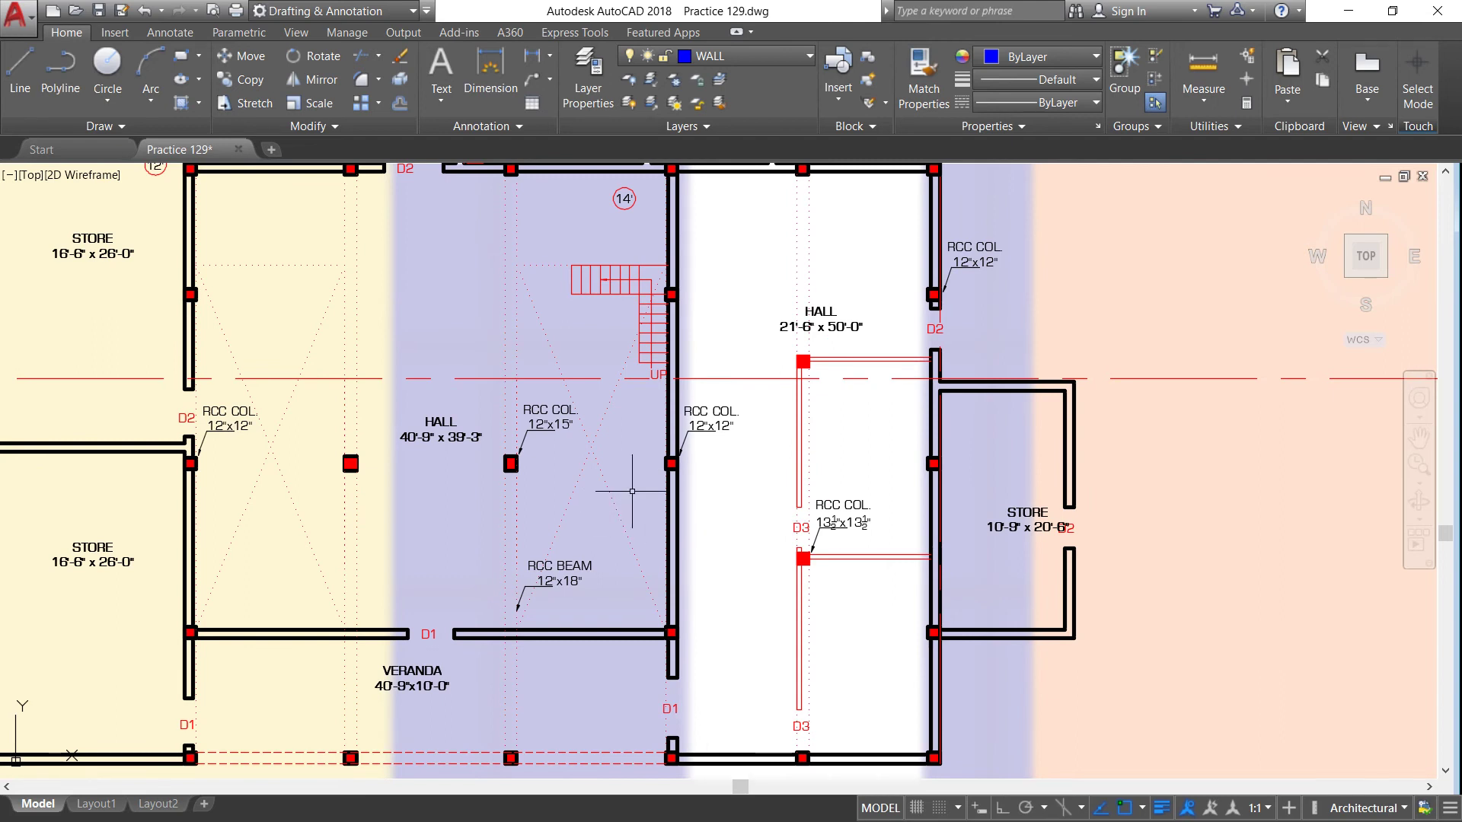
scroll(624, 444, up, 2)
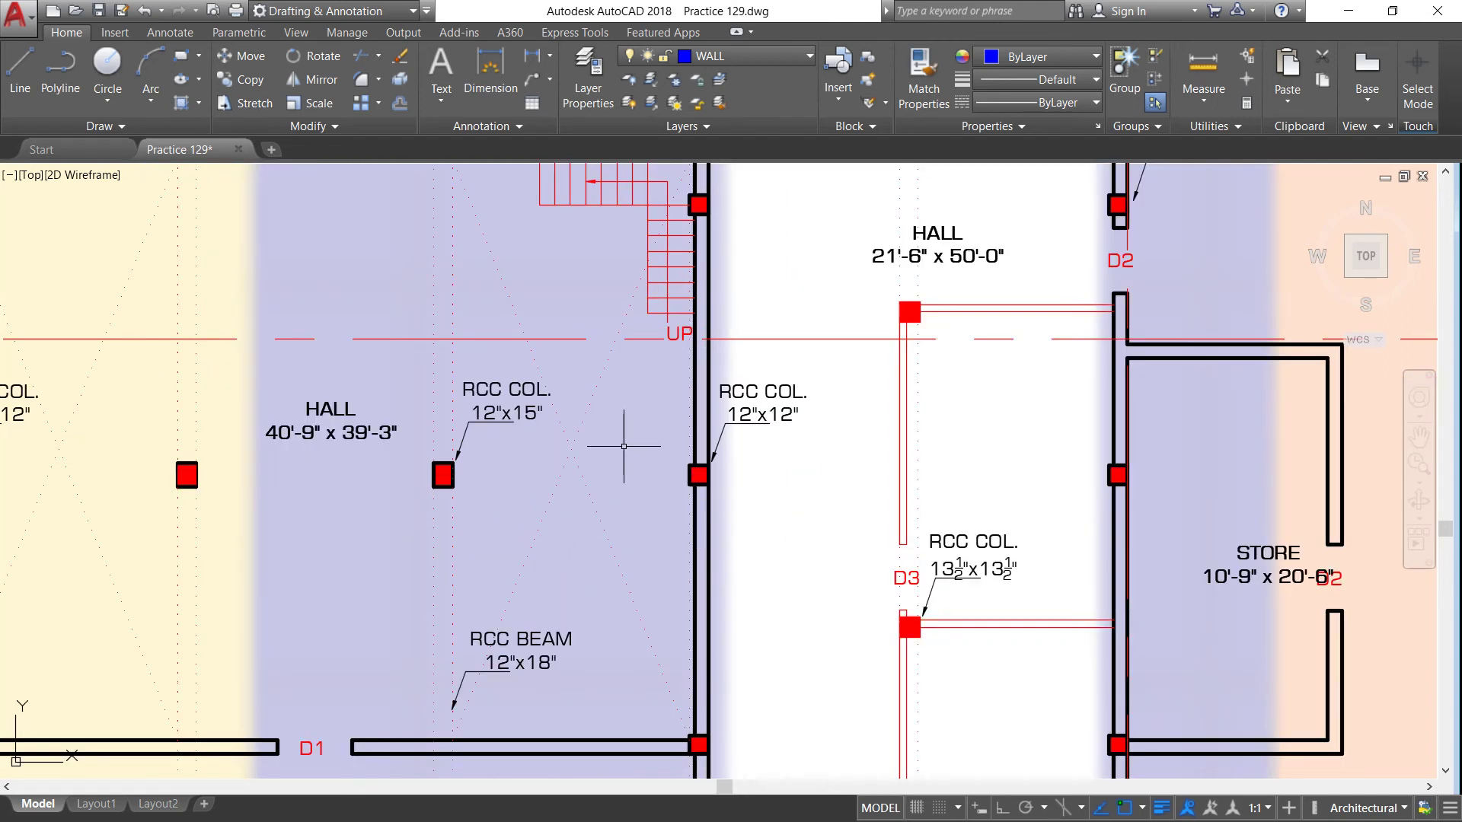
scroll(654, 458, down, 2)
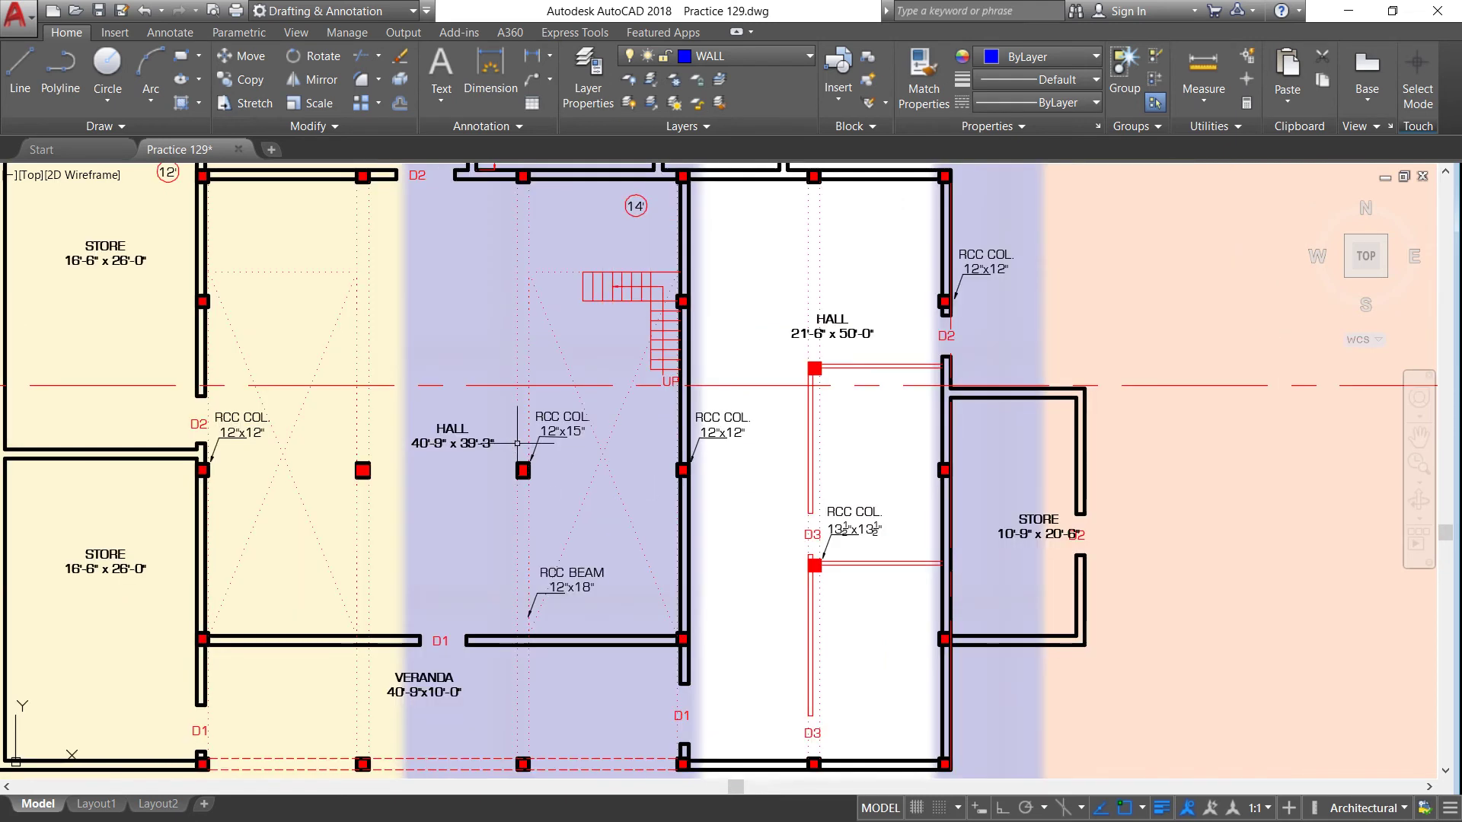
scroll(510, 443, up, 2)
scroll(643, 529, down, 2)
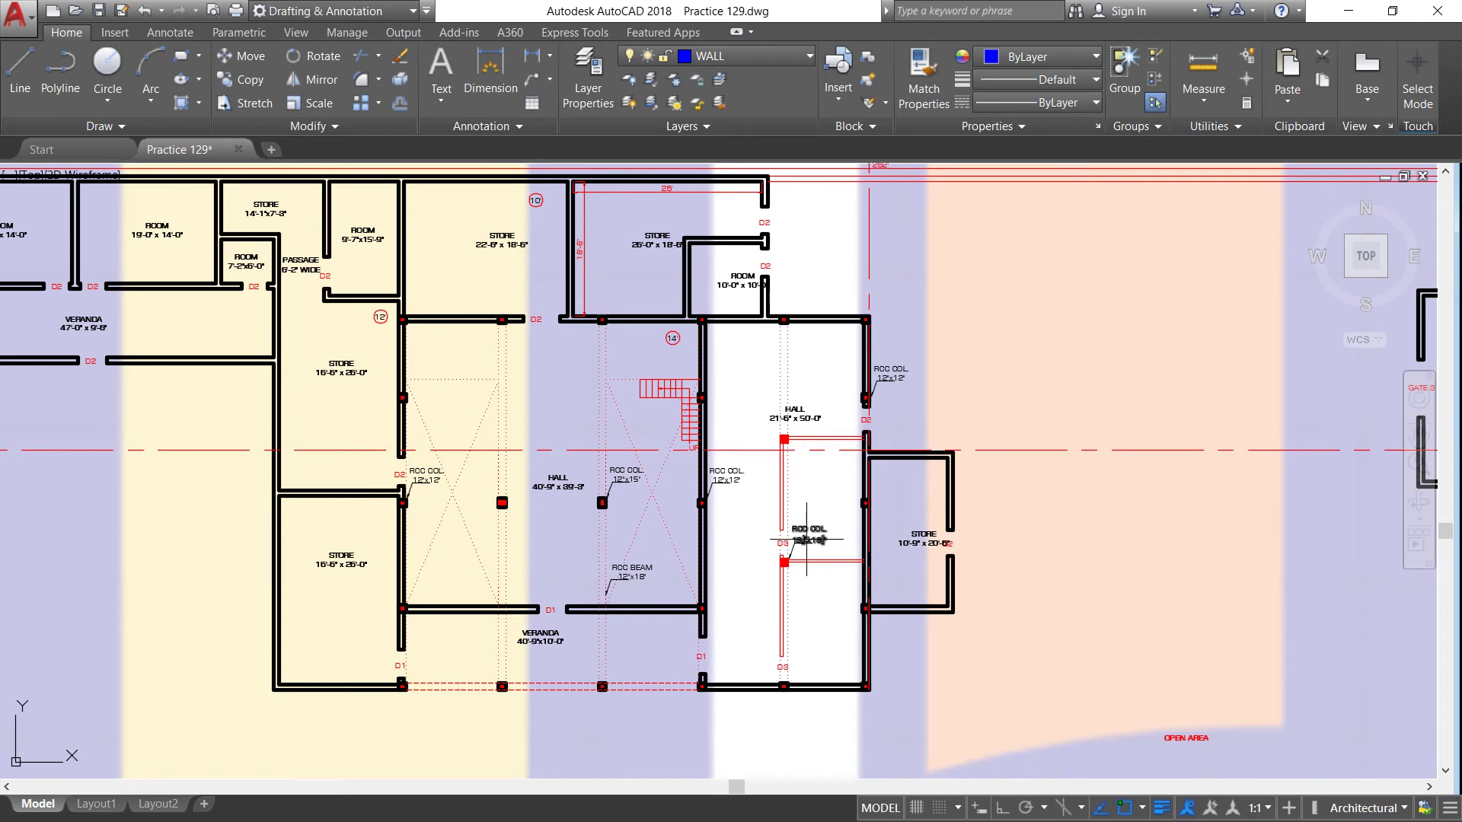
scroll(830, 533, up, 2)
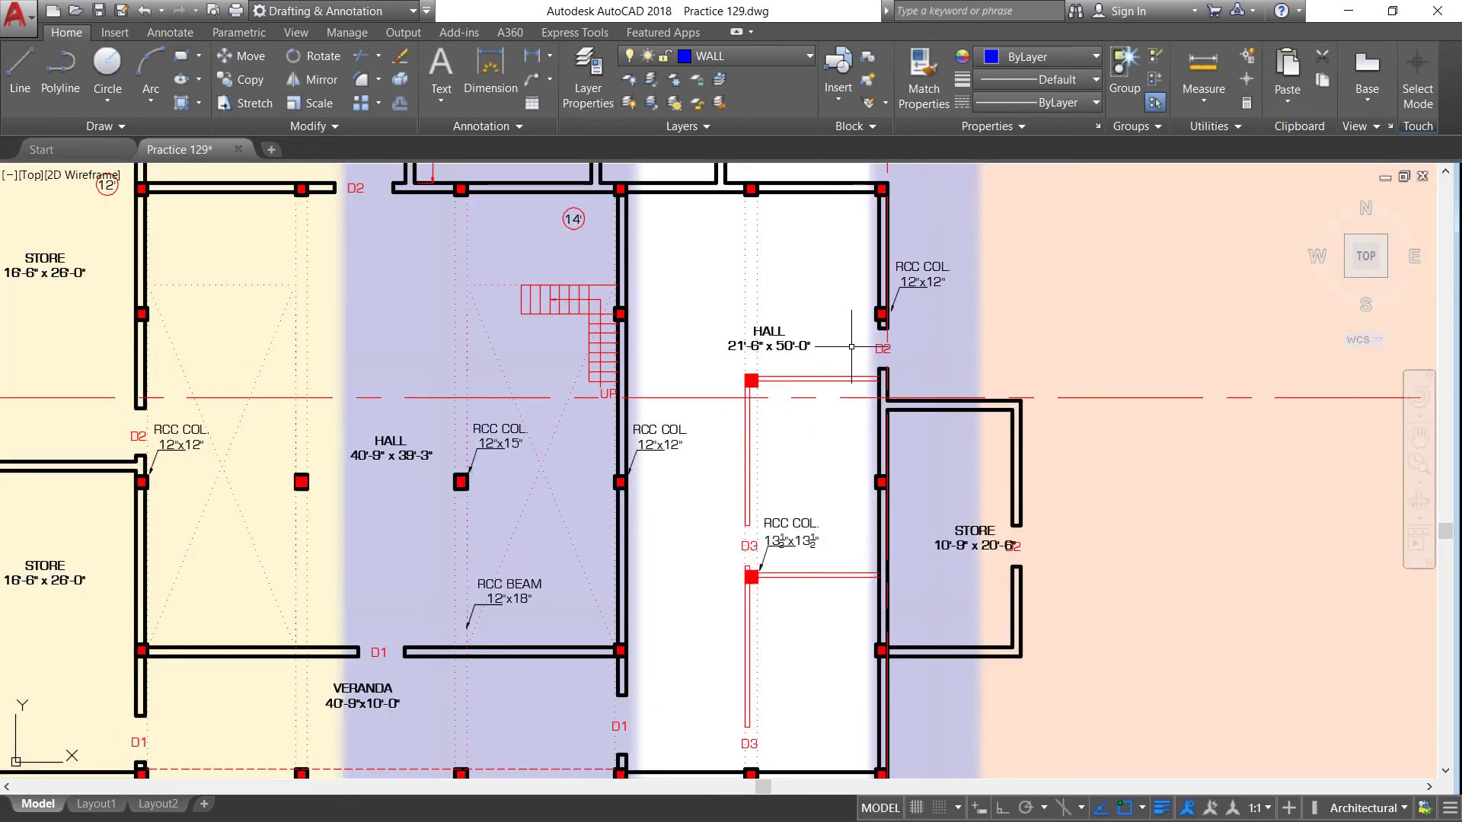
scroll(898, 363, up, 2)
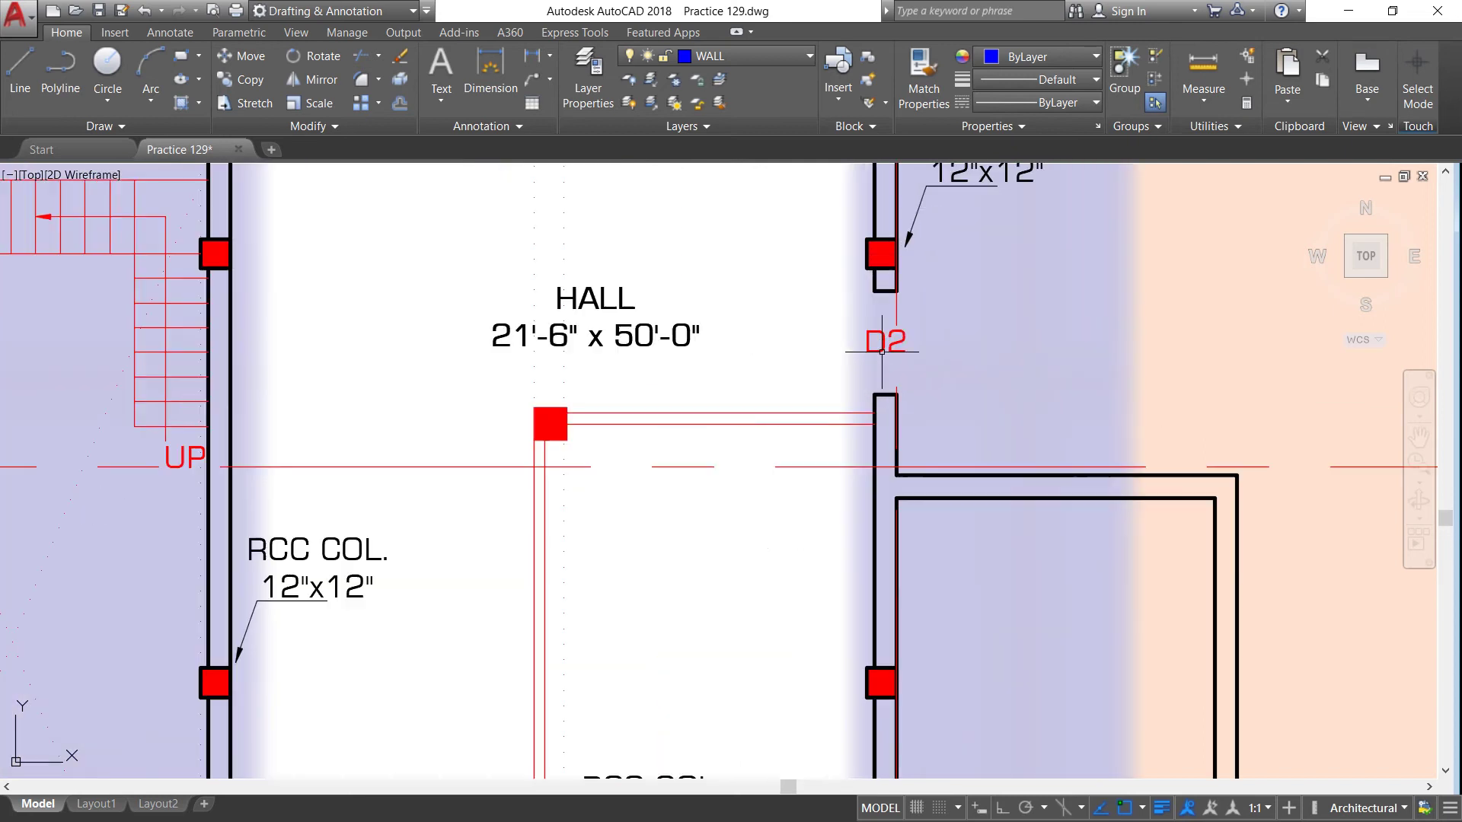
scroll(887, 340, down, 2)
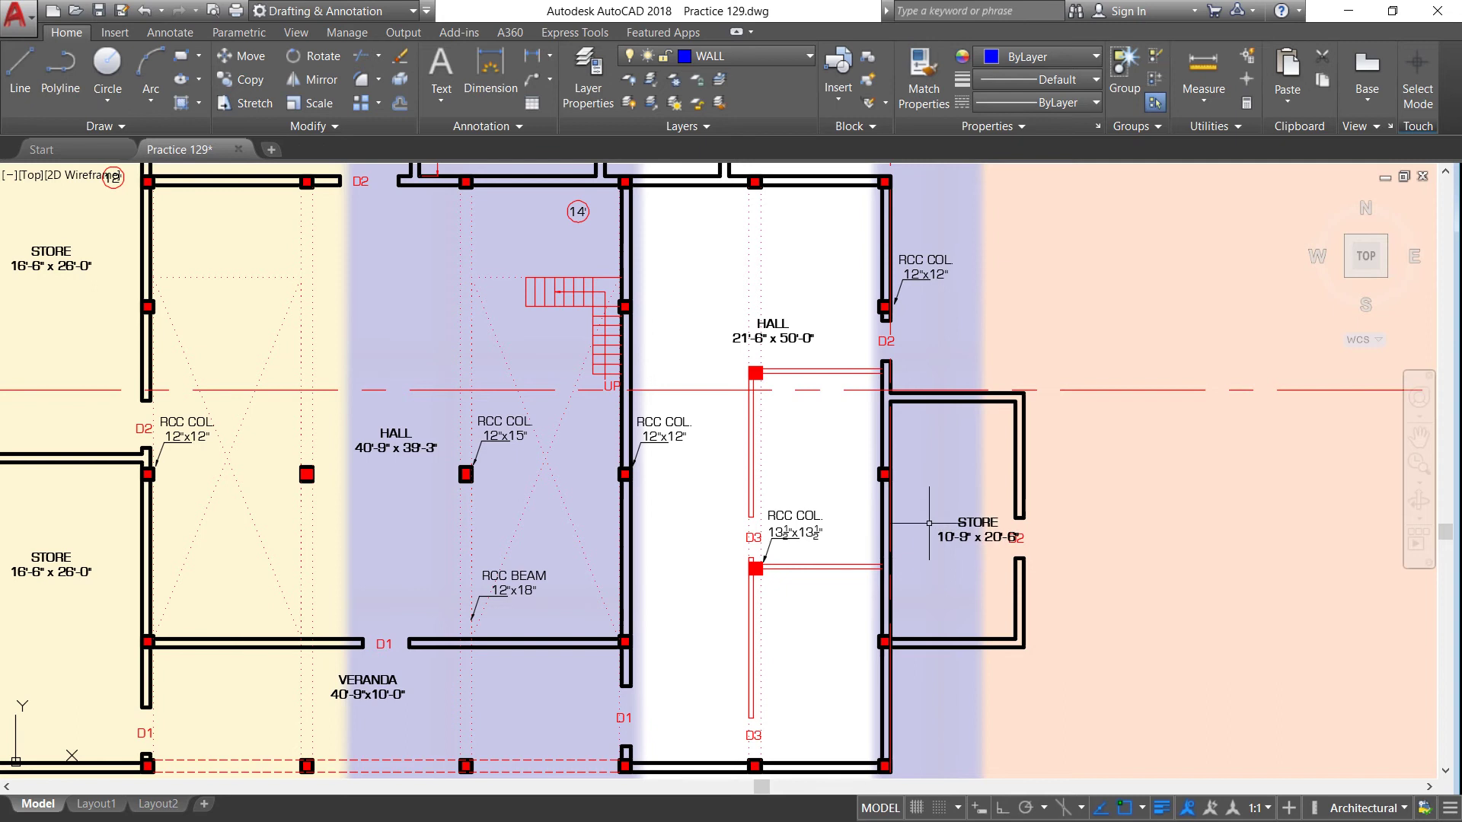
scroll(937, 528, down, 2)
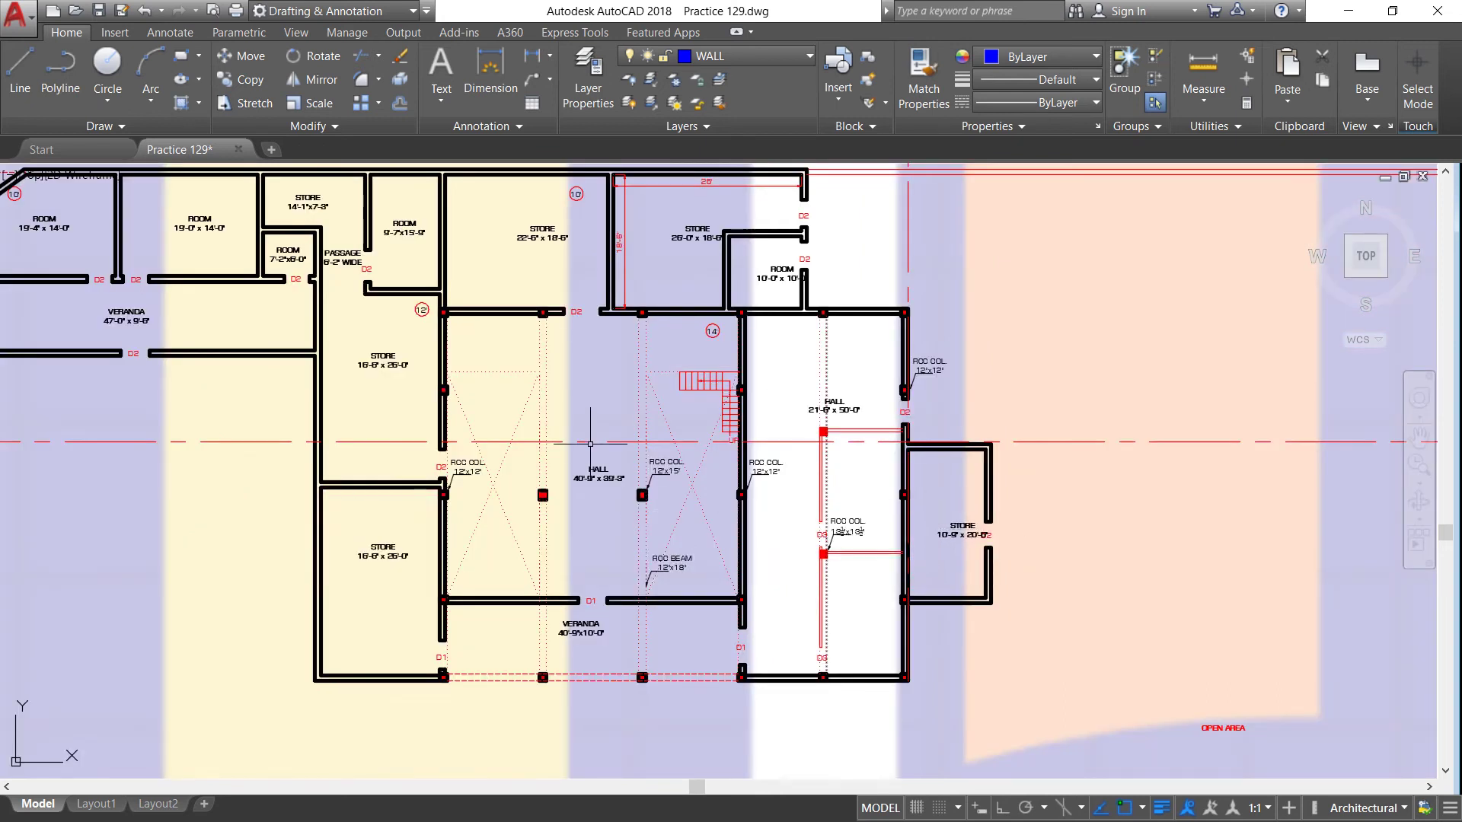
Zoom in on the passage, staircase and 40'-9" x 39'-3" hall
scroll(446, 338, up, 2)
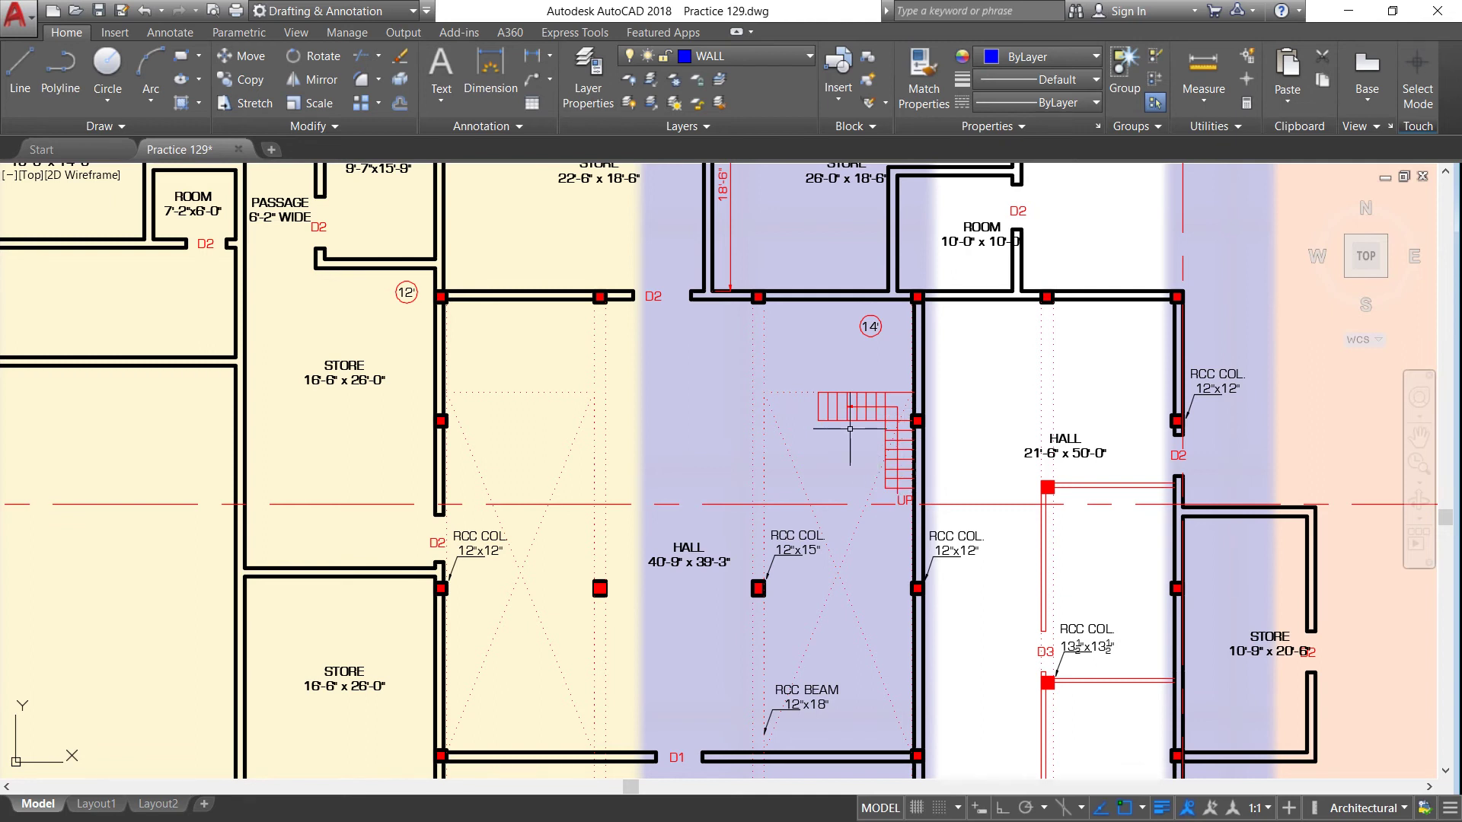
Zoom in on the two 14'-0"-deep rooms, 7'-2"x6'-0" room, passage and 47'-0" x 9'-6" veranda
scroll(848, 311, up, 4)
scroll(847, 311, up, 2)
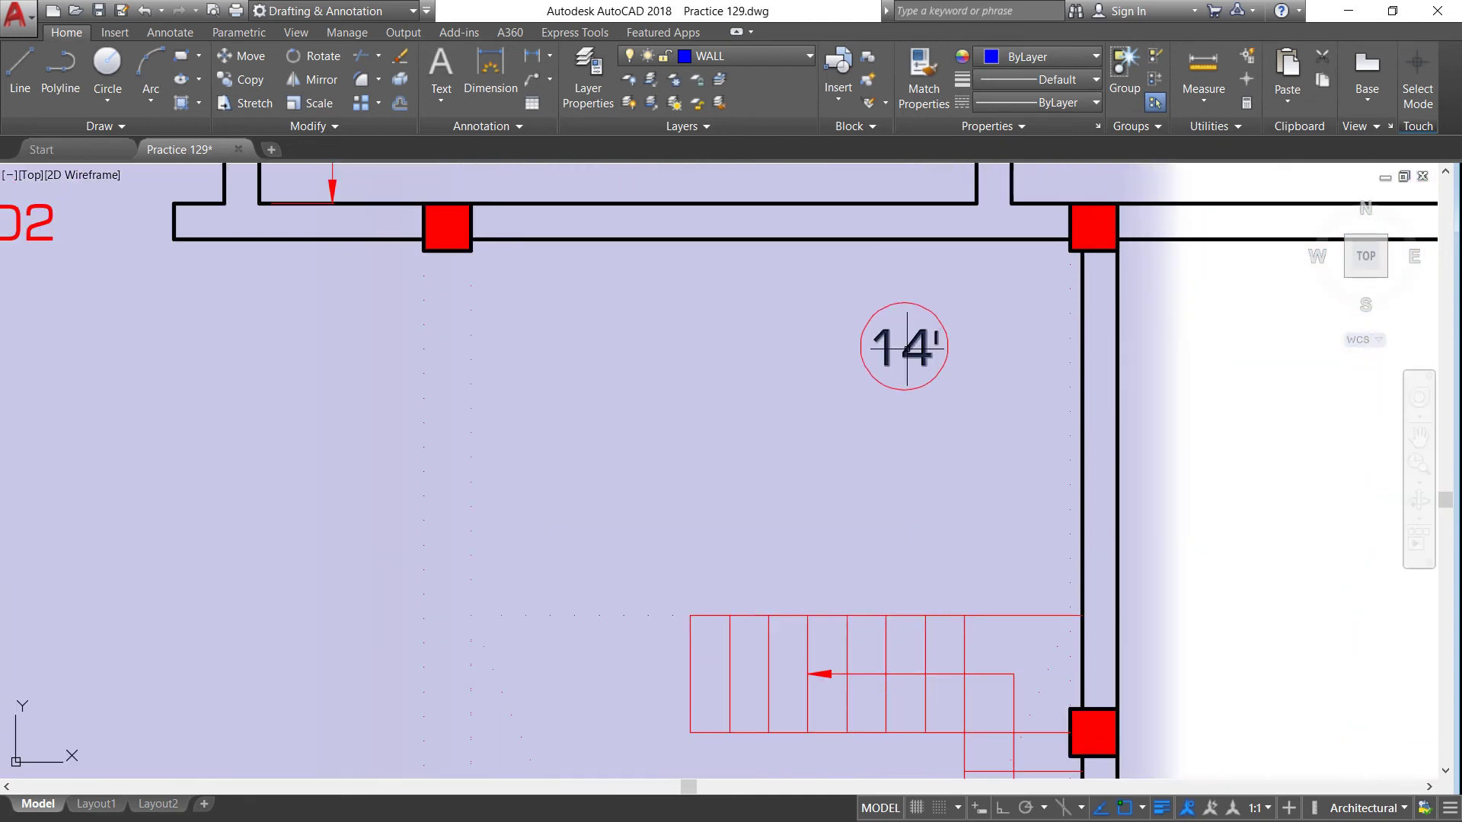
scroll(847, 312, down, 4)
scroll(886, 355, down, 2)
scroll(887, 354, down, 2)
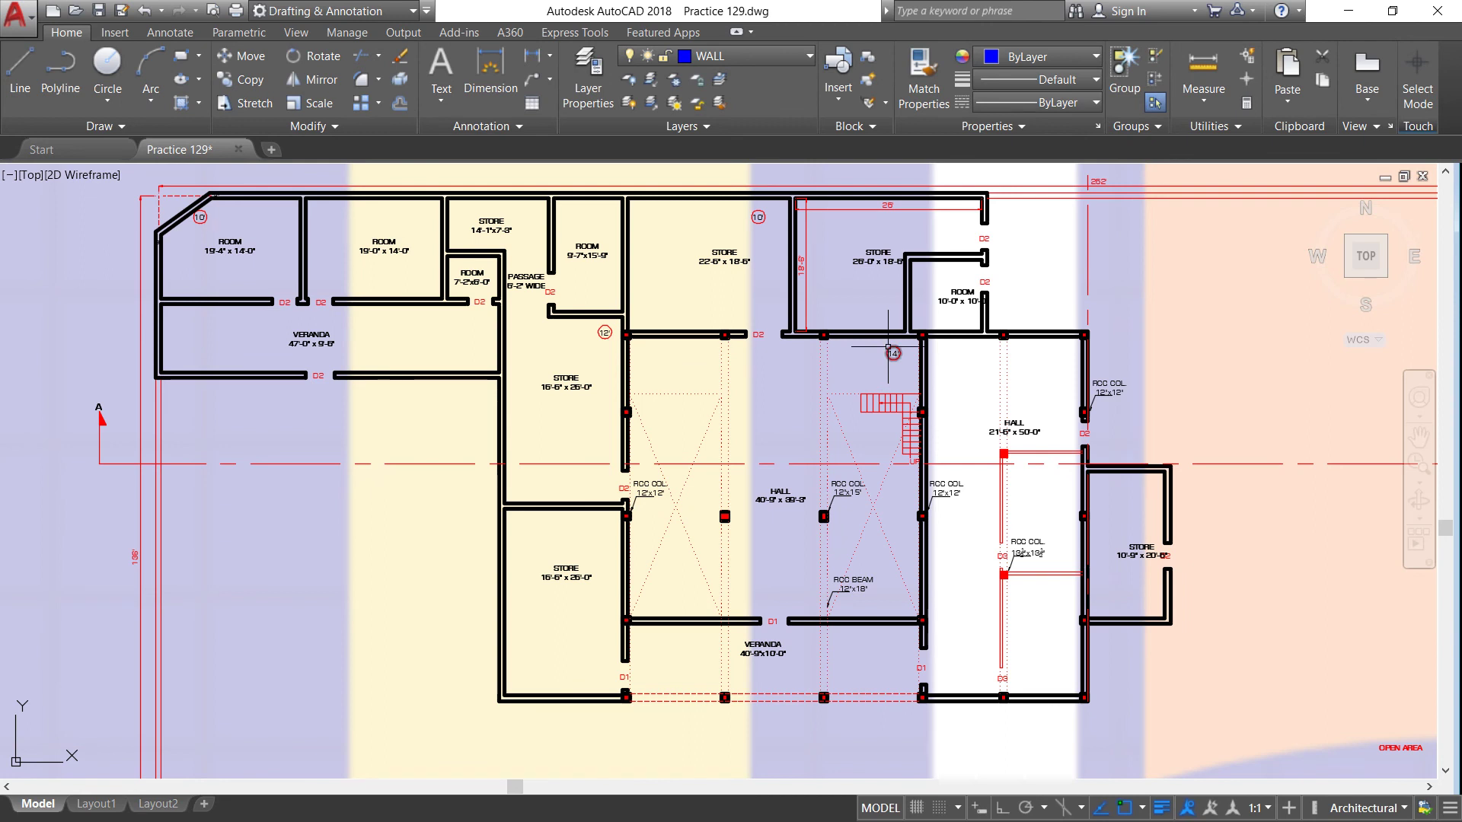
scroll(581, 324, up, 3)
scroll(582, 323, up, 1)
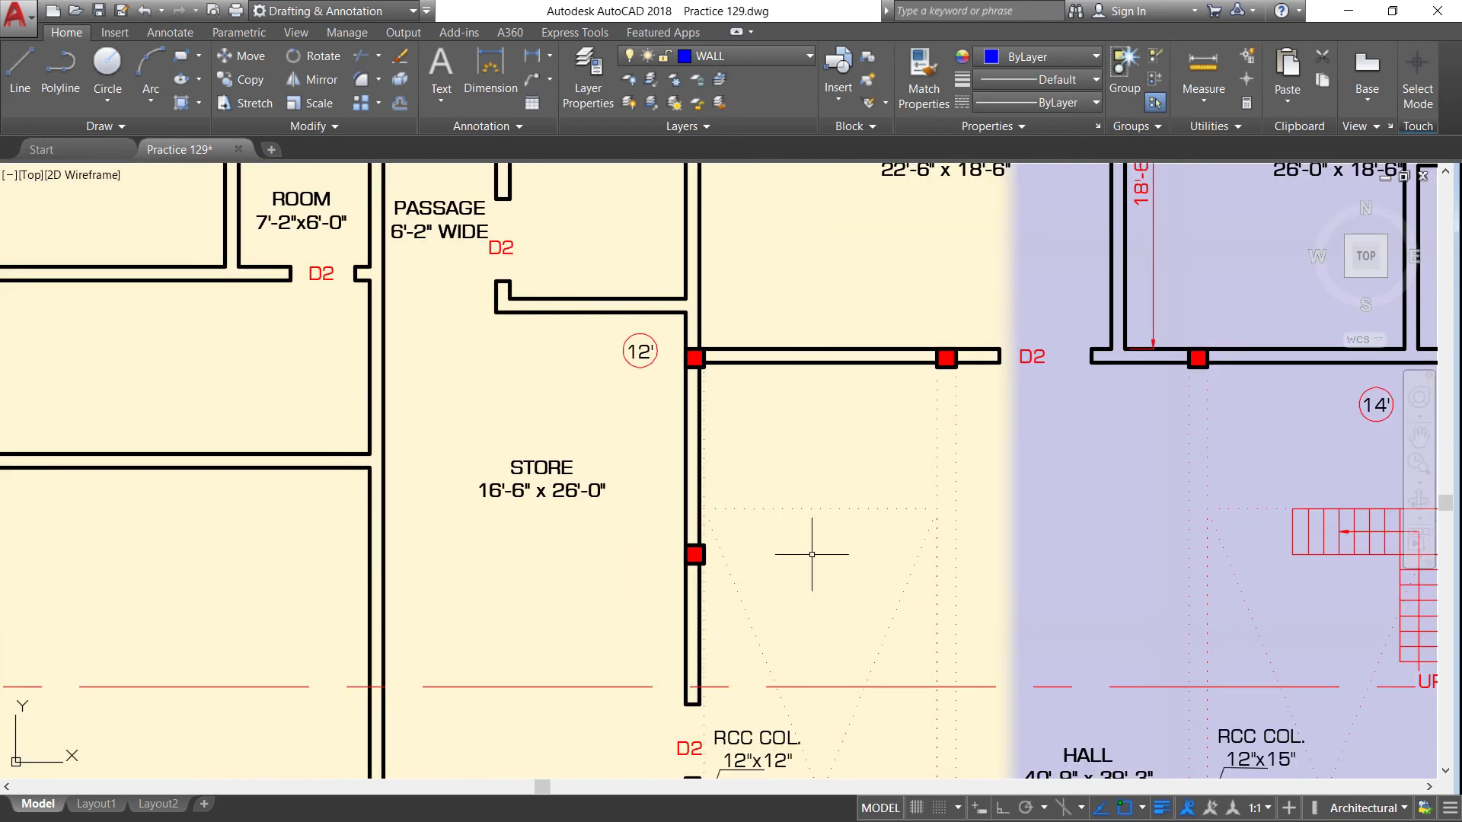
scroll(617, 474, down, 2)
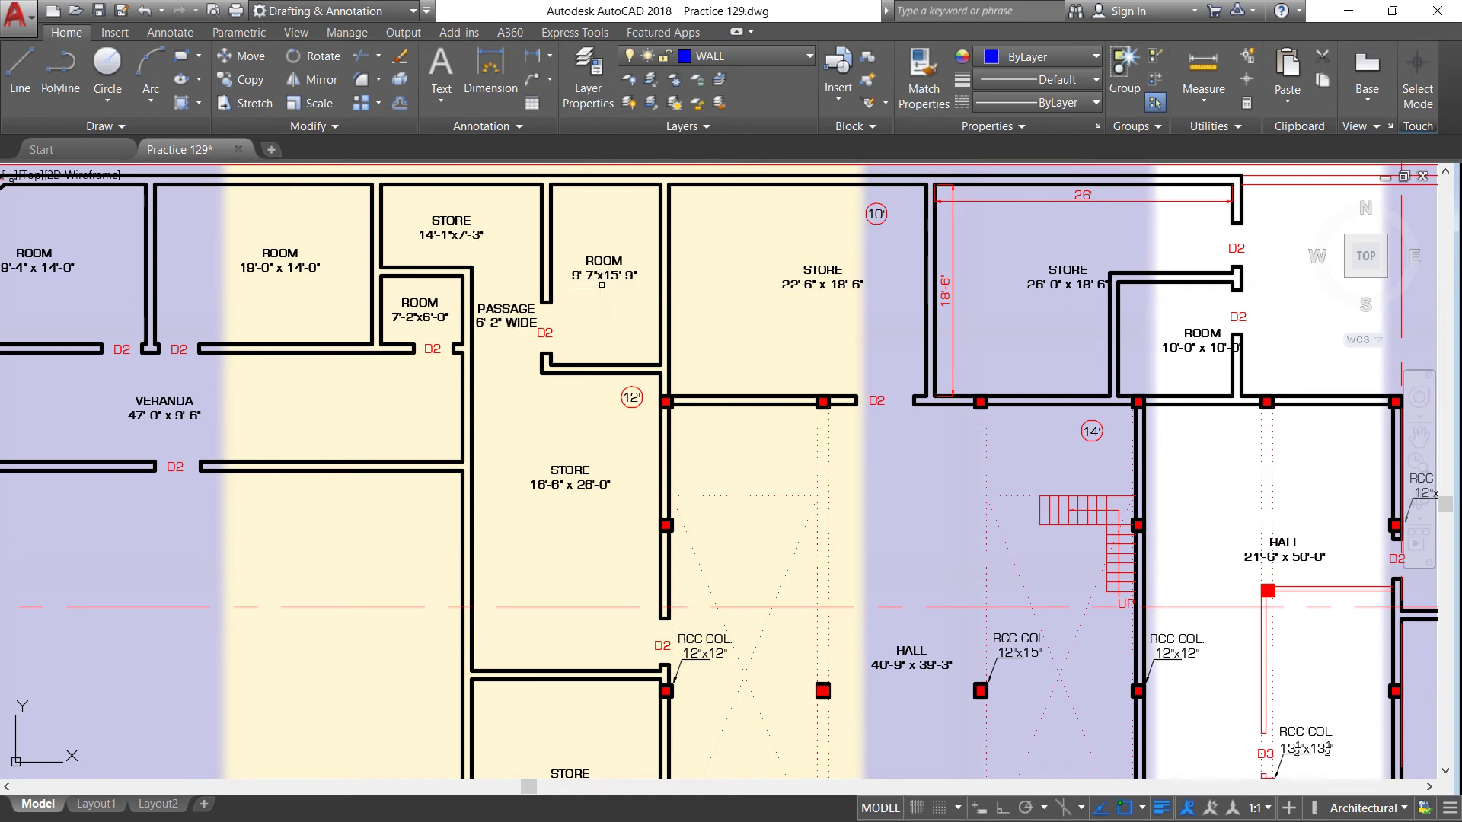
scroll(574, 368, down, 2)
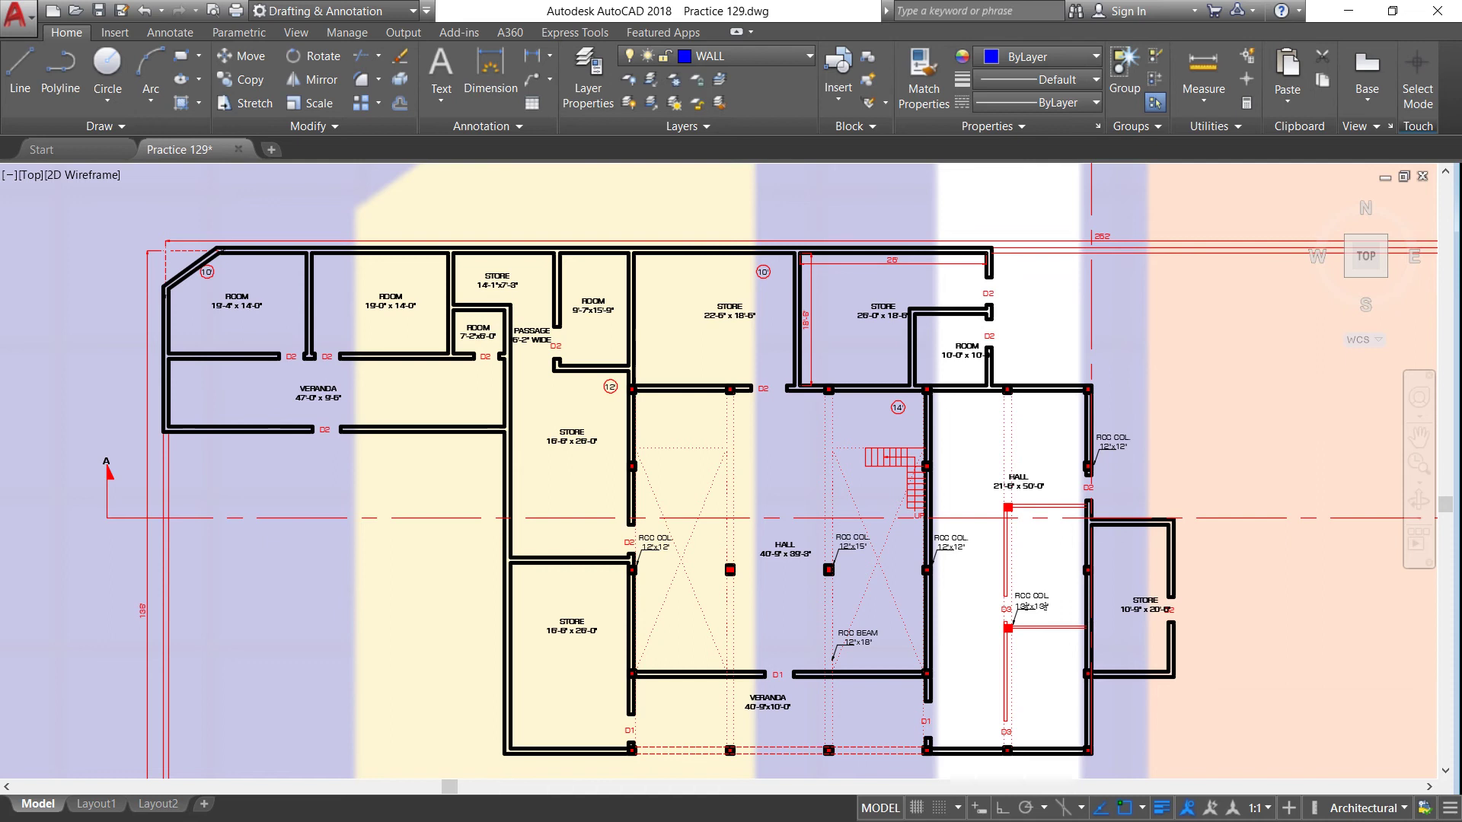
scroll(284, 367, up, 4)
scroll(357, 453, down, 2)
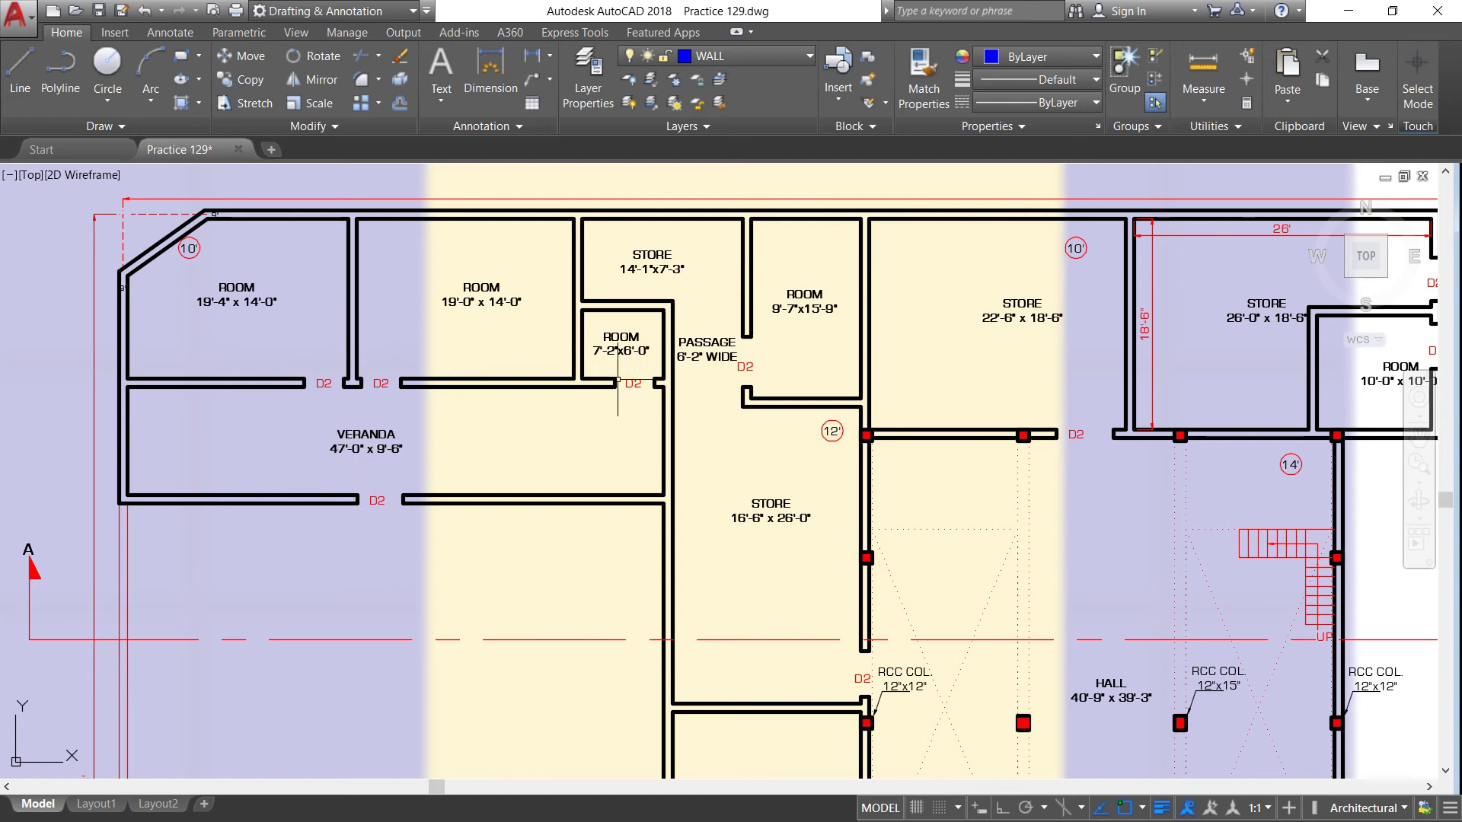
Zoom in and out around the chamfered corner and nearby rooms of the lower plan
scroll(630, 365, up, 2)
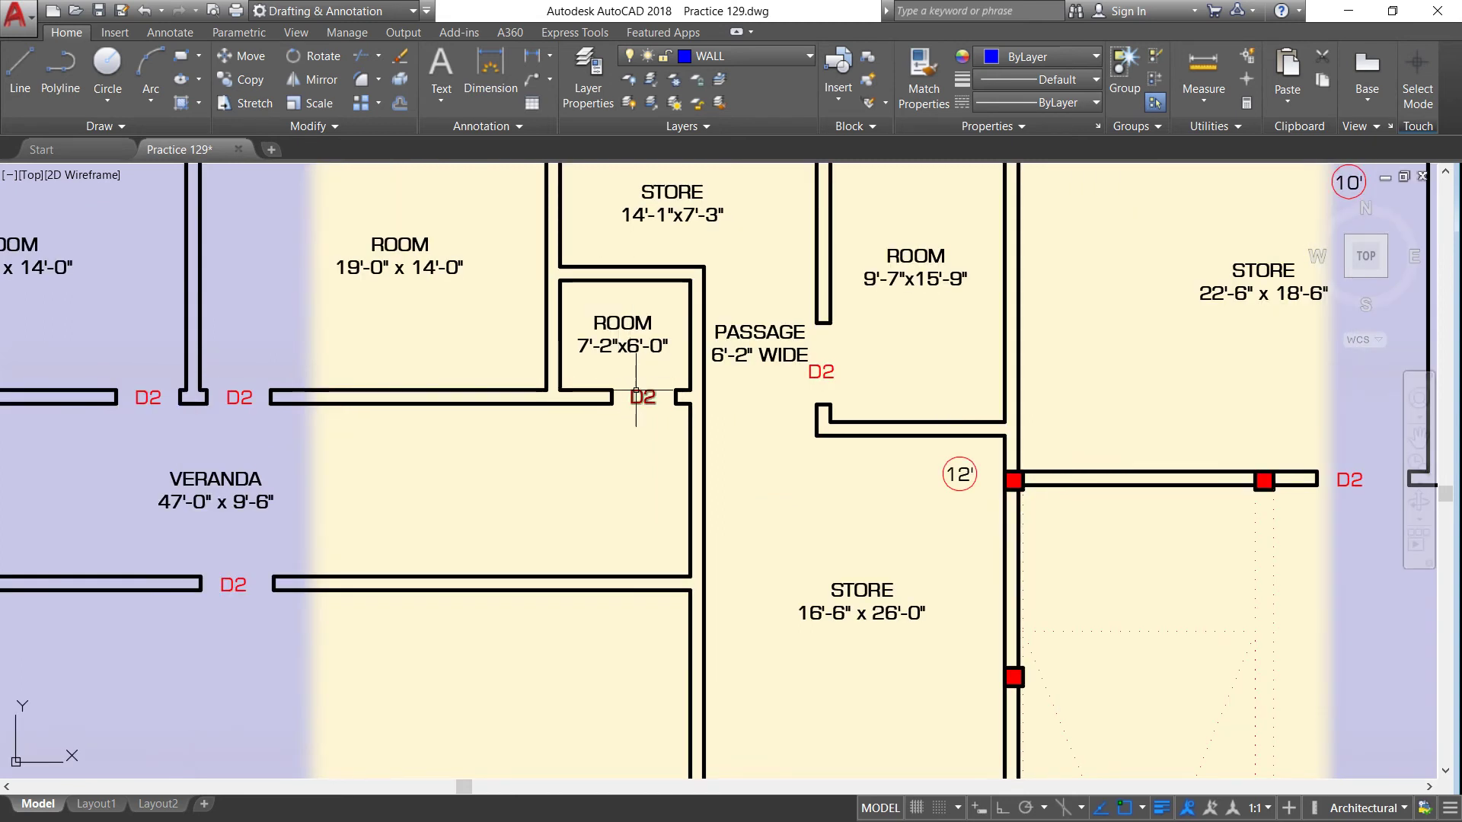
scroll(629, 373, down, 2)
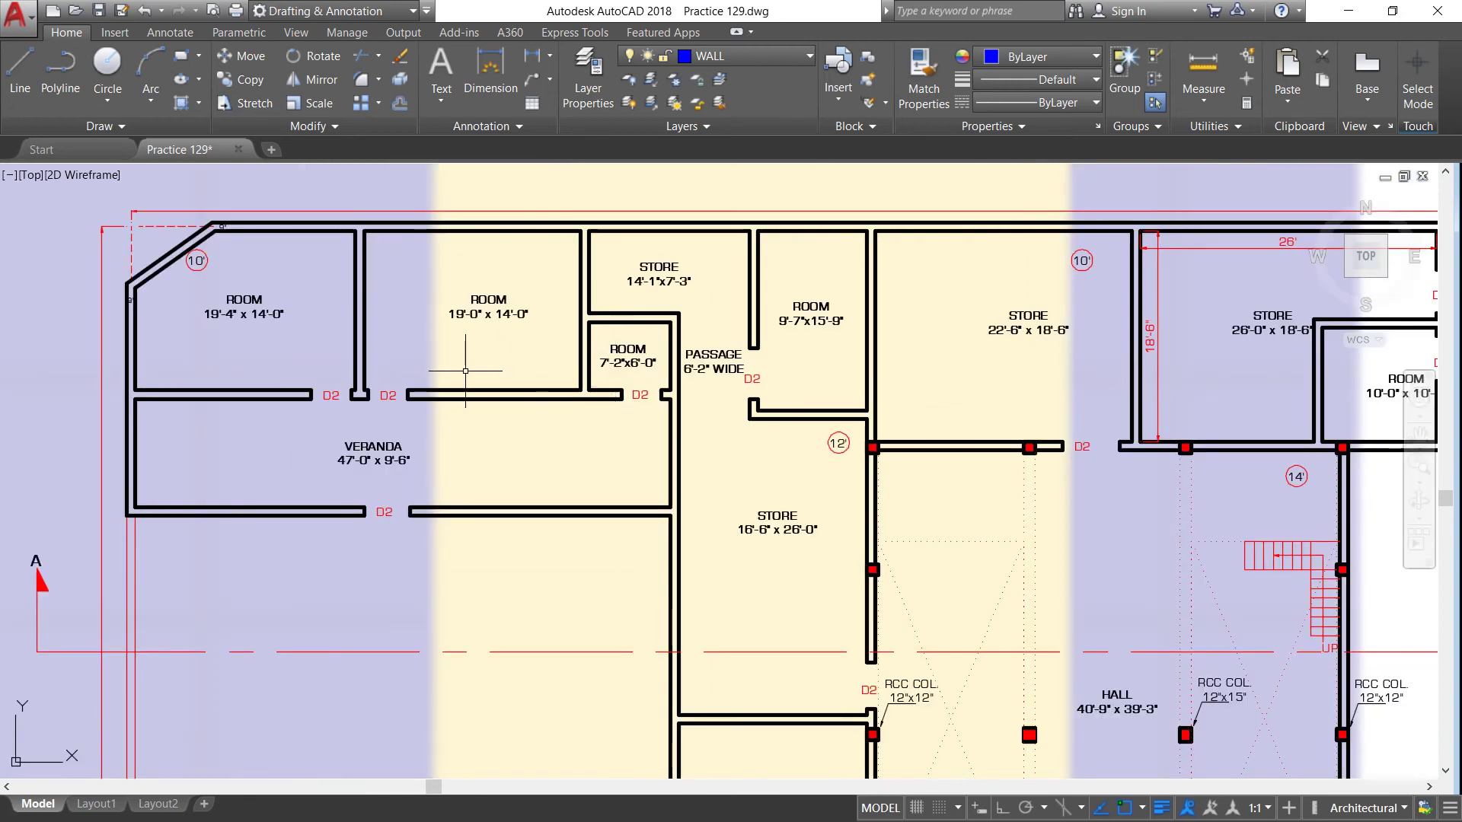
scroll(400, 394, up, 2)
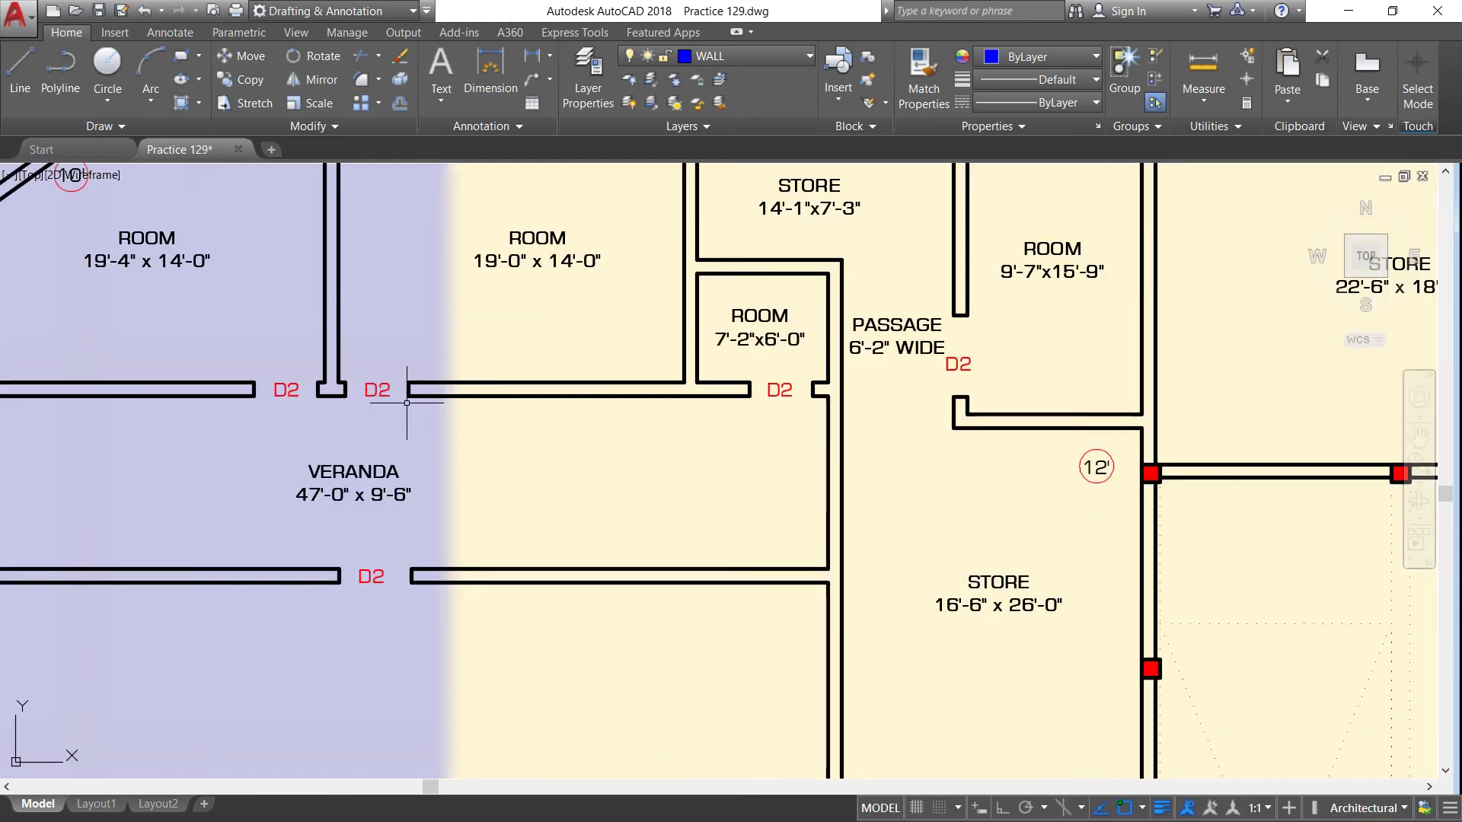
scroll(412, 381, down, 2)
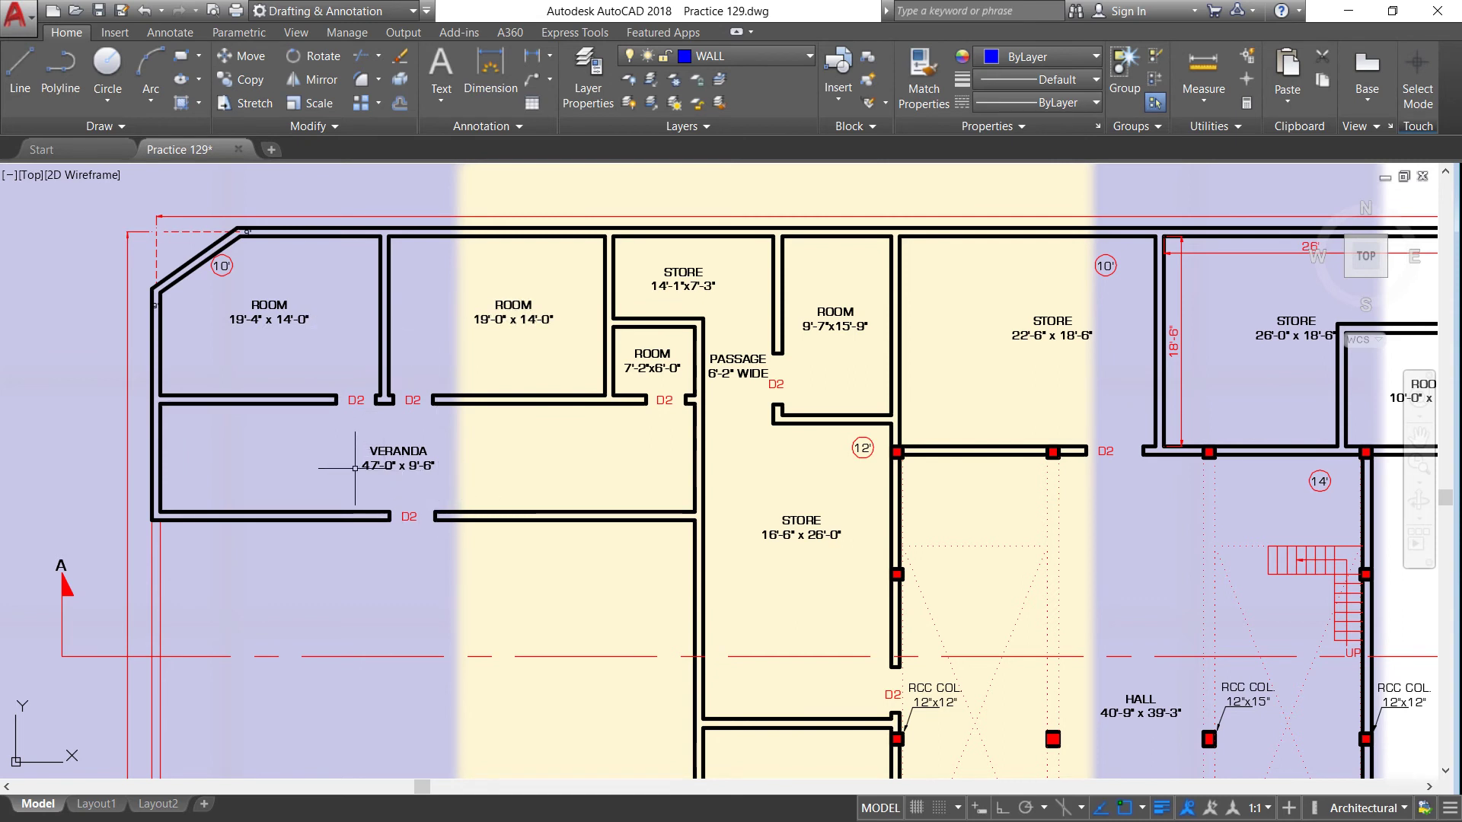
scroll(327, 469, down, 3)
scroll(411, 463, up, 3)
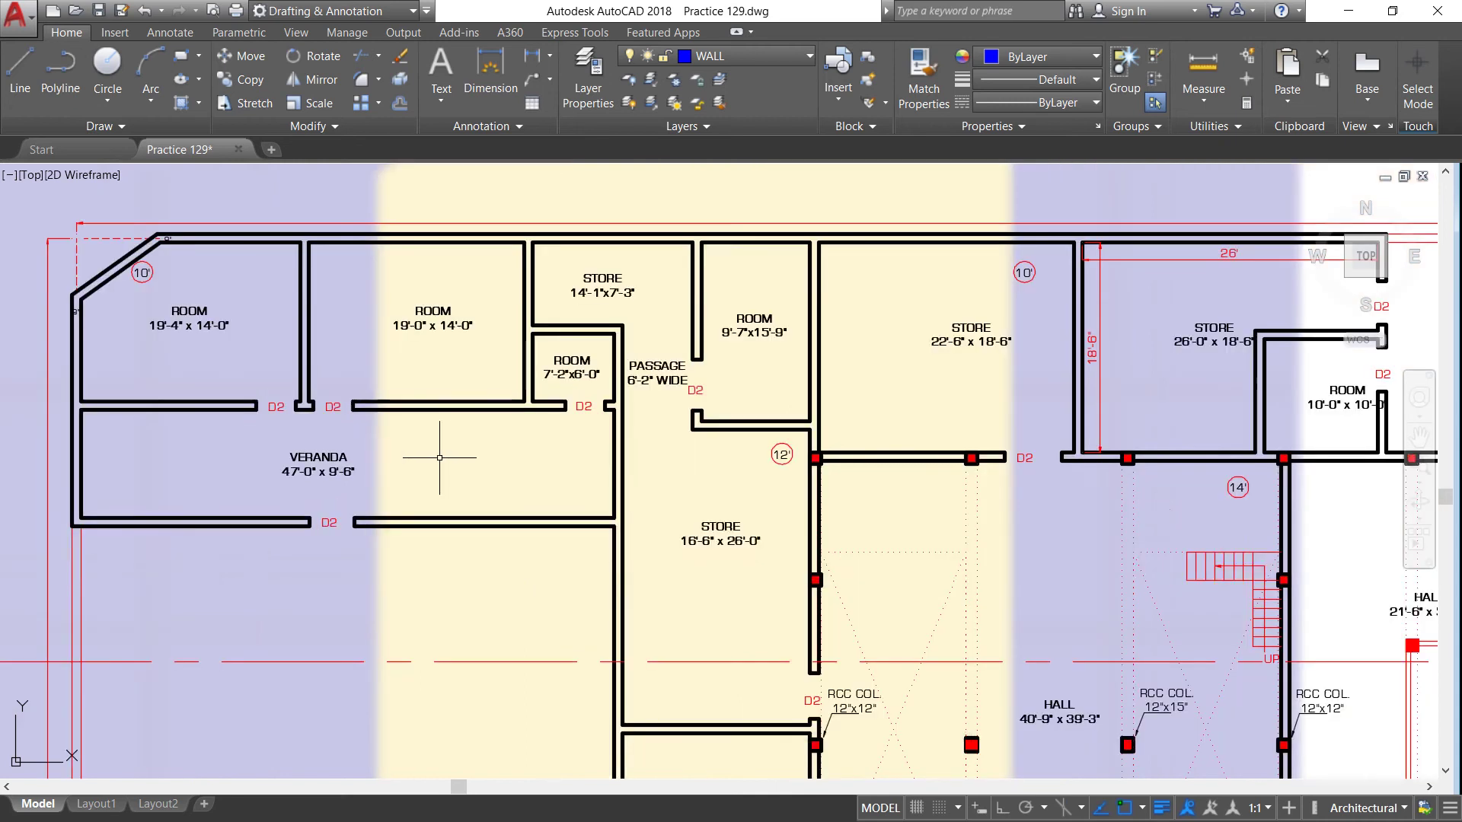
scroll(100, 251, up, 2)
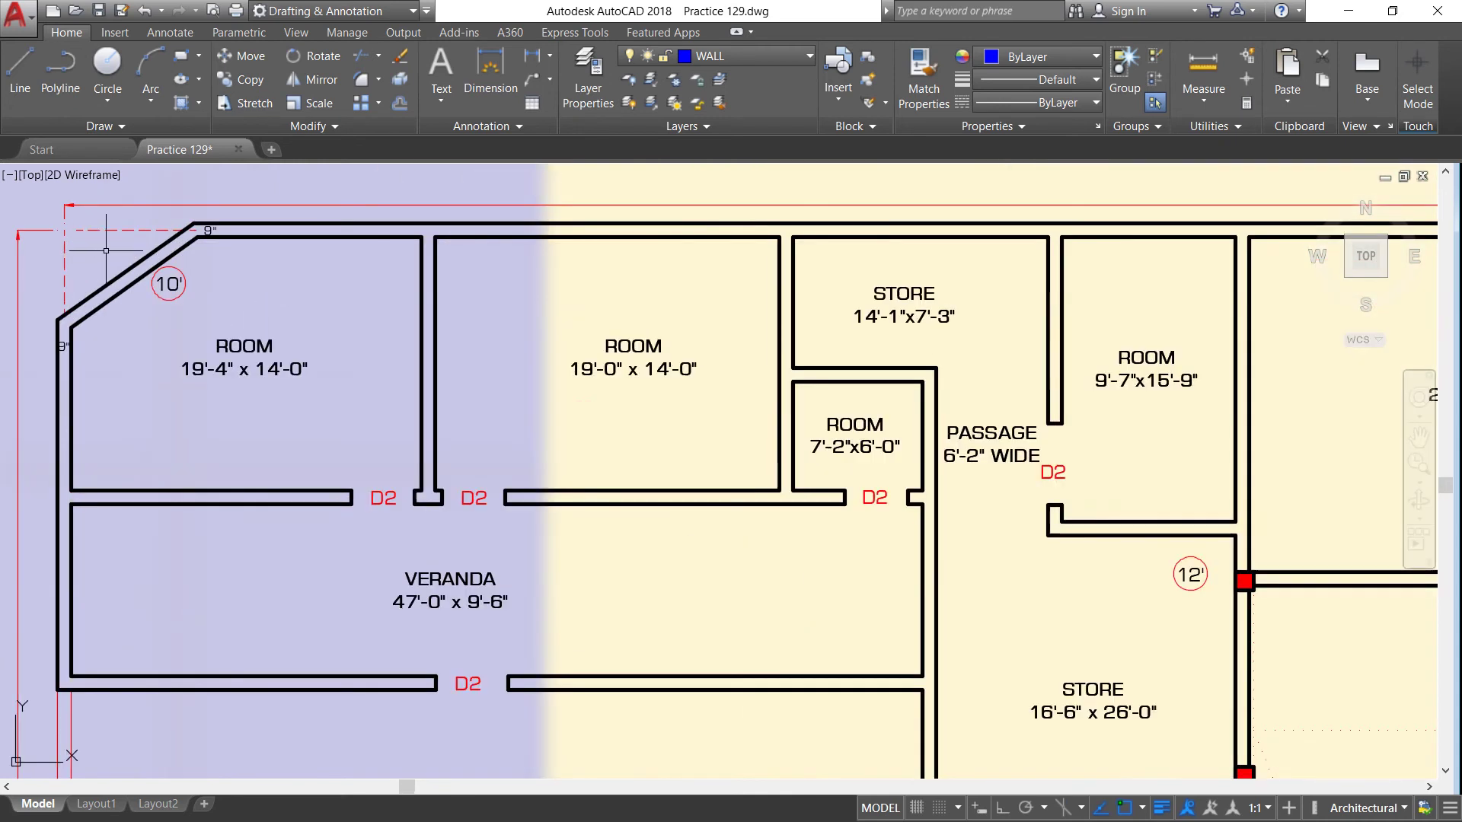
scroll(152, 251, down, 2)
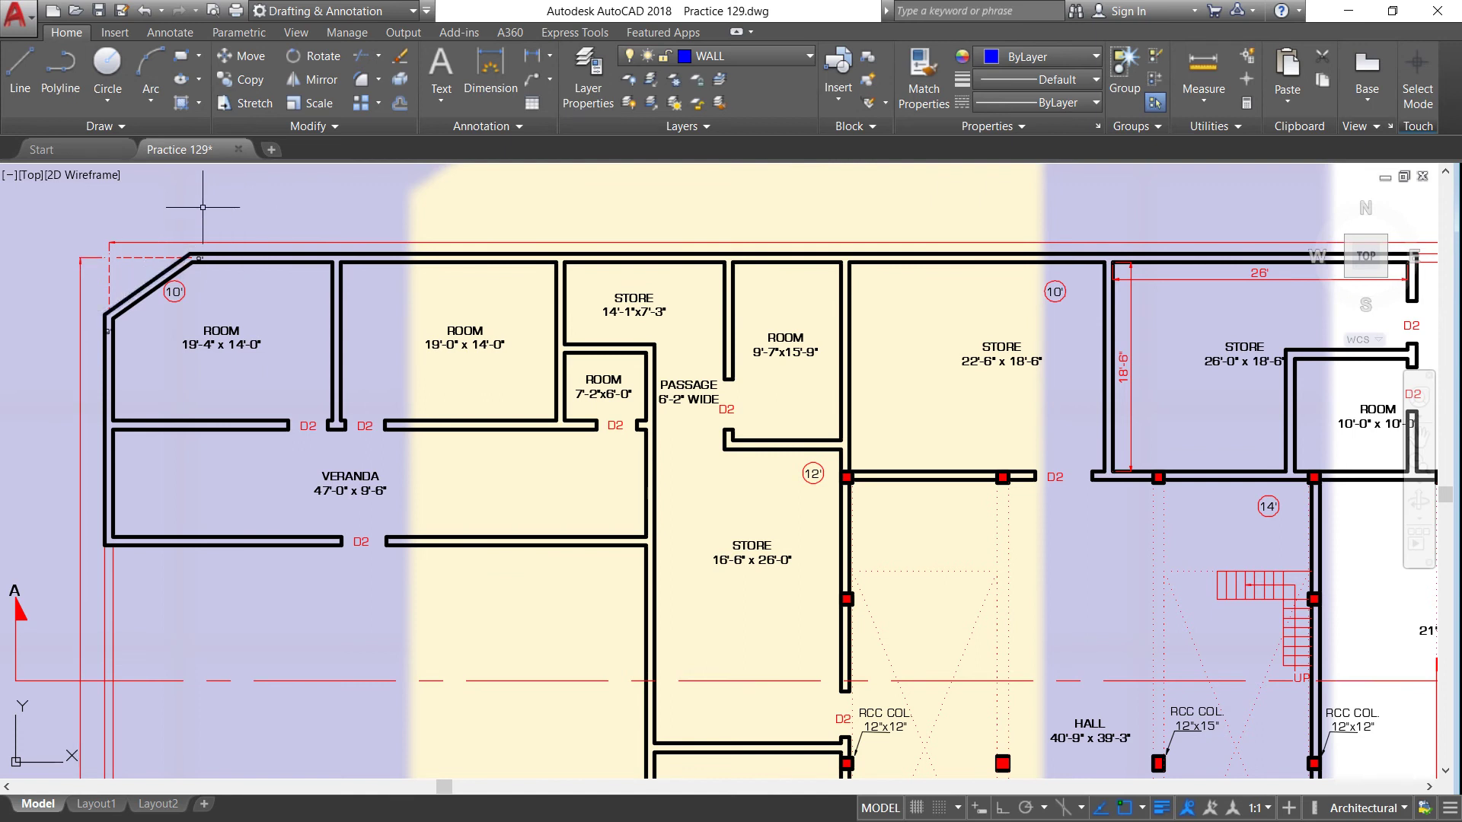
scroll(99, 264, up, 2)
scroll(100, 264, up, 2)
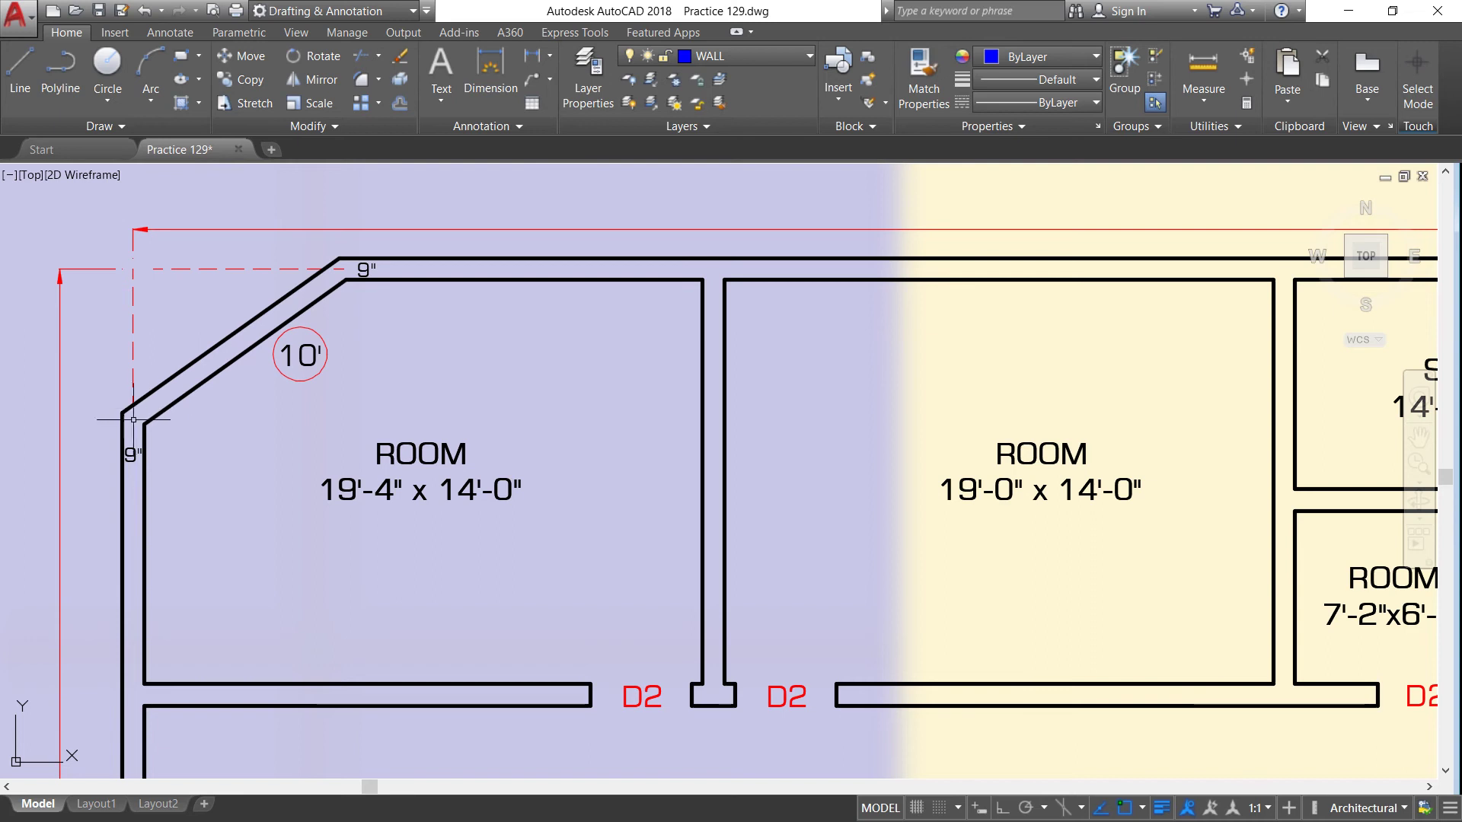
scroll(212, 322, down, 2)
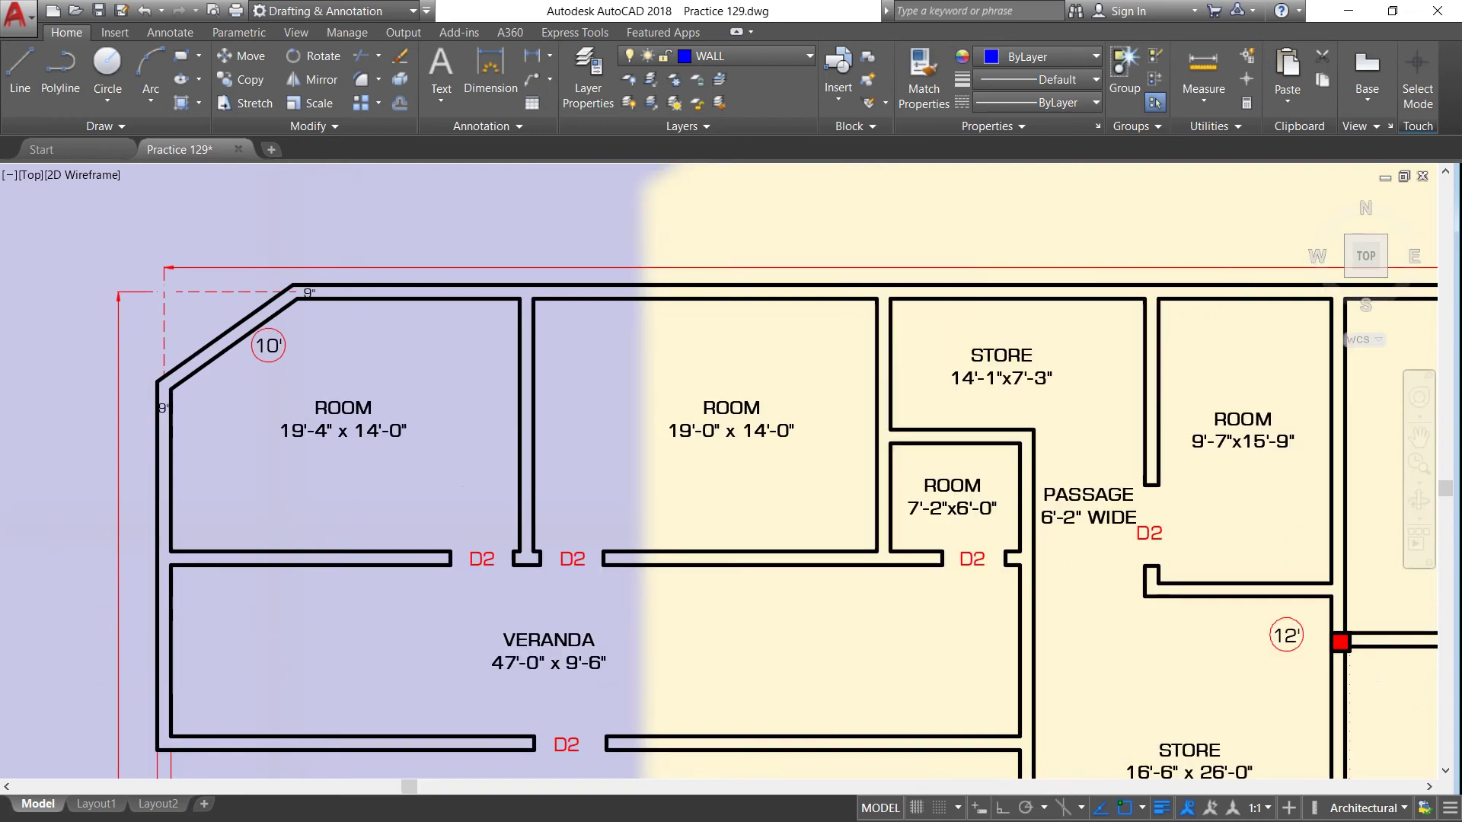
scroll(219, 311, down, 2)
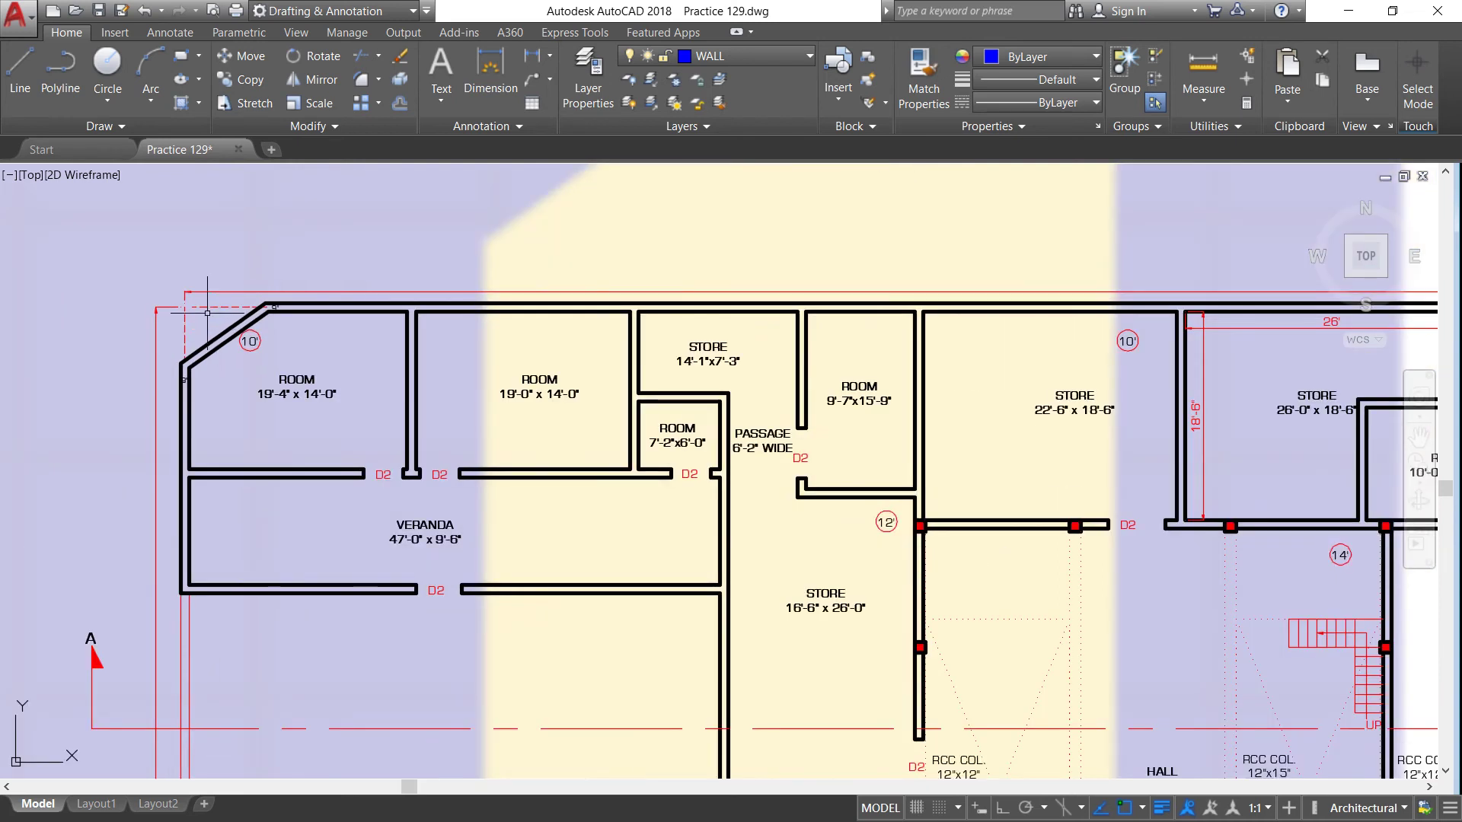
scroll(207, 312, up, 2)
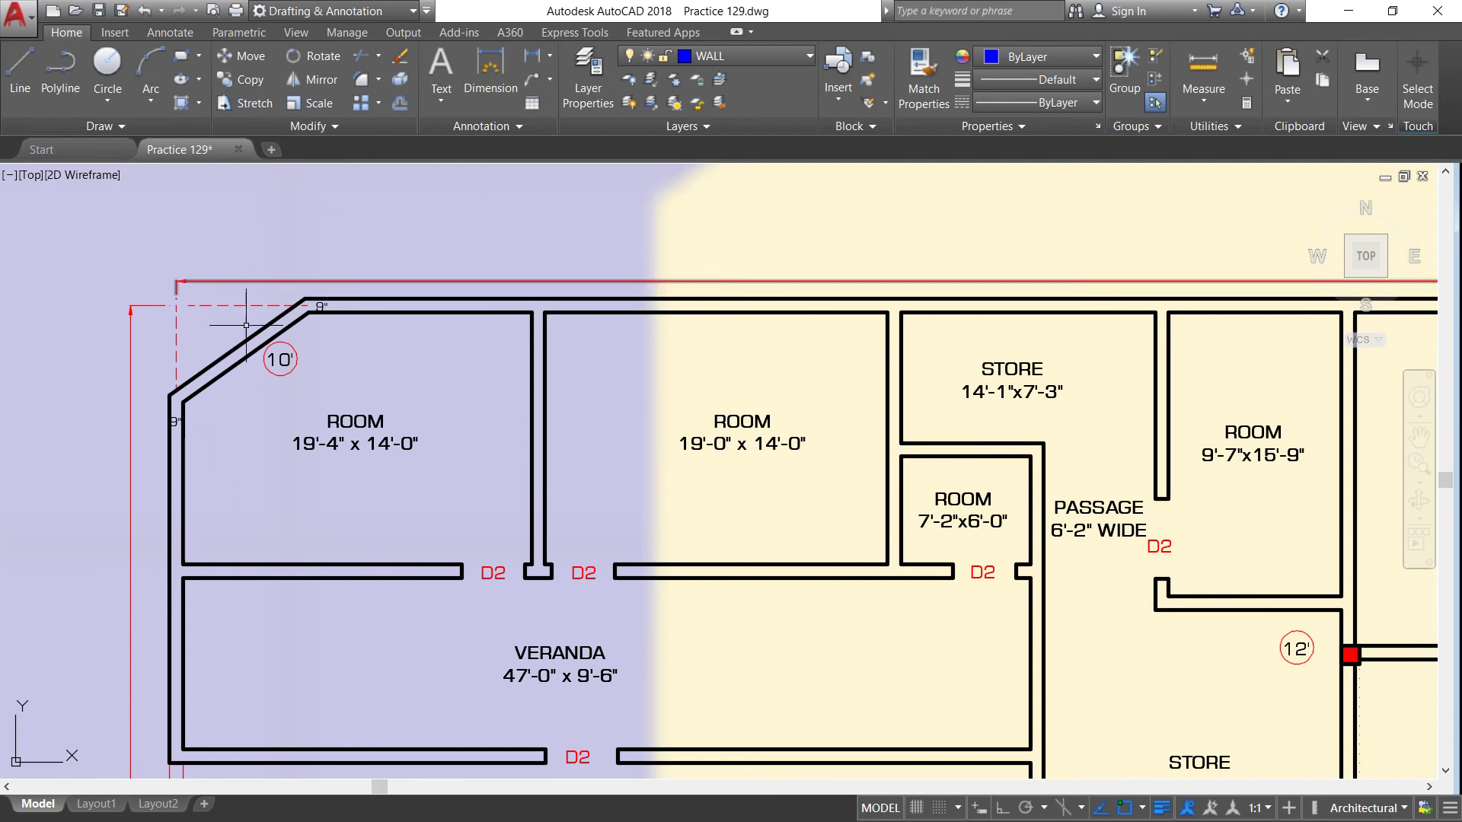
scroll(204, 314, up, 2)
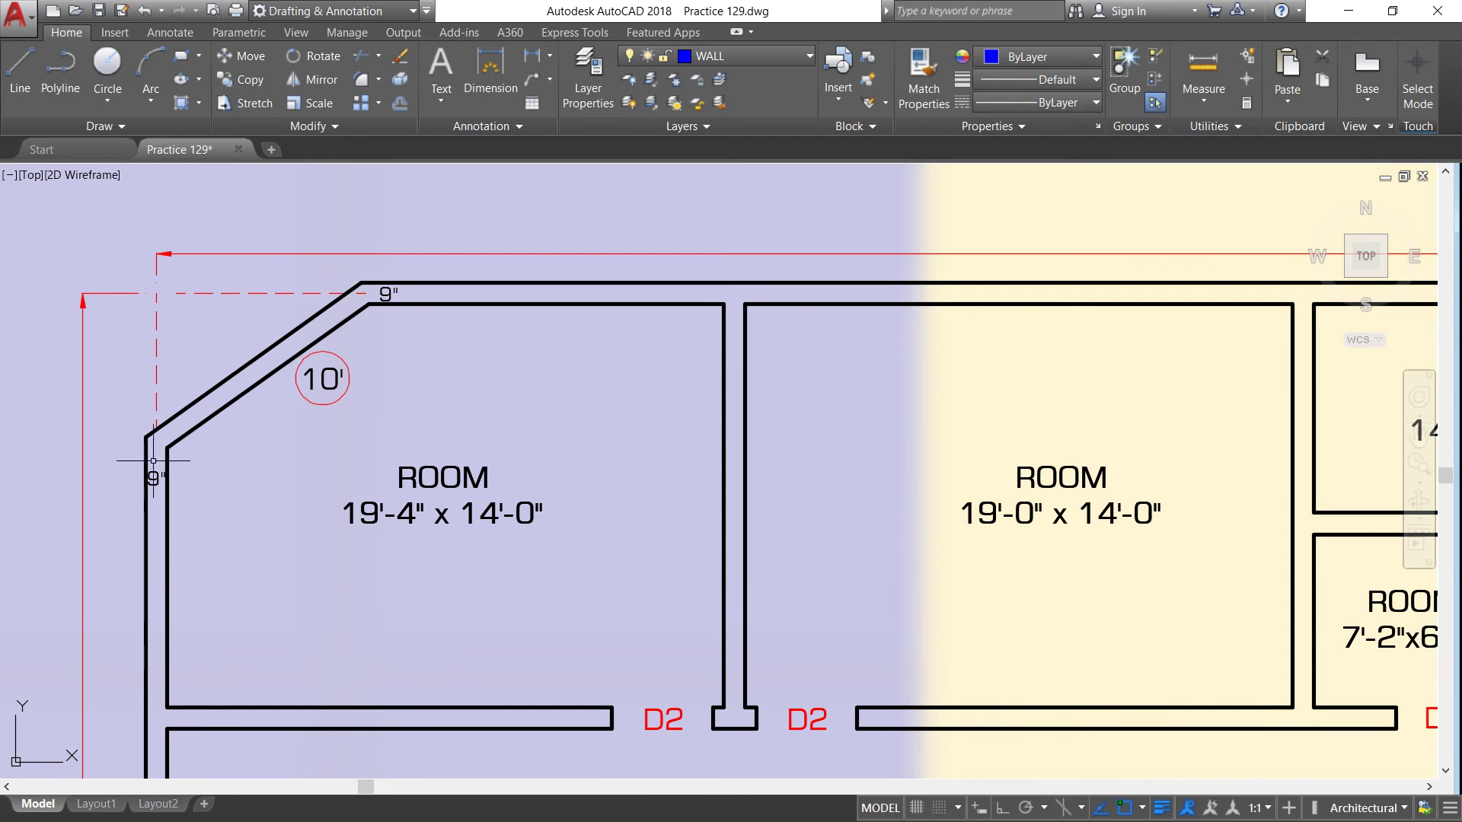
Zoom in on both halls (40'-9" x 39'-3", 21'-6" x 50'-0"), stores and RCC columns
scroll(230, 357, down, 5)
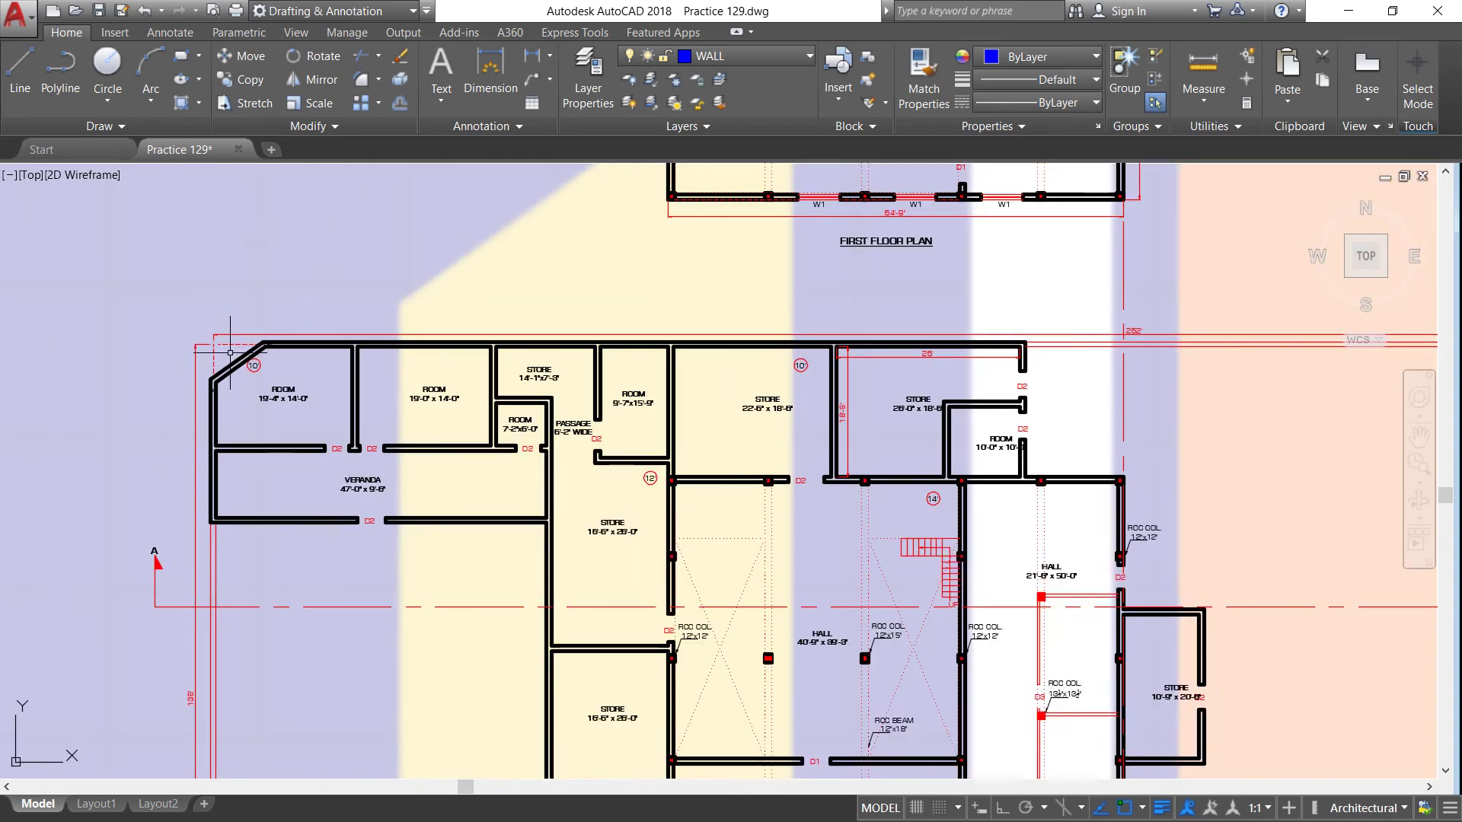
scroll(253, 342, up, 2)
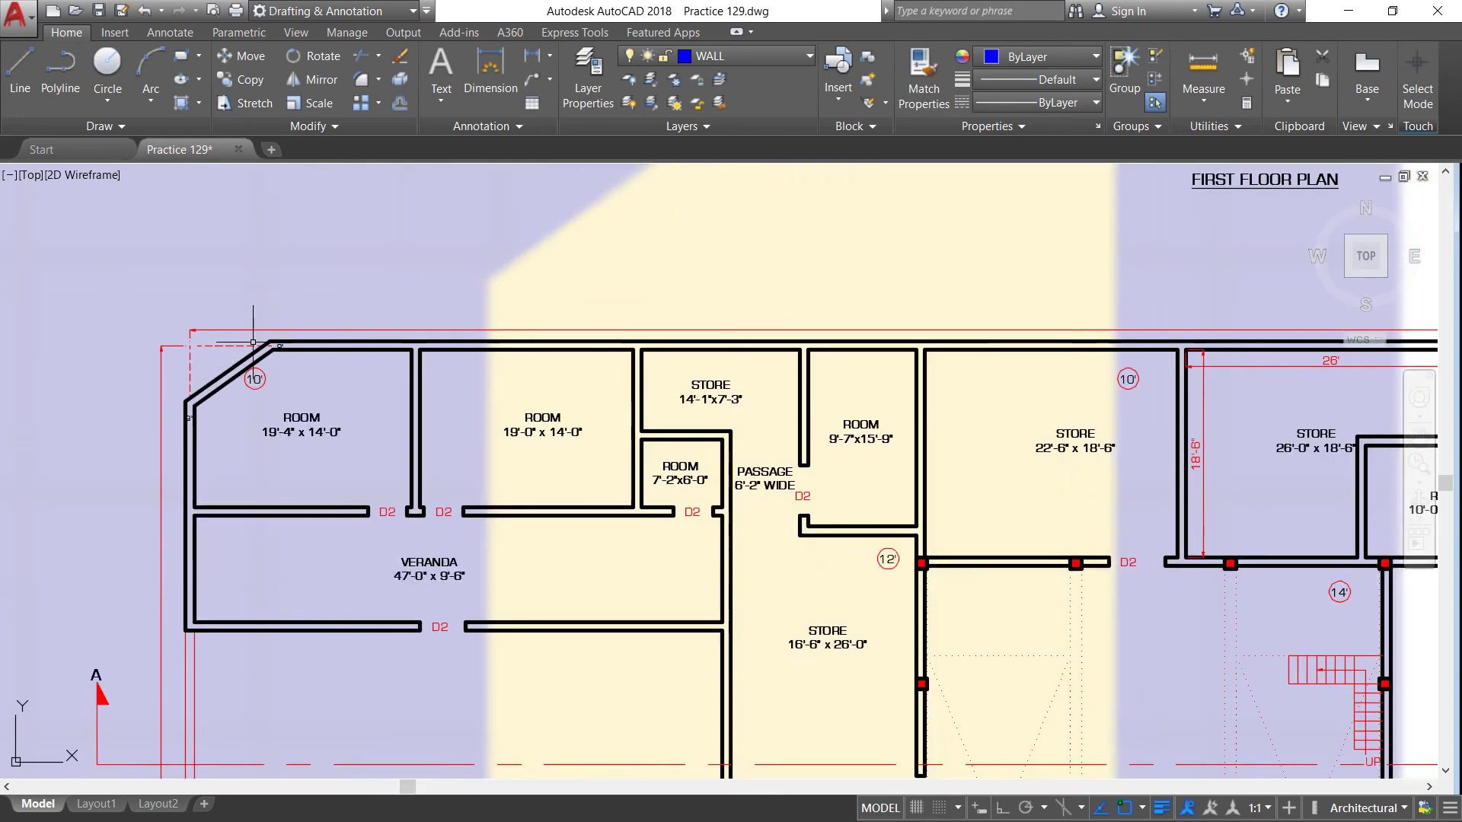
scroll(182, 375, down, 4)
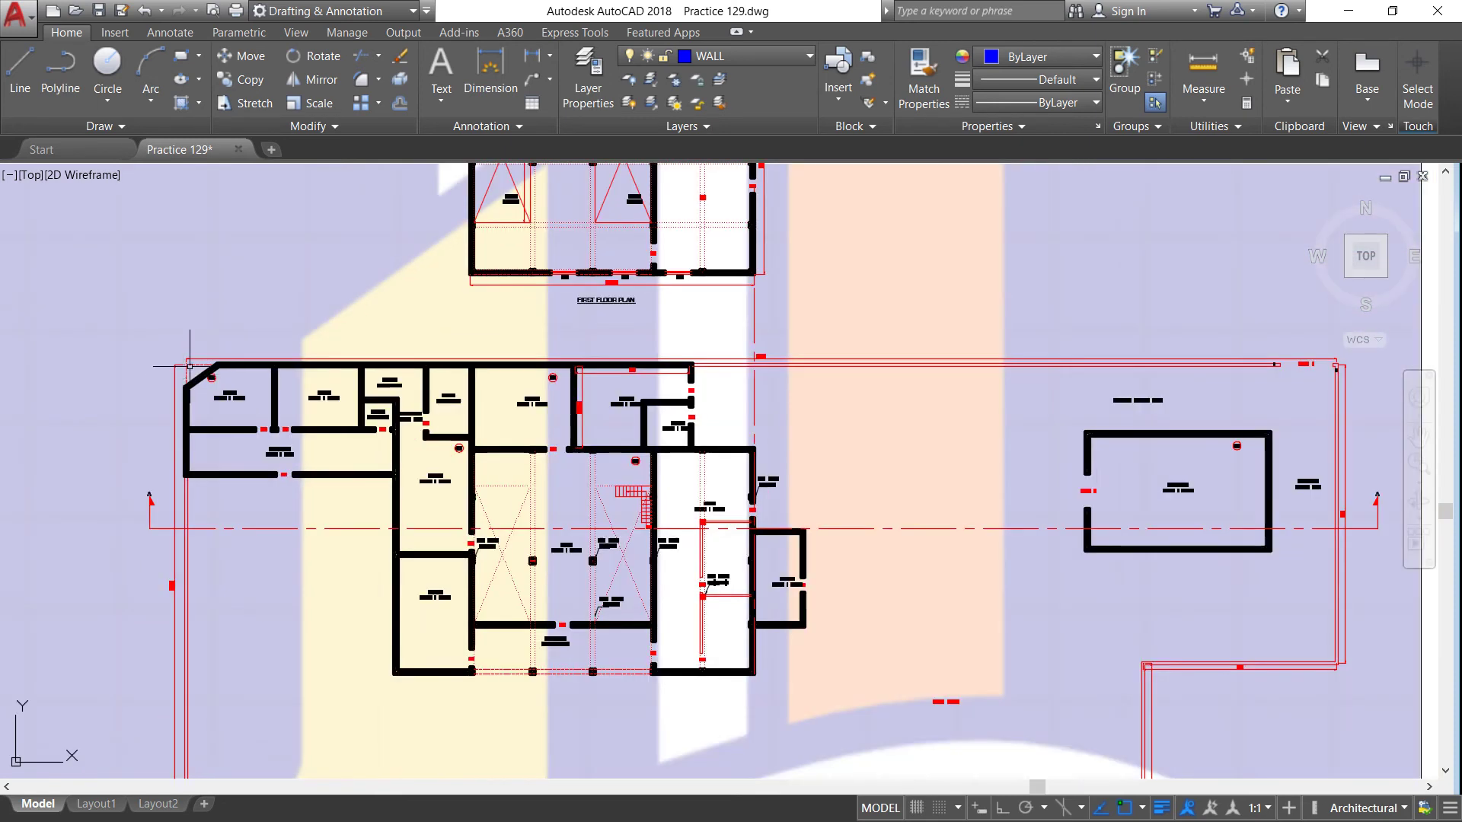
scroll(194, 403, up, 2)
scroll(194, 403, up, 2)
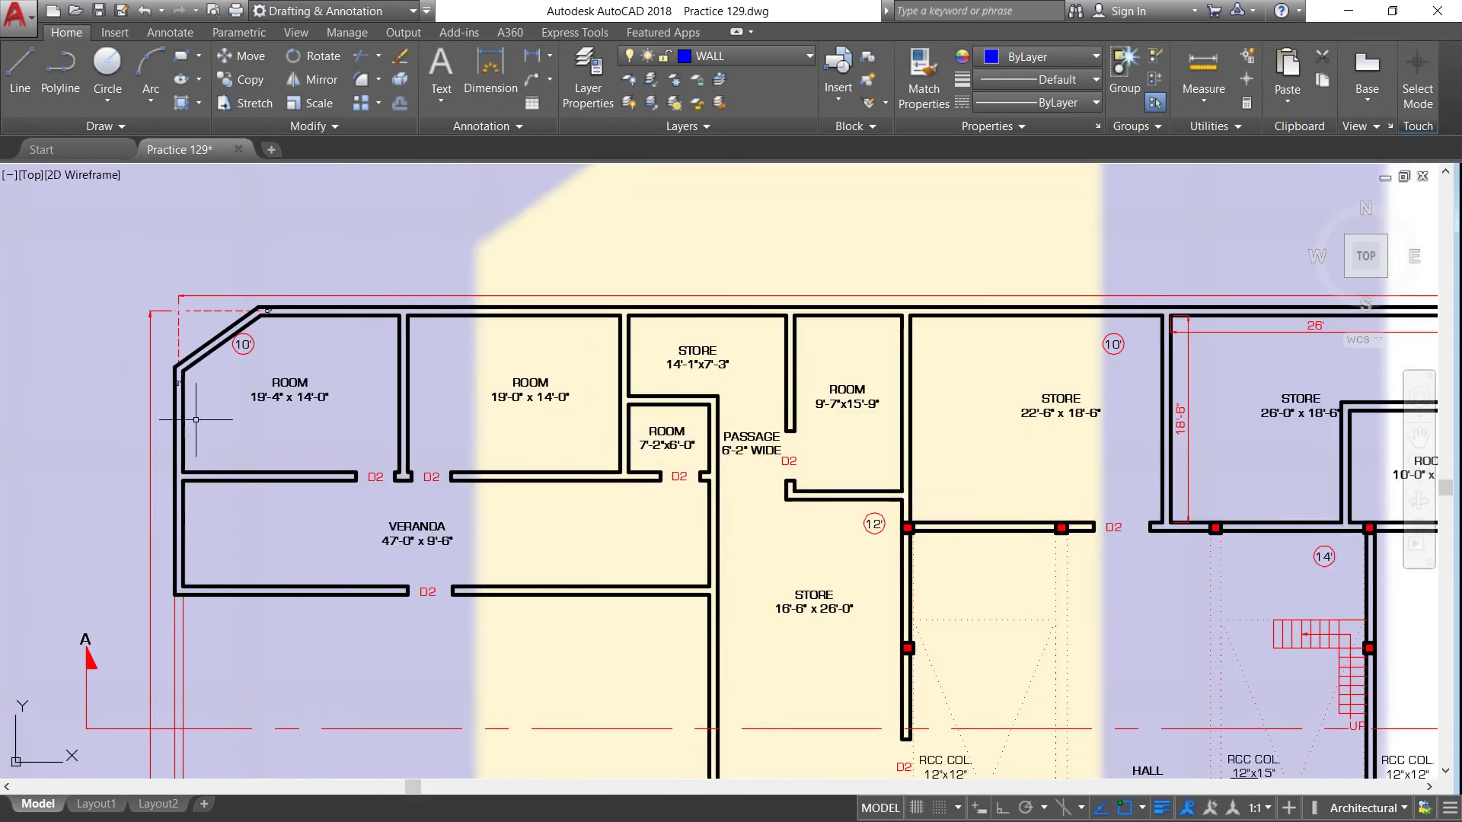
scroll(218, 340, down, 2)
scroll(219, 340, down, 2)
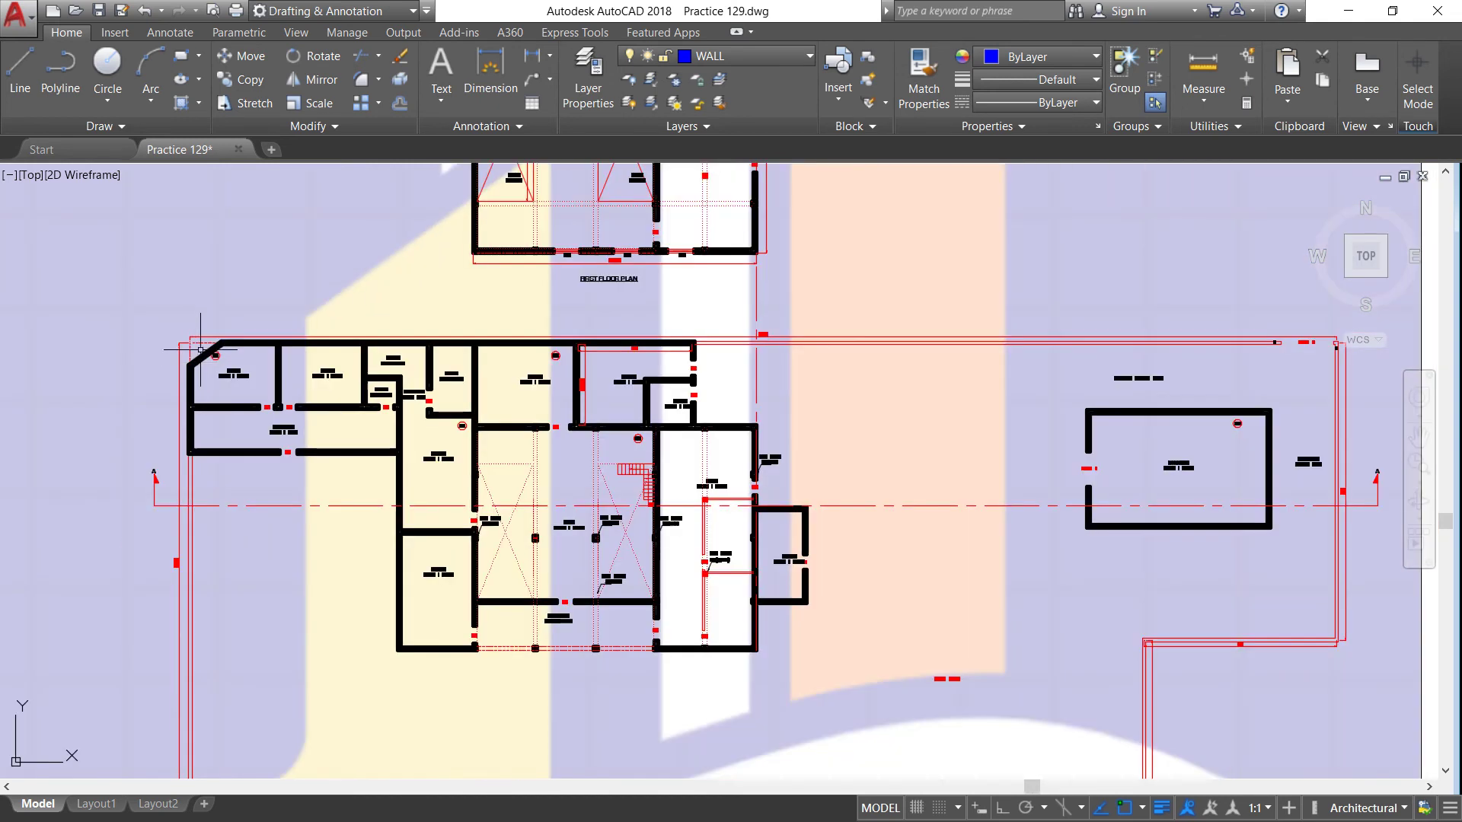
scroll(201, 371, up, 4)
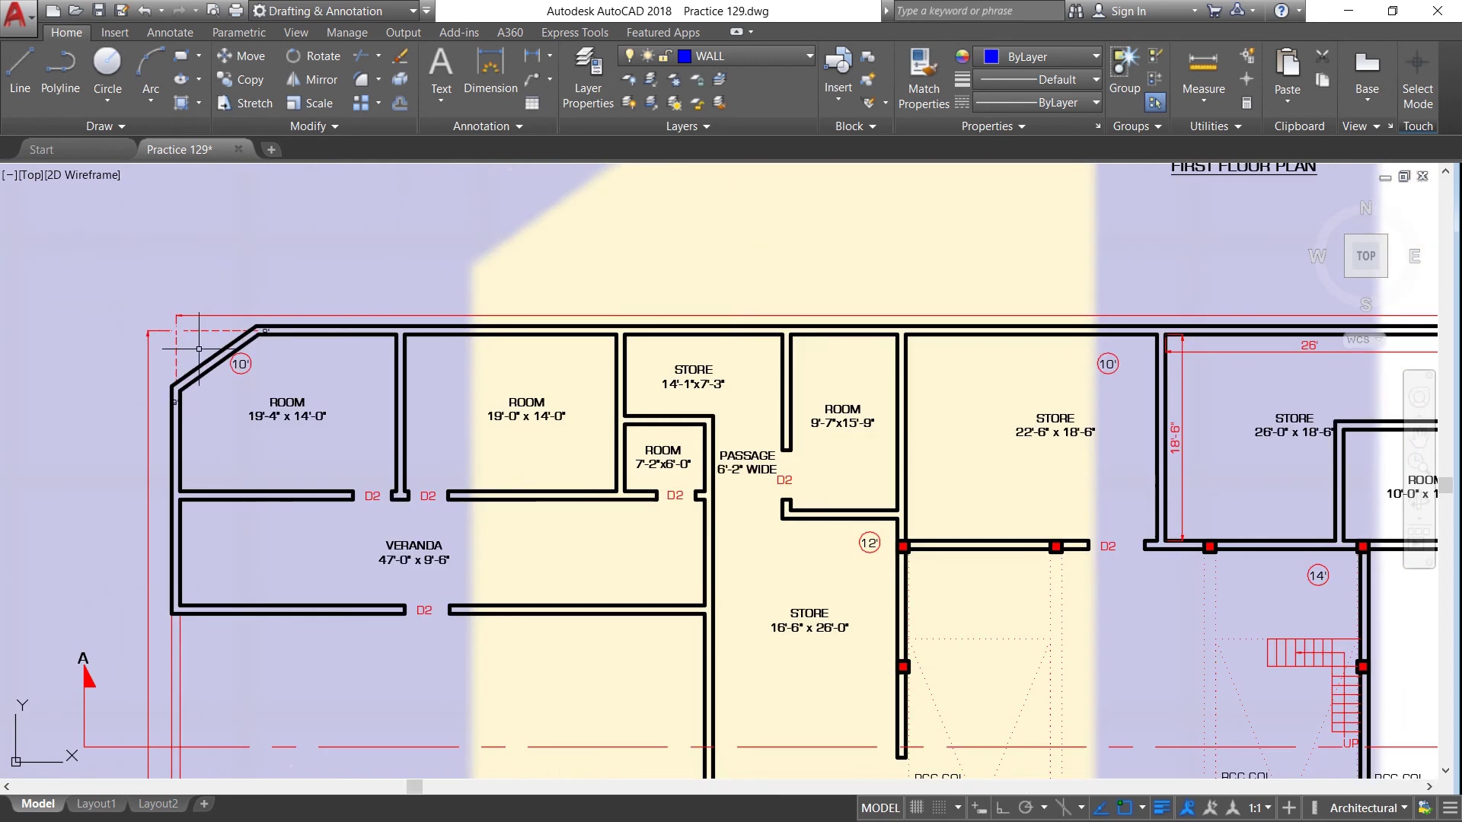
scroll(162, 390, down, 2)
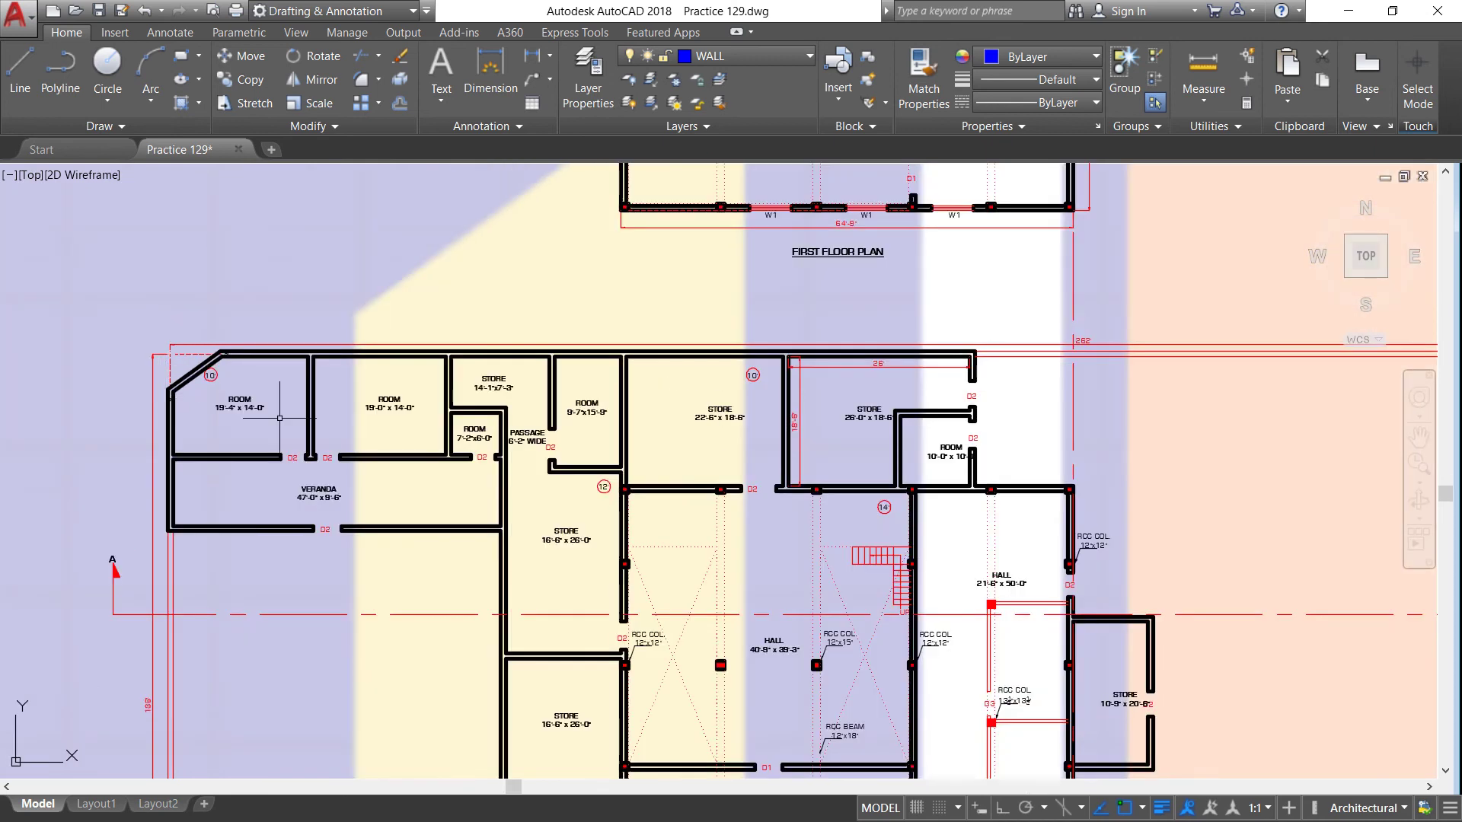
scroll(792, 457, up, 2)
scroll(768, 425, up, 3)
scroll(706, 436, down, 2)
scroll(705, 437, down, 2)
scroll(691, 434, down, 2)
scroll(663, 463, down, 2)
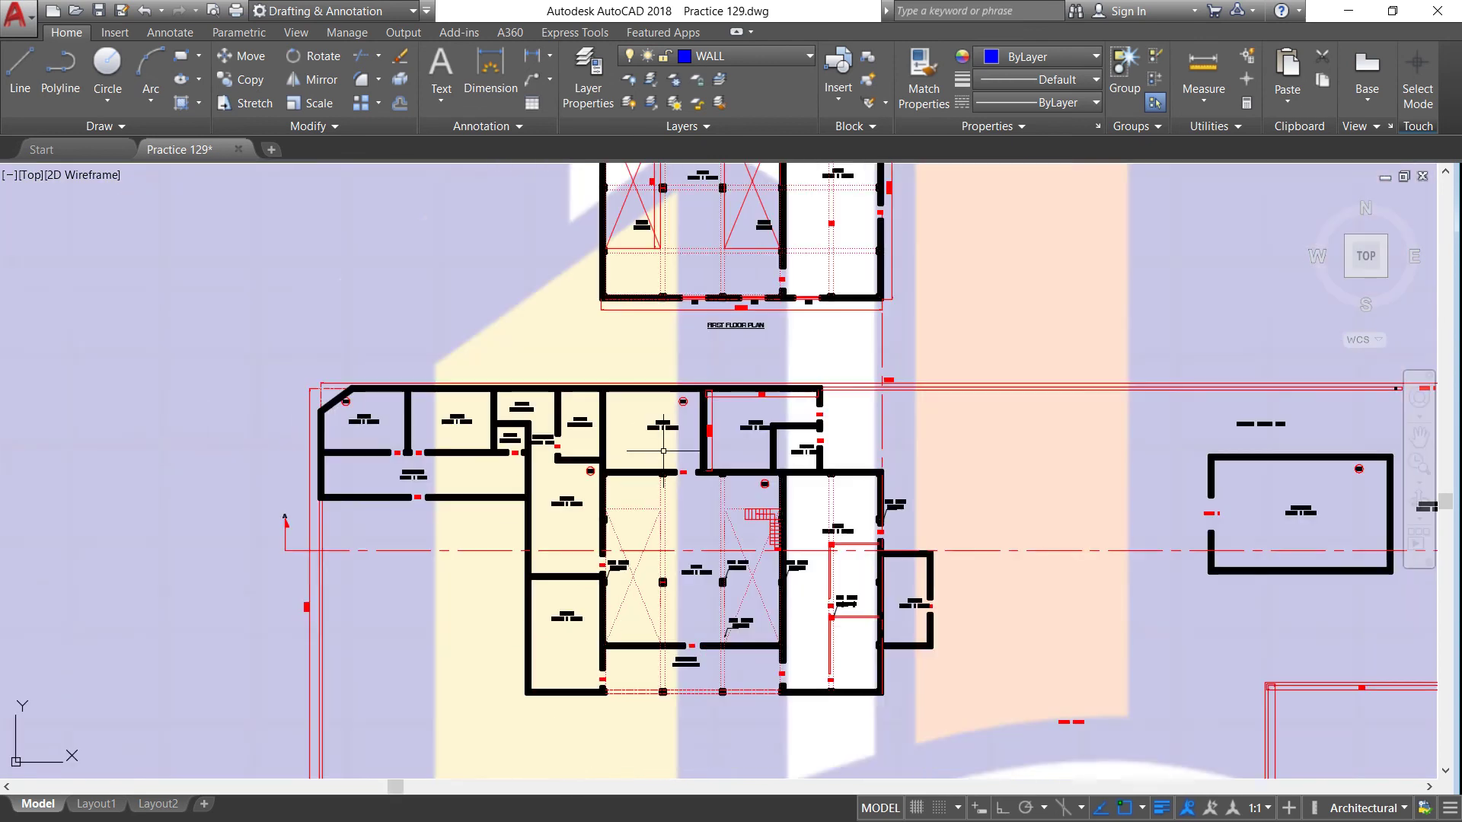
scroll(666, 565, up, 4)
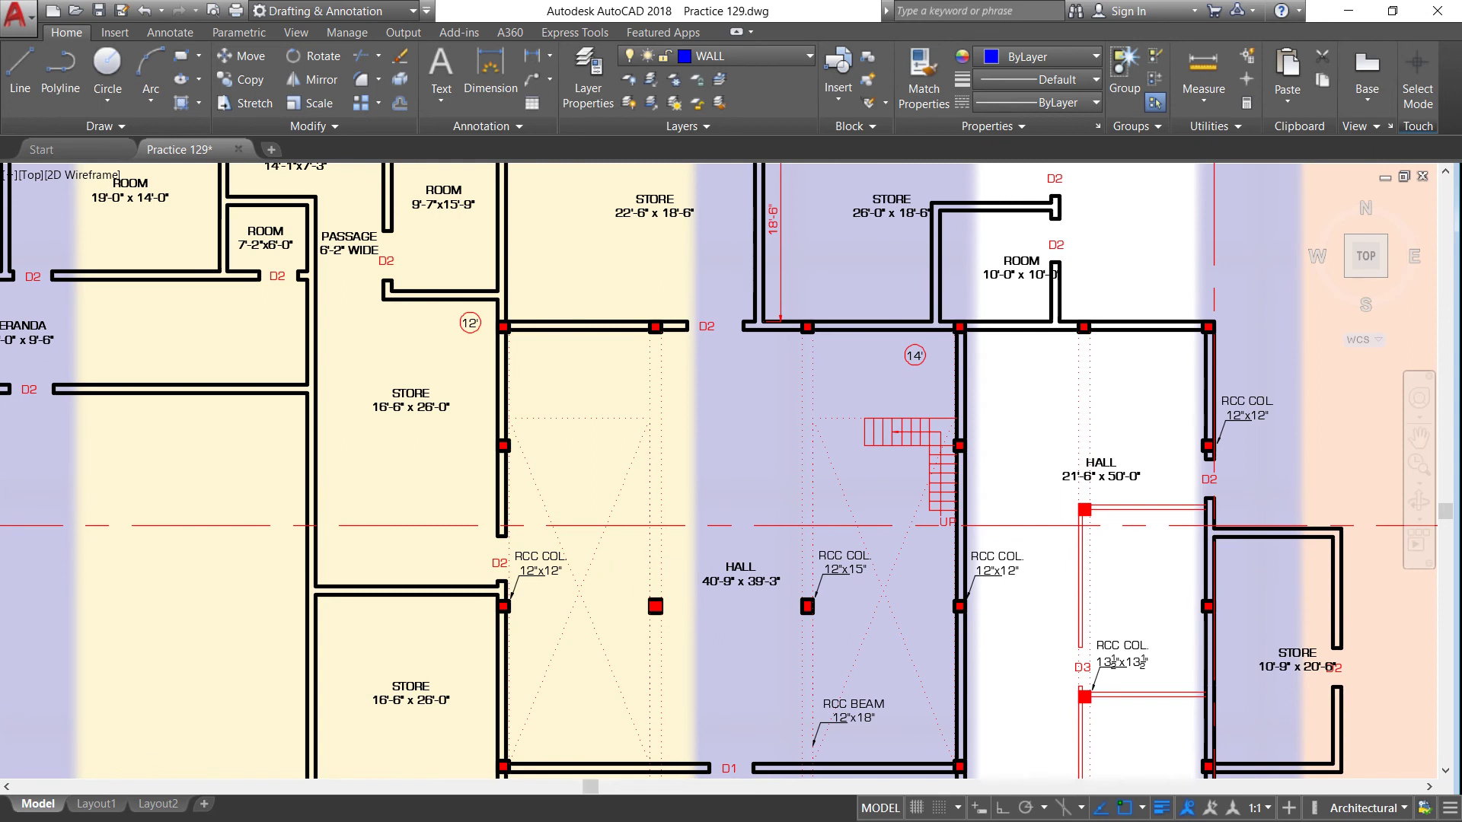
scroll(647, 563, down, 3)
Zoom out to the 262' x 160' factory title sheet, settling on the upper floor plan and main block
scroll(622, 527, down, 2)
scroll(650, 601, down, 1)
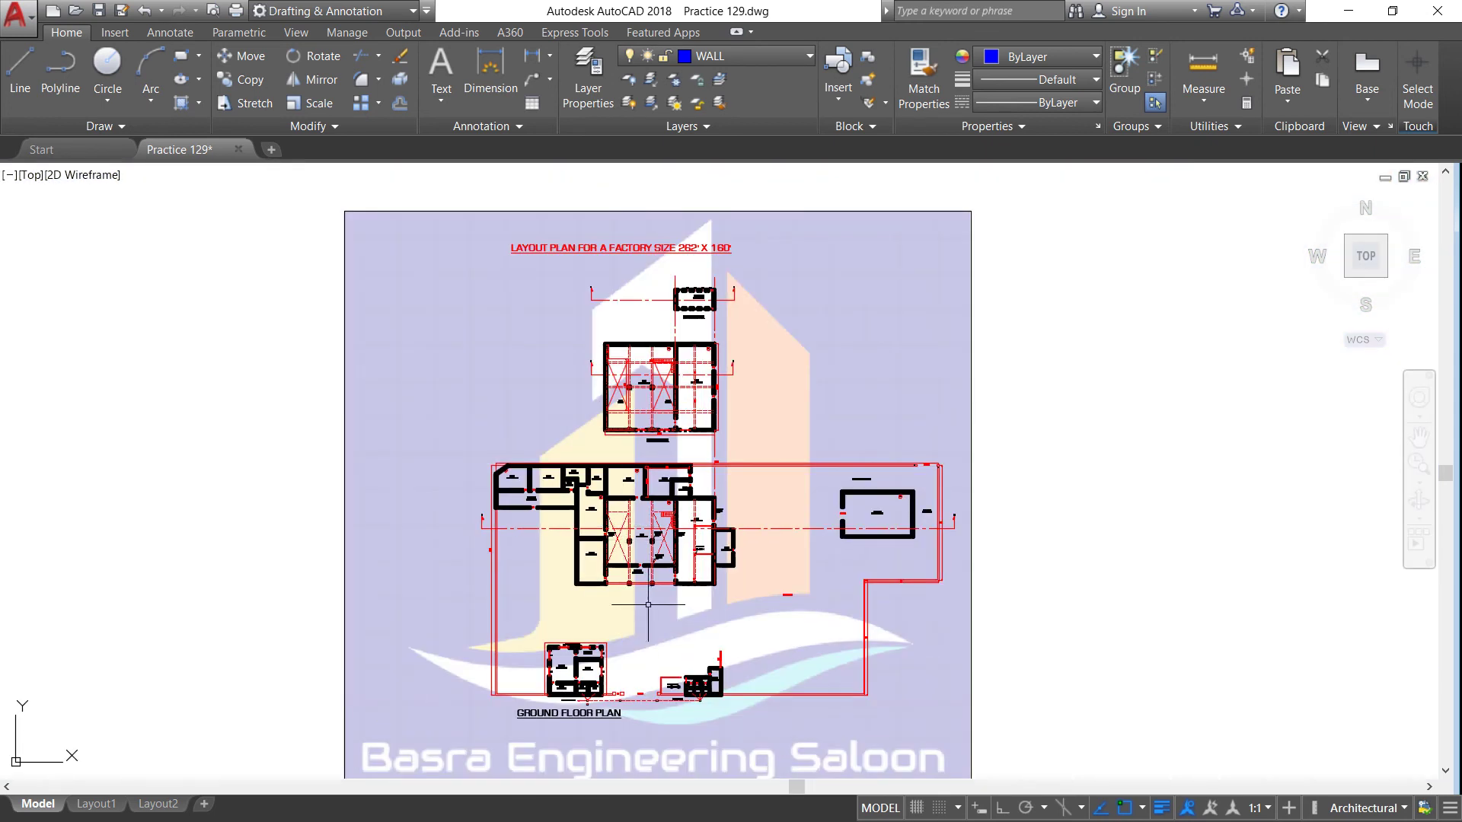
scroll(658, 440, up, 3)
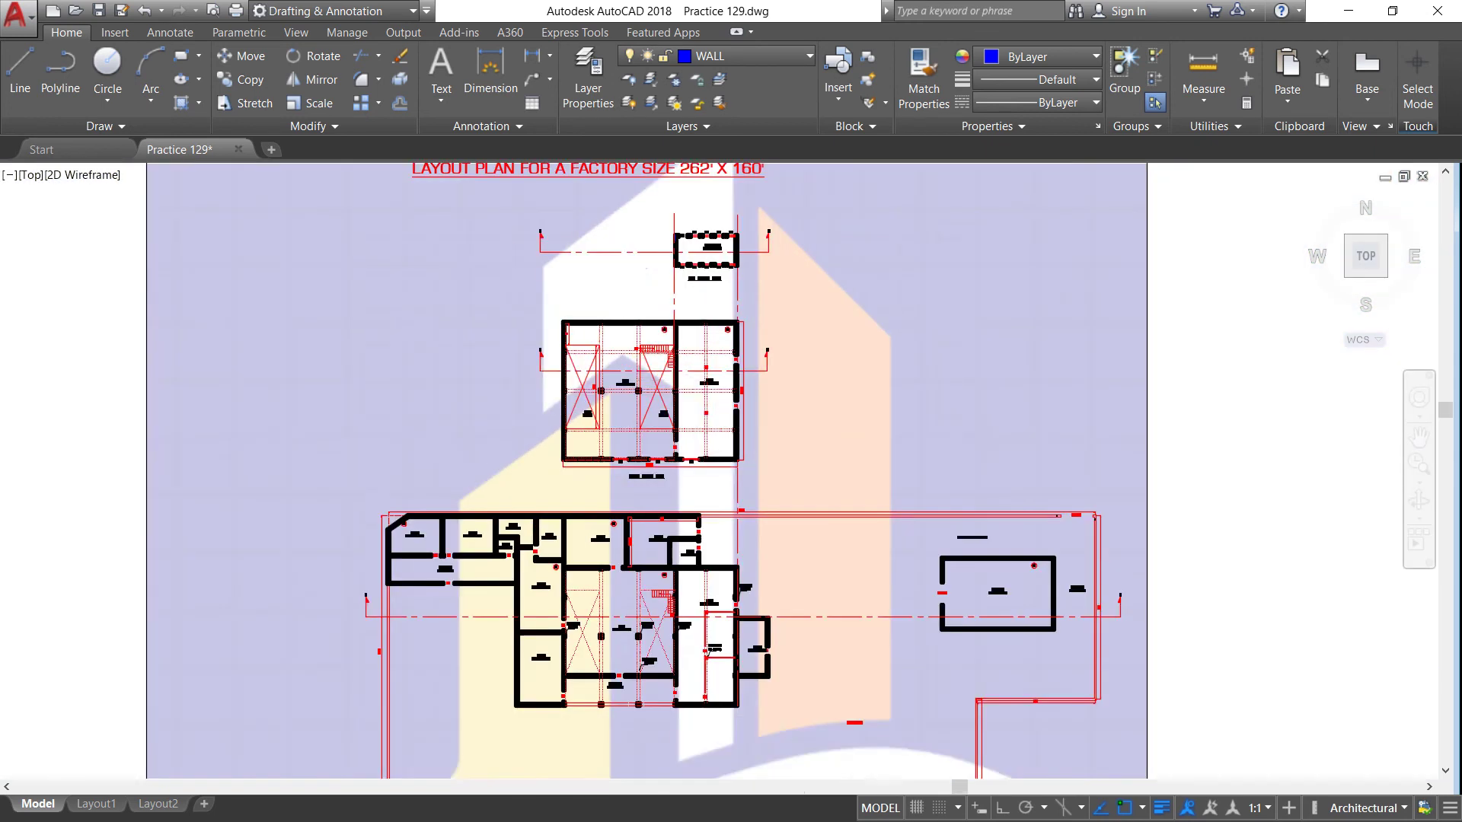
scroll(647, 457, up, 1)
scroll(636, 487, up, 2)
scroll(624, 512, down, 4)
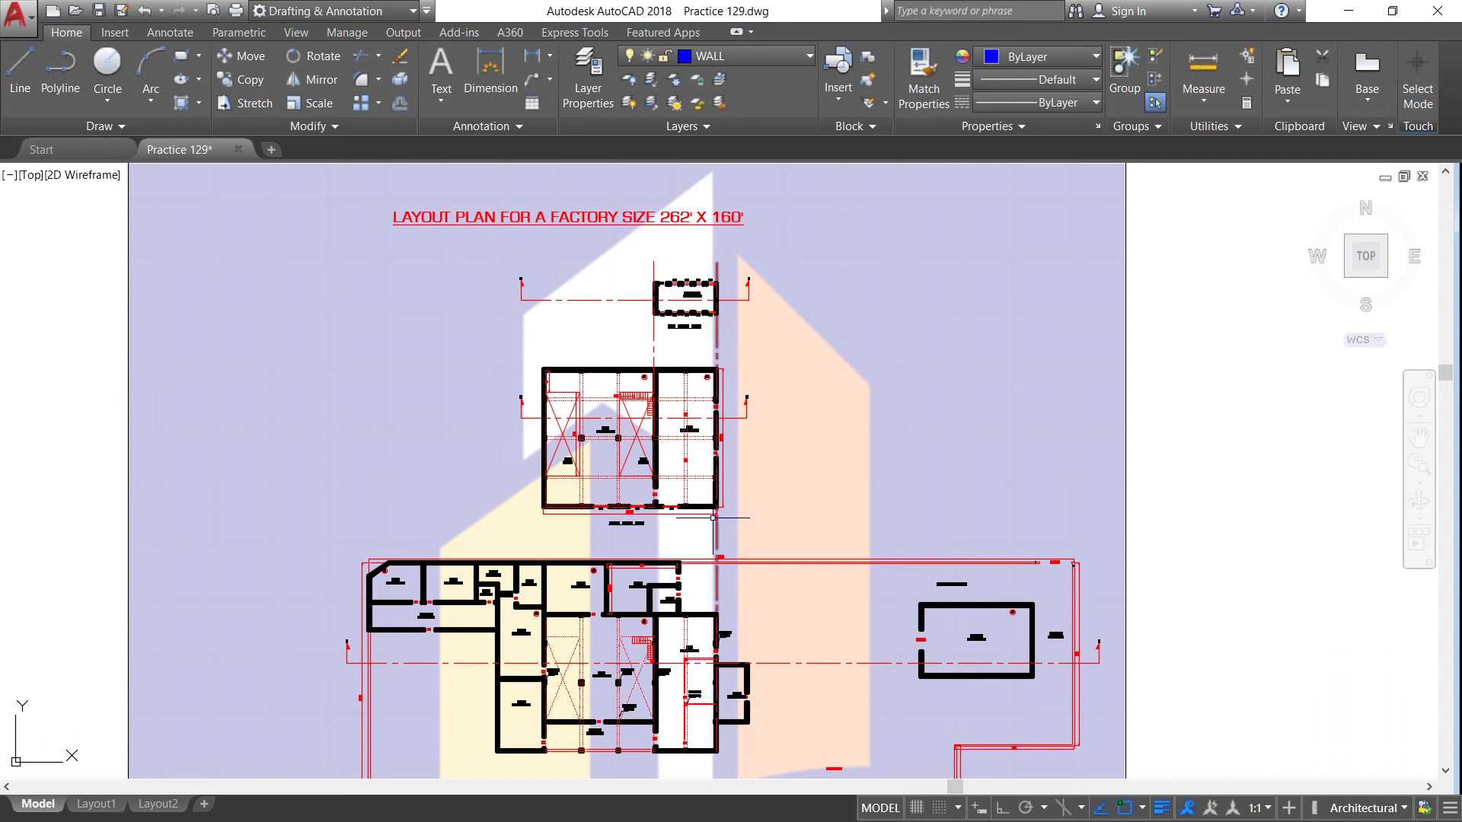
Zoom in until the first floor's two halls, OPEN BELOW voids, staircase and A–A section line fill the view
scroll(716, 495, up, 4)
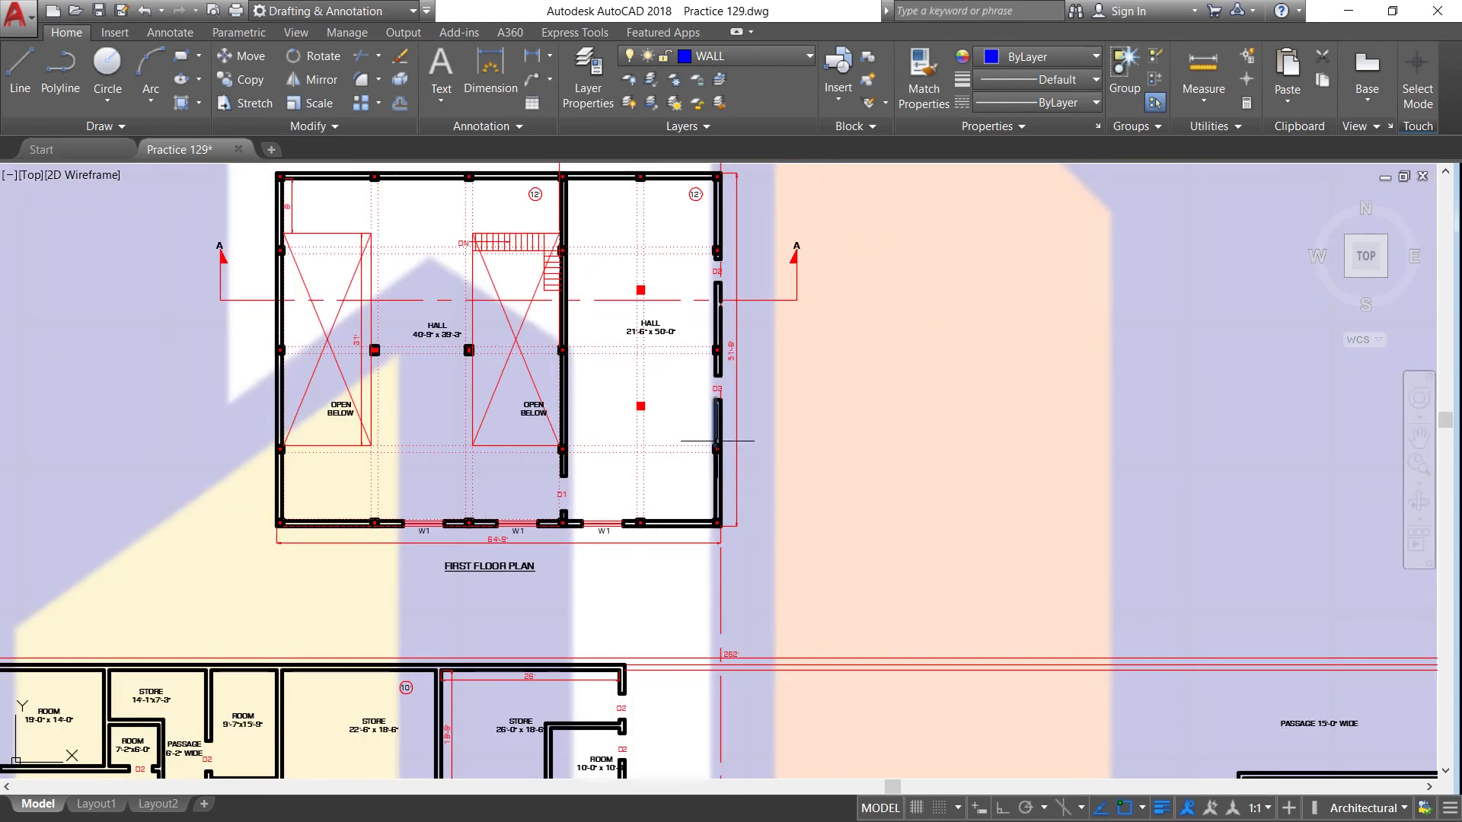
scroll(713, 540, down, 2)
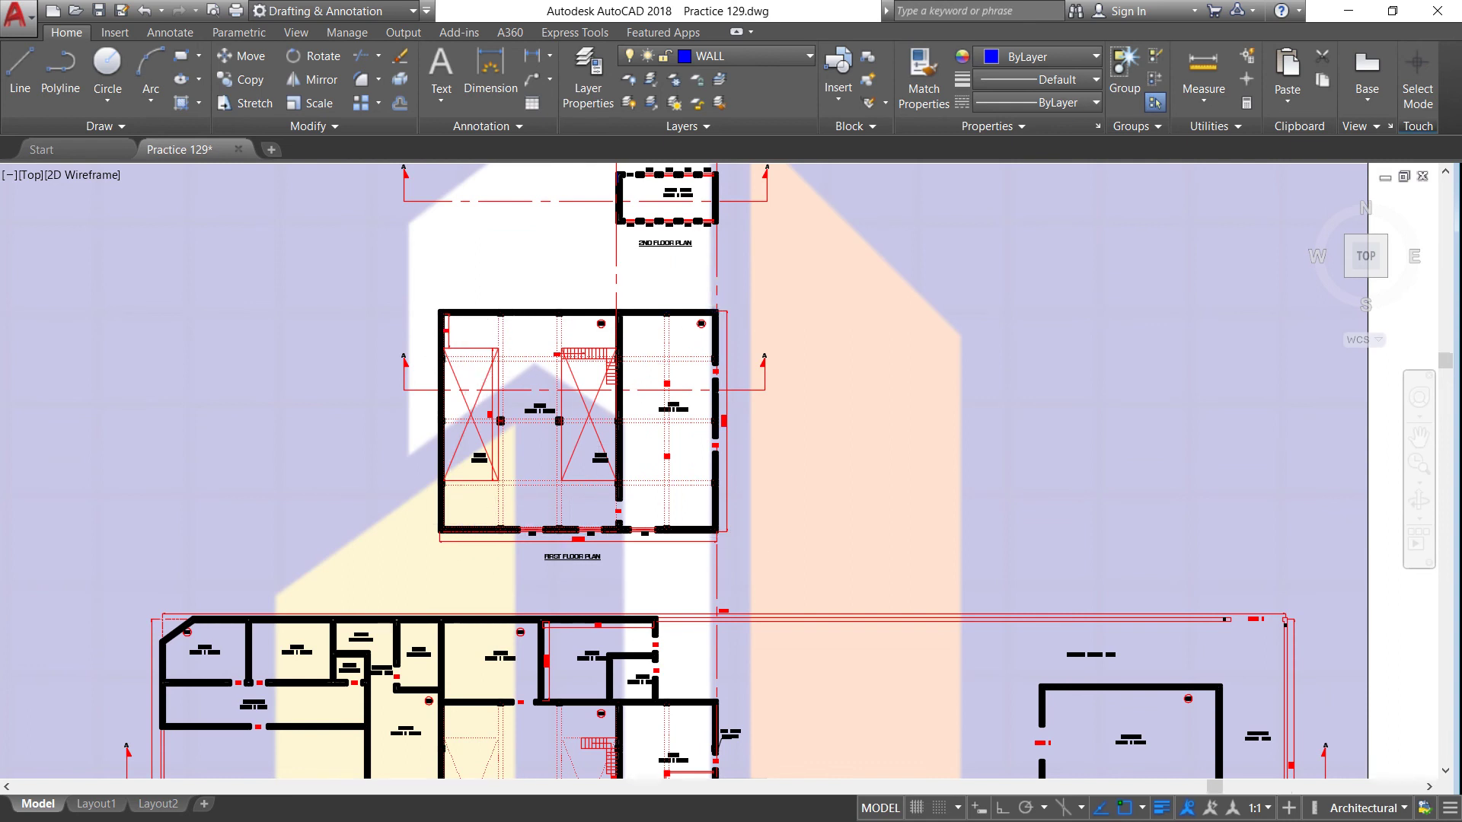
scroll(533, 587, down, 2)
scroll(512, 595, up, 1)
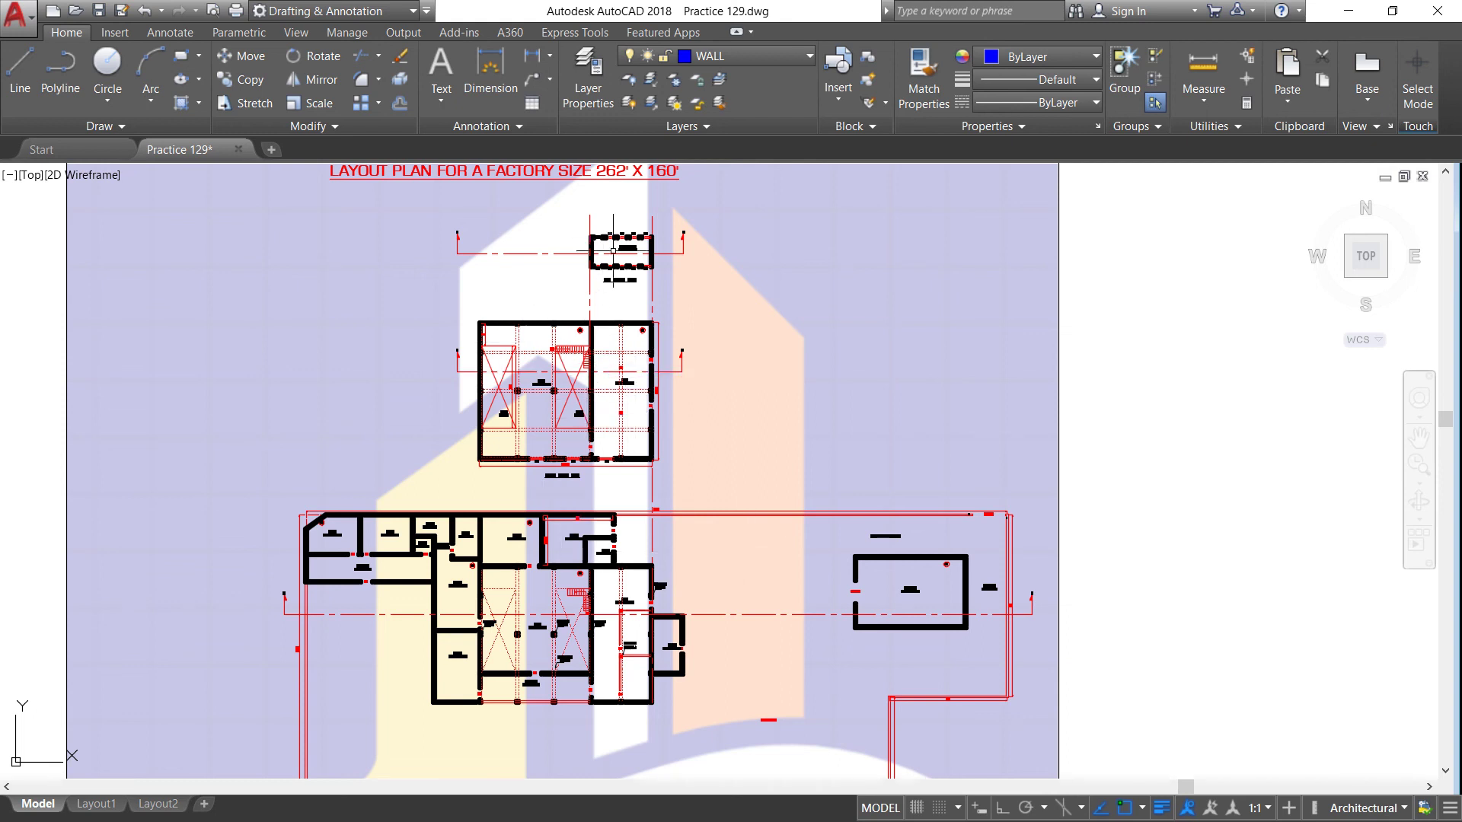
scroll(554, 475, up, 6)
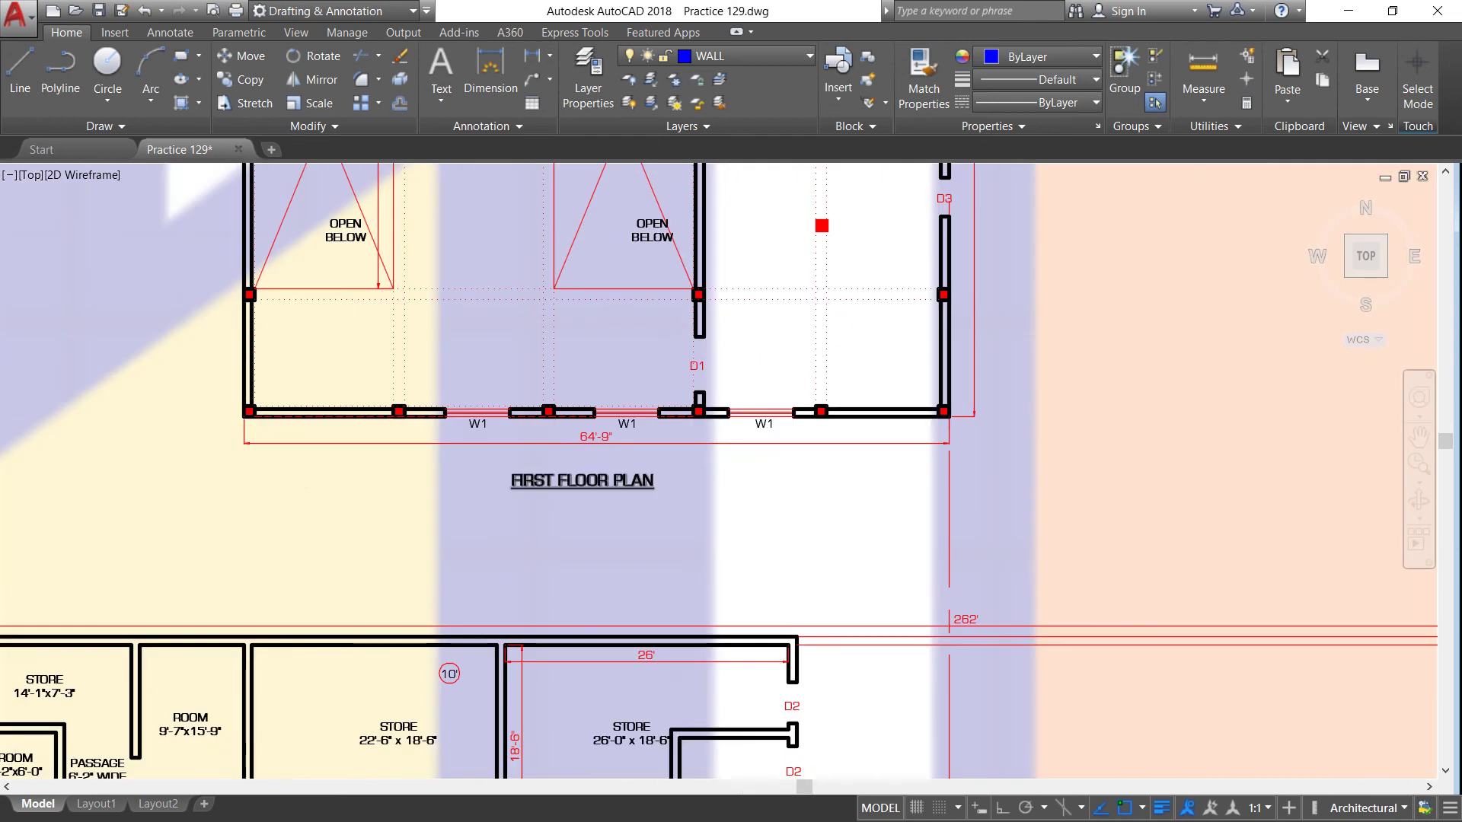
scroll(561, 462, down, 2)
scroll(561, 461, down, 1)
scroll(561, 462, down, 1)
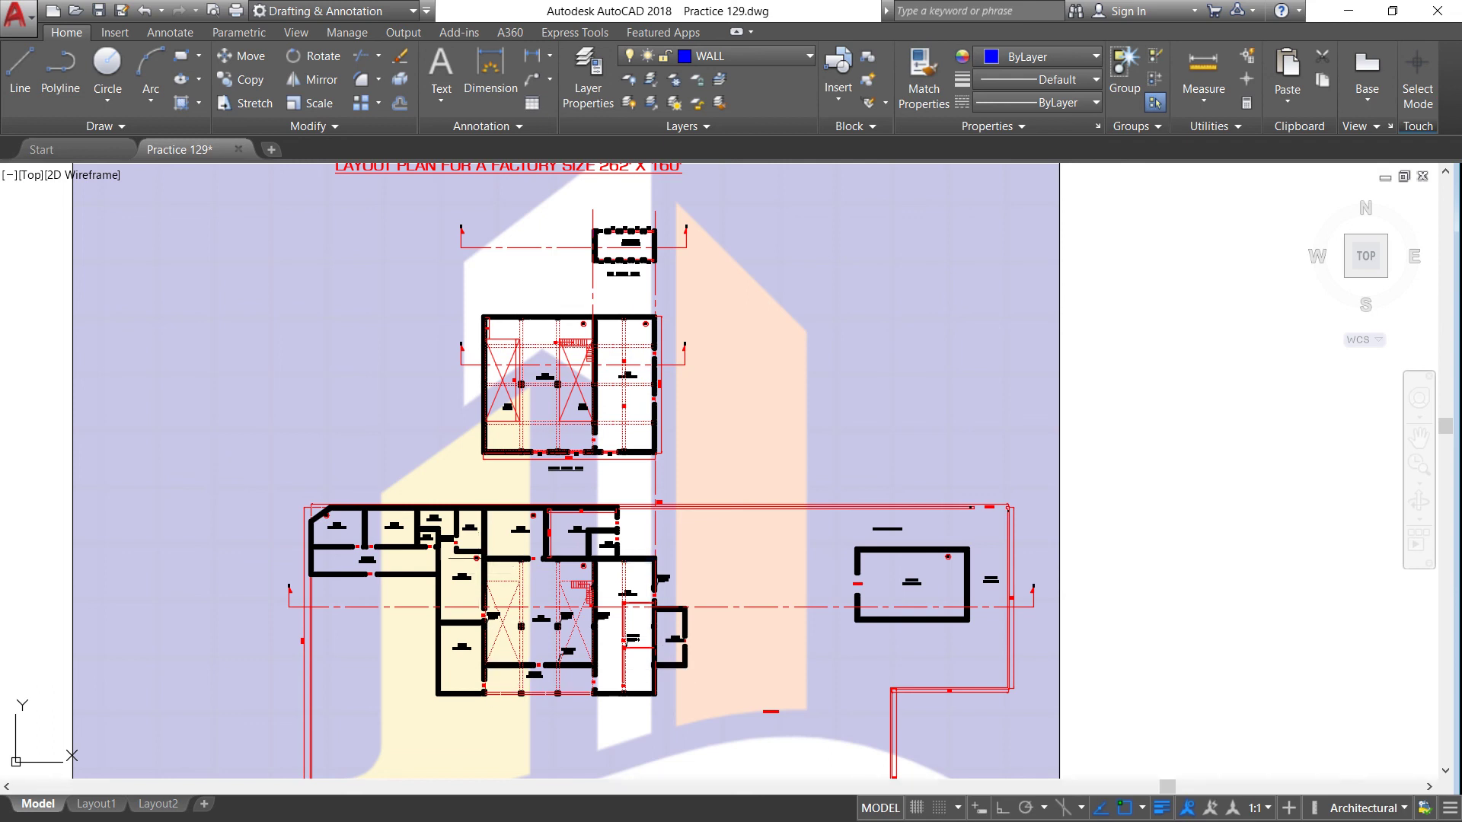
scroll(573, 351, up, 2)
scroll(573, 351, up, 4)
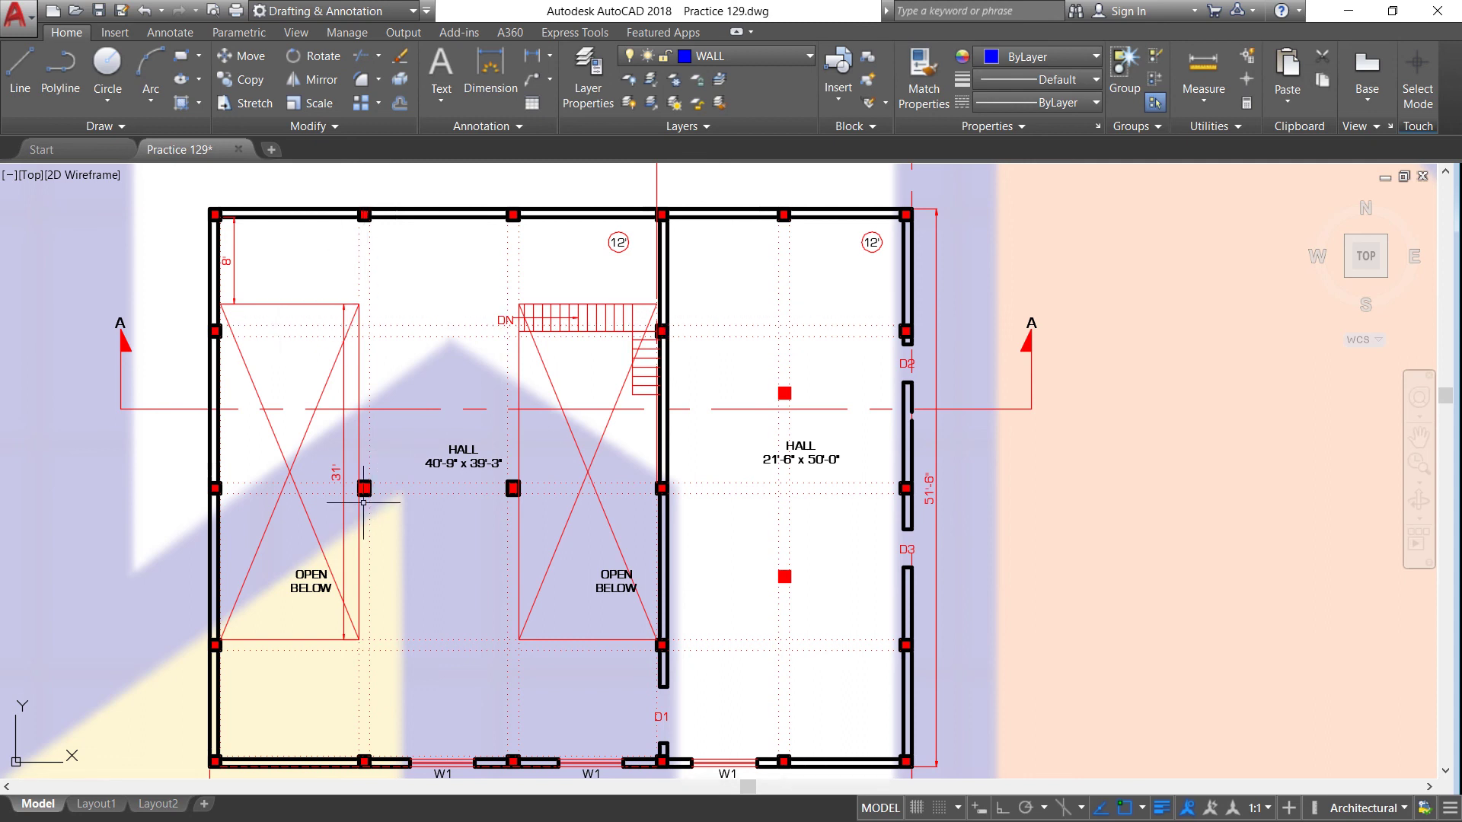
Zoom in and out around the first floor halls to inspect them closely
scroll(364, 502, up, 1)
scroll(467, 491, up, 1)
scroll(554, 482, down, 2)
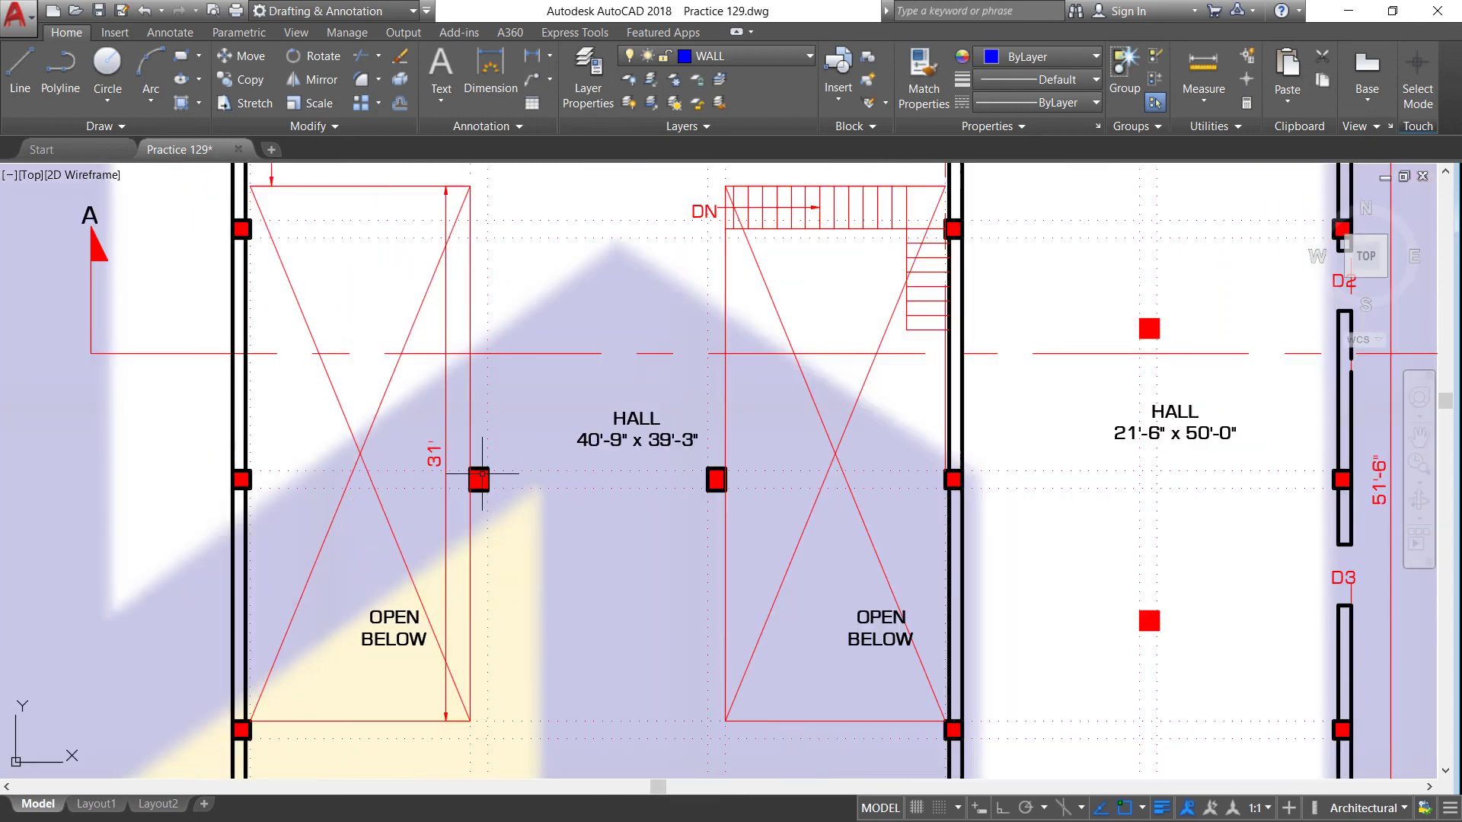
scroll(554, 482, down, 4)
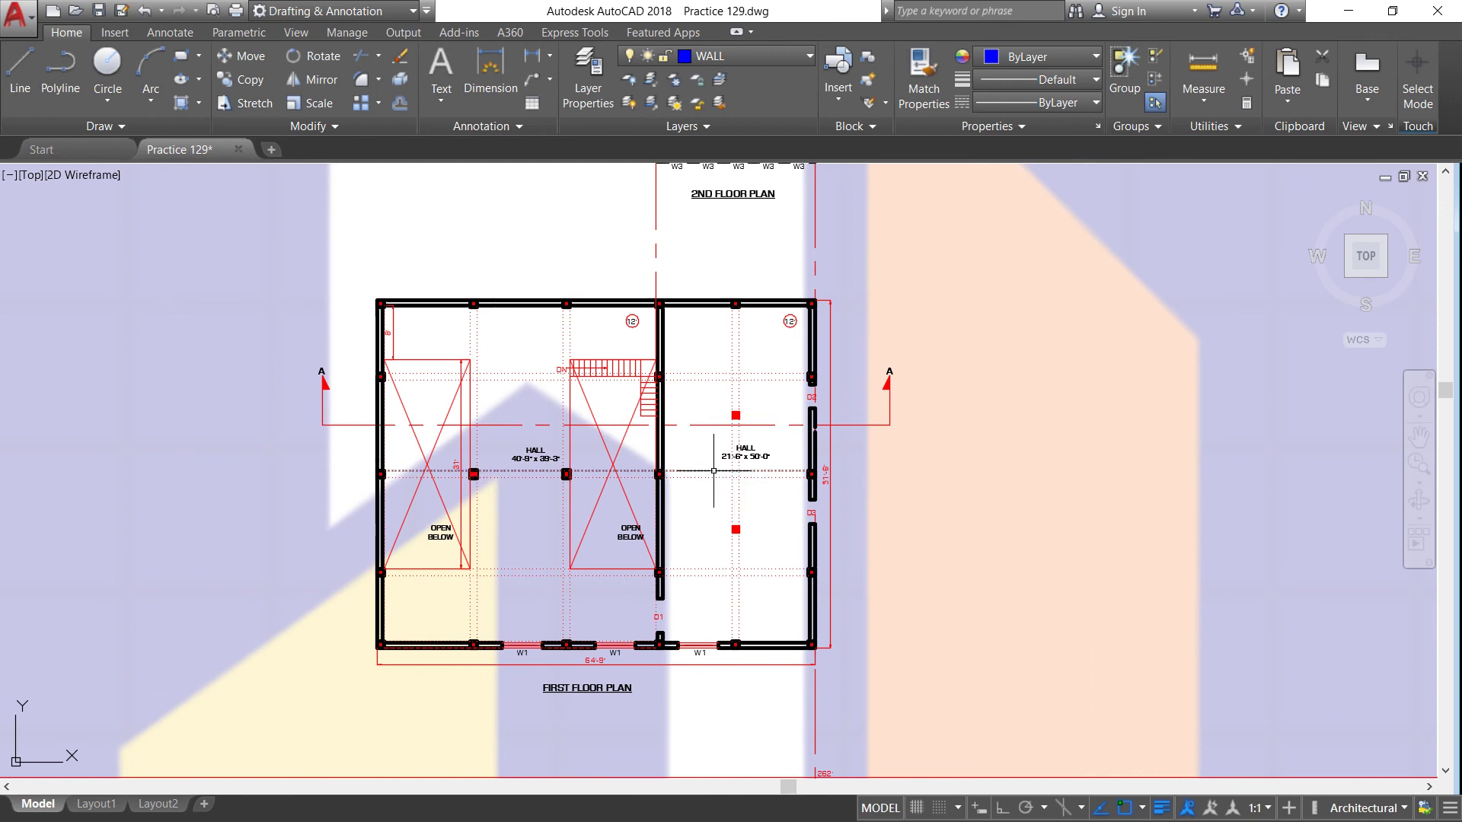
scroll(758, 377, up, 2)
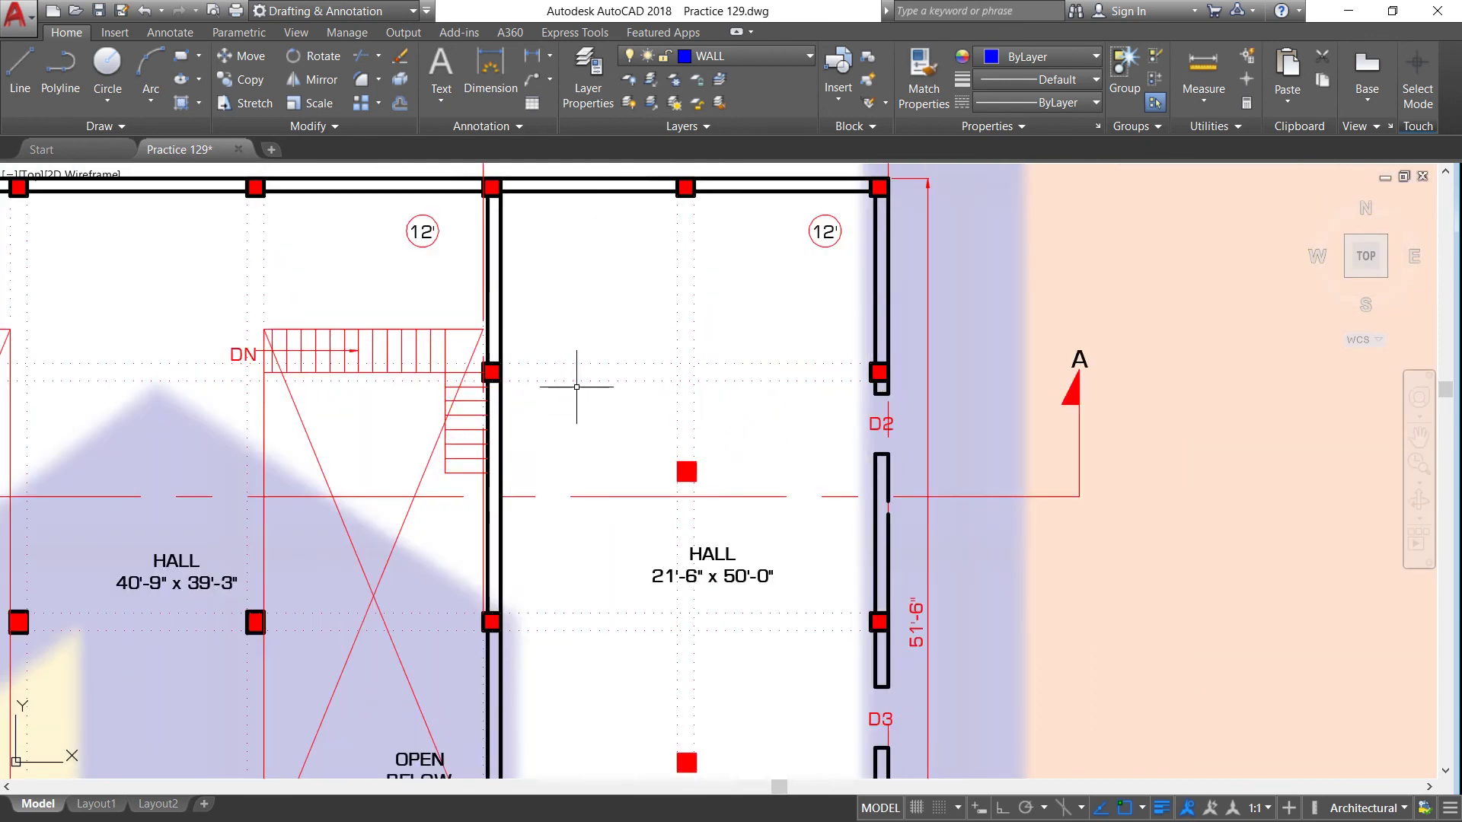
scroll(609, 382, down, 2)
scroll(439, 455, up, 2)
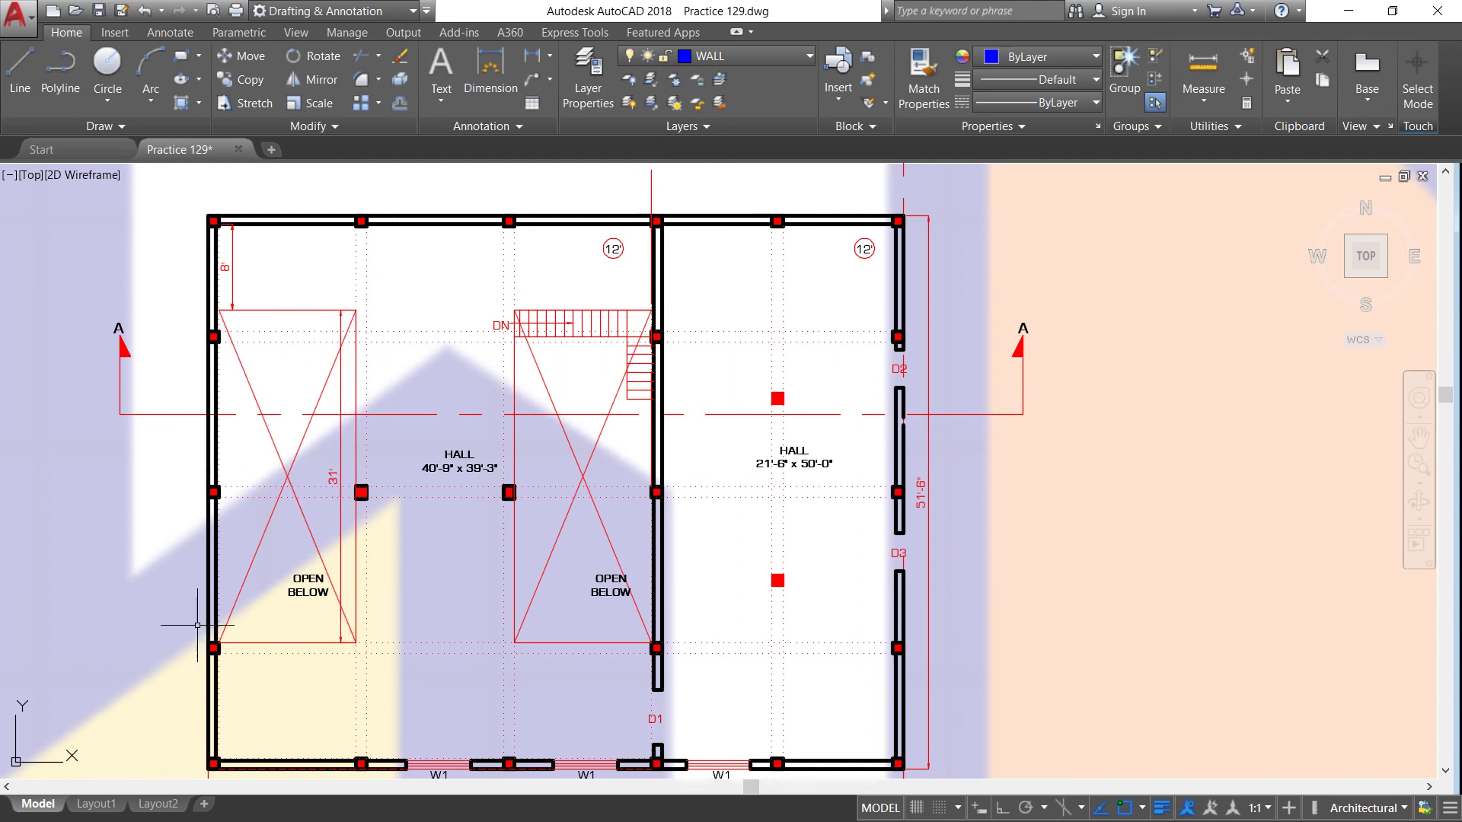
Zoom out to show the 2ND FLOOR PLAN and FIRST FLOOR PLAN above the ground floor block
scroll(338, 485, up, 2)
scroll(337, 485, up, 2)
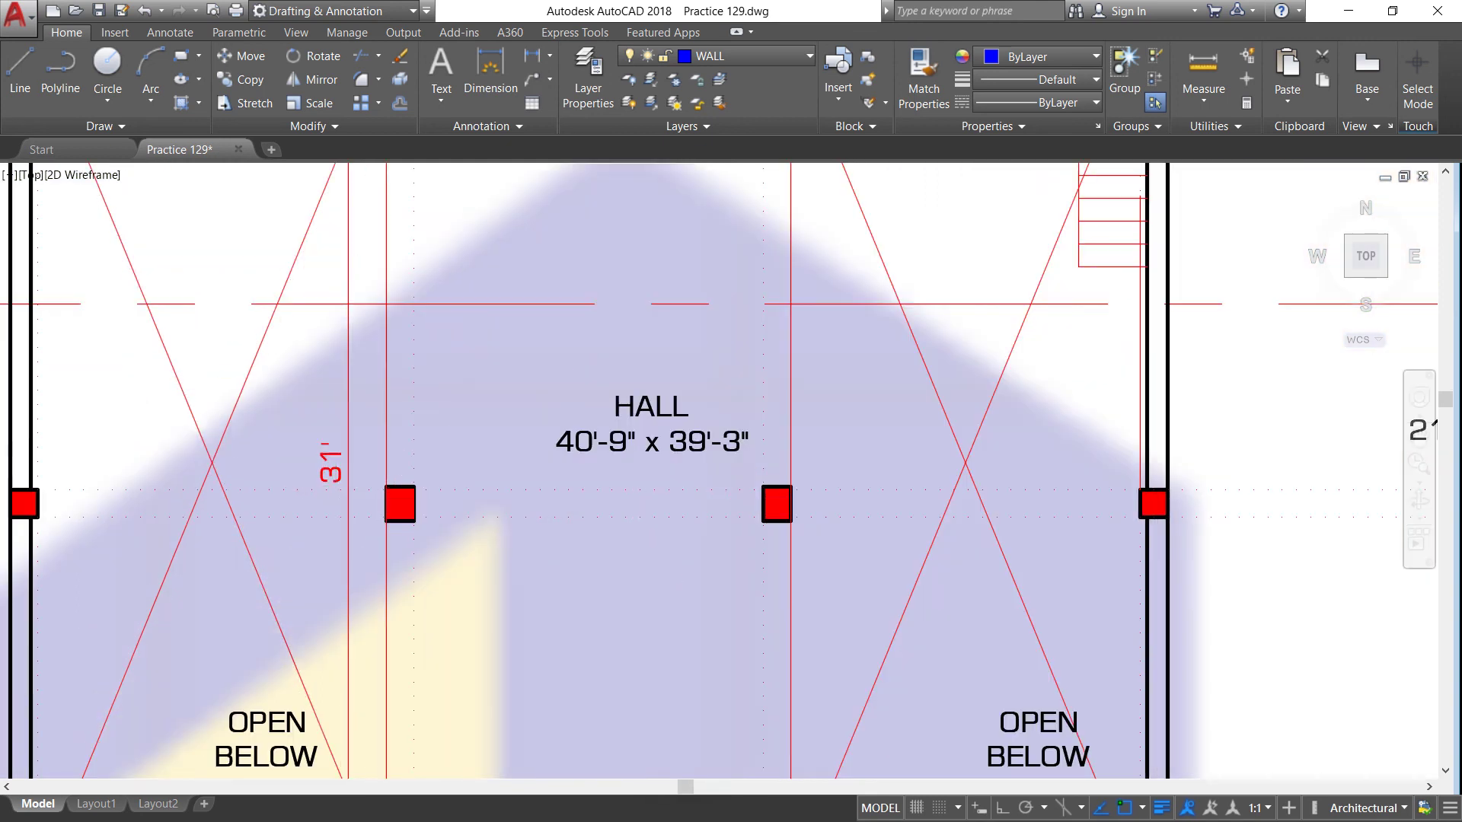
scroll(337, 485, down, 2)
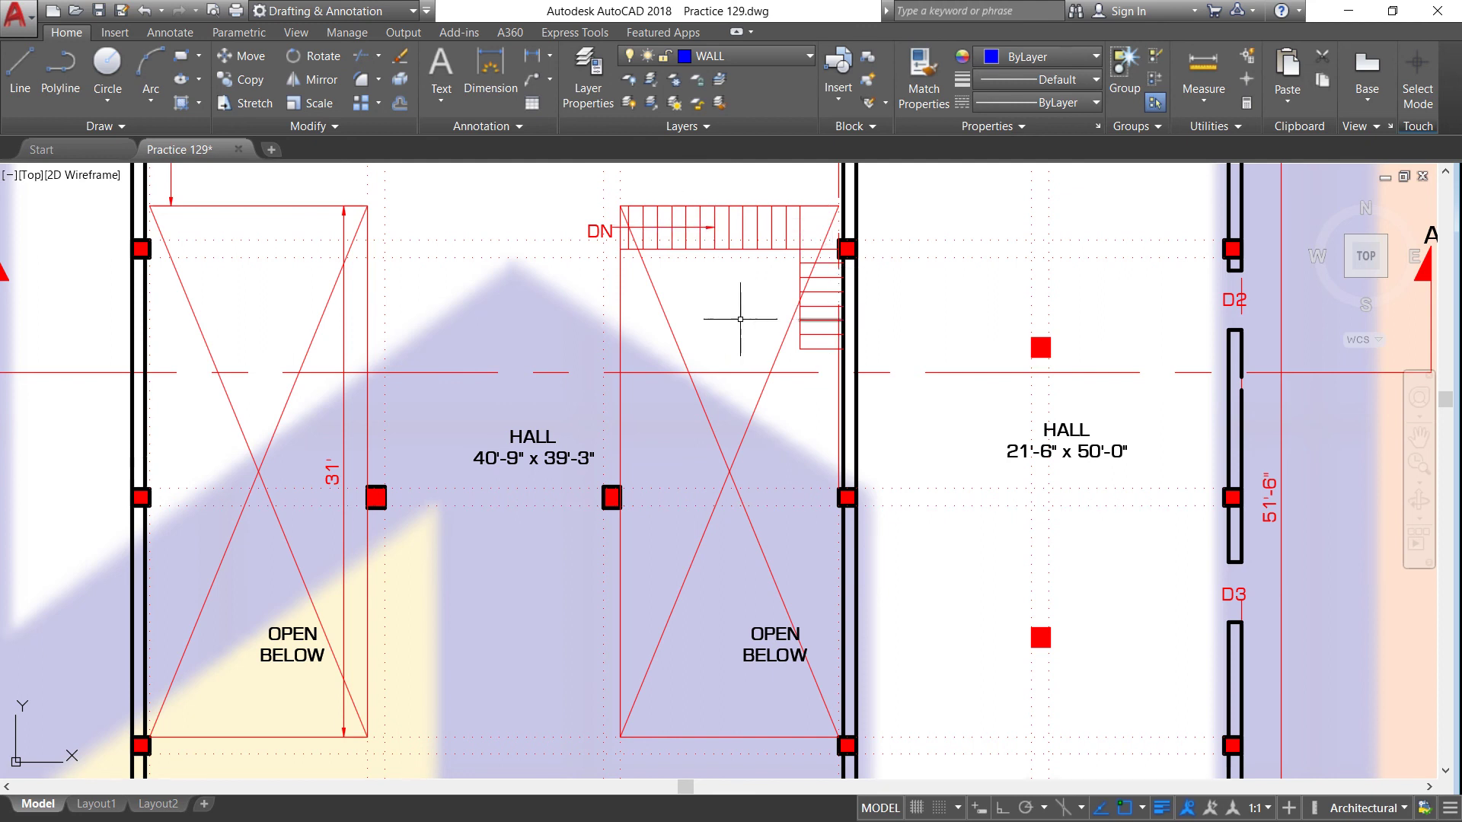
scroll(736, 320, down, 2)
scroll(727, 323, down, 4)
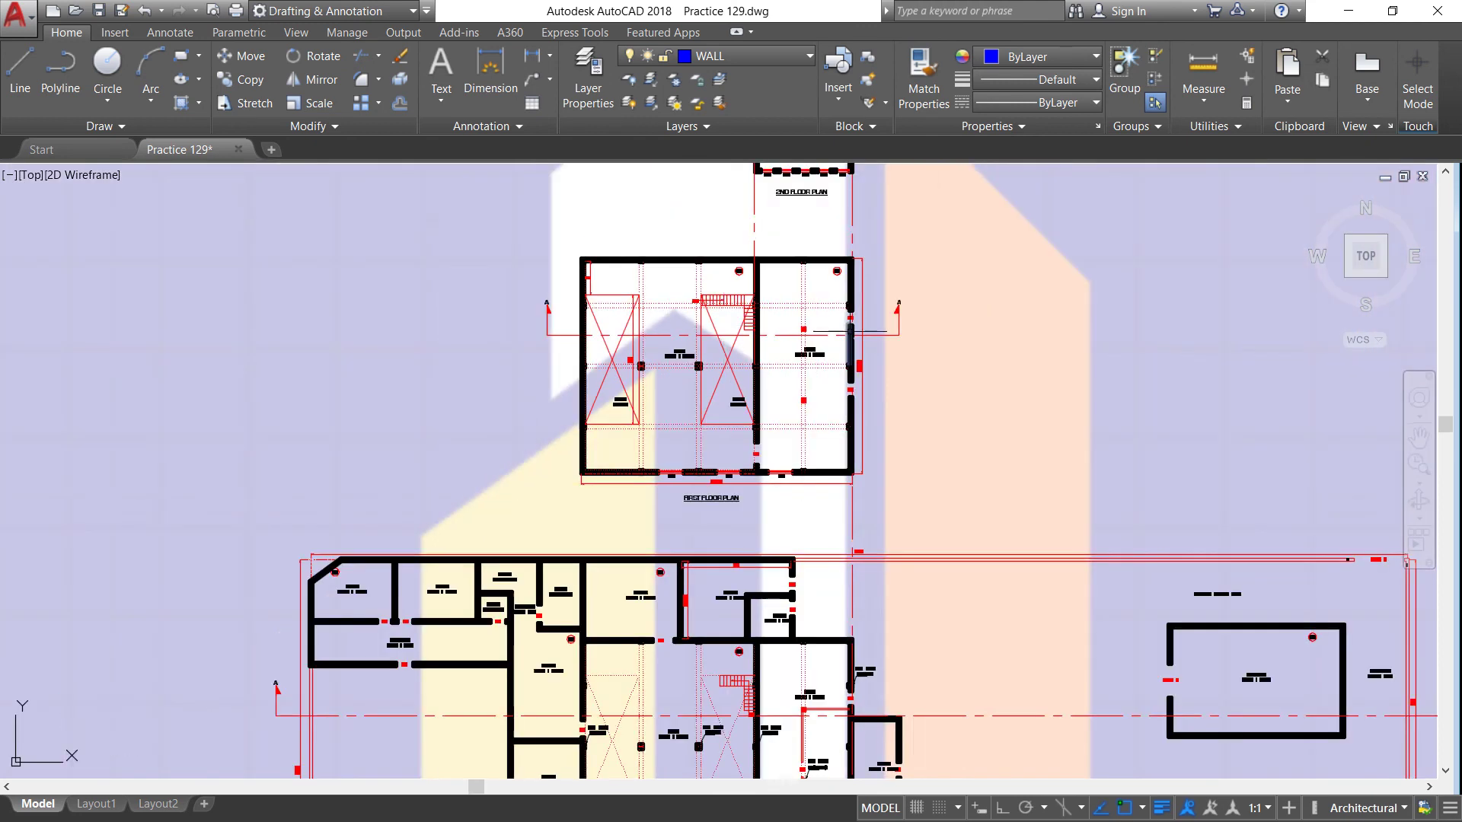
scroll(851, 331, up, 4)
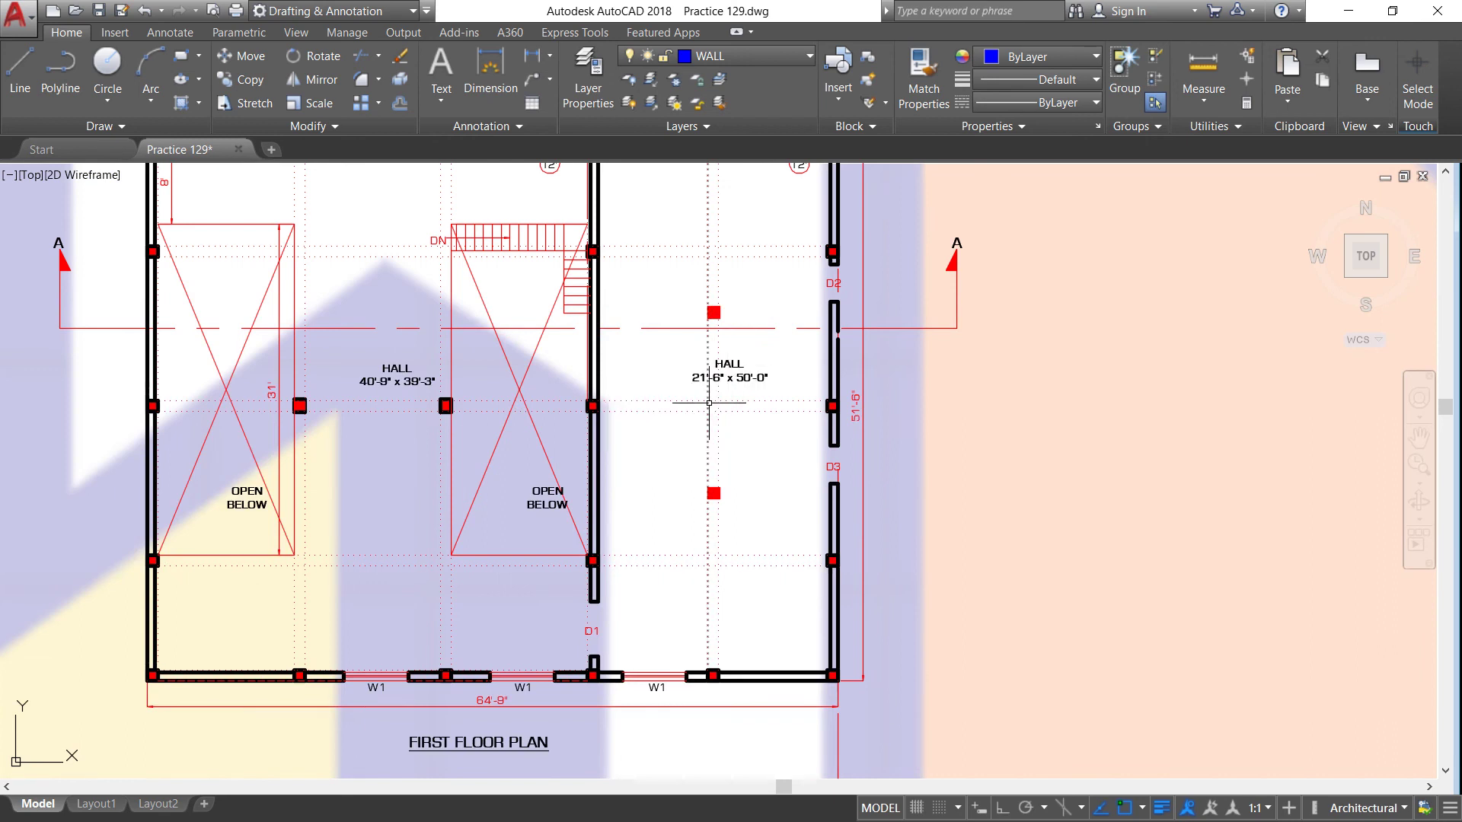
scroll(709, 403, down, 4)
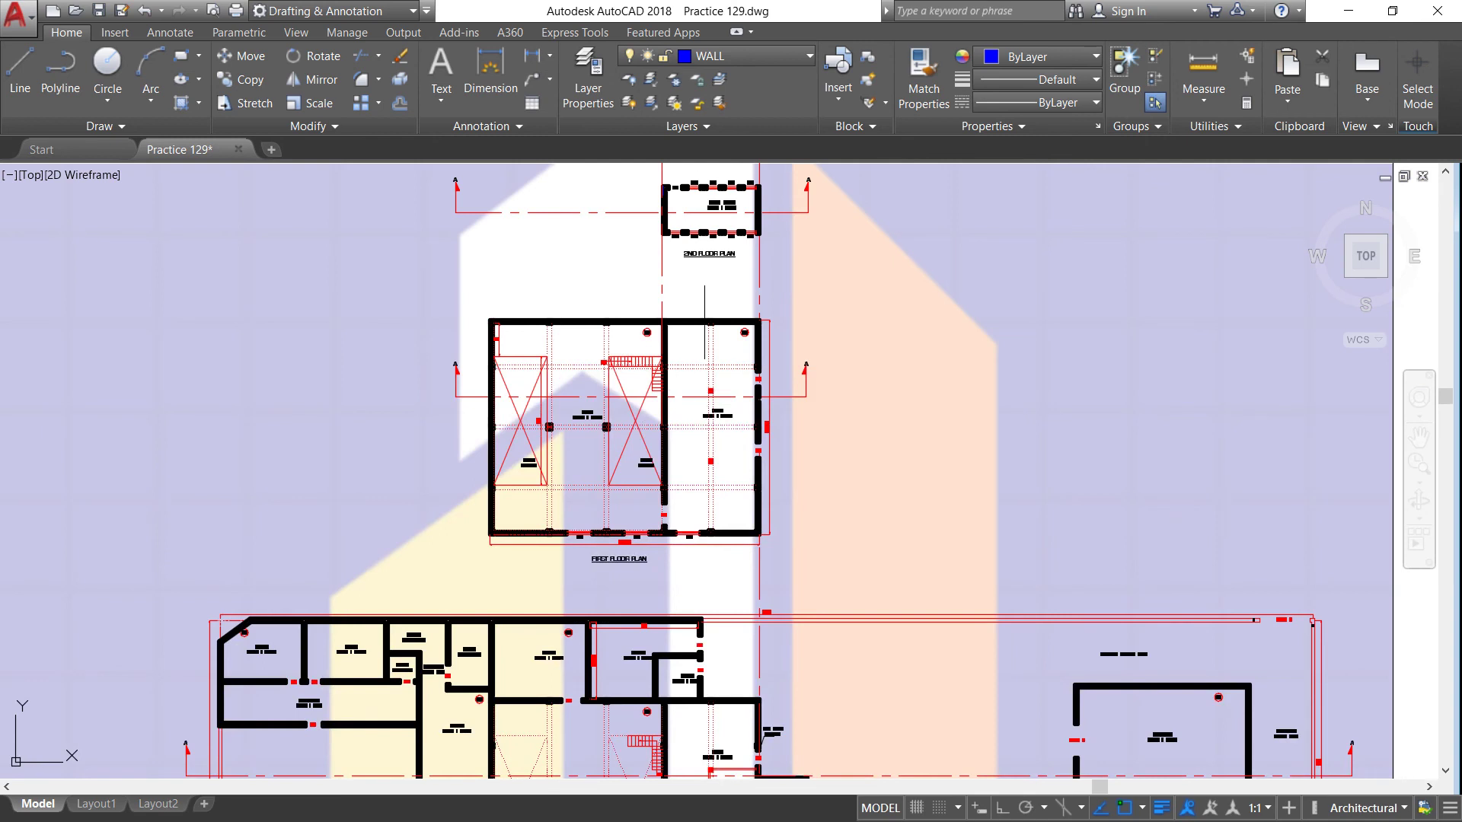
Zoom in on the 2nd floor DUST ROOM (21'-9" x 10'-0") for a close look
scroll(718, 169, up, 2)
scroll(702, 183, up, 2)
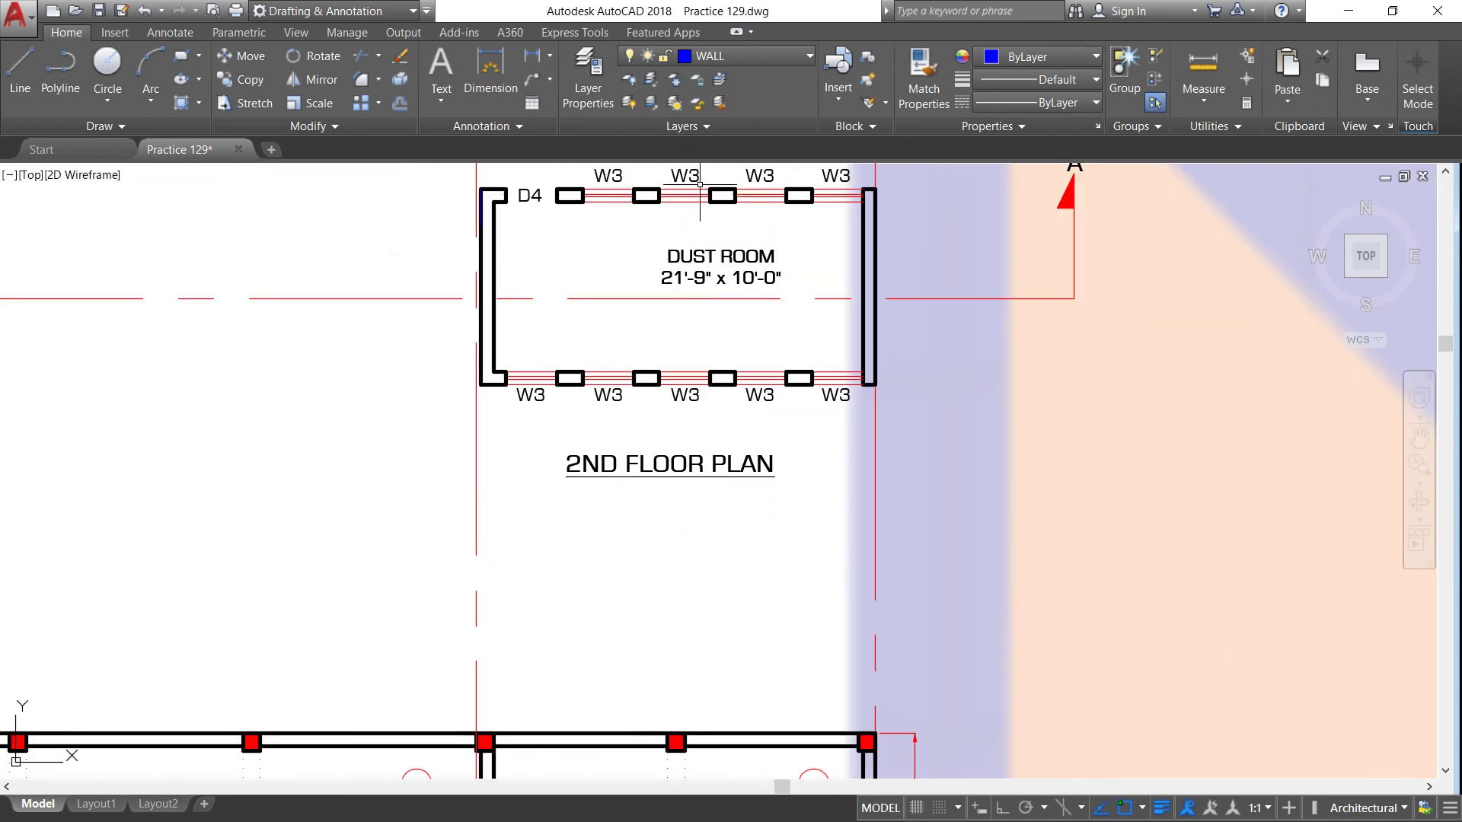
scroll(677, 205, down, 2)
scroll(665, 234, up, 2)
scroll(665, 234, down, 2)
scroll(689, 272, up, 2)
scroll(689, 272, up, 2)
scroll(678, 290, down, 2)
scroll(681, 251, down, 2)
scroll(692, 419, down, 2)
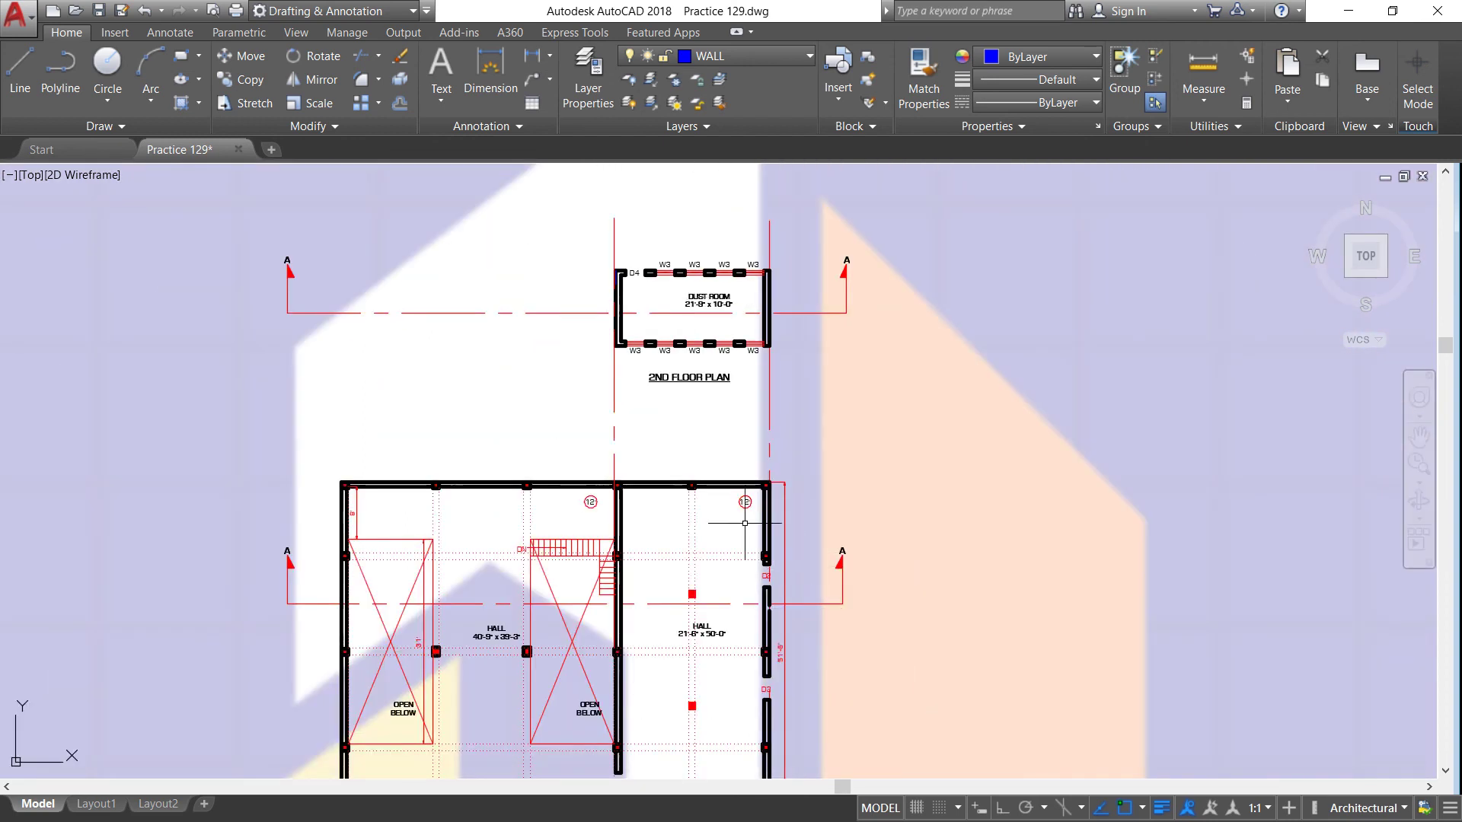
scroll(703, 373, down, 2)
scroll(698, 473, up, 2)
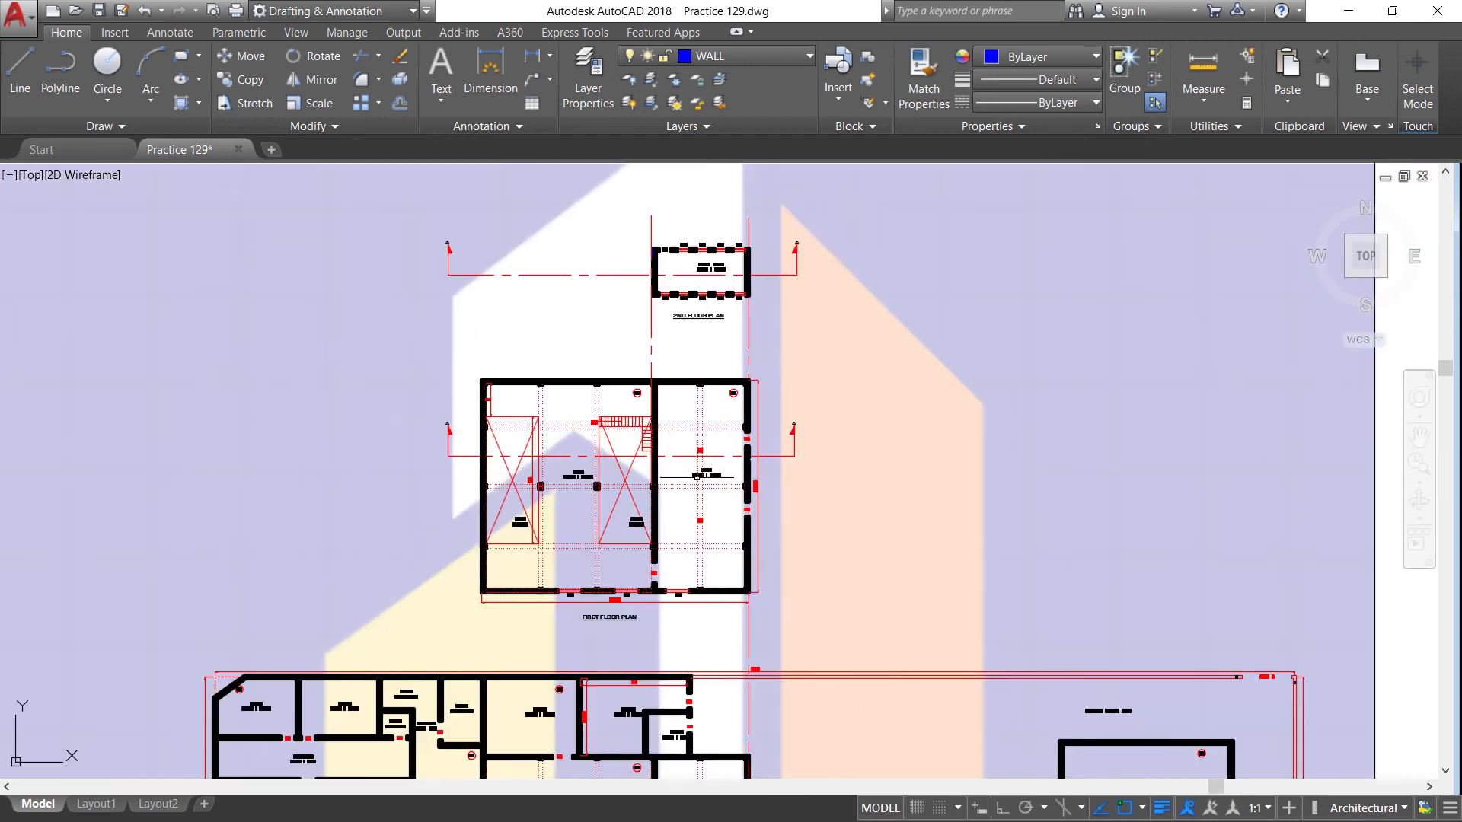
scroll(685, 491, up, 2)
scroll(683, 497, down, 2)
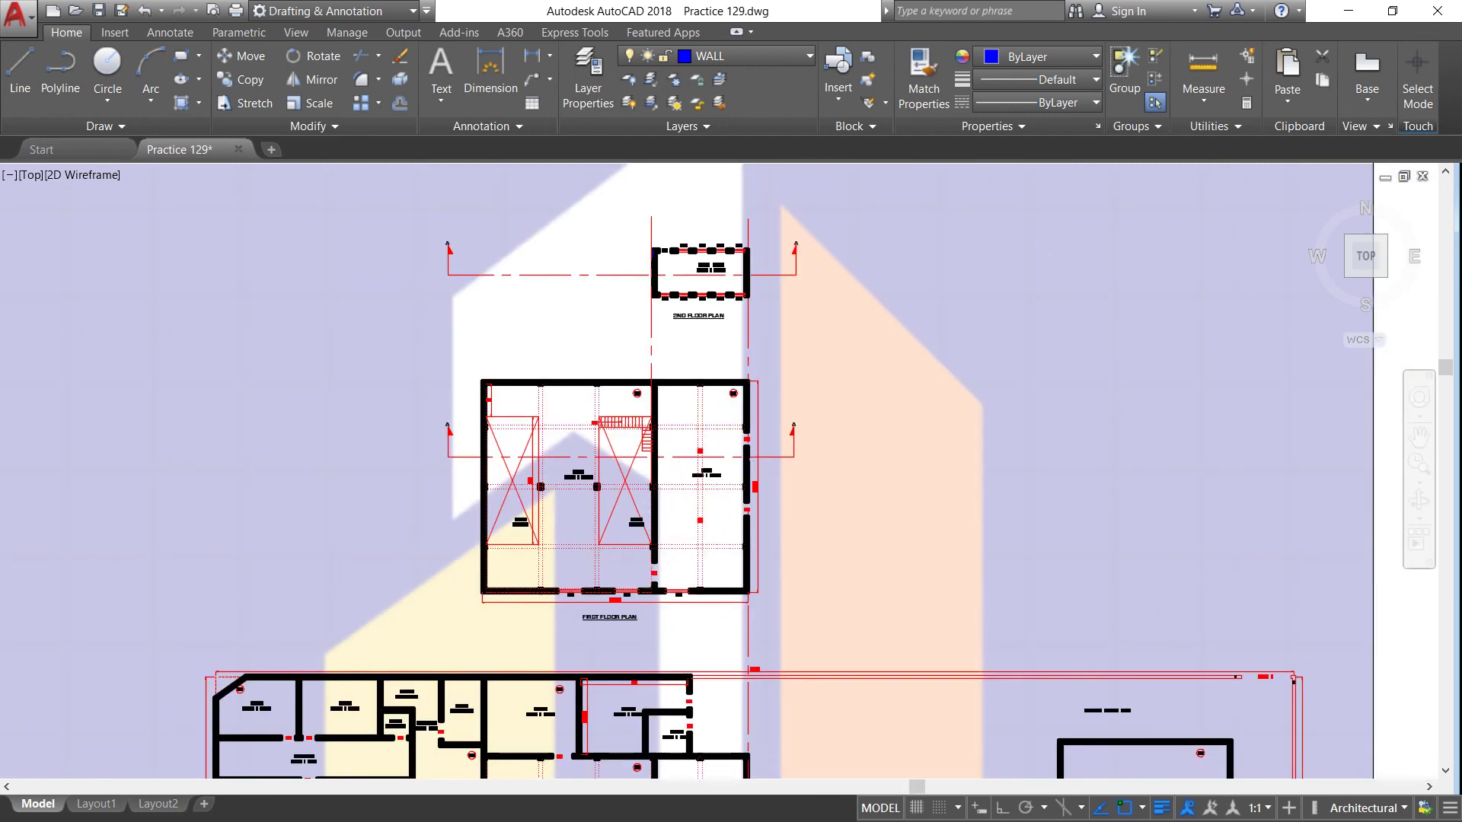
scroll(683, 487, down, 2)
scroll(674, 328, up, 4)
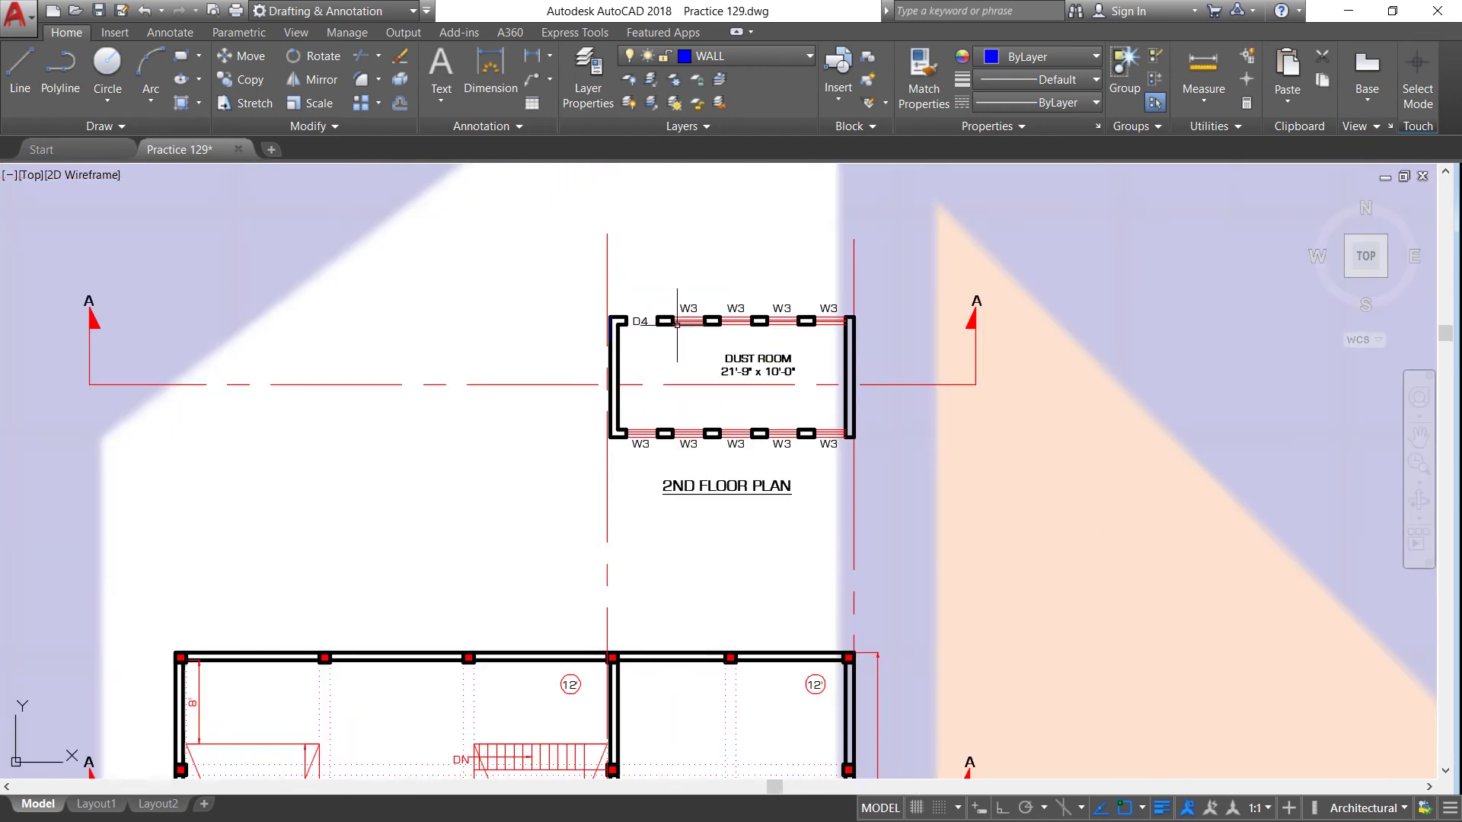
scroll(687, 325, up, 2)
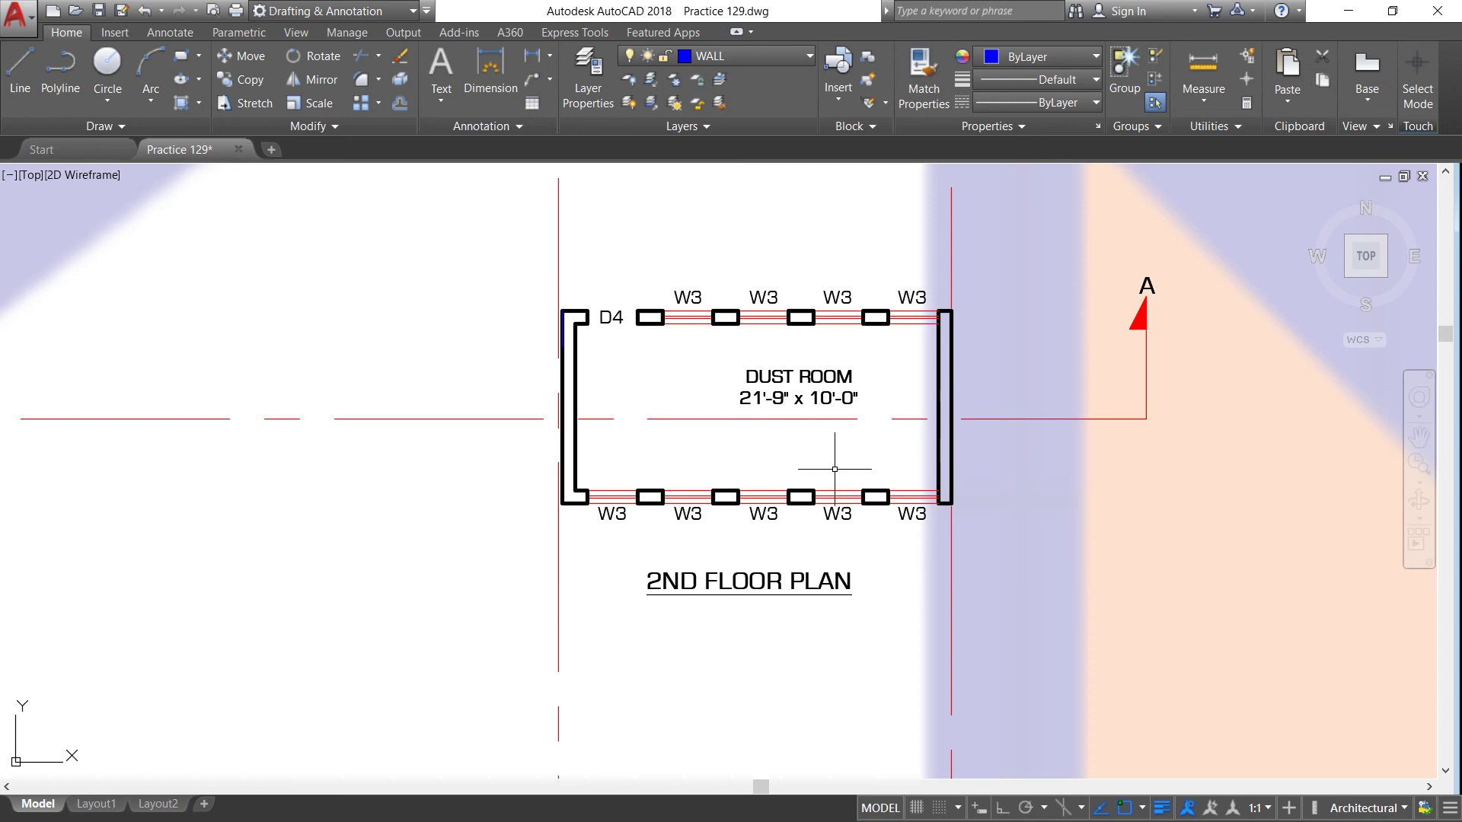
Pan to the plan below the dust room and zoom out to the full layout sheet
middle_drag(835, 468, 431, 279)
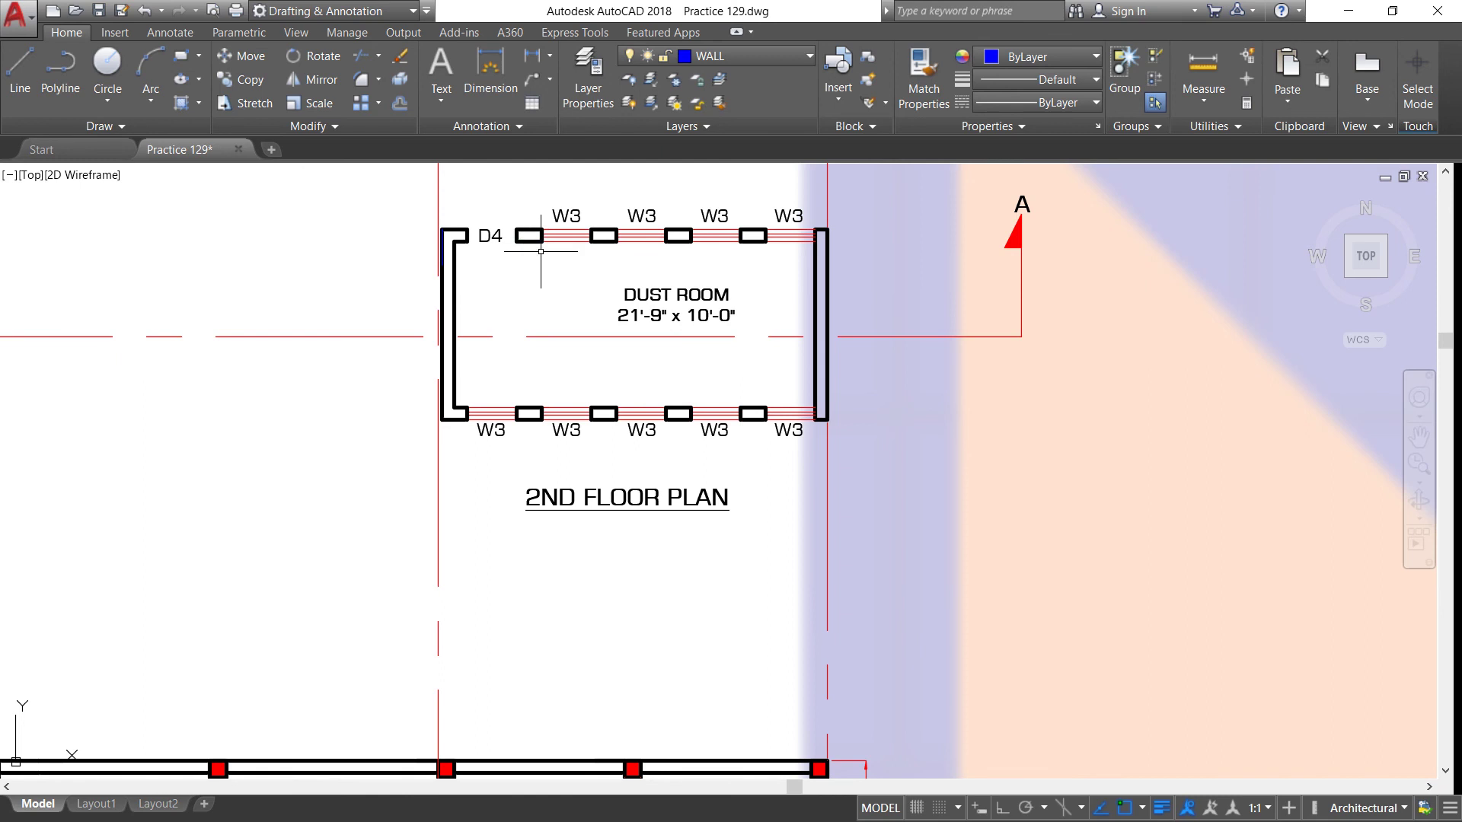
scroll(532, 243, down, 2)
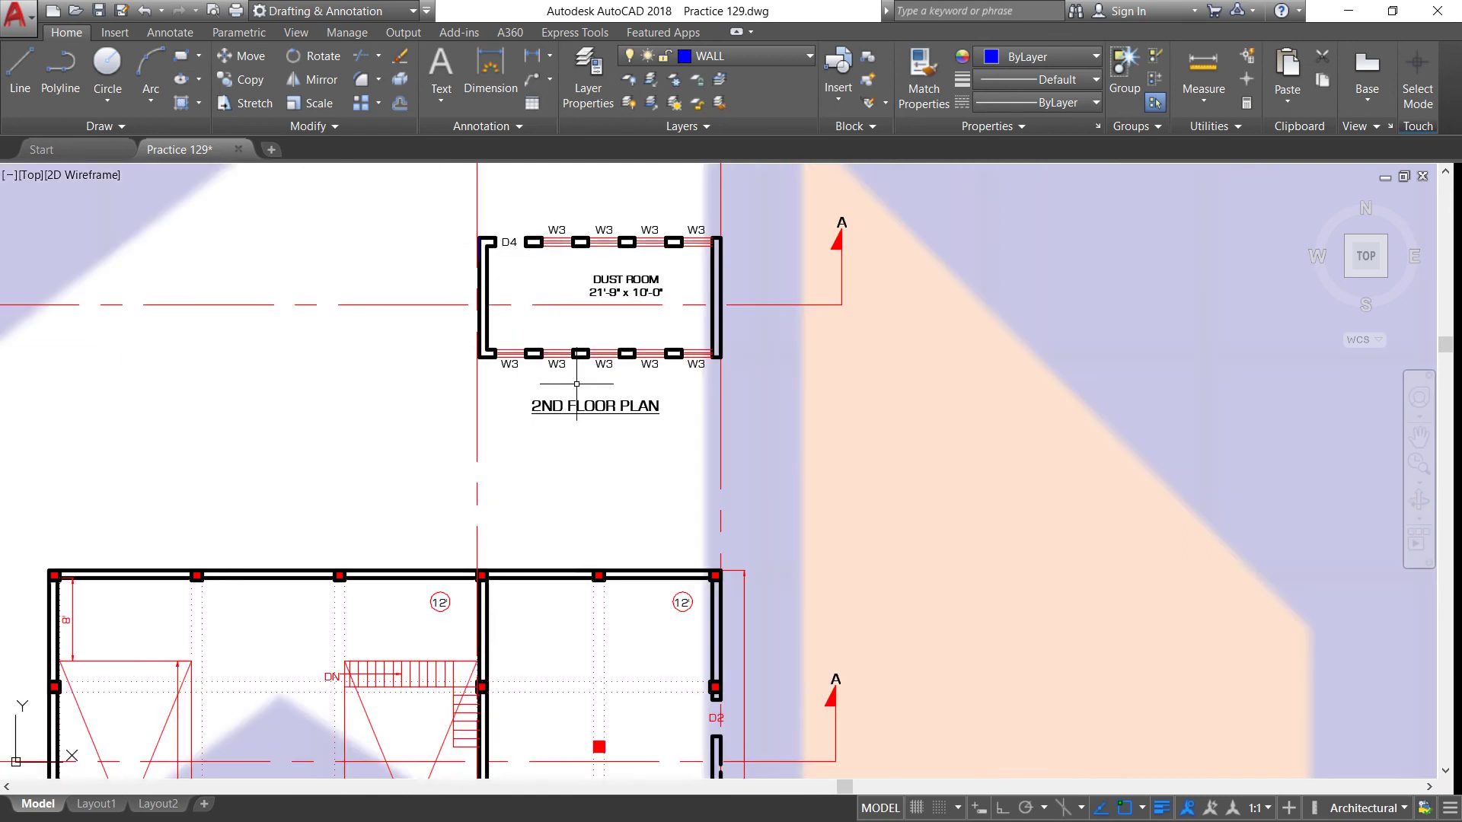
scroll(576, 423, down, 5)
Zoom out to the full factory layout sheet and back in
scroll(612, 352, down, 2)
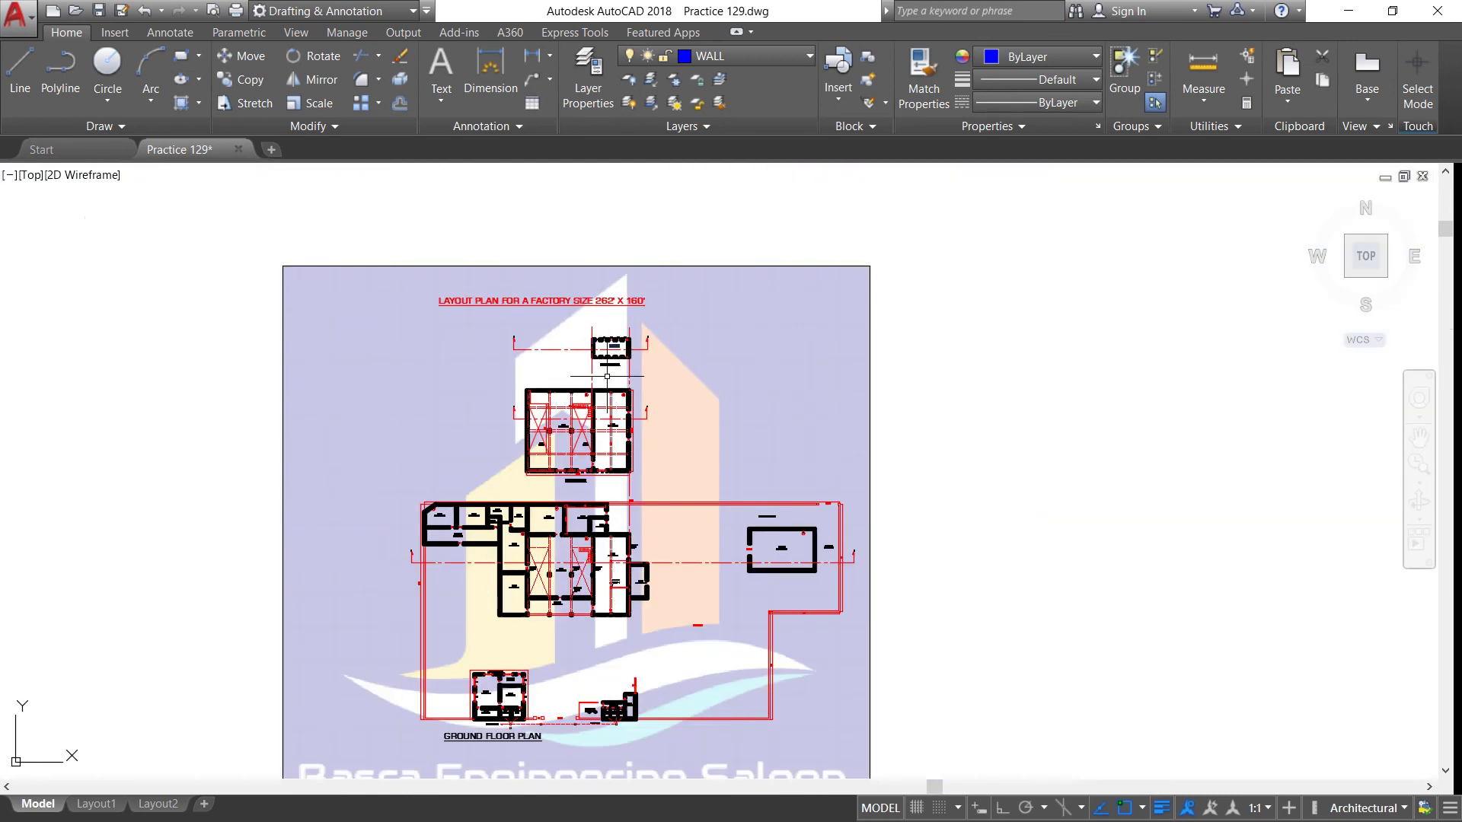
scroll(600, 632, up, 1)
scroll(600, 632, down, 1)
scroll(596, 593, down, 2)
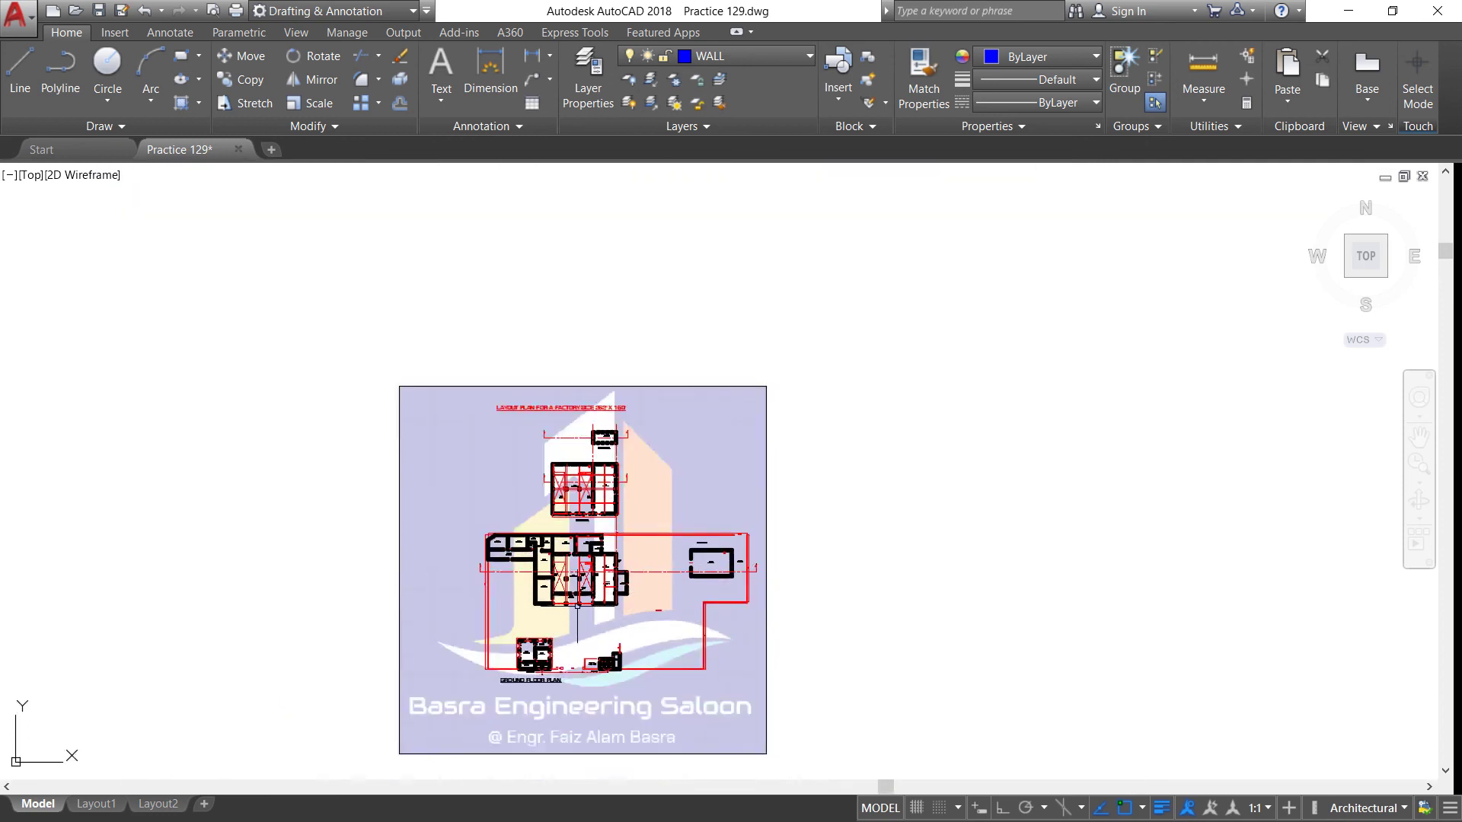
scroll(563, 671, up, 2)
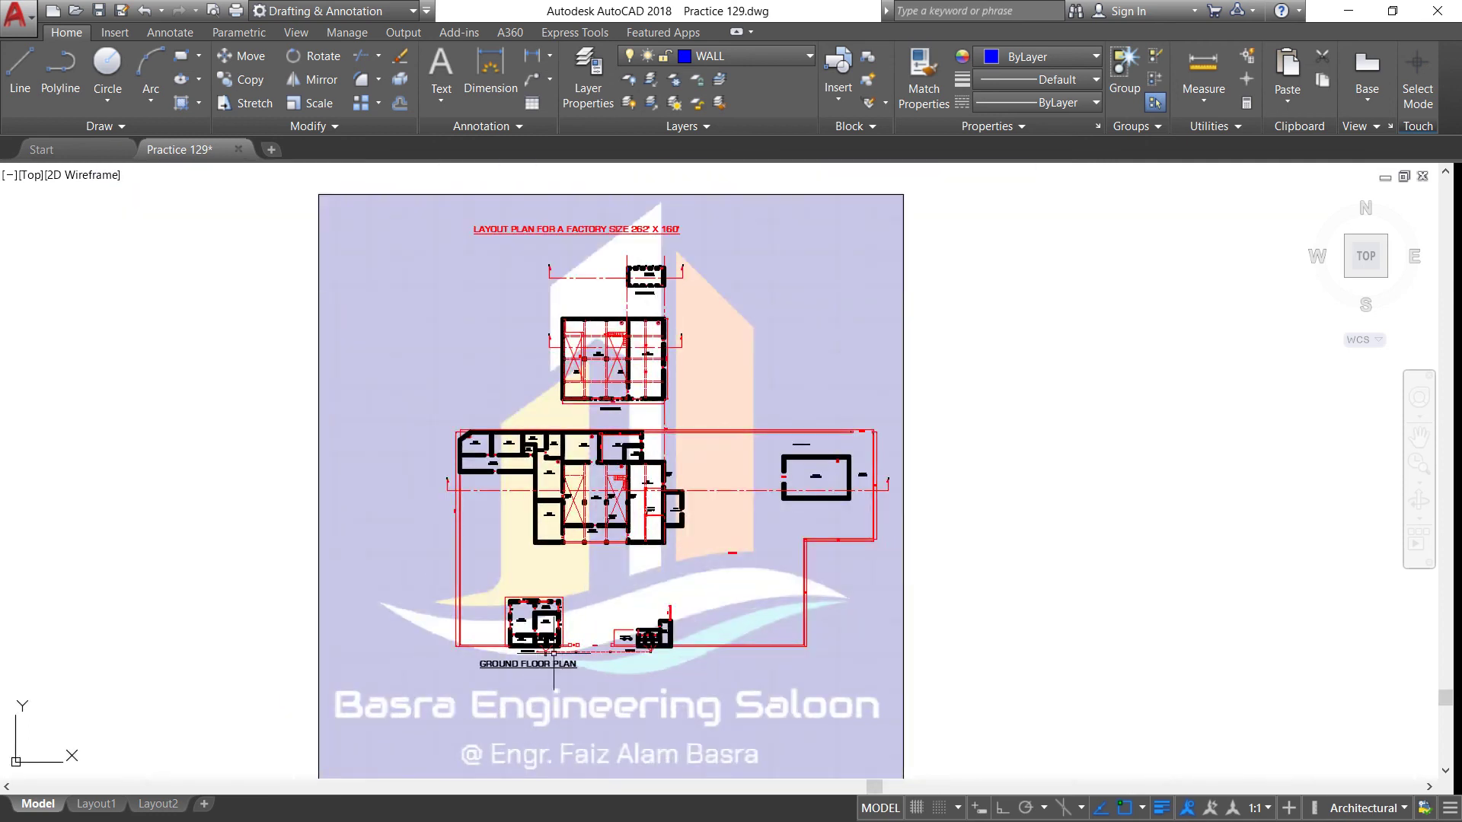
scroll(679, 447, up, 2)
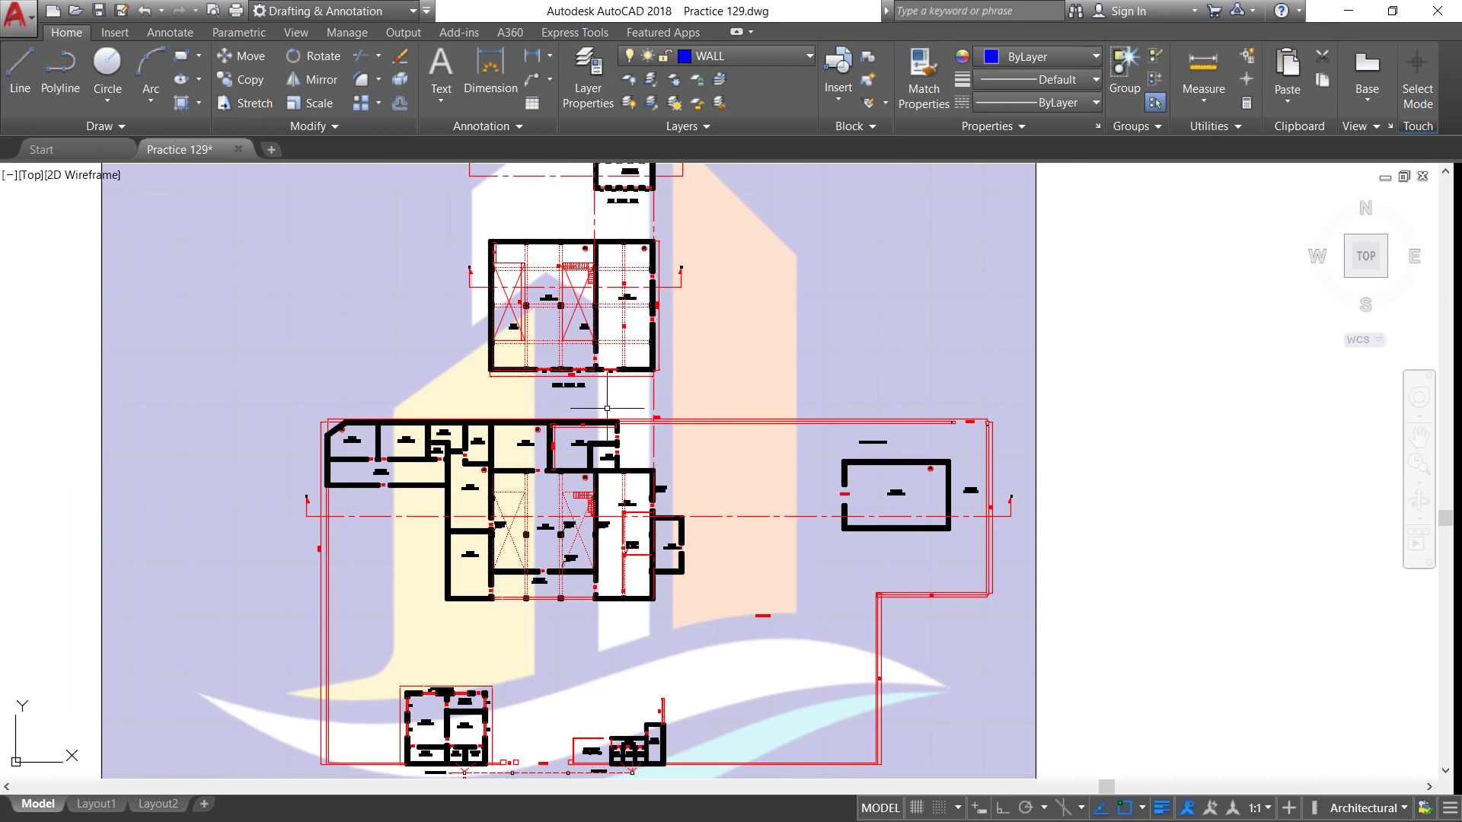
scroll(574, 380, up, 3)
Settle on a medium view of the first floor plan above the main block, godown and store
scroll(578, 274, down, 1)
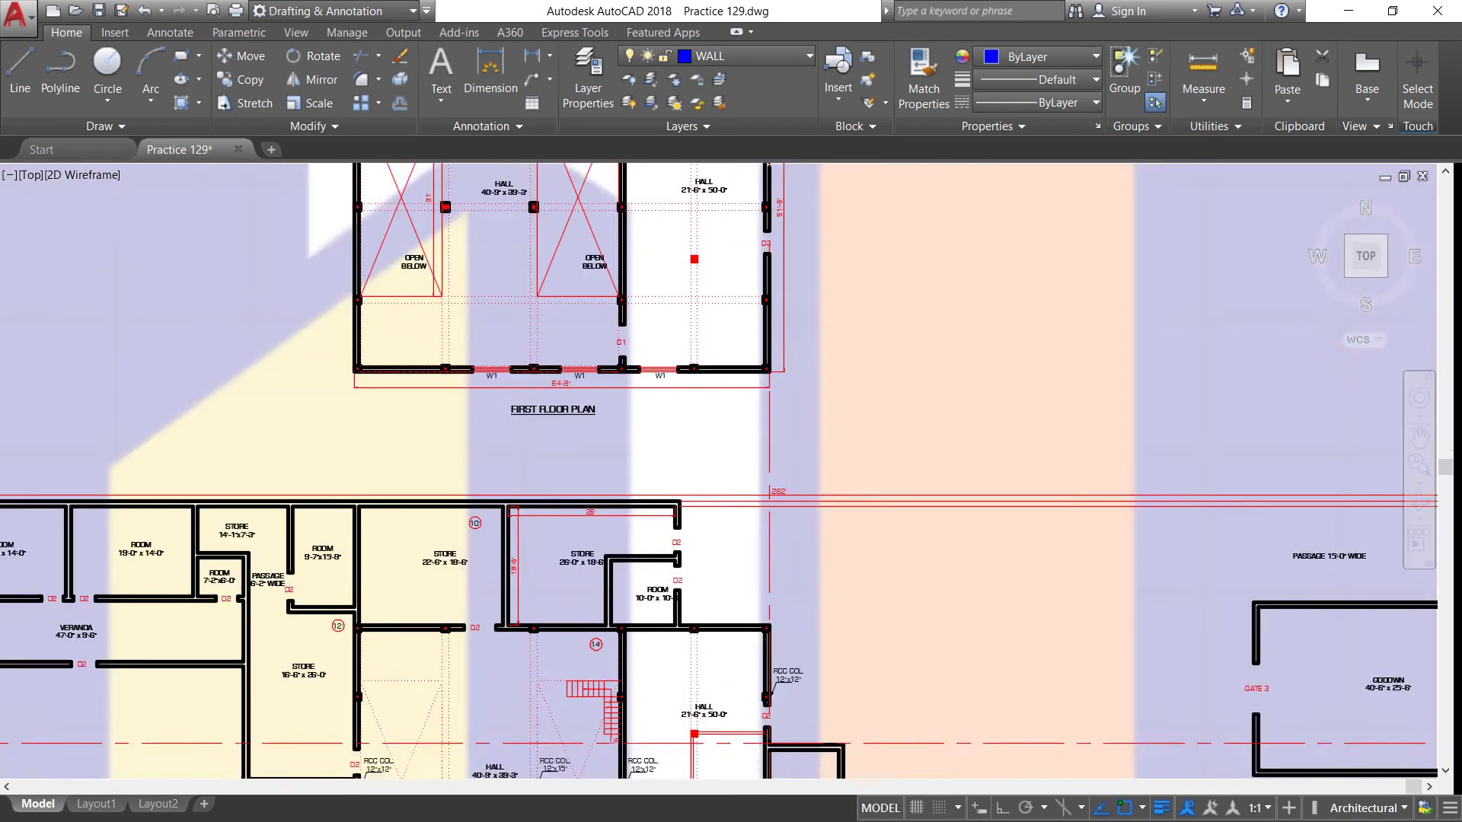
scroll(578, 274, down, 1)
scroll(578, 267, down, 4)
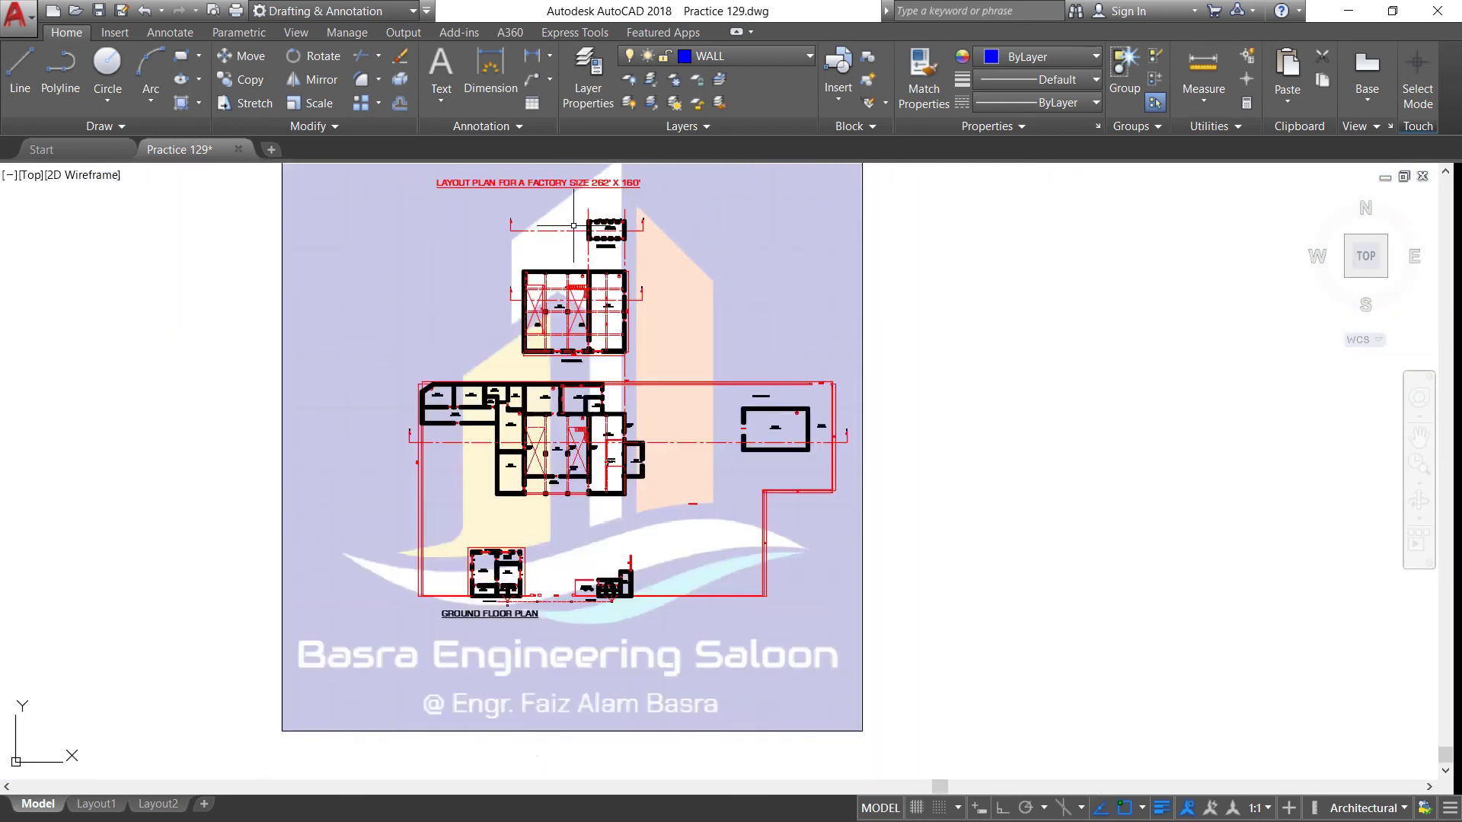
scroll(572, 231, down, 2)
scroll(571, 225, up, 1)
scroll(567, 205, up, 1)
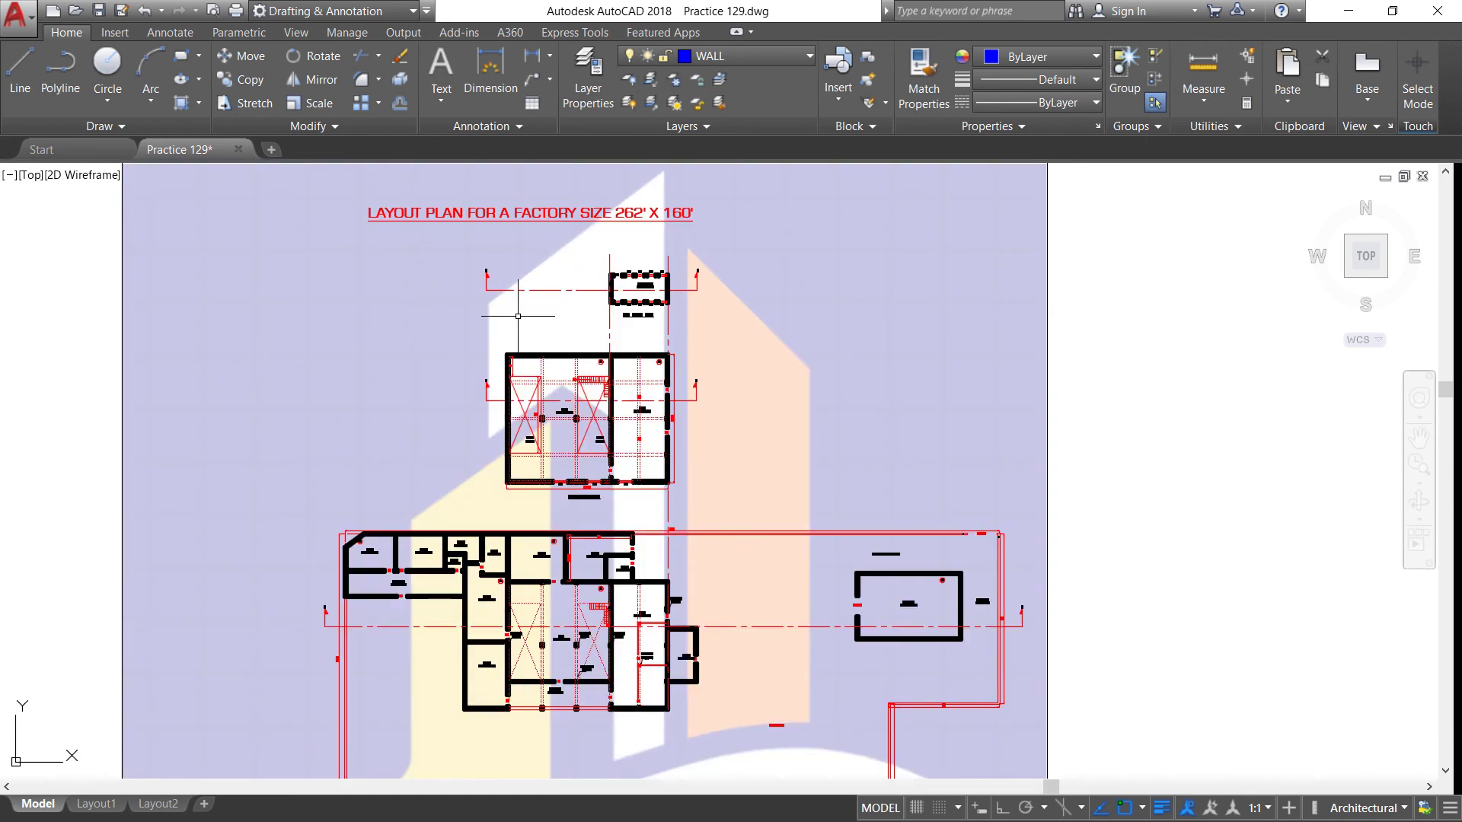
scroll(505, 322, down, 1)
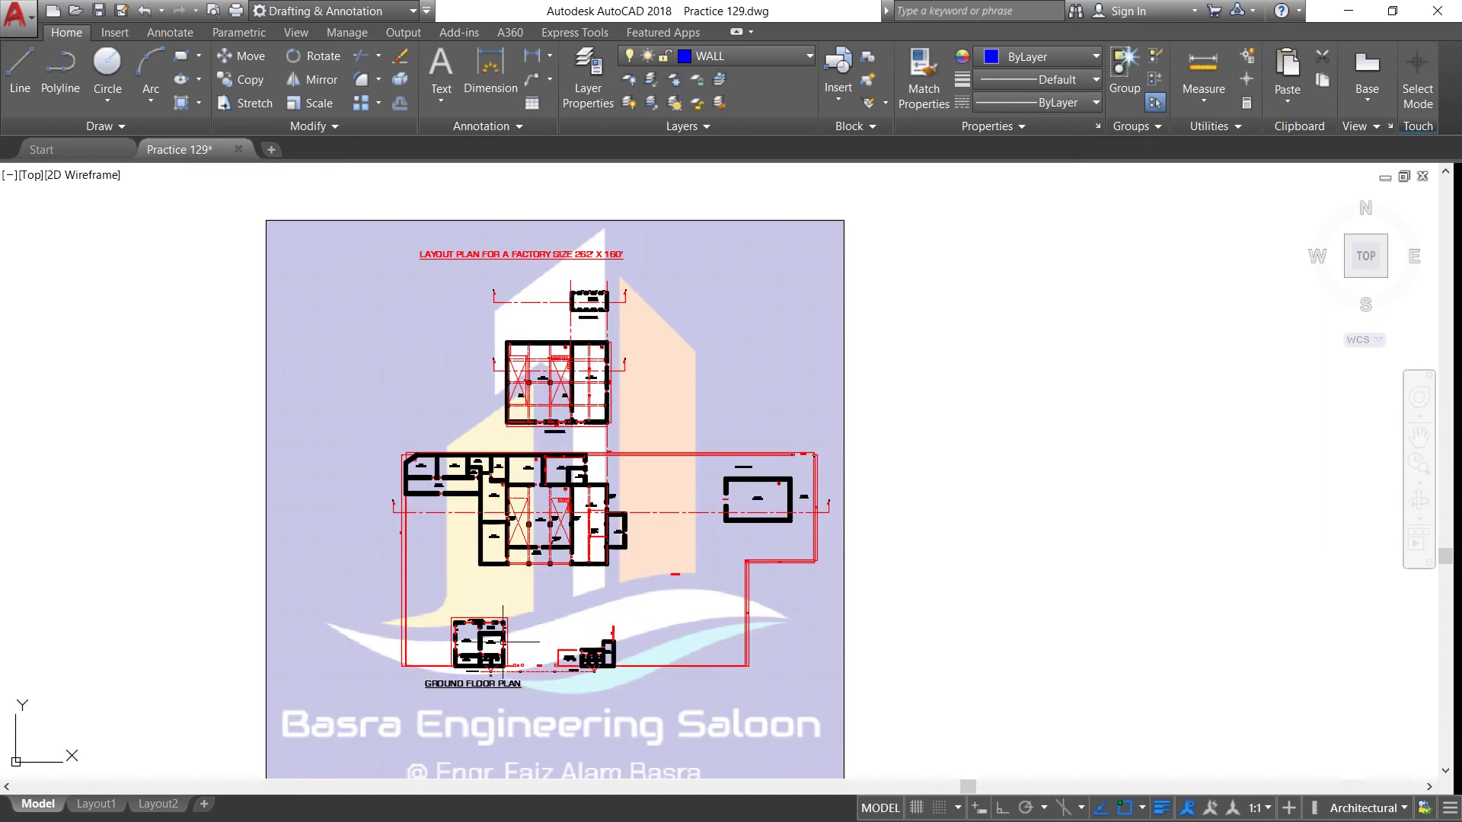
scroll(462, 698, up, 2)
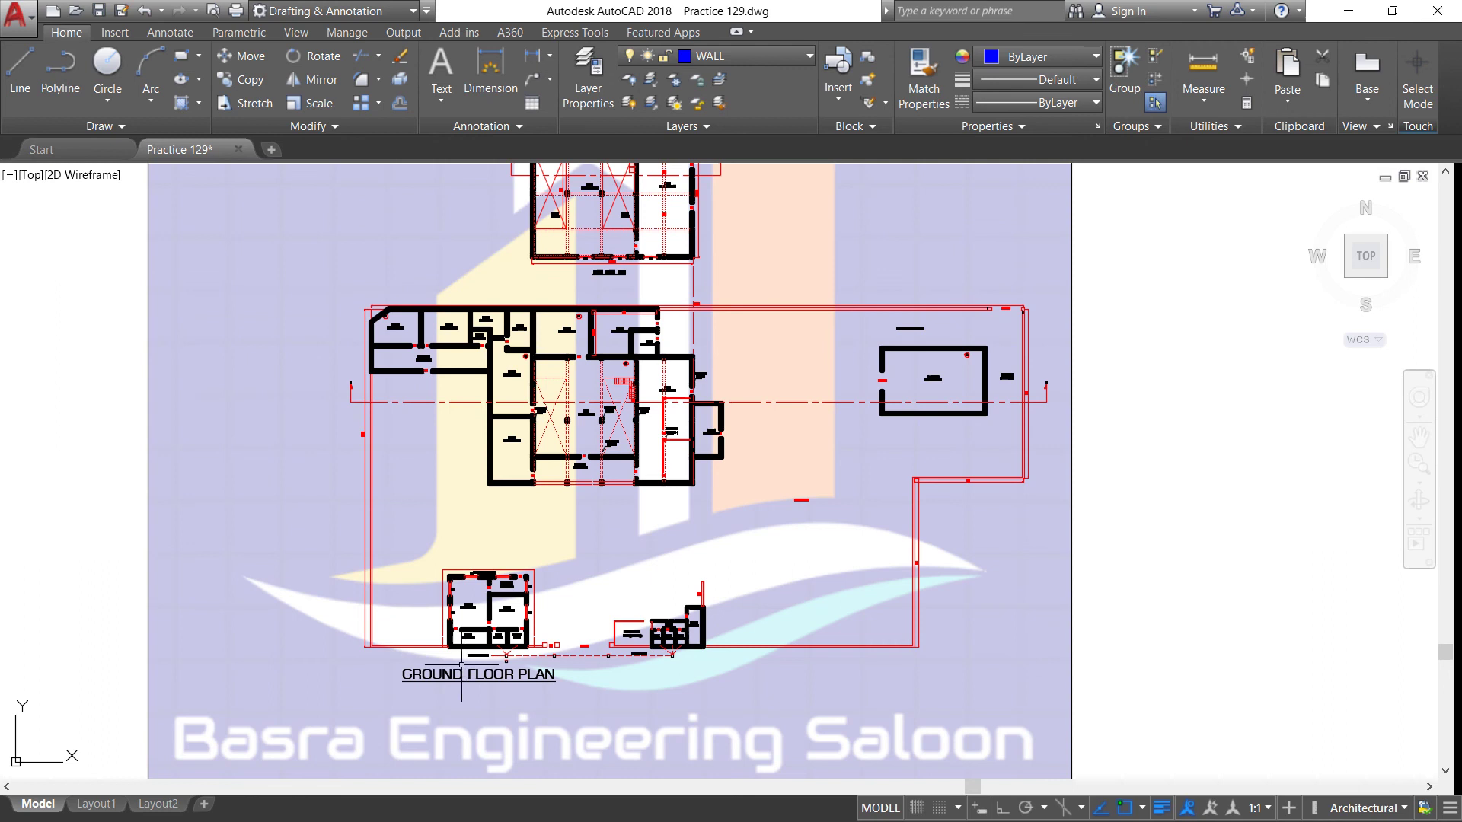
scroll(475, 570, down, 2)
scroll(499, 391, up, 2)
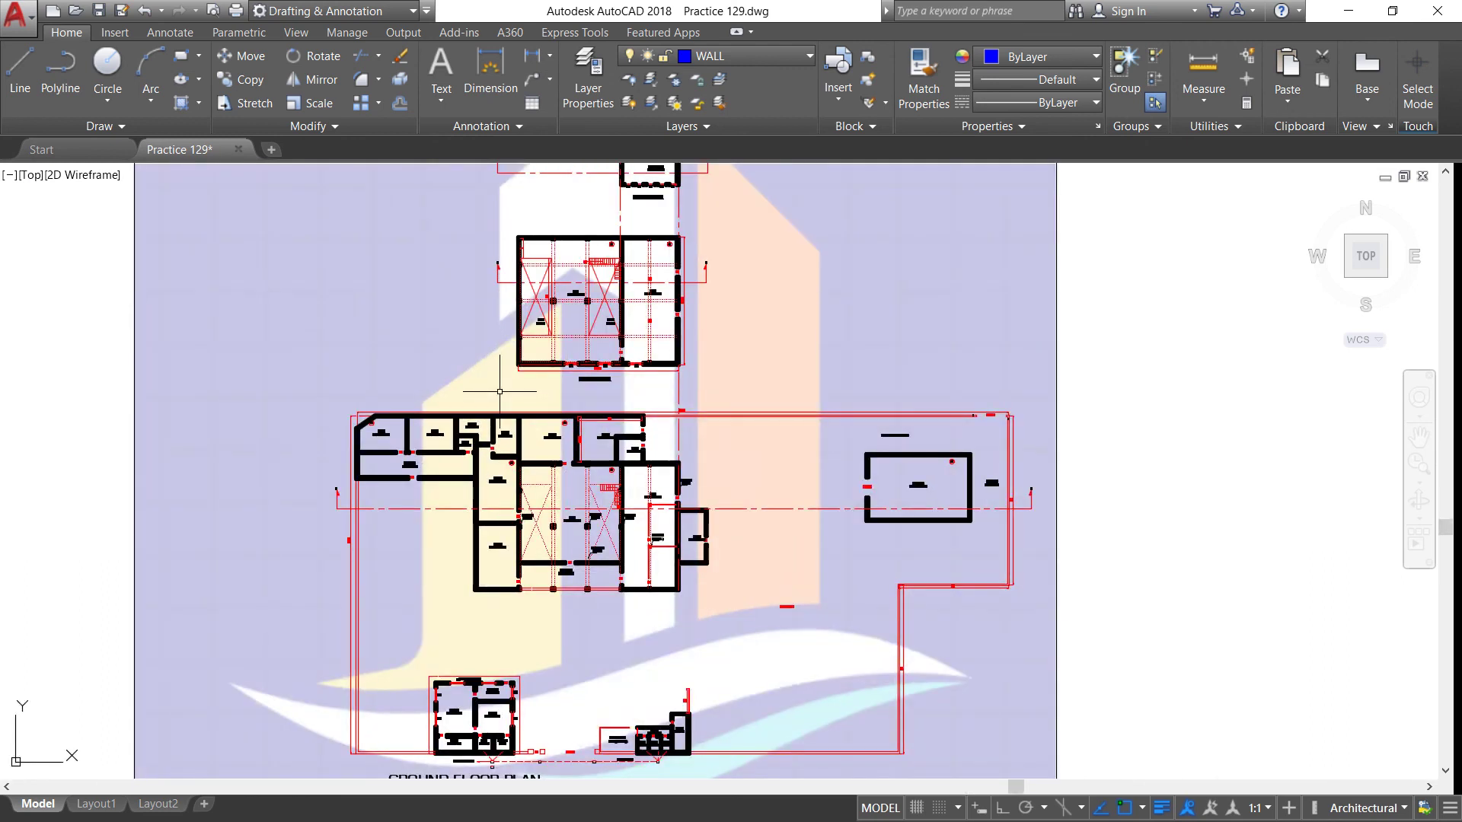